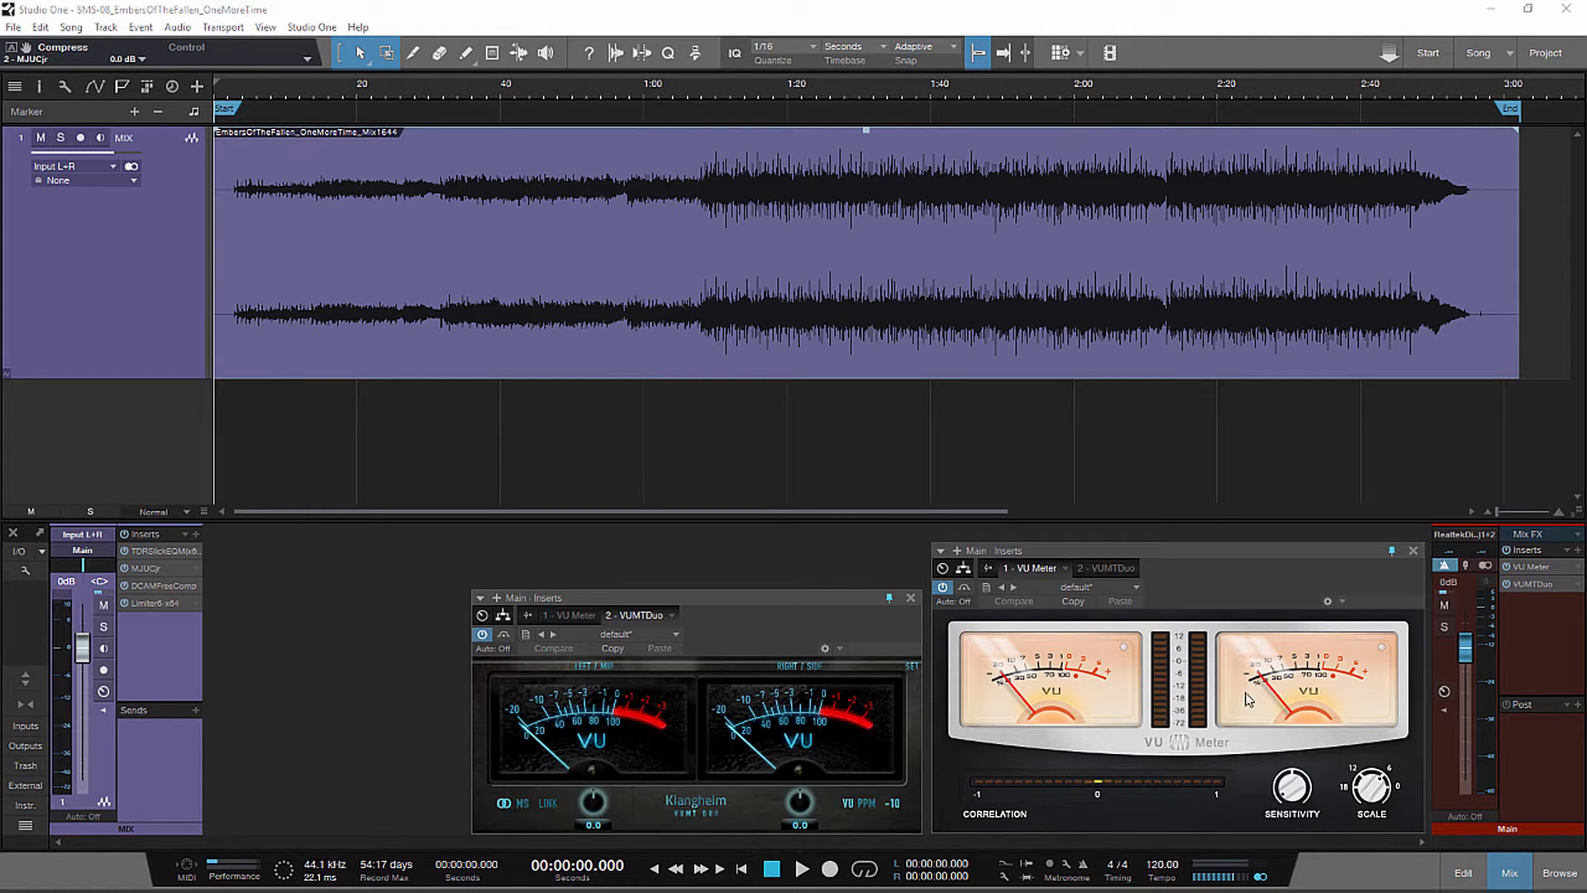
- Open the TDR SlickEQ M equalizer from the MIX track's inserts and examine its bands and controls
{"action": "left_click", "coordinate": [1289, 787]}
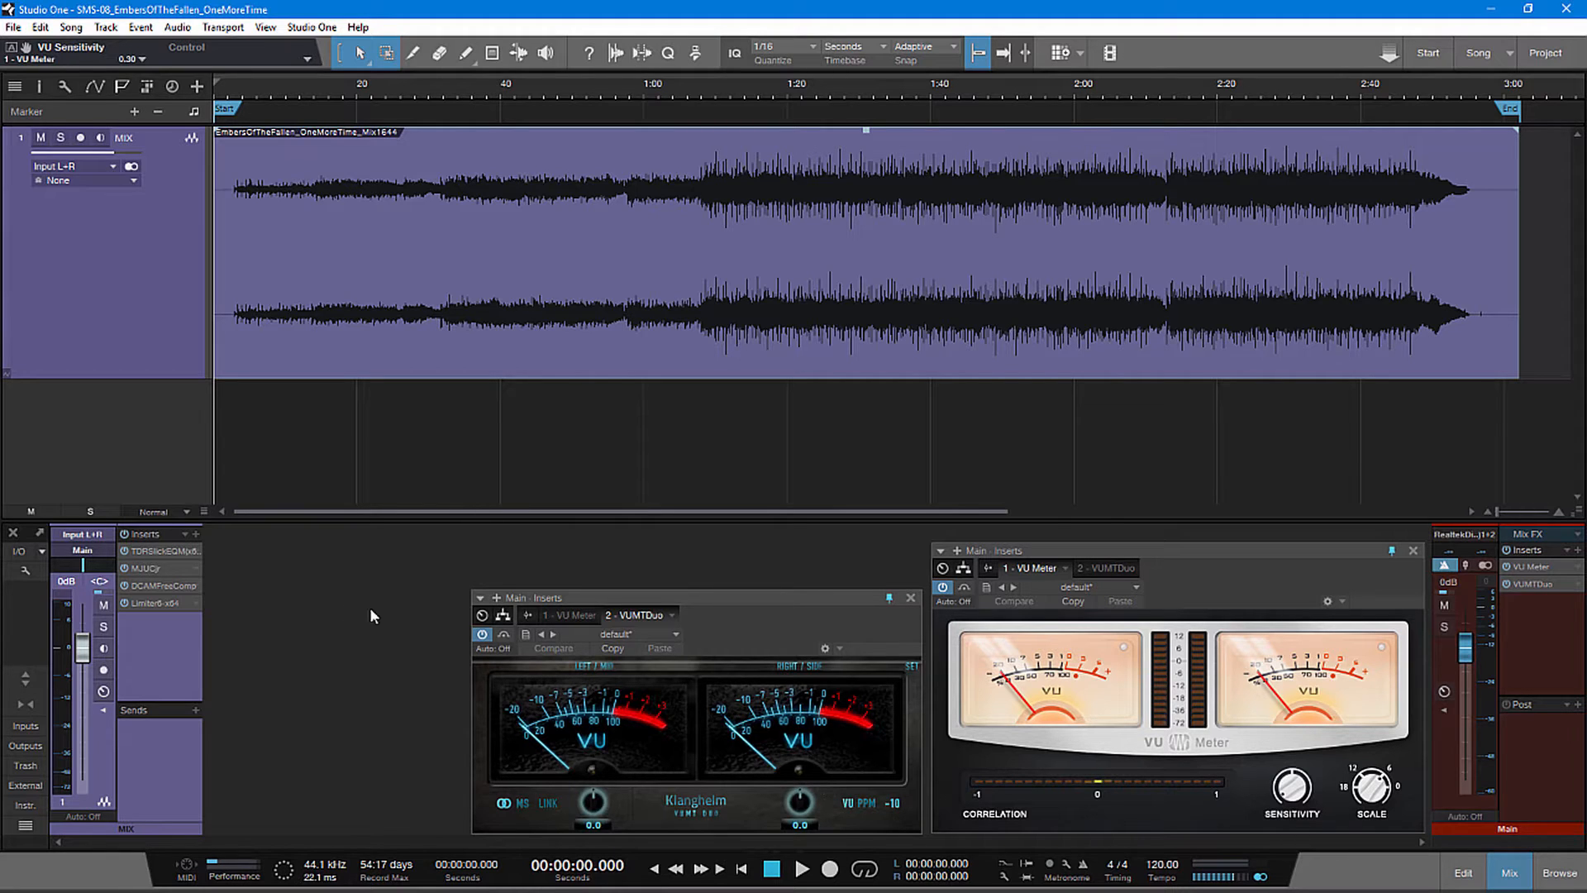
{"action": "double_click", "coordinate": [169, 551]}
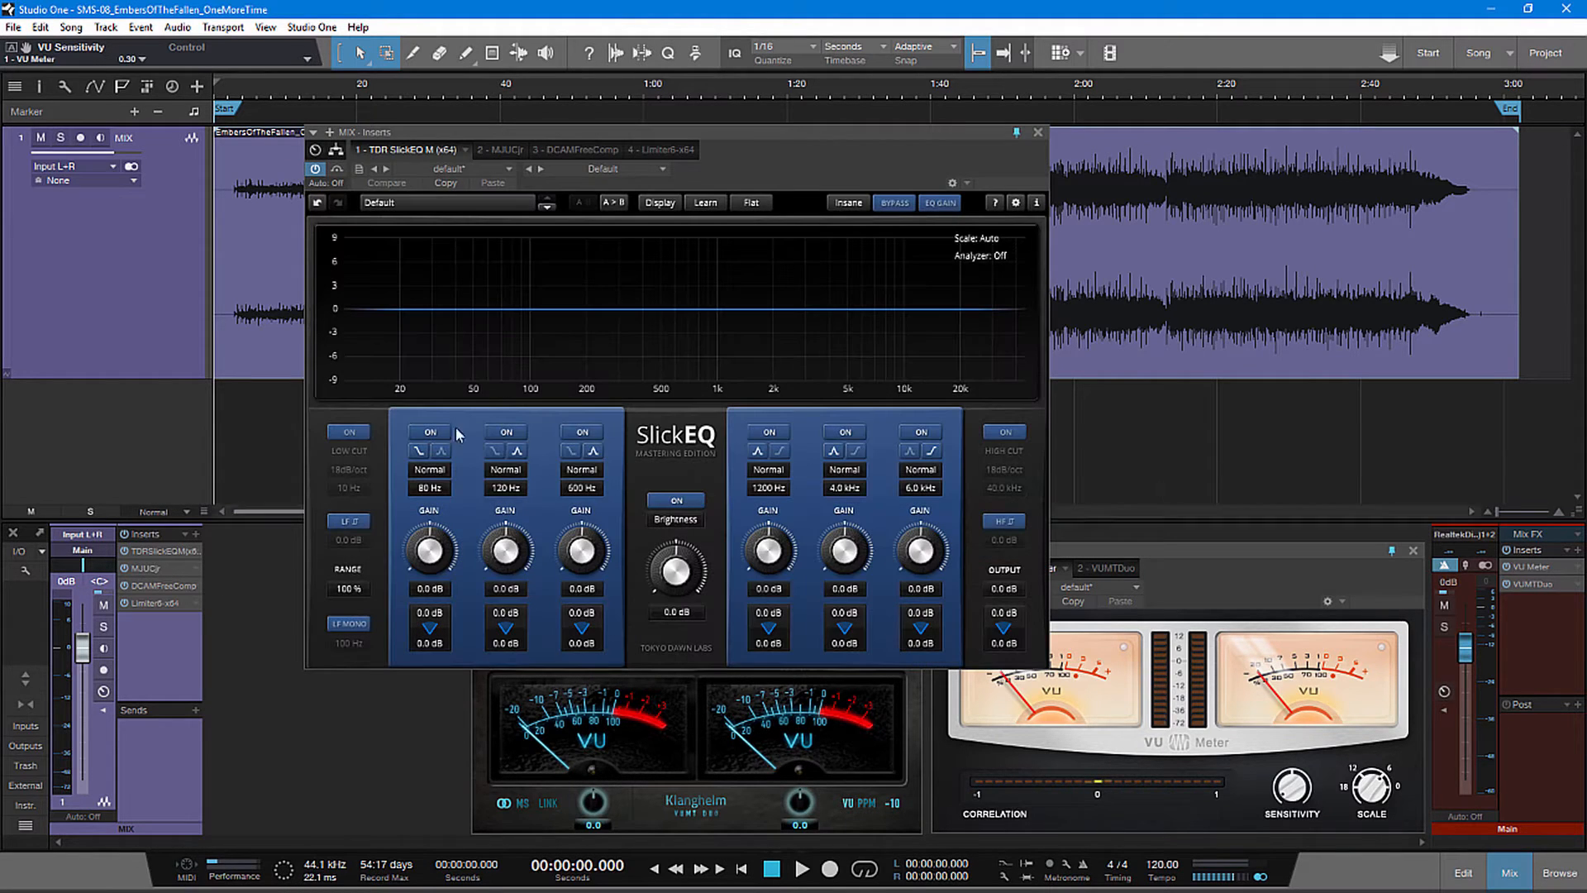
{"action": "left_click_drag", "start_coordinate": [744, 156], "coordinate": [742, 144]}
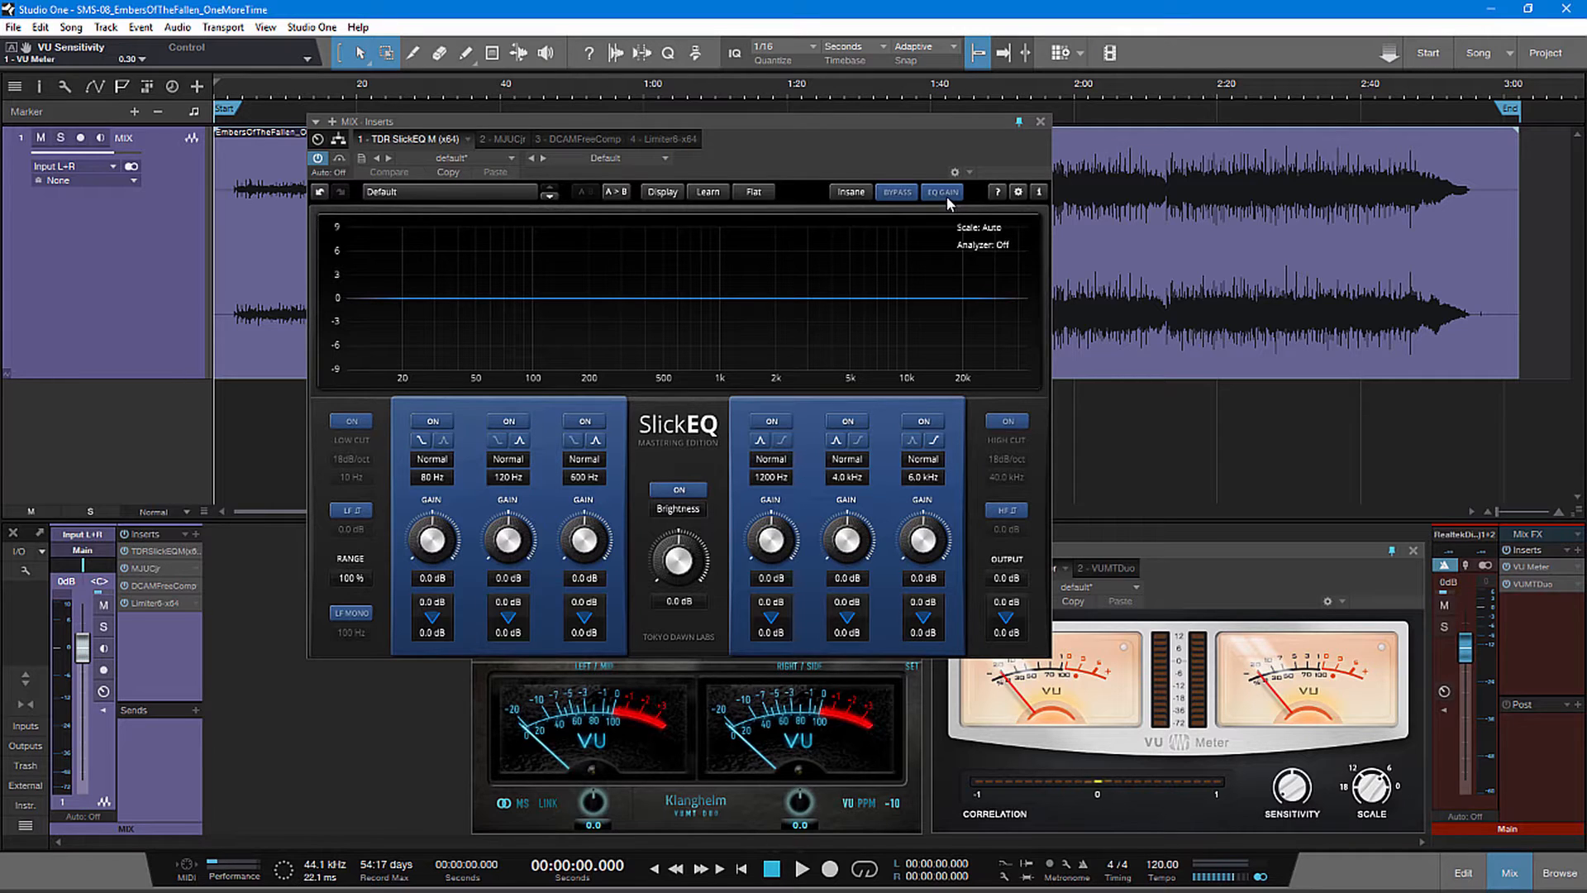
{"action": "left_click_drag", "start_coordinate": [825, 157], "coordinate": [845, 147]}
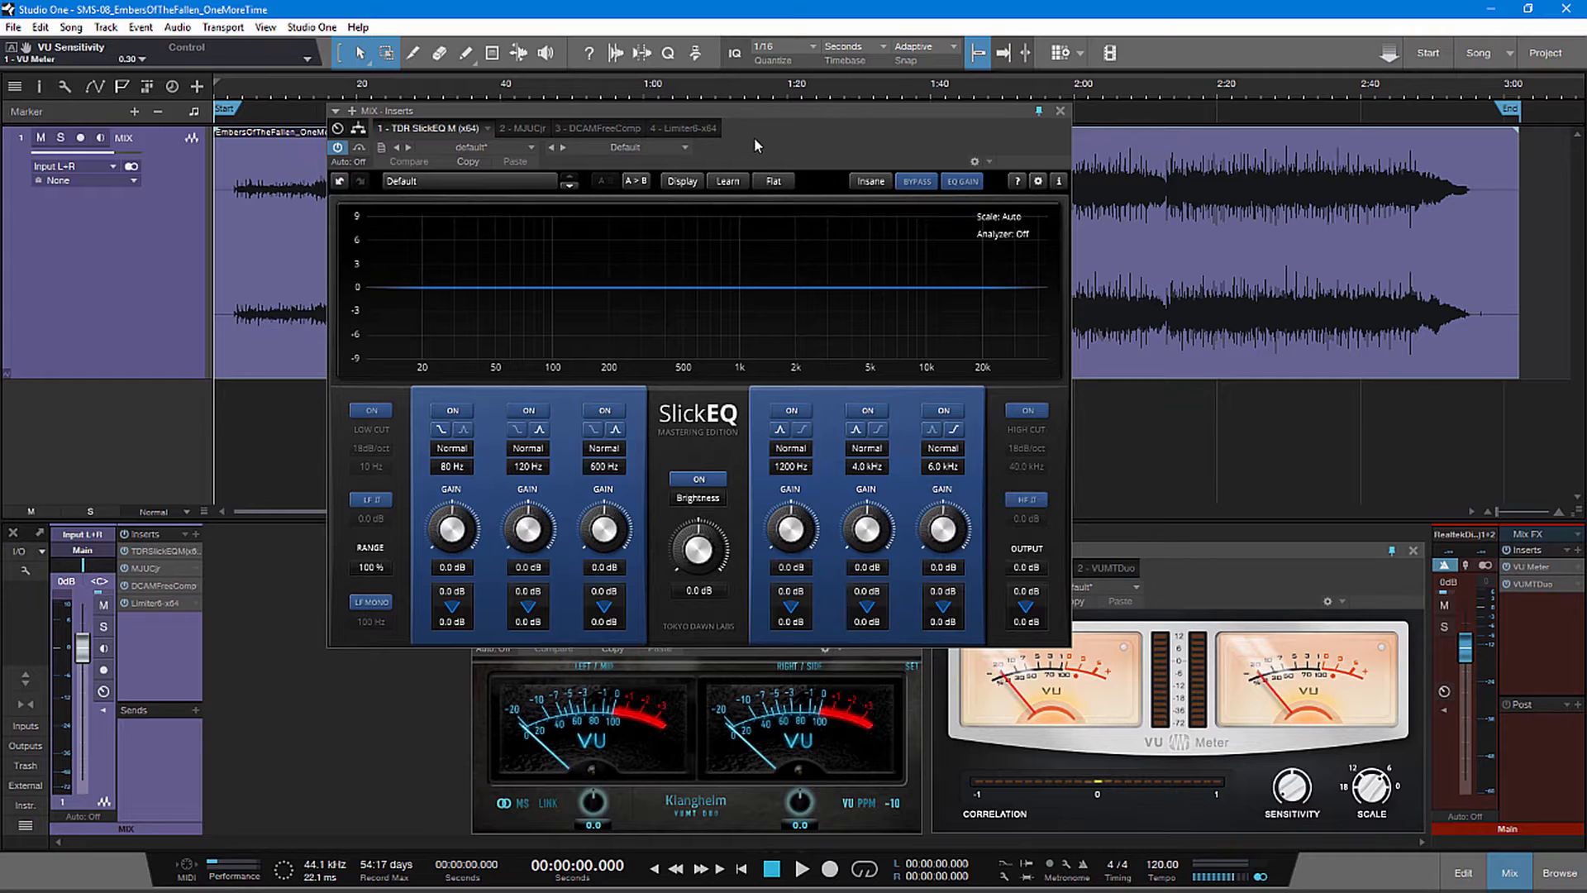
{"action": "left_click_drag", "start_coordinate": [756, 146], "coordinate": [746, 140]}
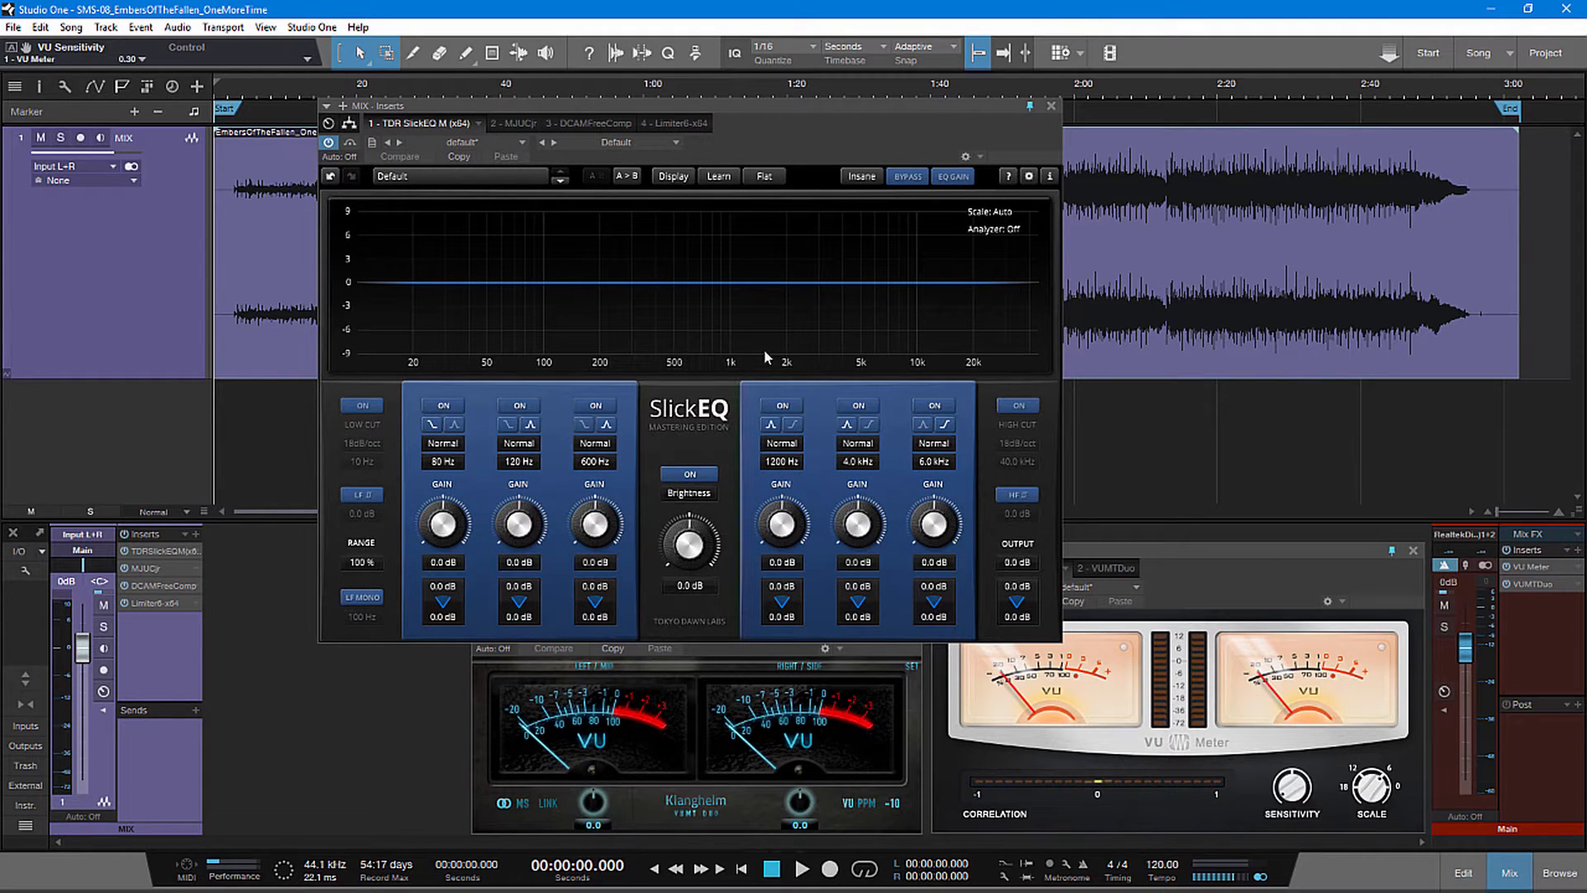
{"action": "left_click_drag", "start_coordinate": [787, 130], "coordinate": [747, 134]}
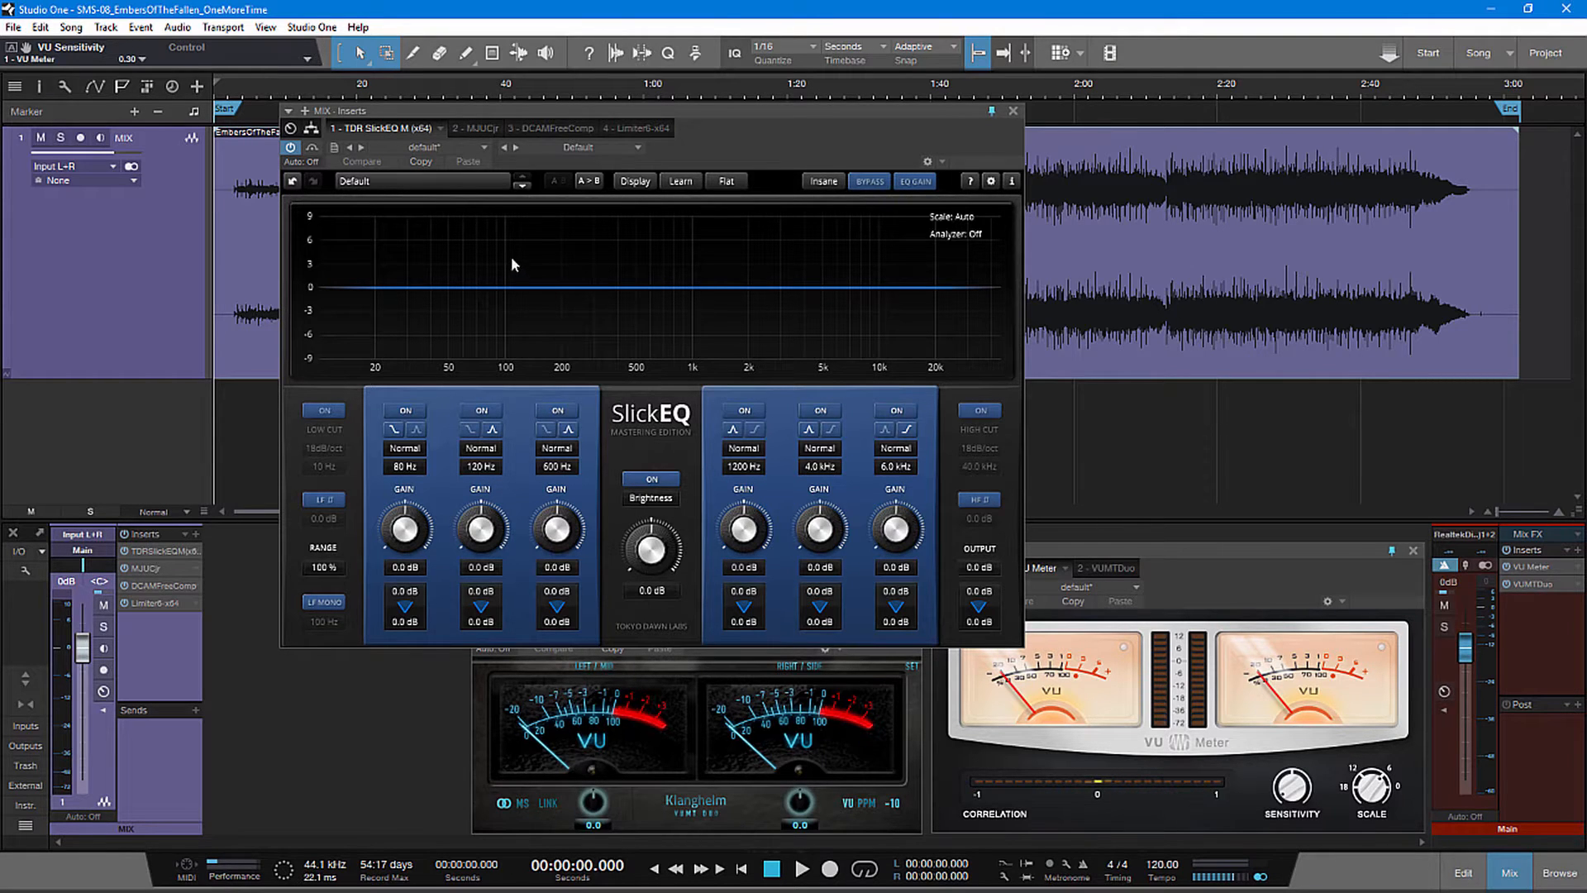
{"action": "left_click_drag", "start_coordinate": [711, 135], "coordinate": [708, 150]}
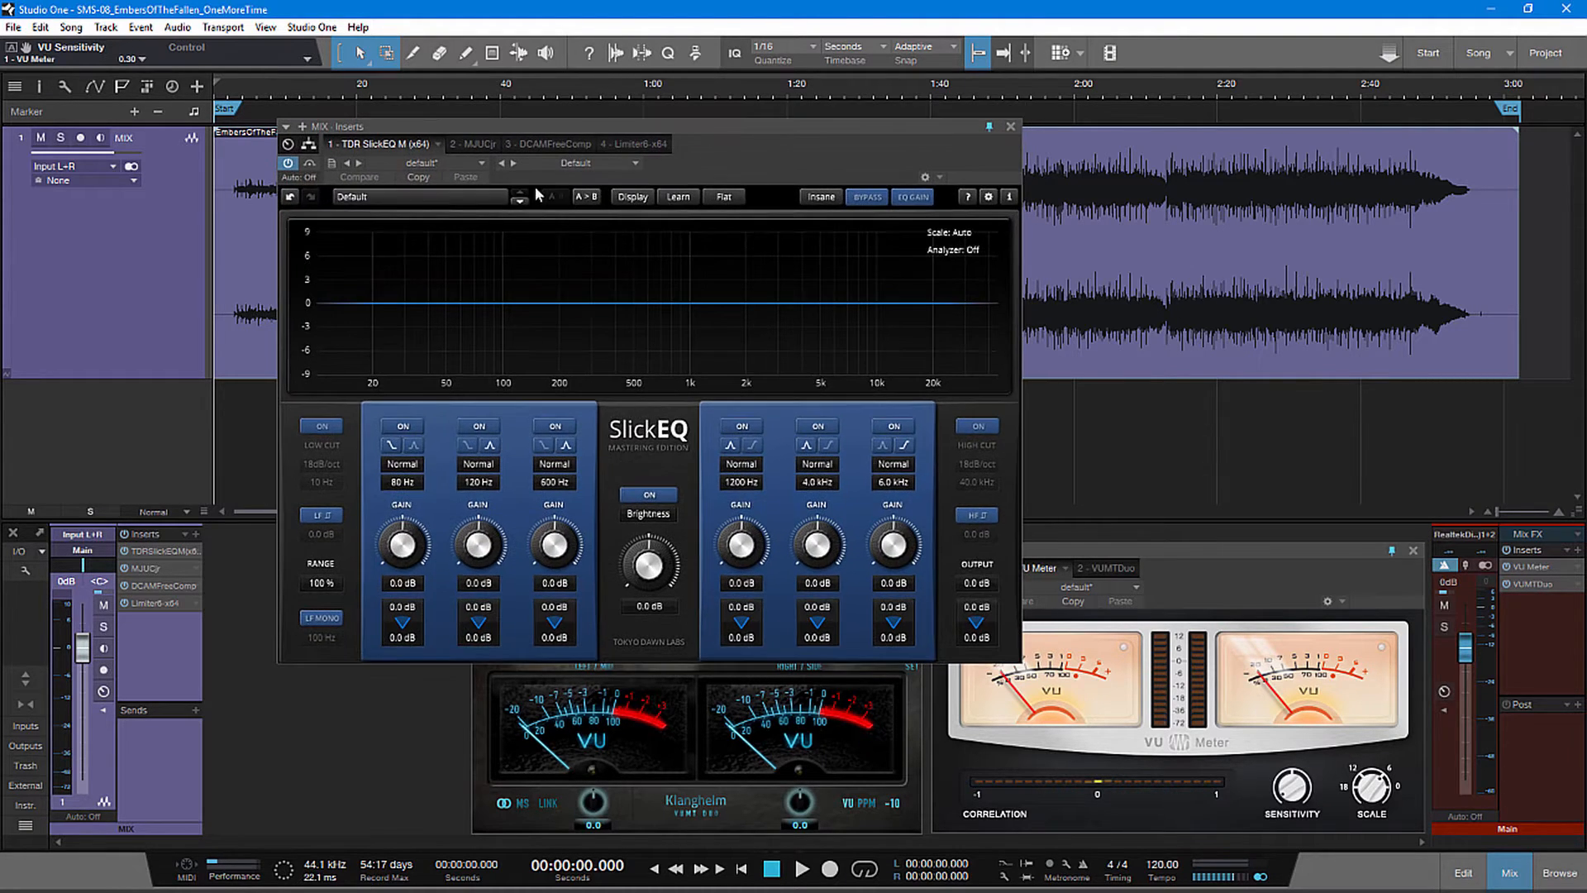
- Examine the MJUCjr and DCAMFreeComp compressors in the MIX track's insert chain
{"action": "left_click", "coordinate": [473, 144]}
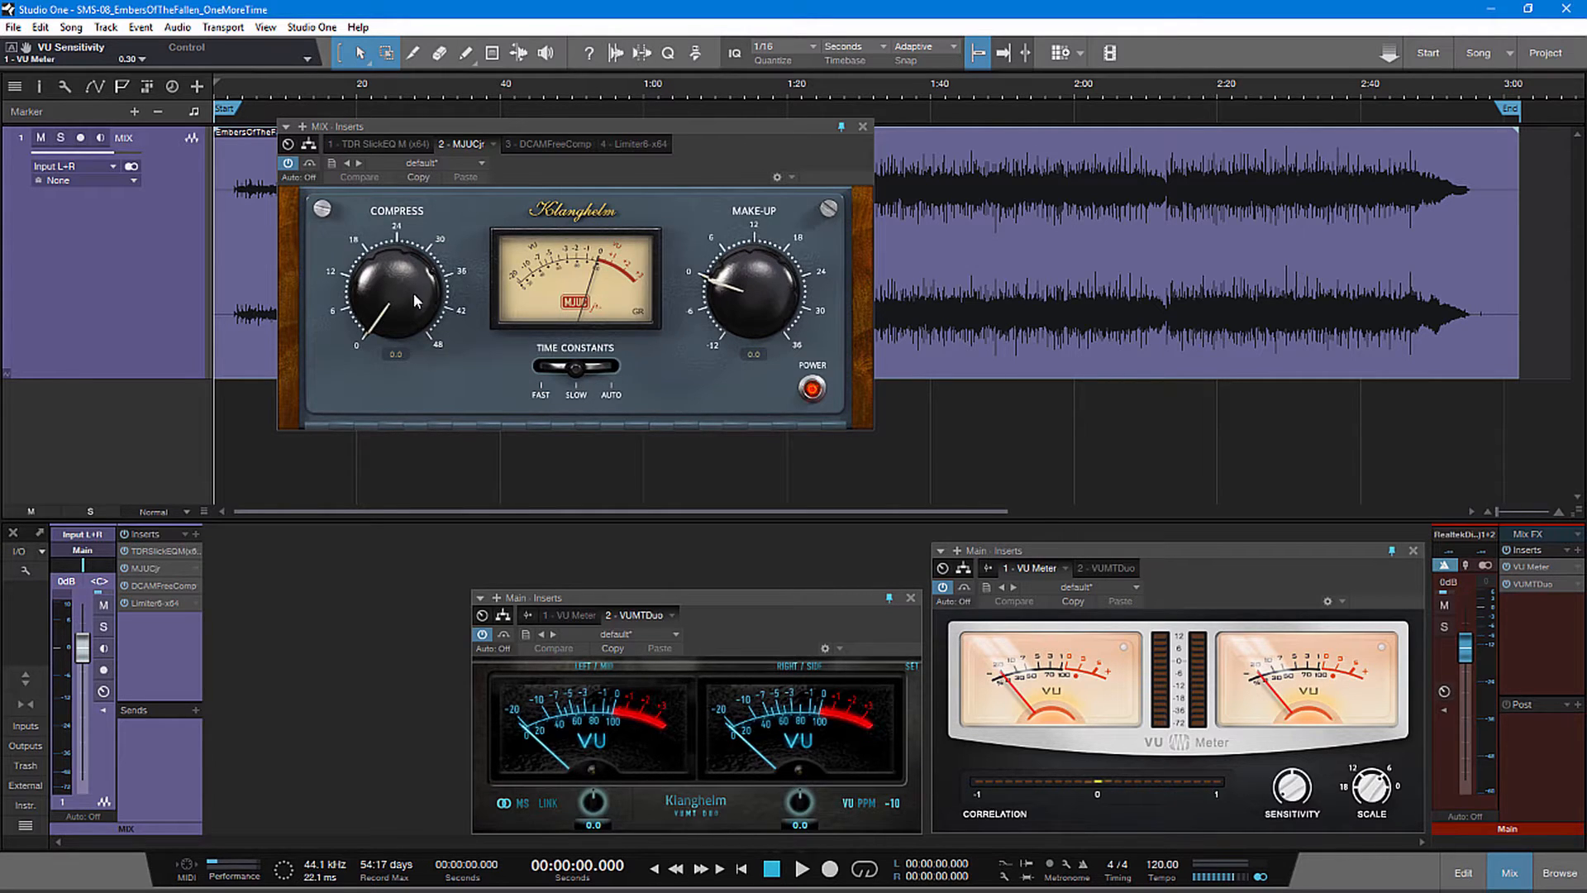
{"action": "mouse_move", "coordinate": [417, 303]}
{"action": "left_mouse_down"}
{"action": "mouse_move", "coordinate": [409, 260]}
{"action": "mouse_move", "coordinate": [411, 308]}
{"action": "left_mouse_up"}
{"action": "left_click", "coordinate": [558, 145]}
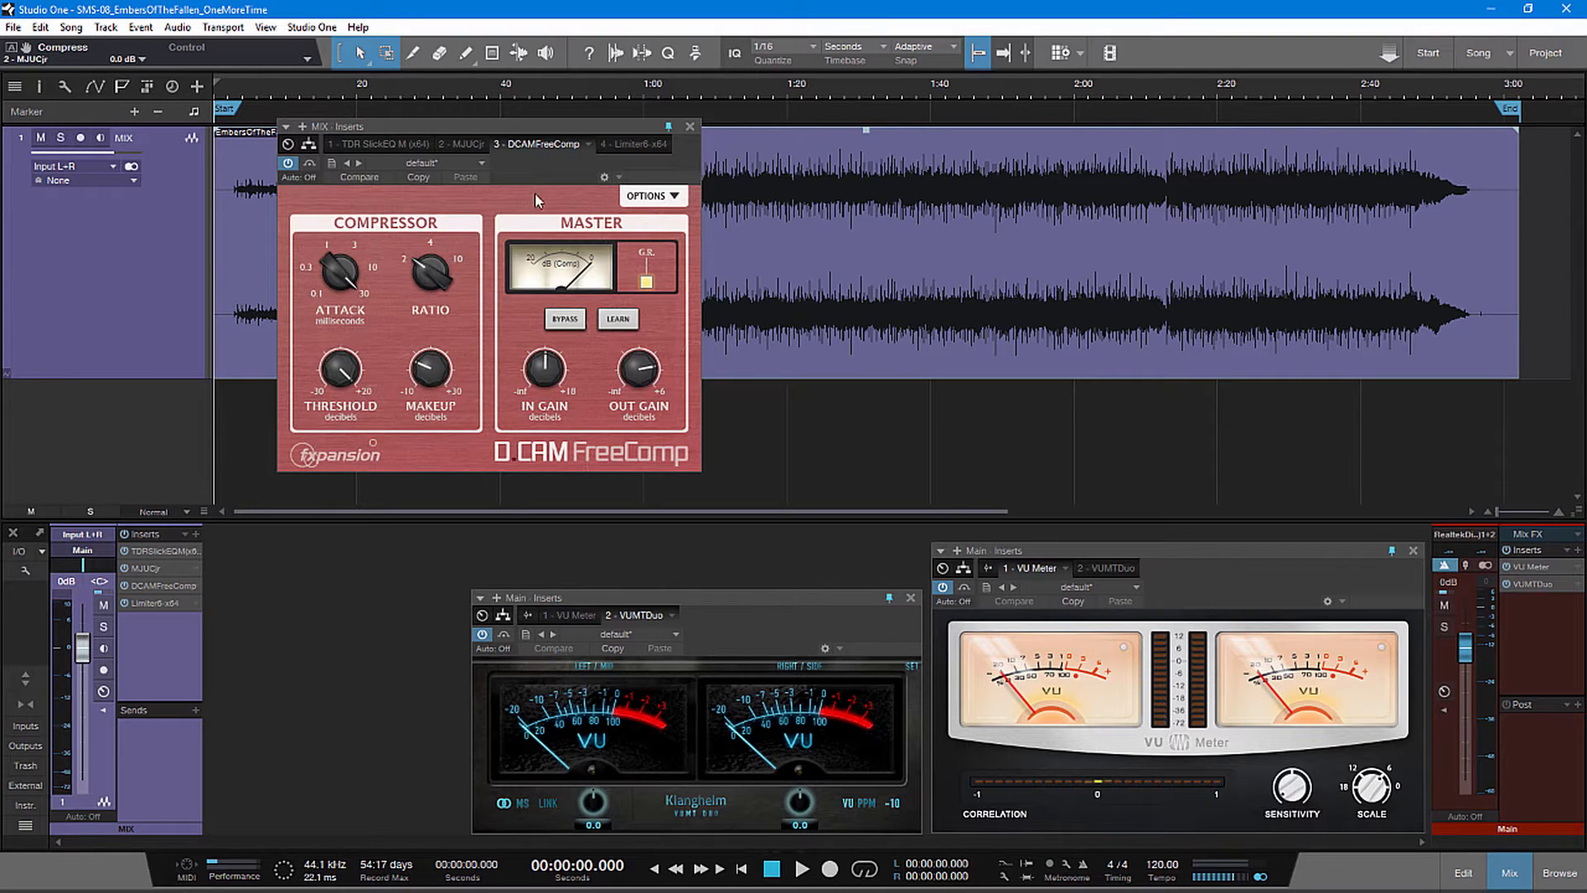
{"action": "left_click_drag", "start_coordinate": [554, 159], "coordinate": [621, 182]}
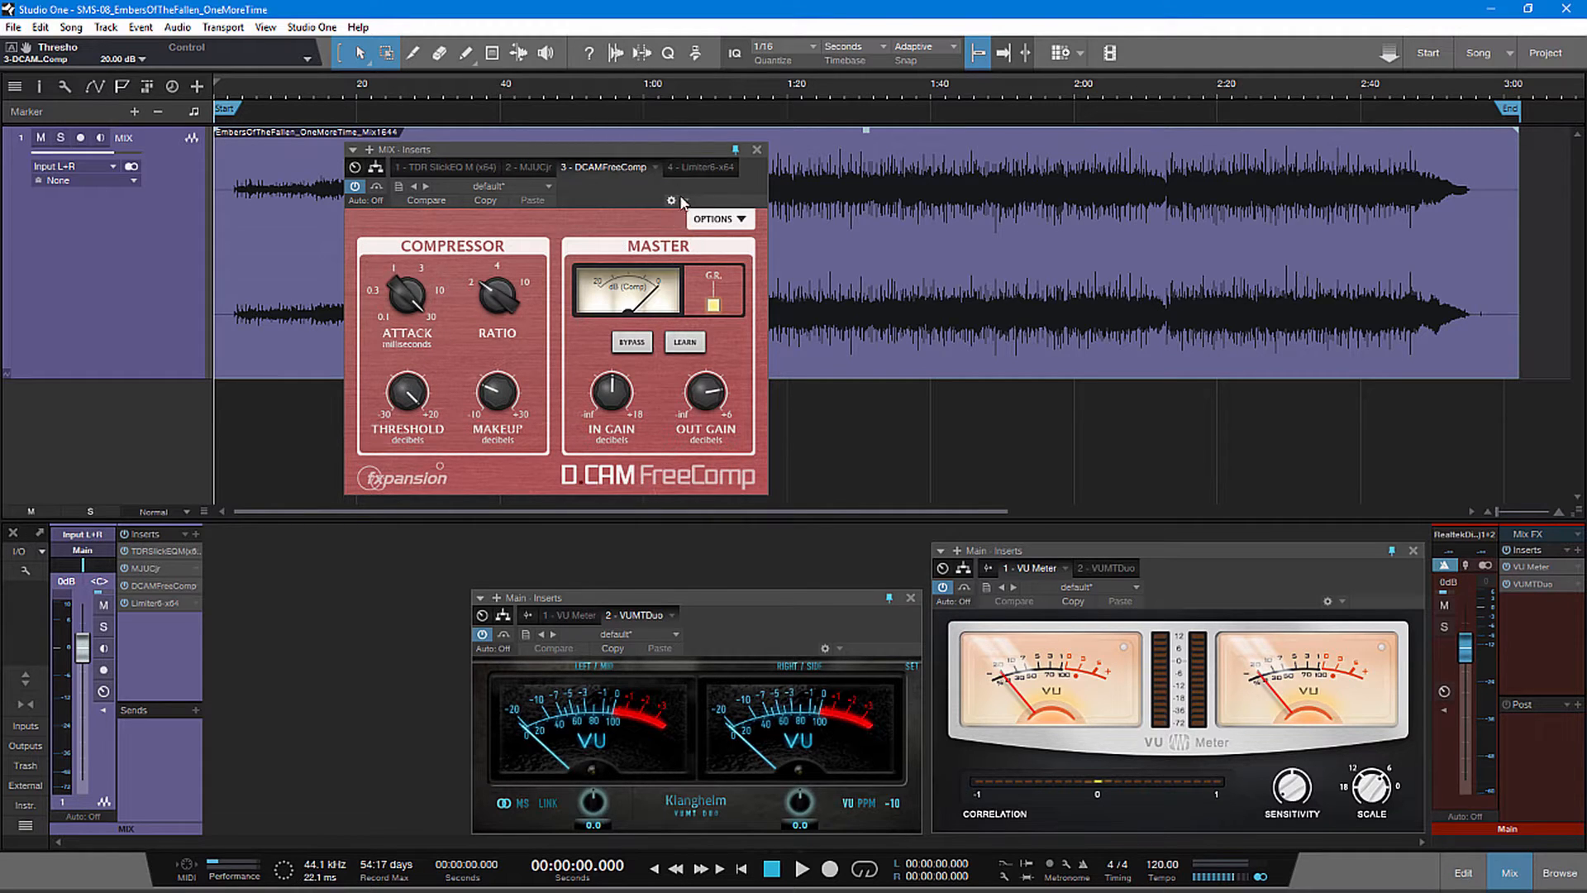
- Try the Digital Clip protection mode in Limiter6, set it back to ISP Precise, and close the plug-in
{"action": "left_click", "coordinate": [696, 171]}
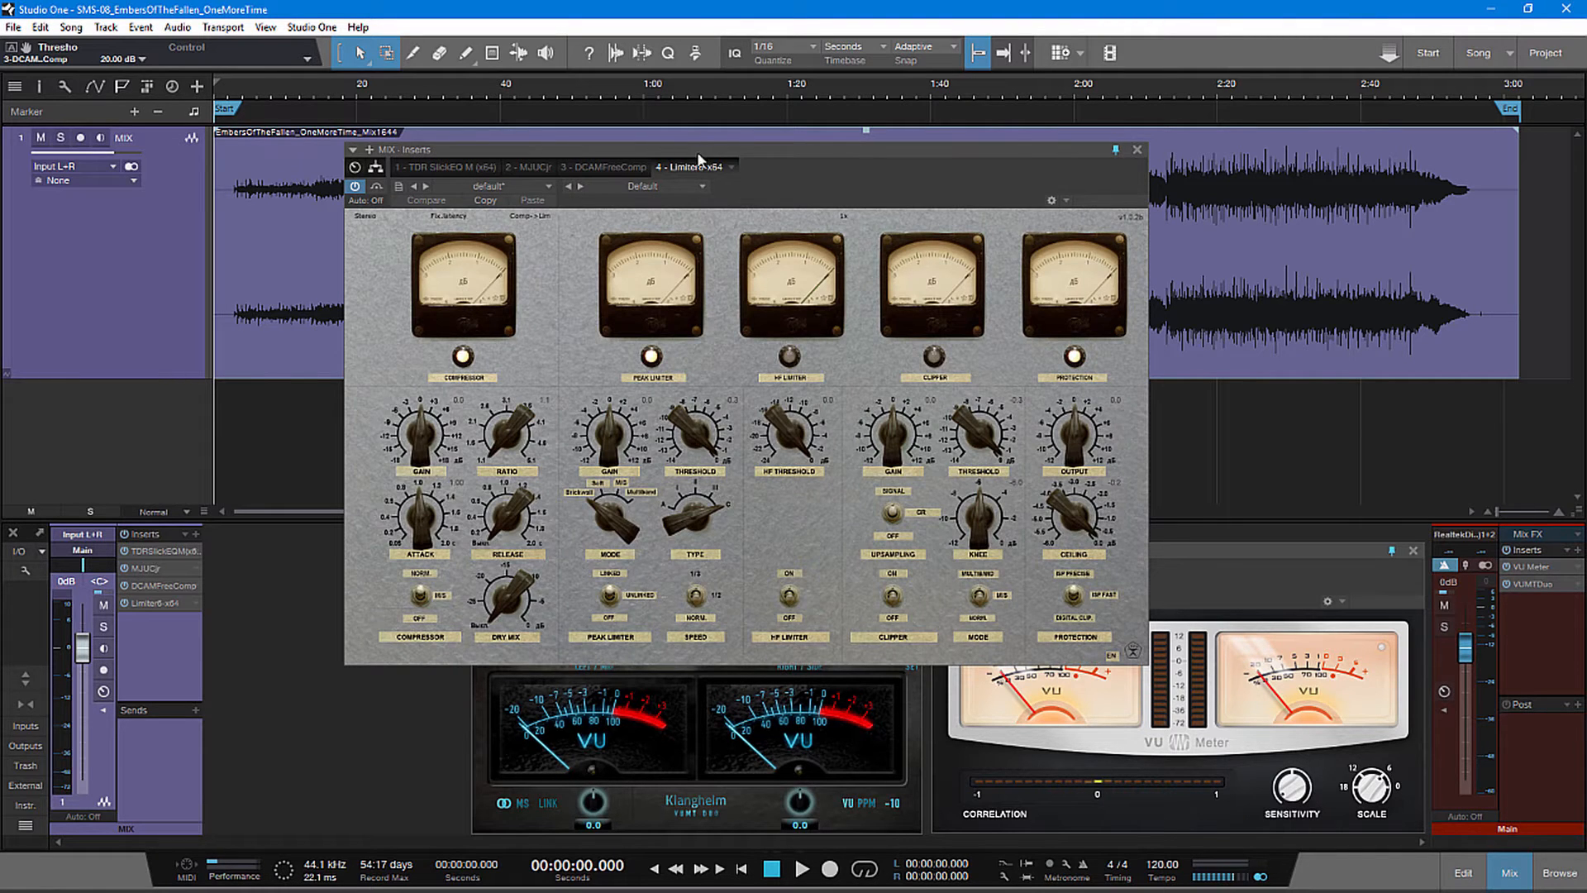
{"action": "left_click_drag", "start_coordinate": [694, 155], "coordinate": [627, 112]}
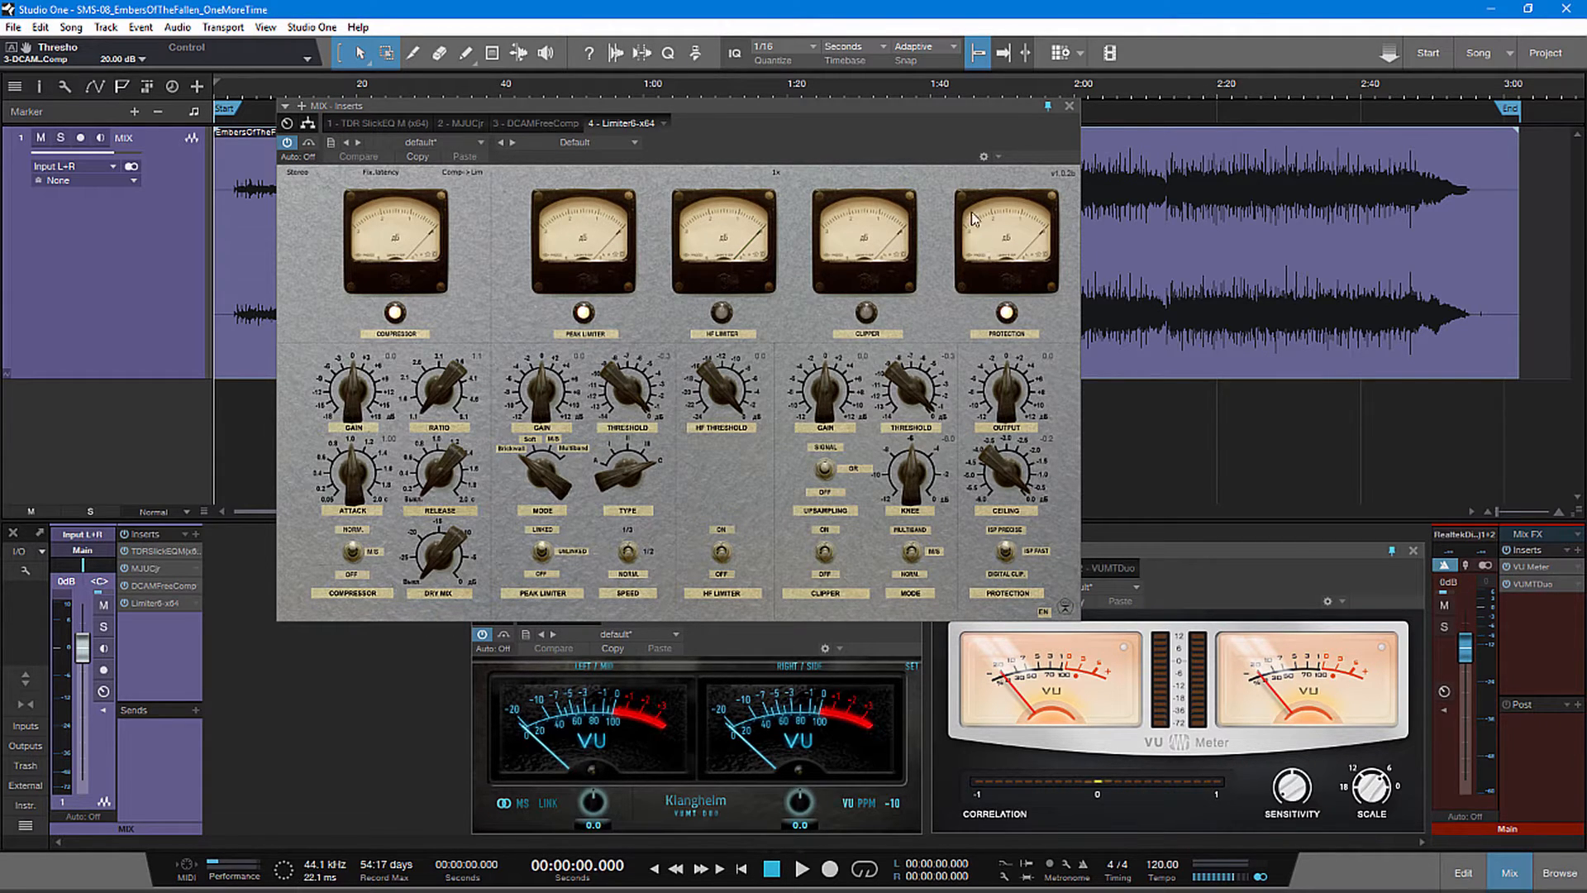
{"action": "left_click", "coordinate": [1012, 554]}
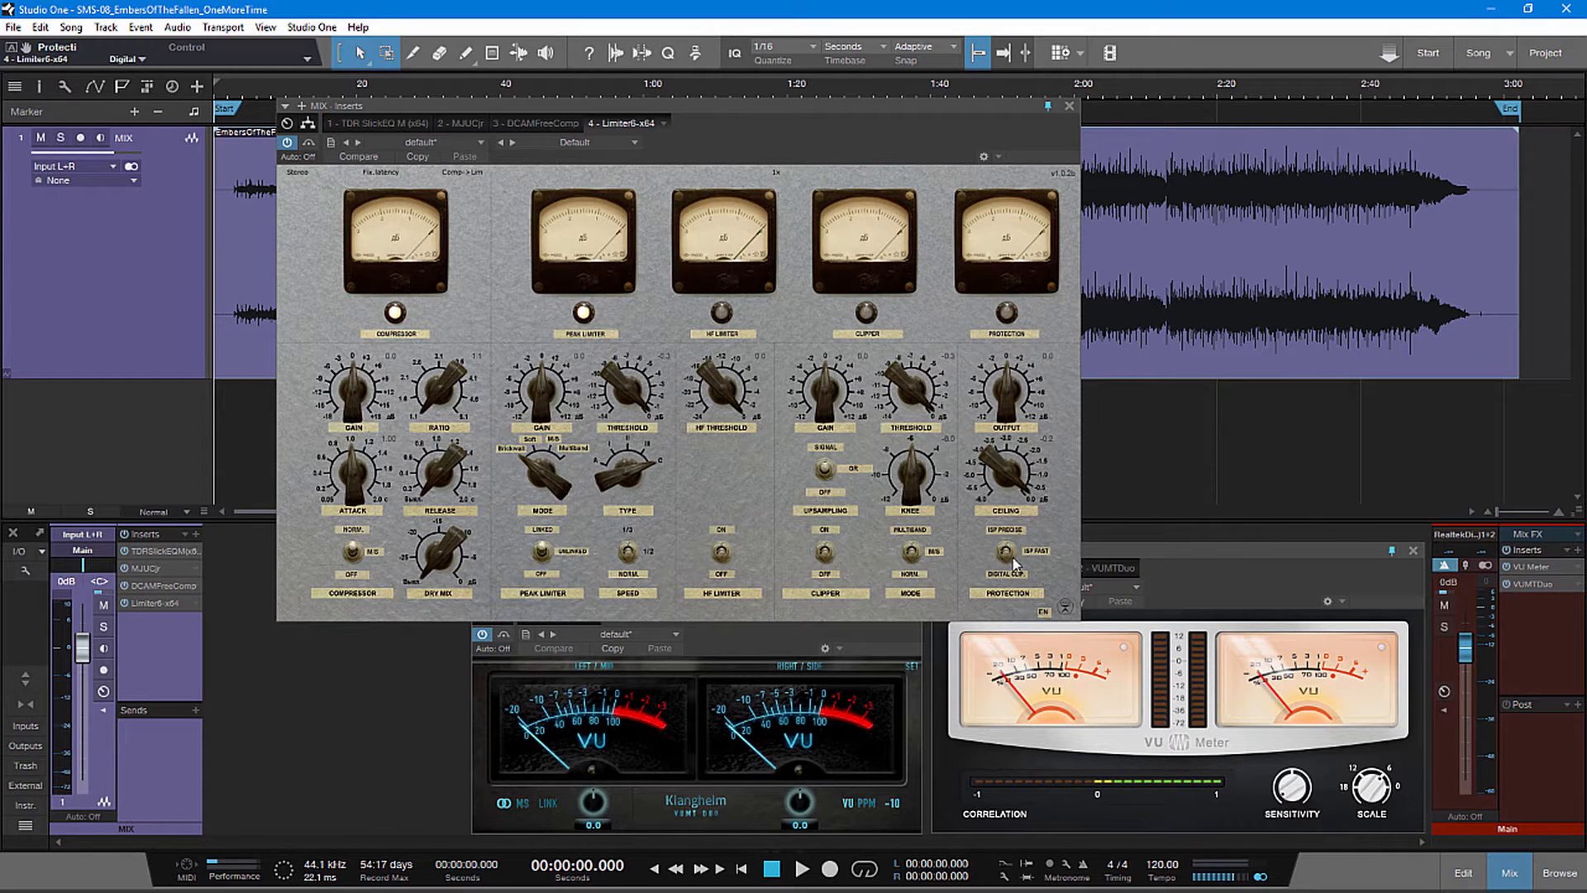
{"action": "left_click", "coordinate": [1013, 564]}
{"action": "left_click", "coordinate": [1069, 106]}
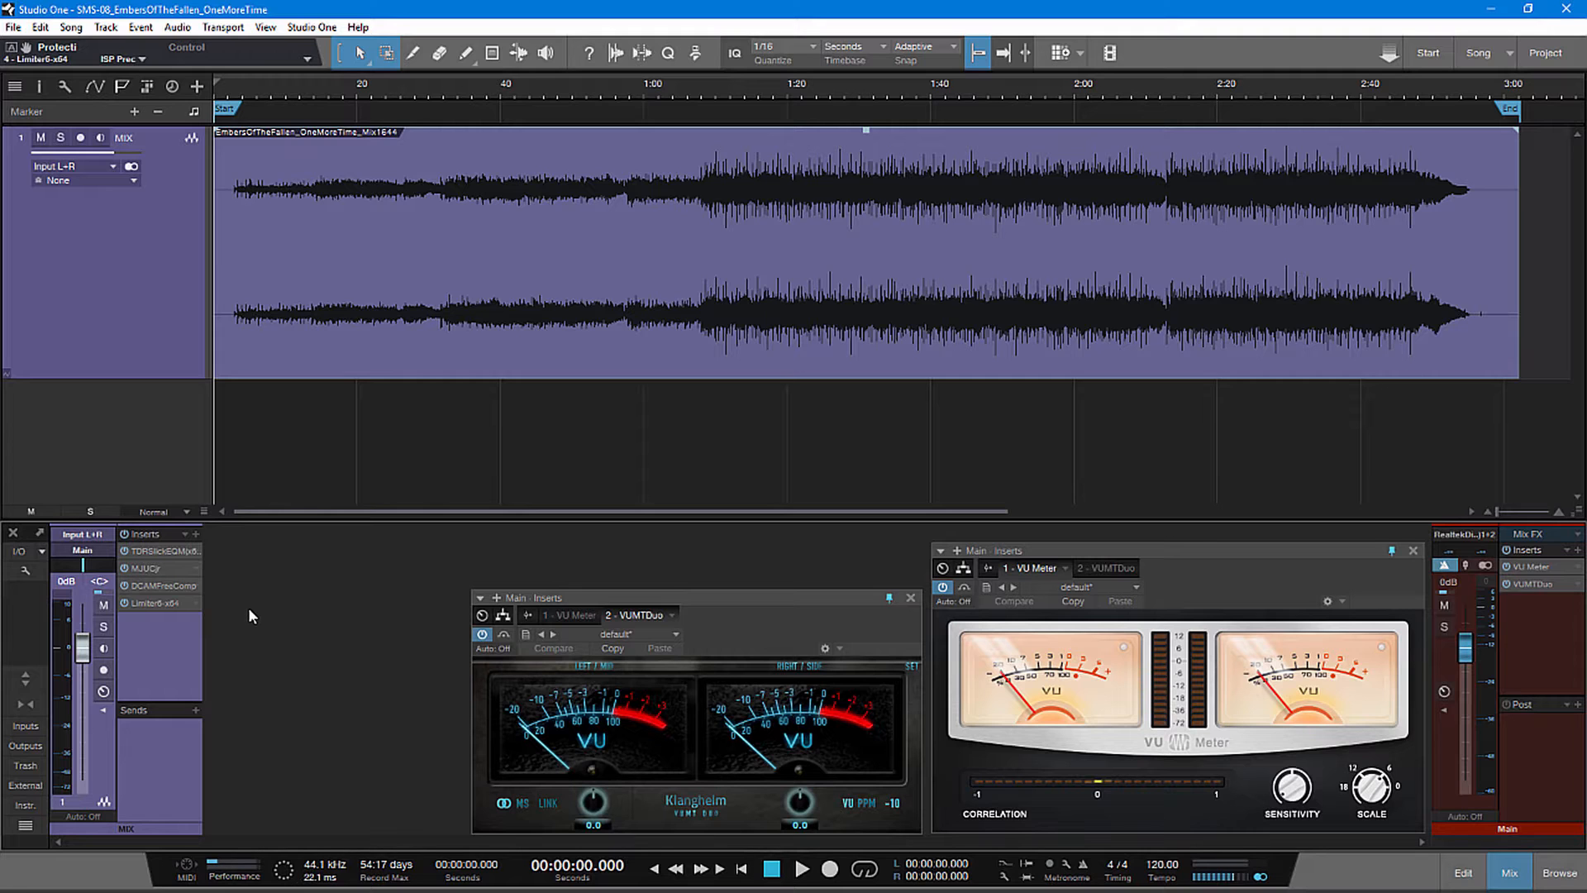
- Reopen Limiter6 on the MIX track to examine its modules, repositioning its window to see the waveform
{"action": "left_click", "coordinate": [156, 604]}
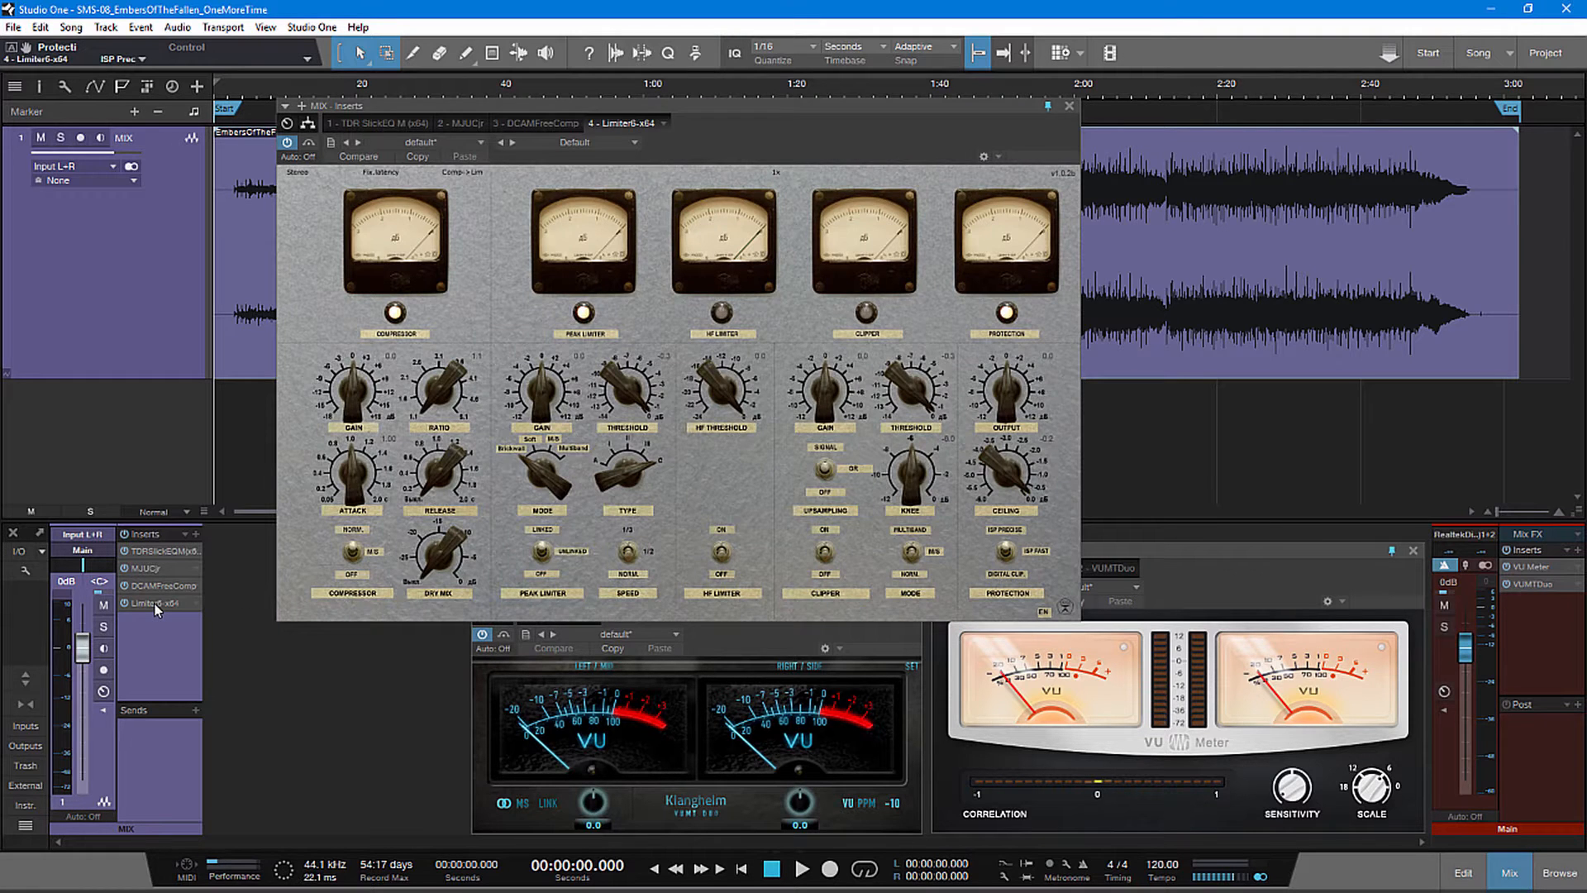
{"action": "left_click_drag", "start_coordinate": [724, 138], "coordinate": [751, 370]}
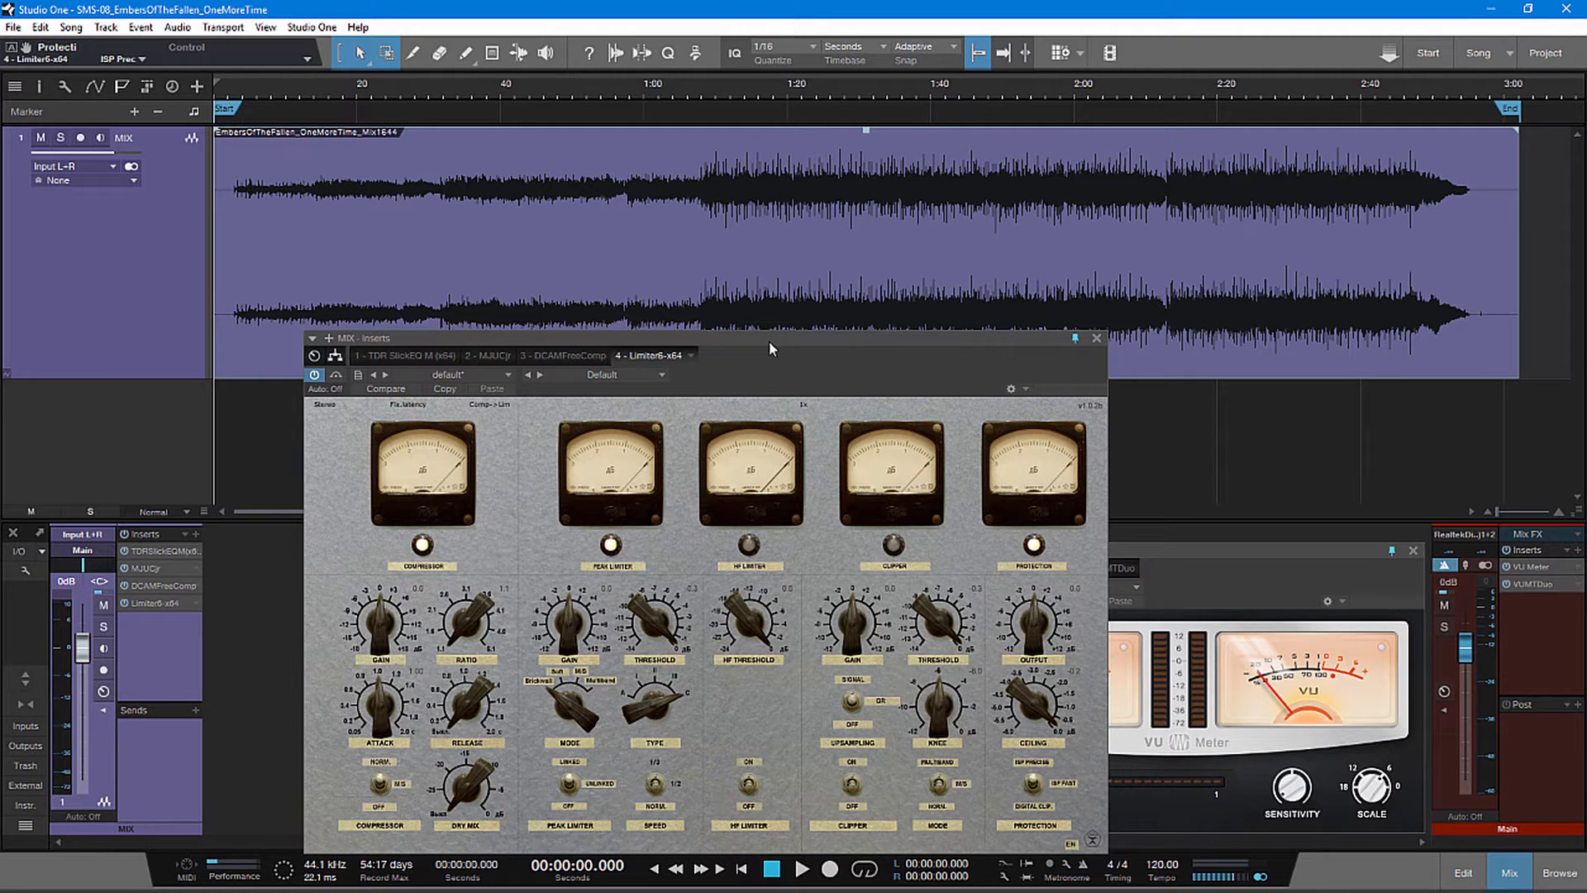
{"action": "left_click_drag", "start_coordinate": [770, 342], "coordinate": [825, 347]}
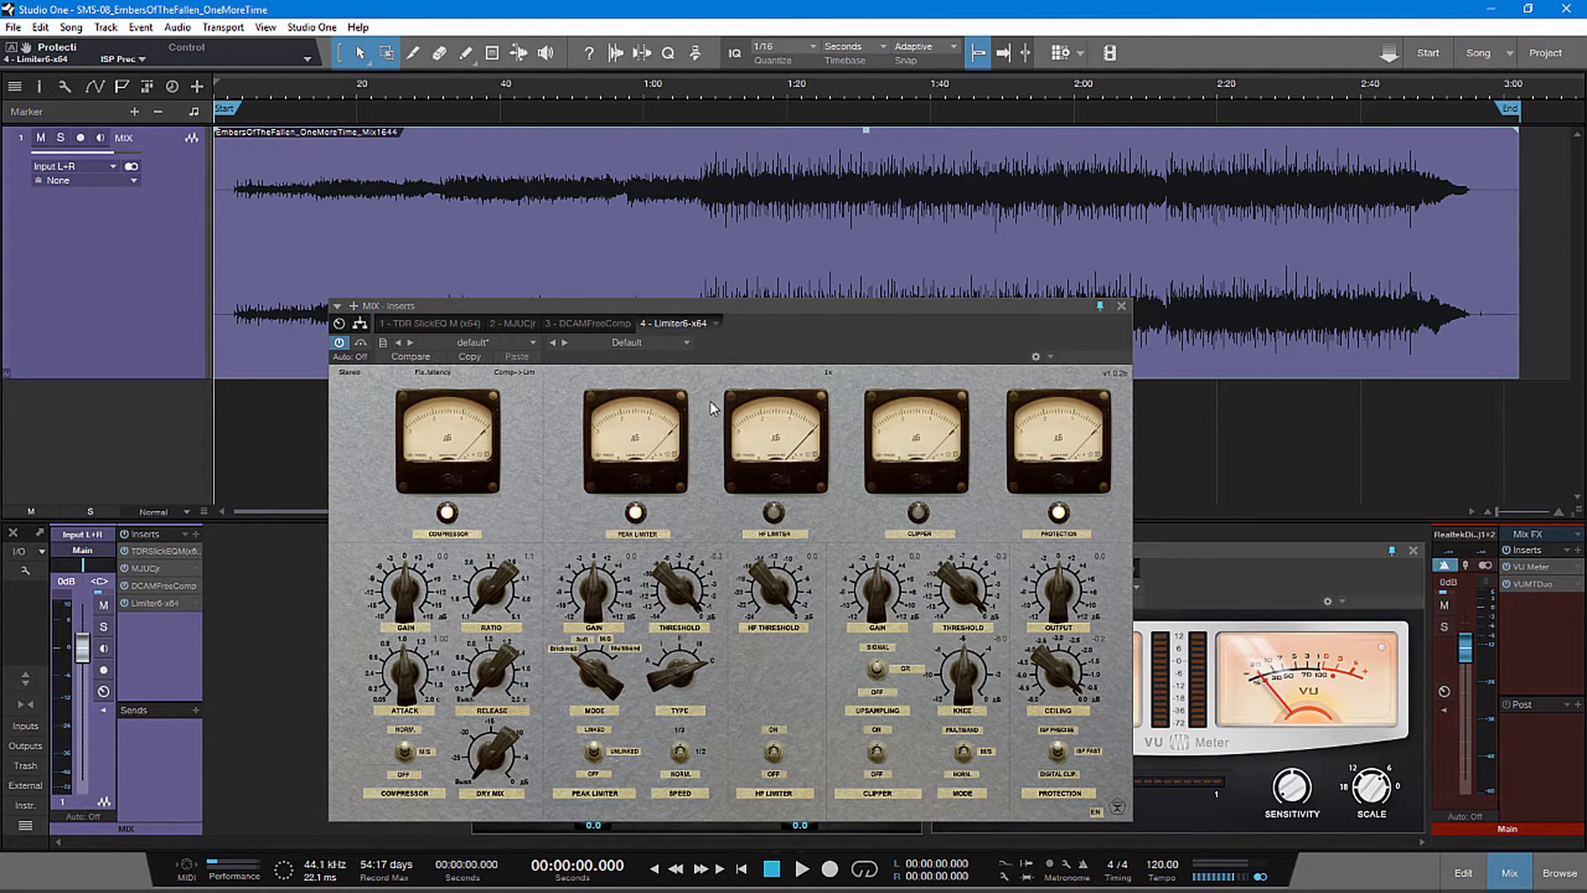
{"action": "left_click_drag", "start_coordinate": [781, 333], "coordinate": [776, 402]}
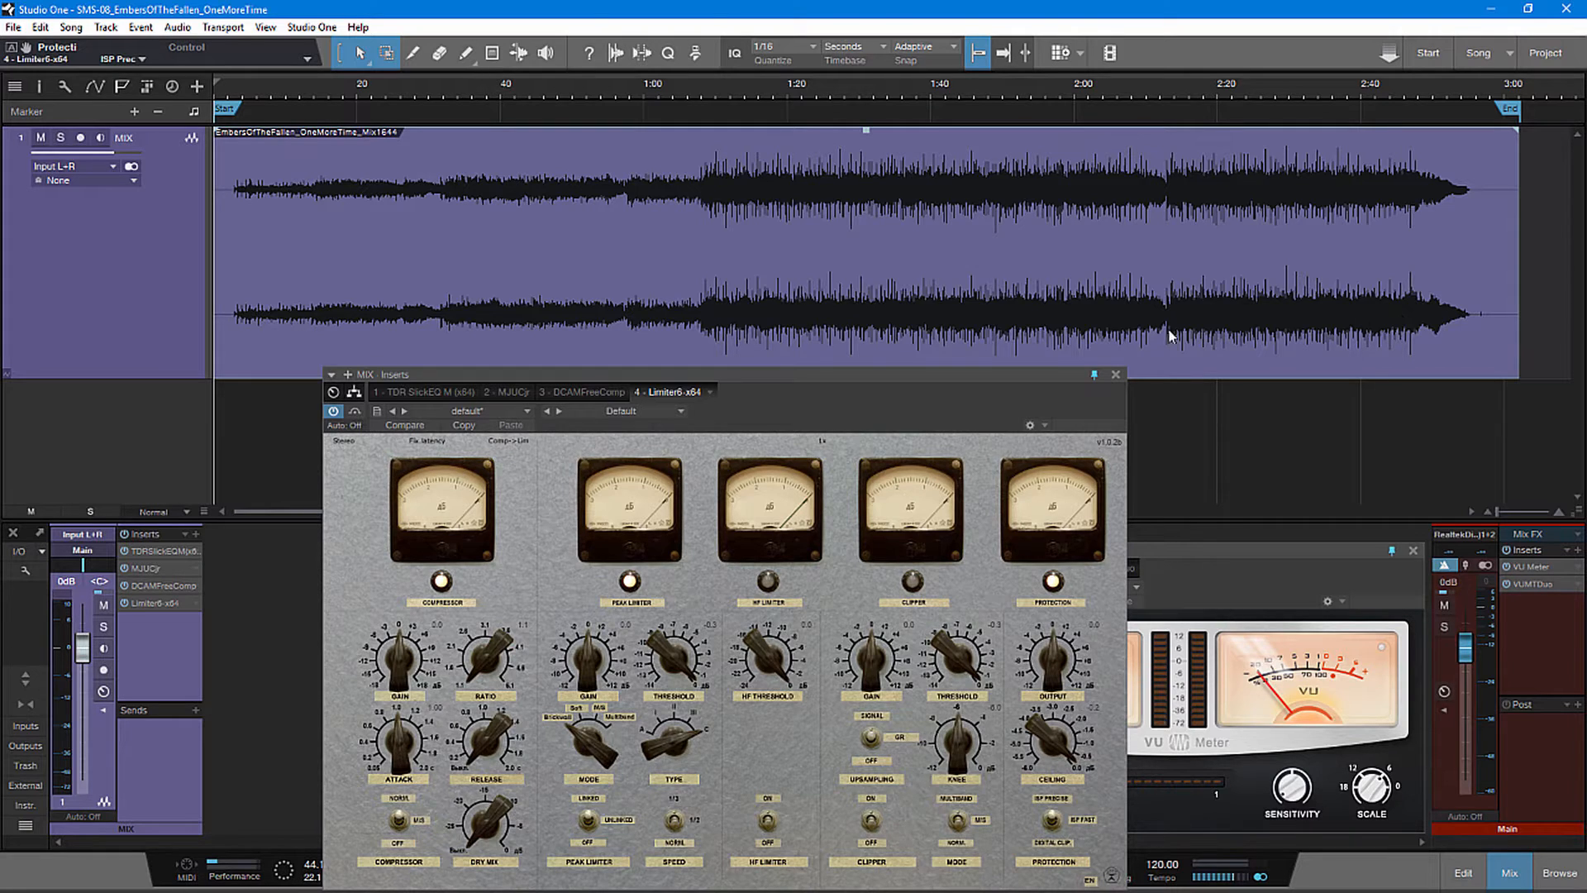
{"action": "left_click_drag", "start_coordinate": [1034, 380], "coordinate": [1084, 183]}
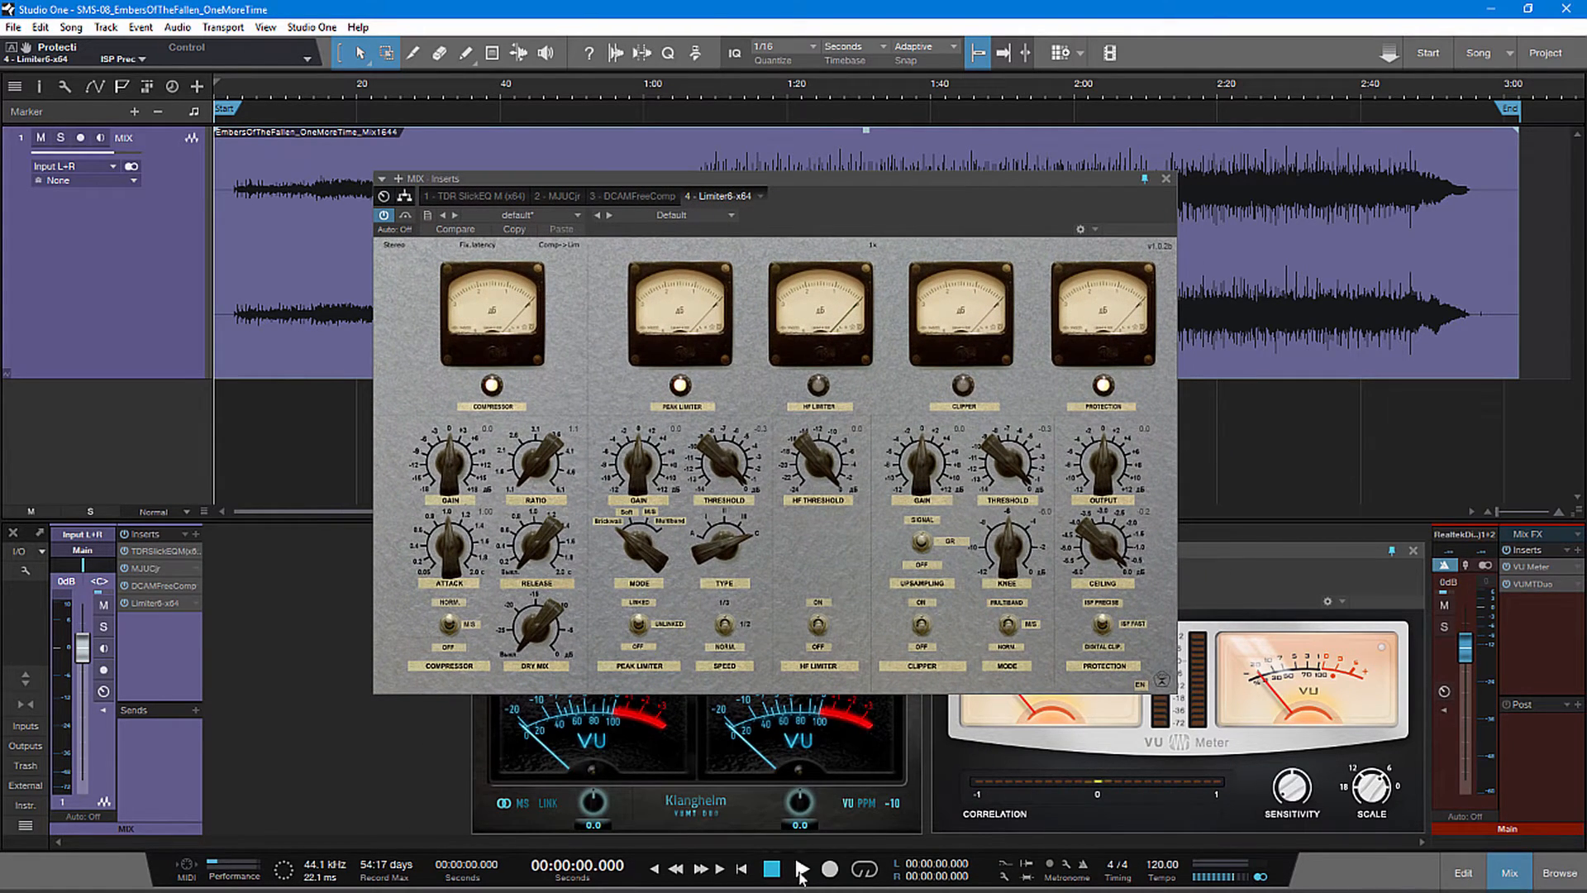
- Play the mix with Limiter6 closed, auditioning from about 1:39, 1:59 and 2:39 against the VU meters, and stop playback
{"action": "left_click", "coordinate": [800, 870]}
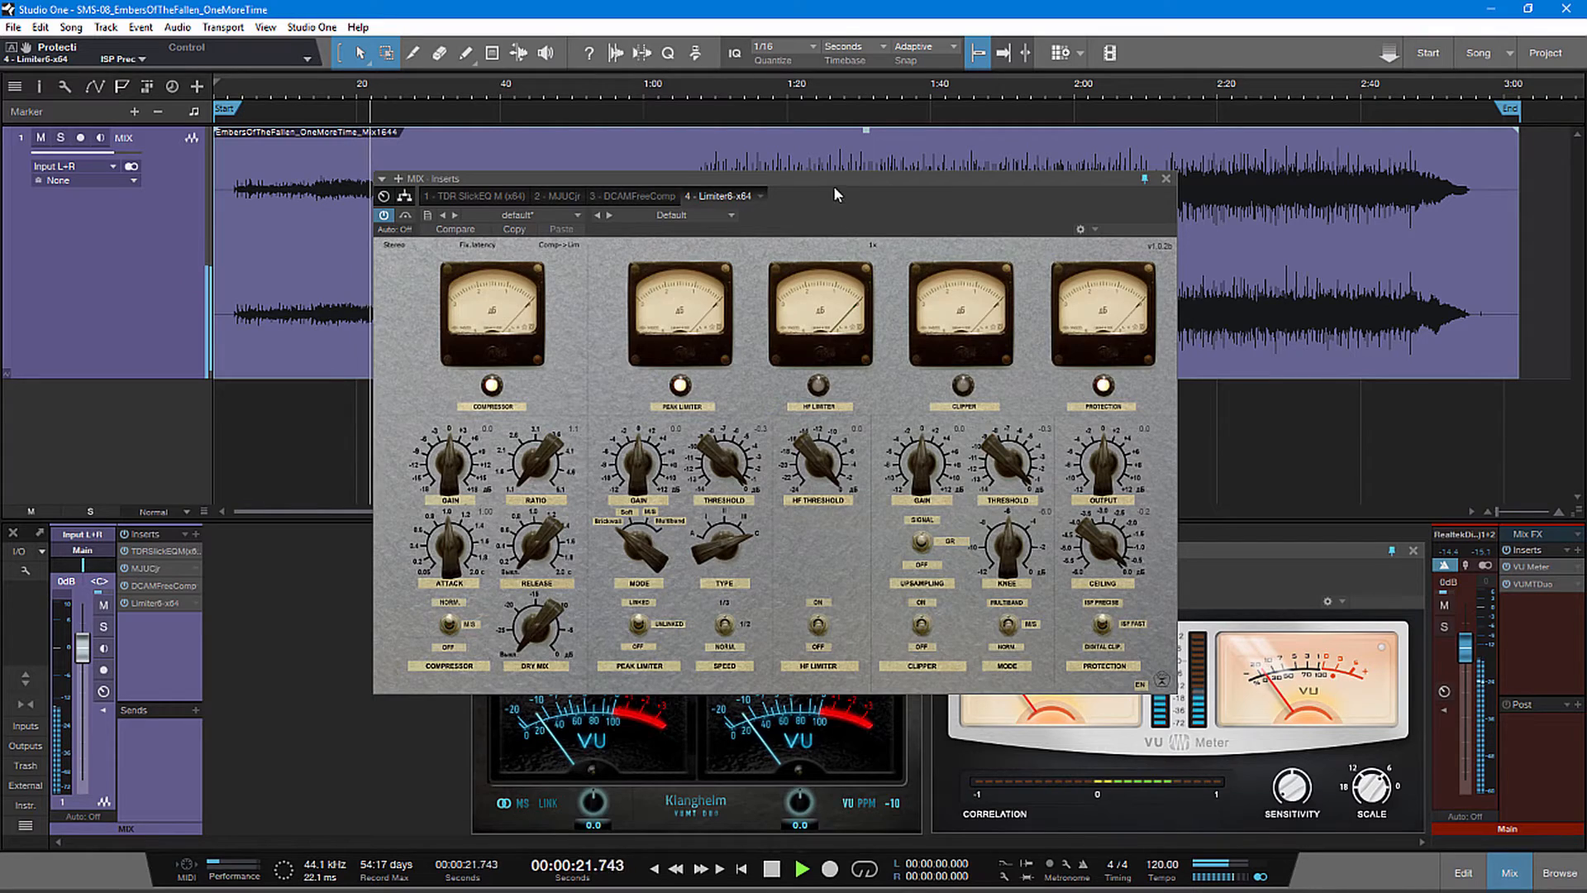
{"action": "left_click_drag", "start_coordinate": [834, 194], "coordinate": [746, 608]}
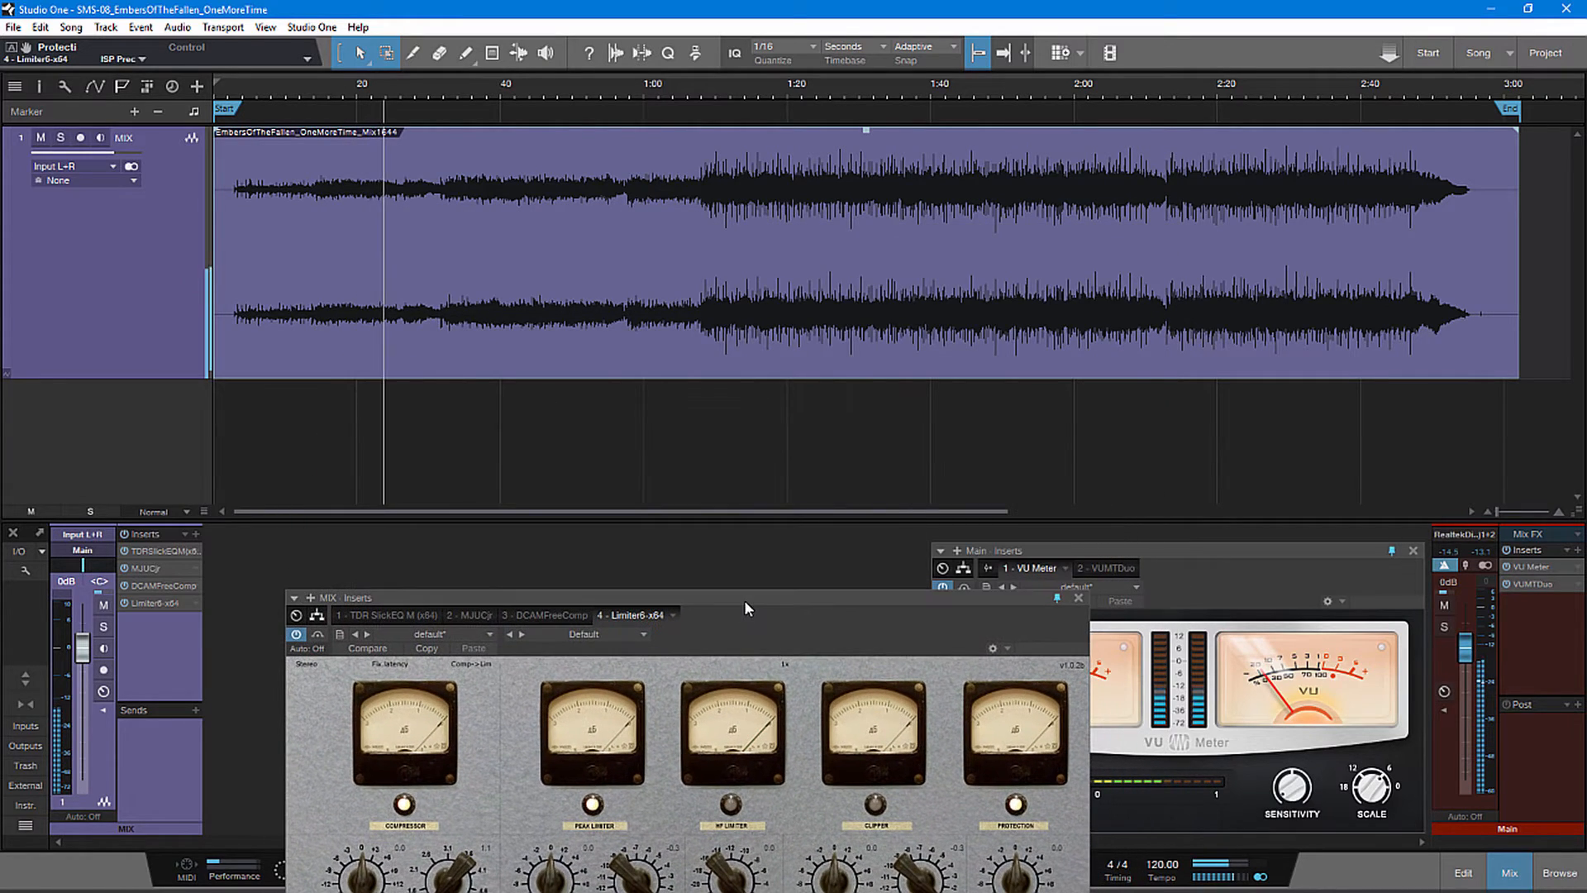
{"action": "left_click", "coordinate": [1079, 597]}
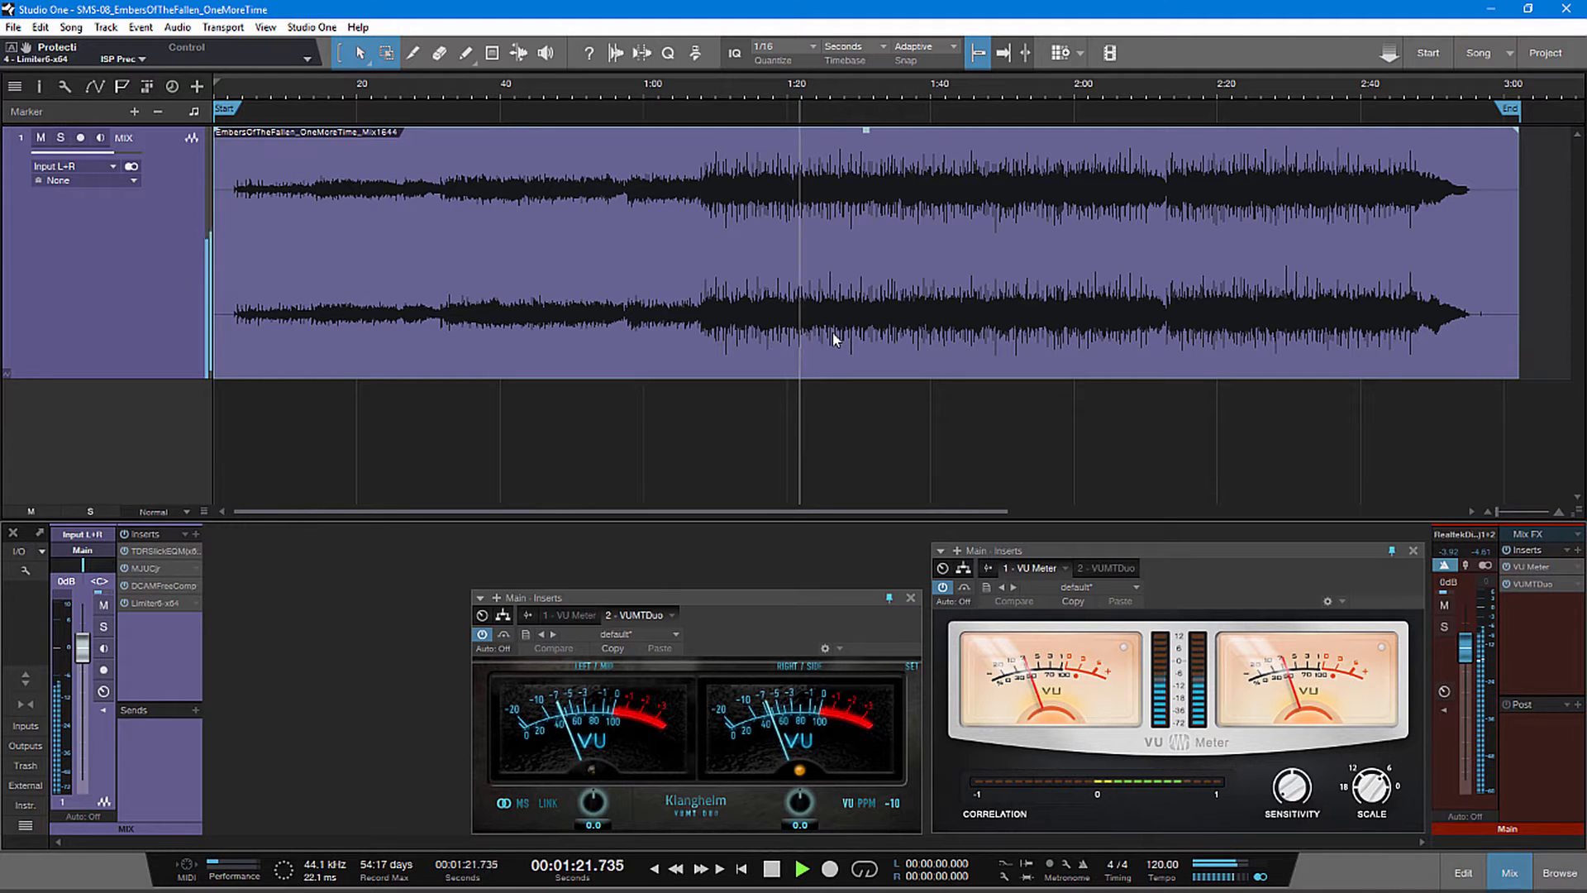
{"action": "left_click", "coordinate": [925, 89]}
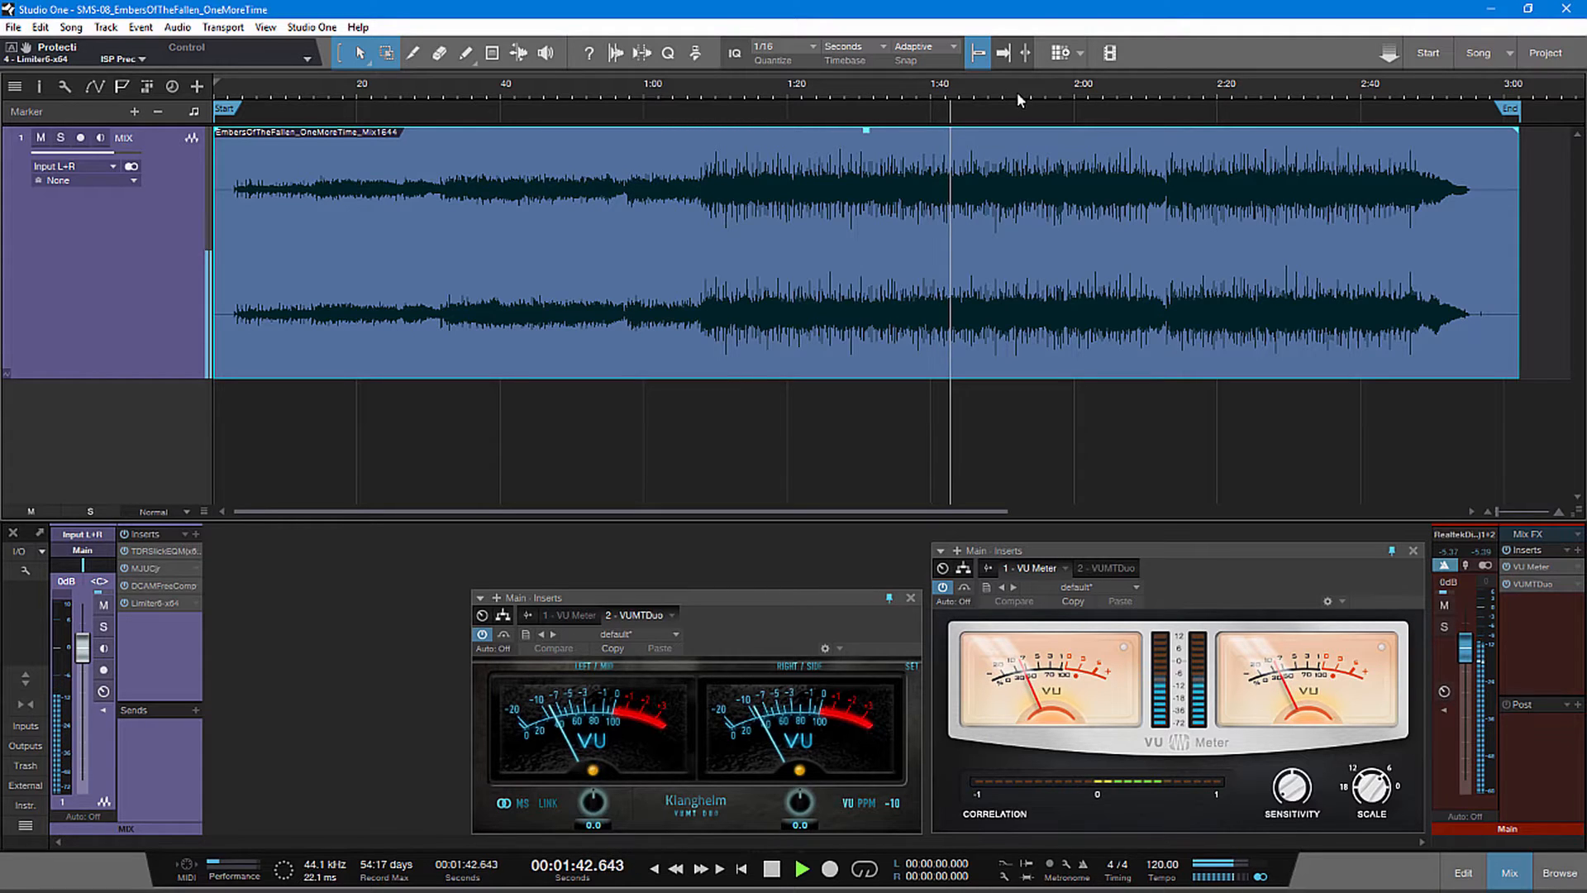
{"action": "left_click", "coordinate": [1064, 94]}
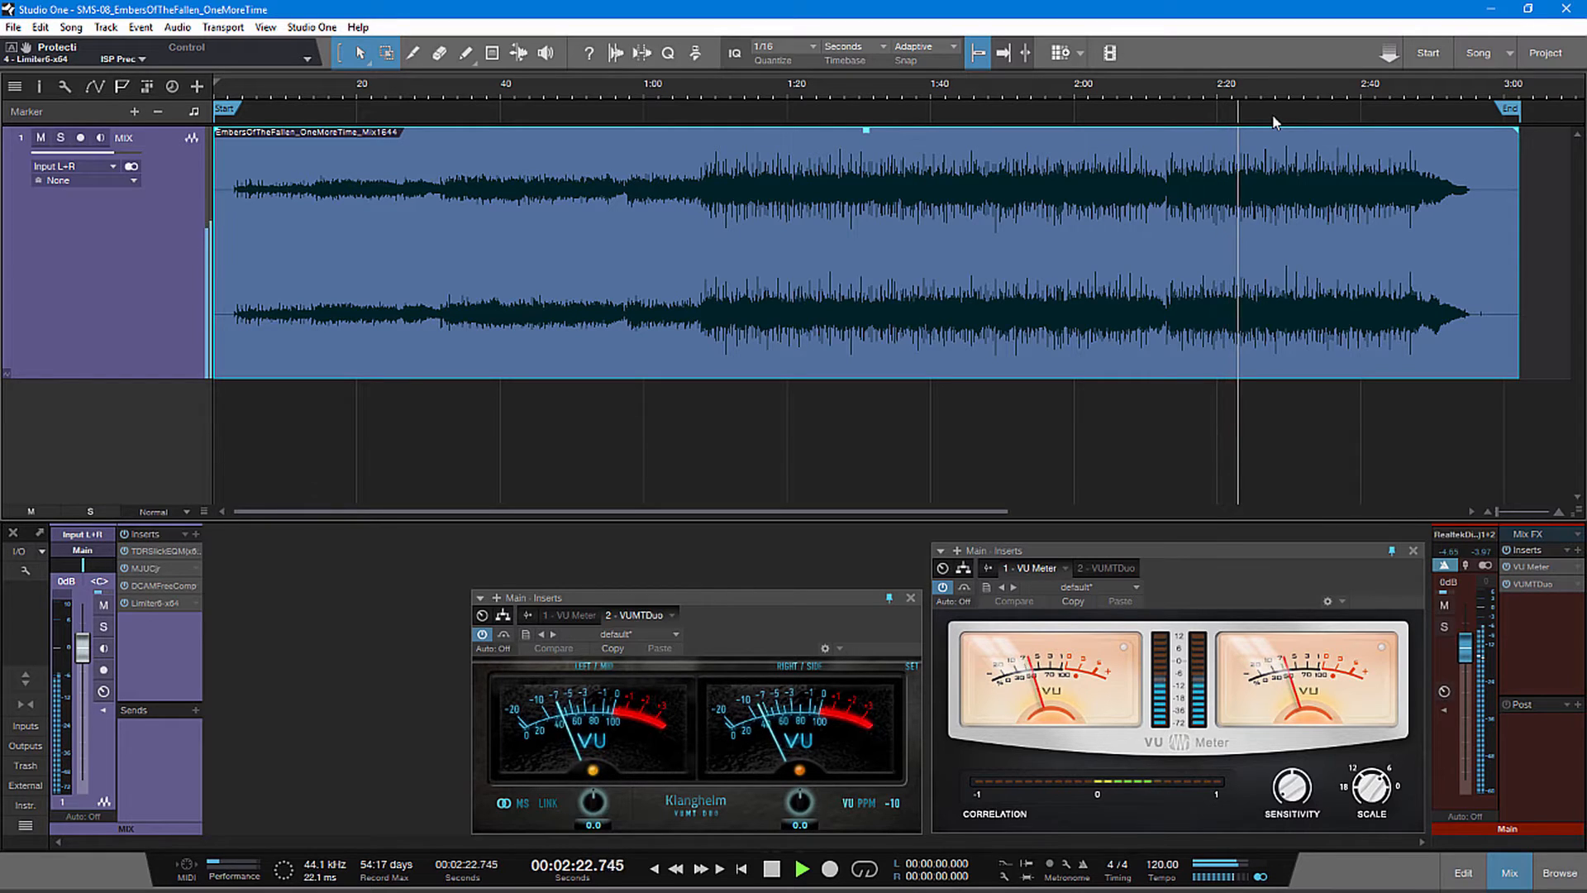
{"action": "left_click", "coordinate": [1353, 96]}
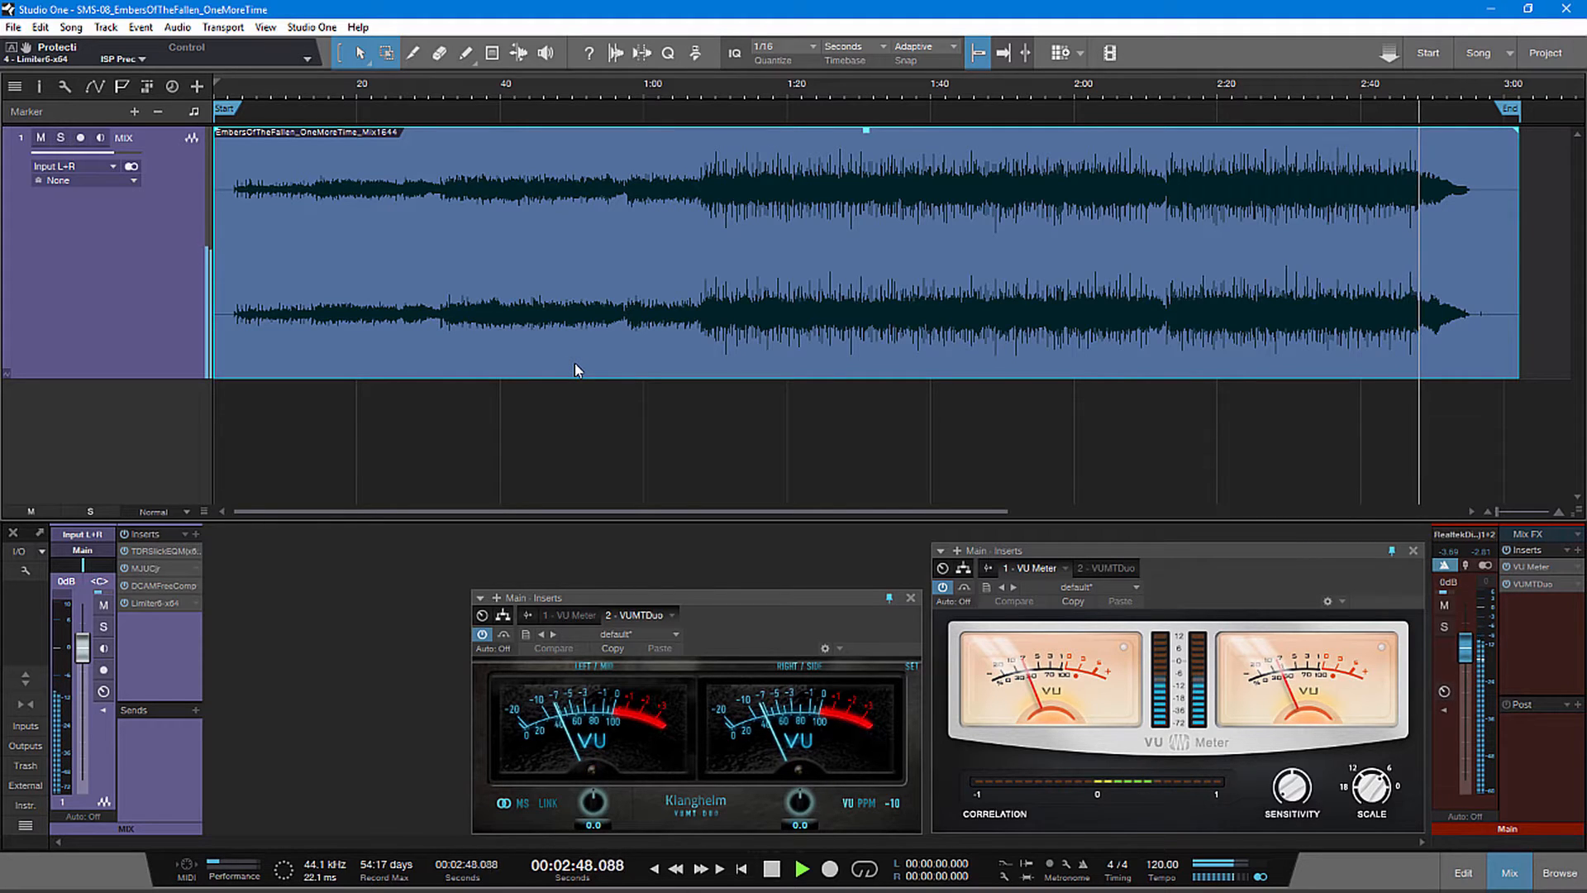
{"action": "left_click", "coordinate": [772, 869]}
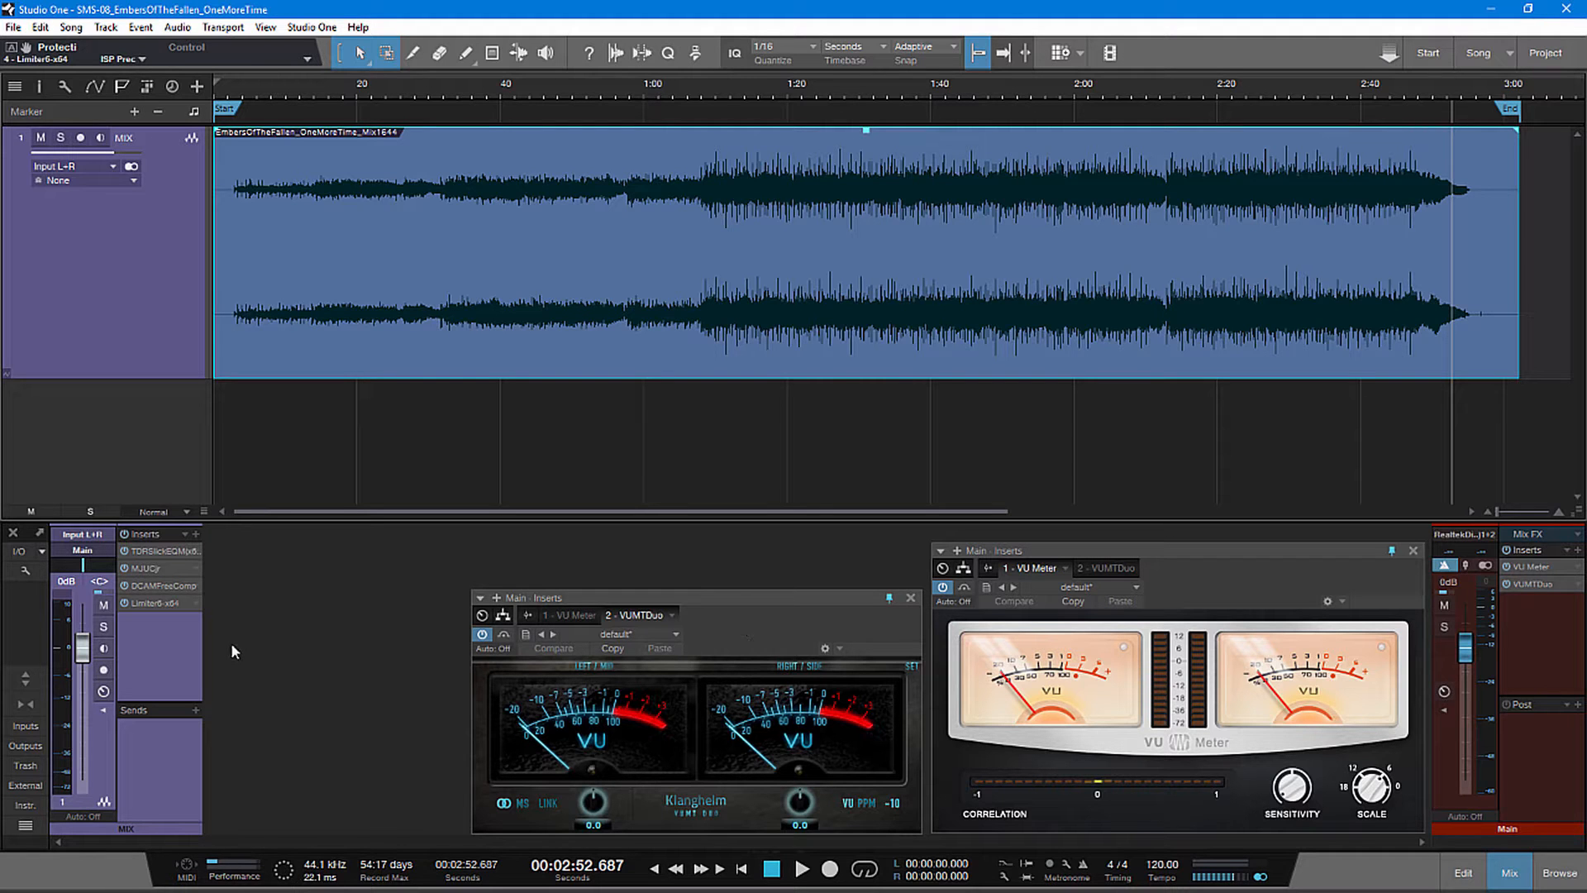
- Reopen Limiter6 on the MIX track and place its window clear of the timeline ruler
{"action": "double_click", "coordinate": [161, 603]}
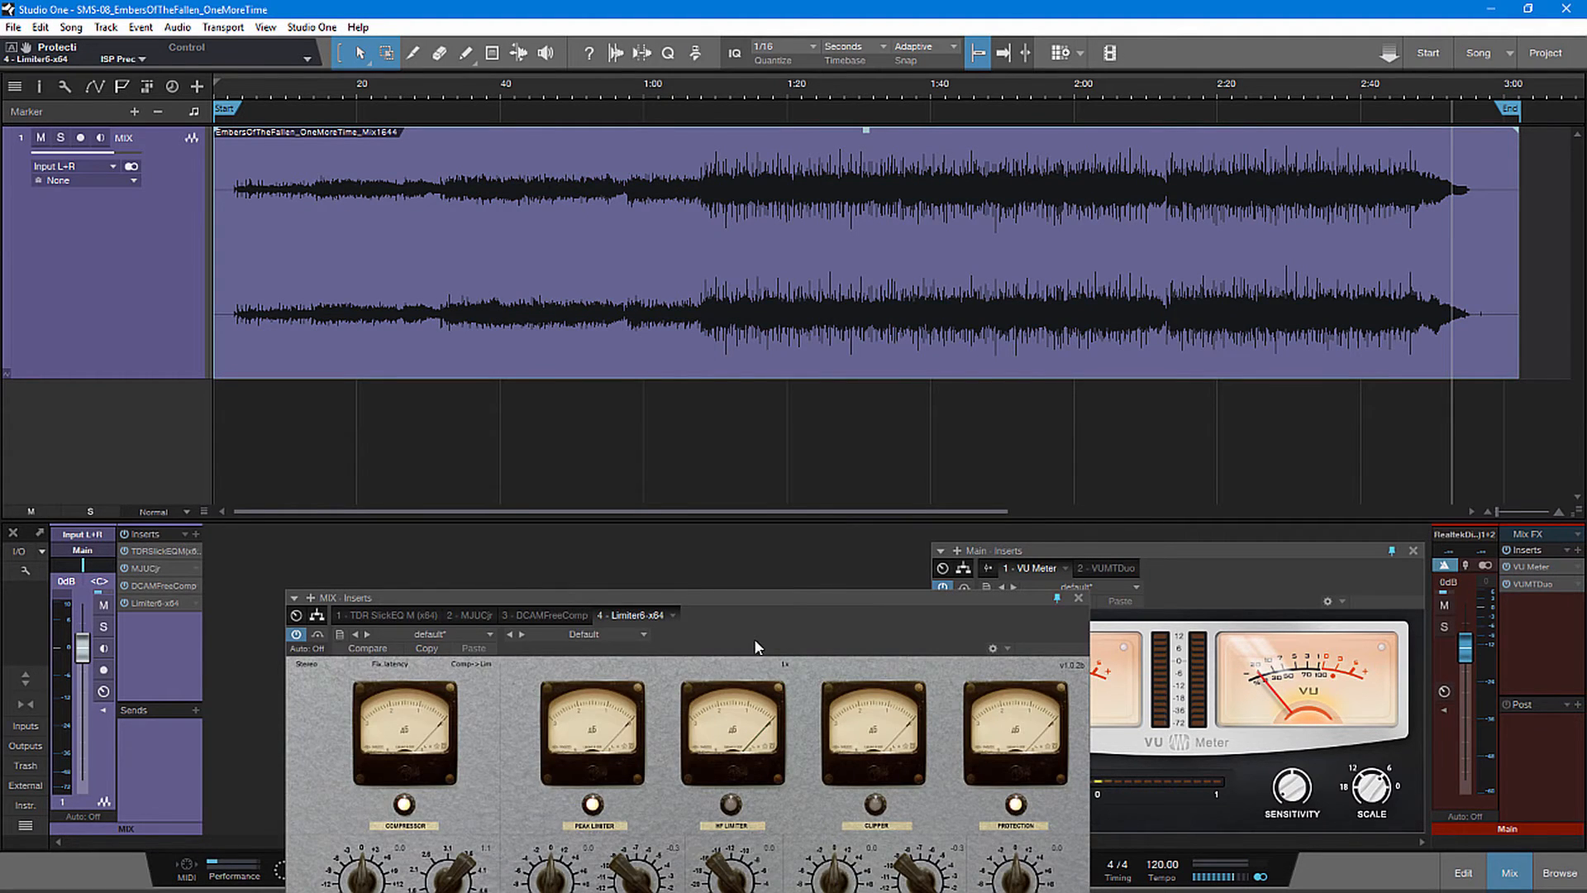
{"action": "left_click_drag", "start_coordinate": [754, 646], "coordinate": [932, 194]}
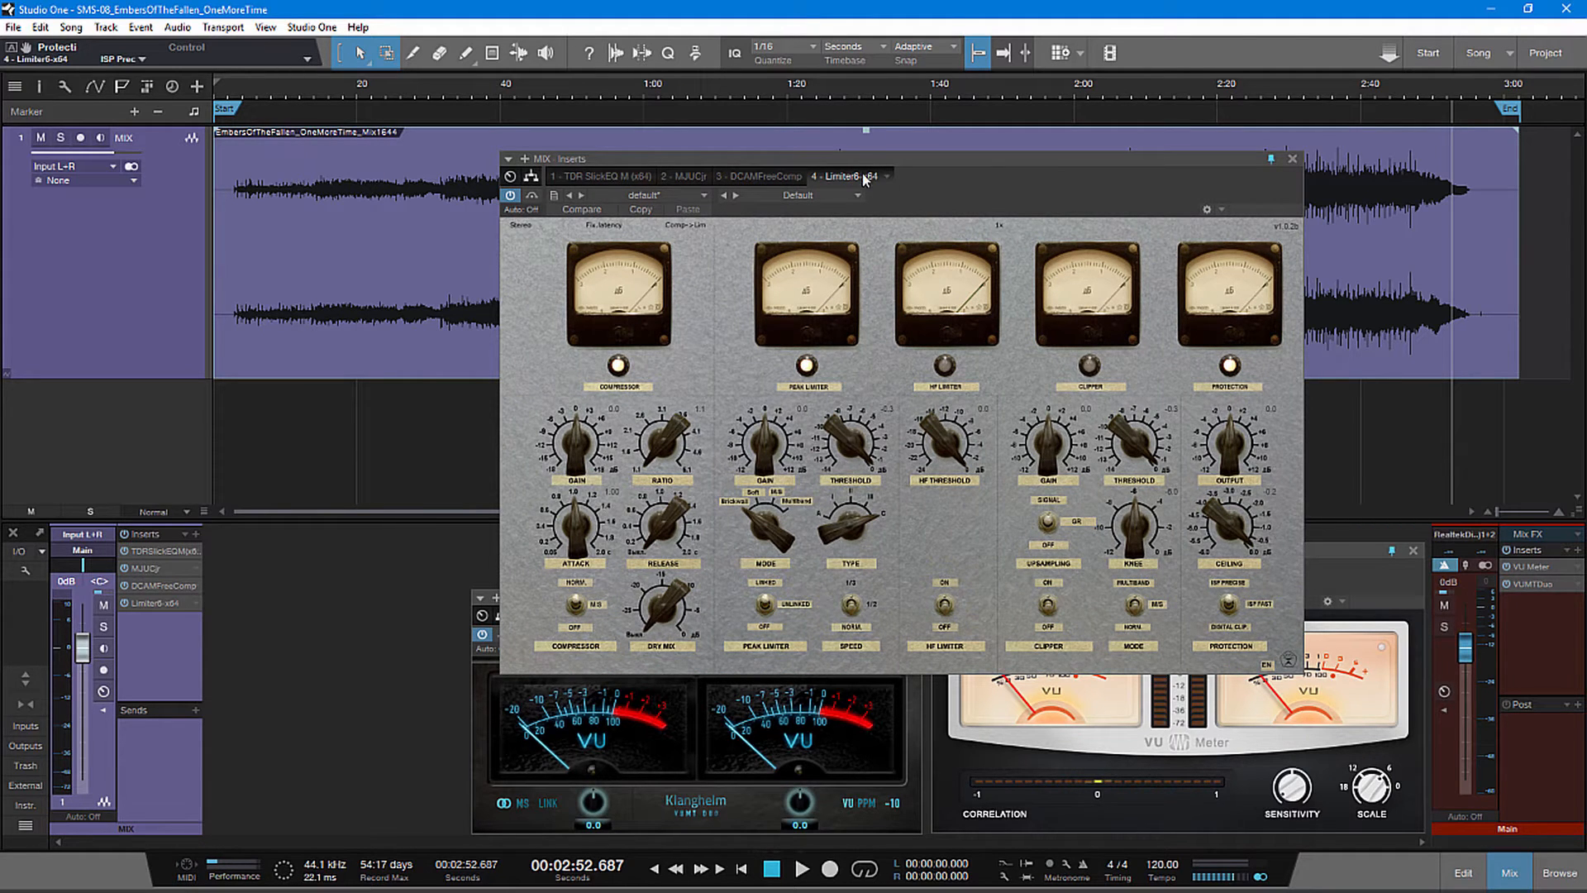
{"action": "left_click_drag", "start_coordinate": [865, 180], "coordinate": [741, 339]}
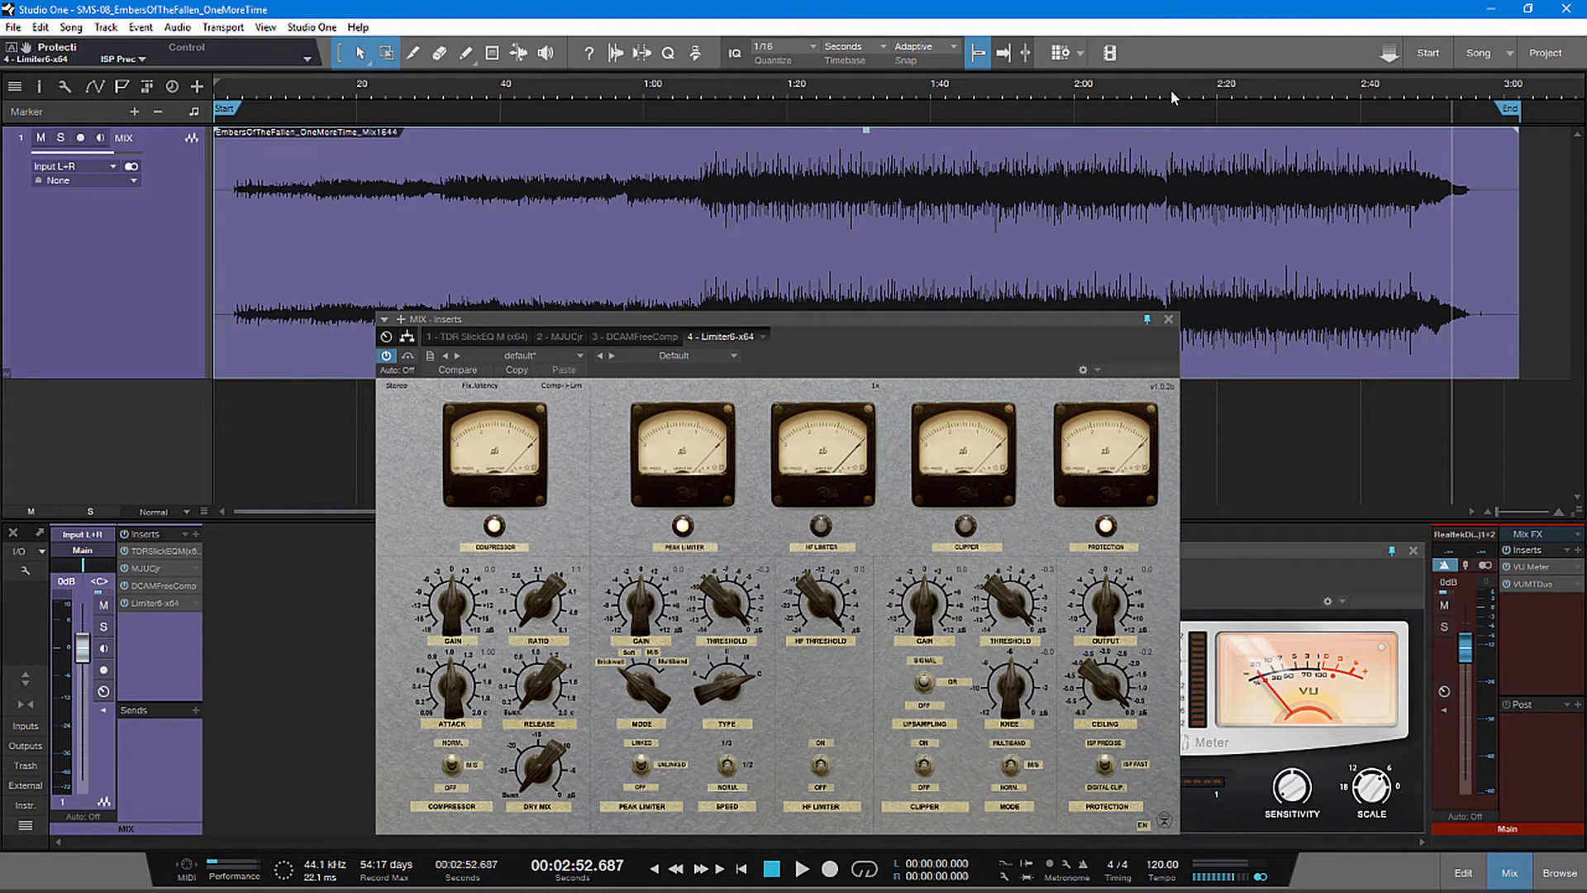
- Loop the loud section from about 2:13 to 2:46 and start playback with Limiter6 in view
{"action": "left_click_drag", "start_coordinate": [1172, 77], "coordinate": [1407, 79]}
{"action": "left_click_drag", "start_coordinate": [1100, 316], "coordinate": [994, 229]}
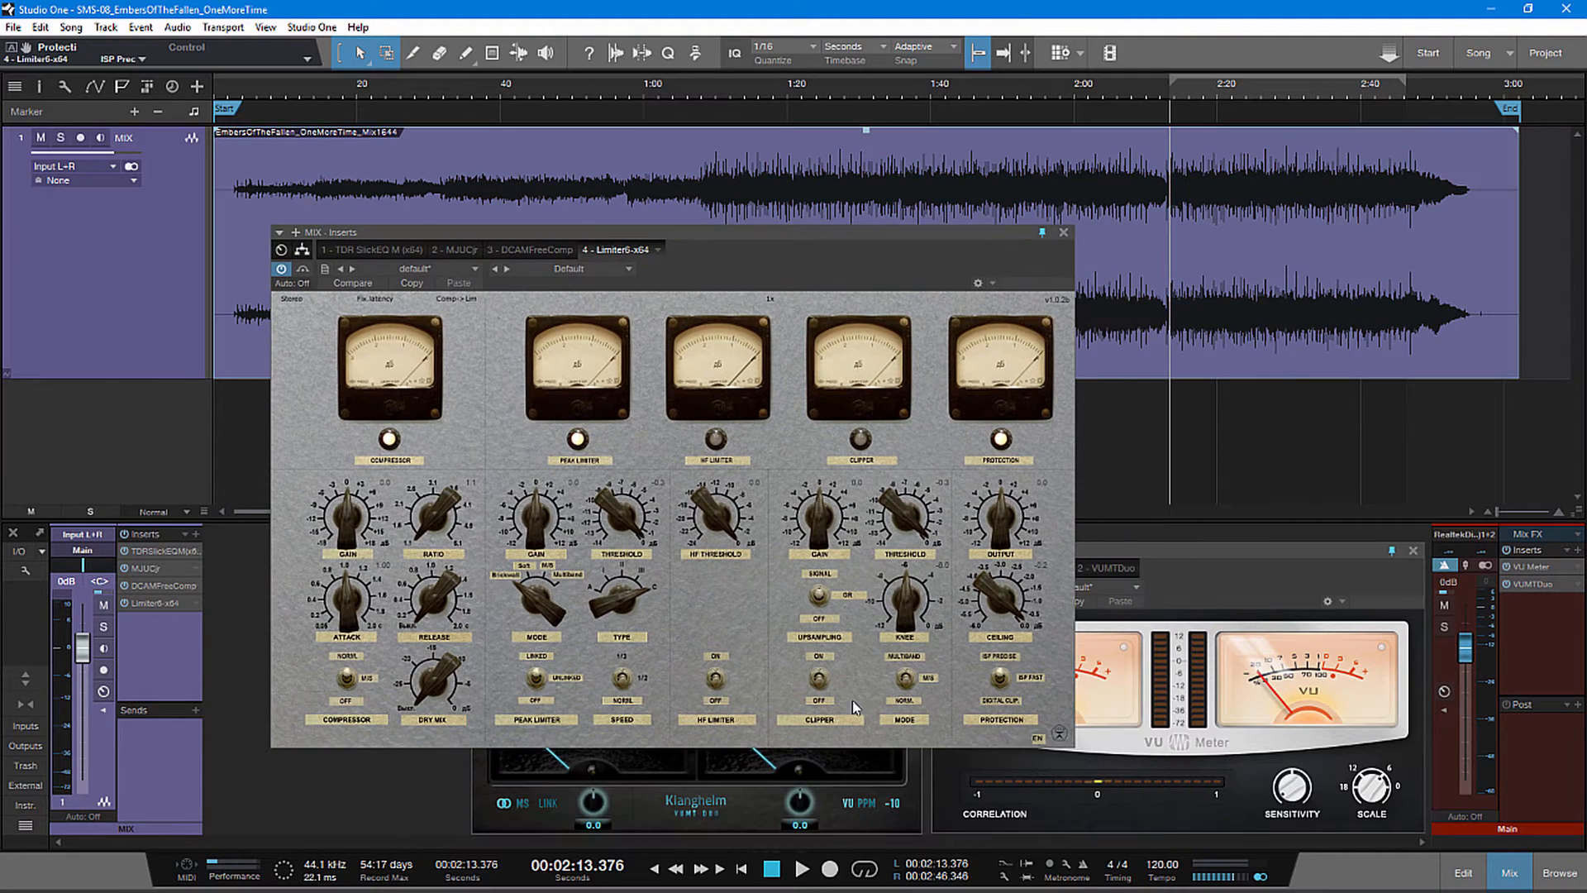
{"action": "left_click", "coordinate": [863, 868]}
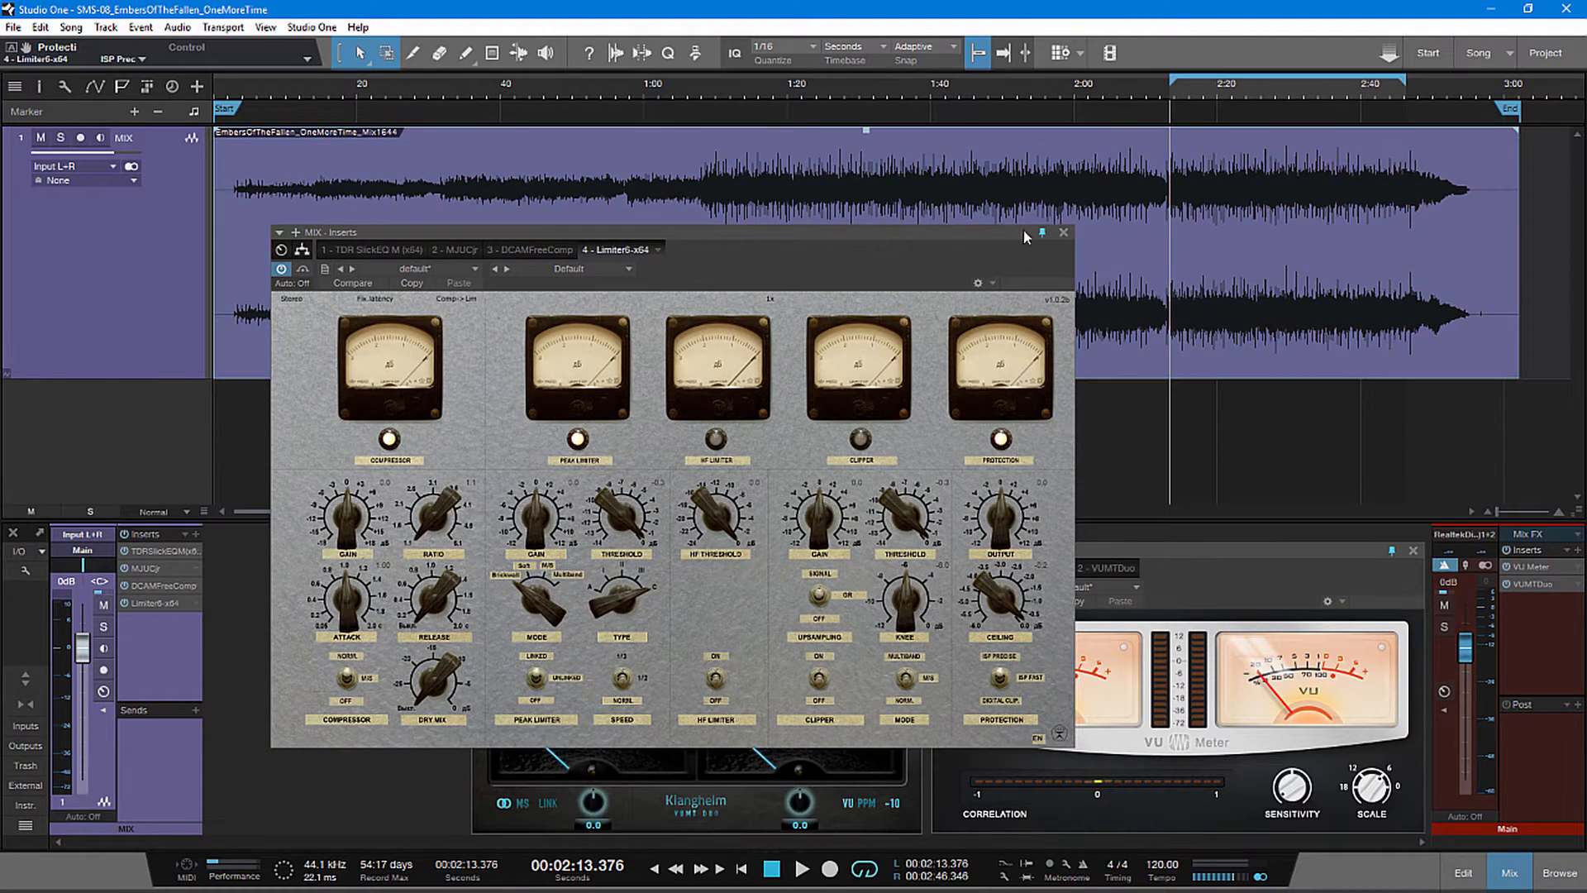
{"action": "left_click_drag", "start_coordinate": [991, 235], "coordinate": [947, 204]}
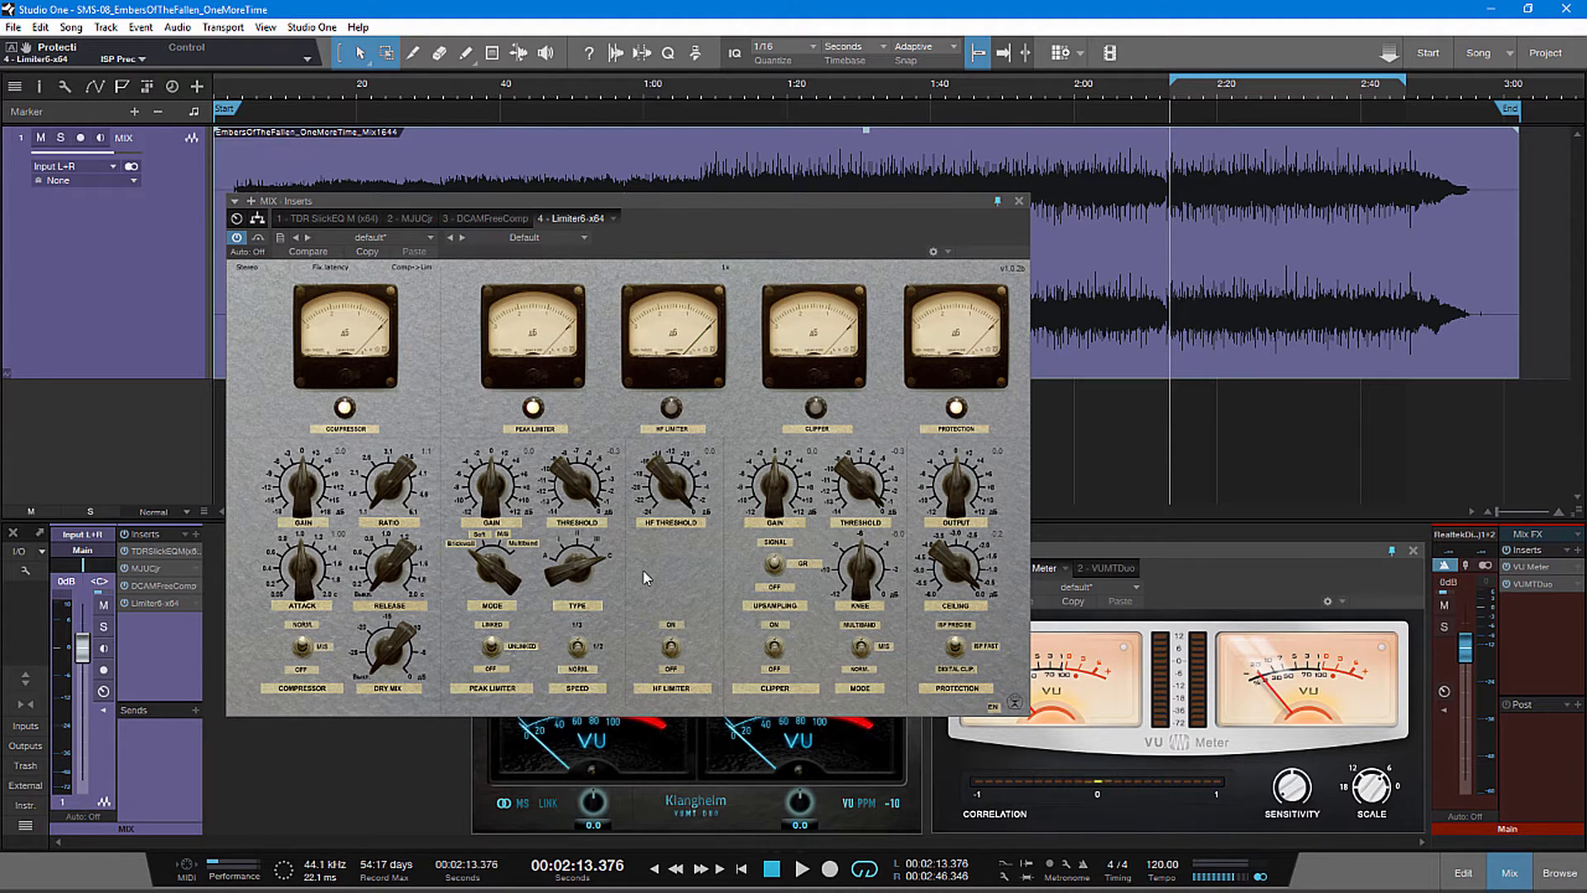
{"action": "left_click", "coordinate": [800, 867]}
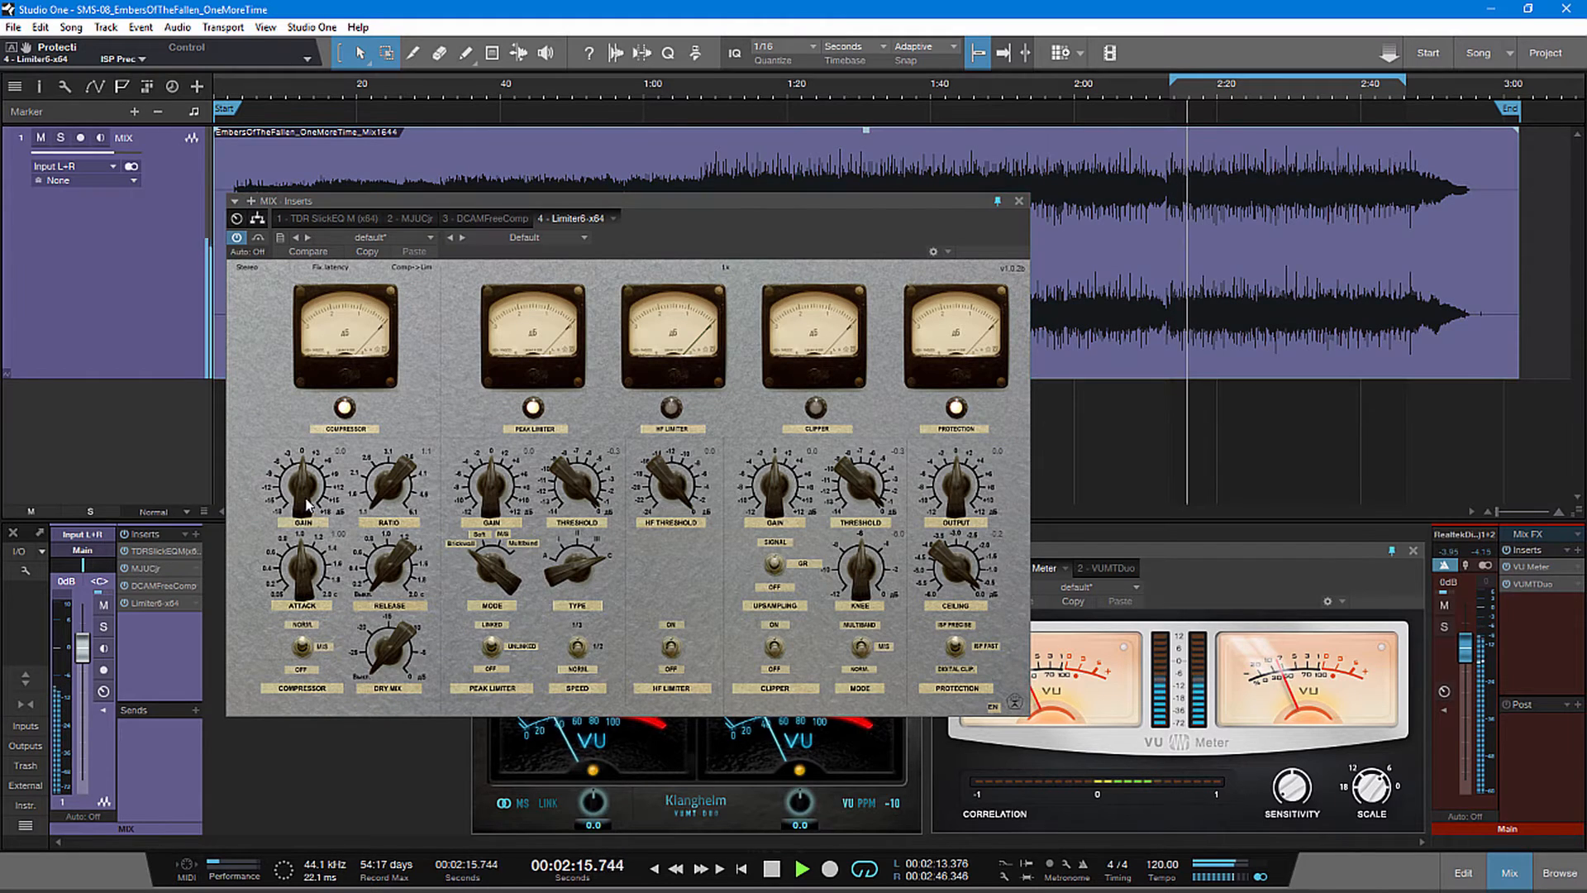
- Raise Limiter6's compressor gain to about 4.9 dB and peak limiter gain to about 2.3 dB, and adjust the compressor attack
{"action": "left_click_drag", "start_coordinate": [308, 503], "coordinate": [309, 481]}
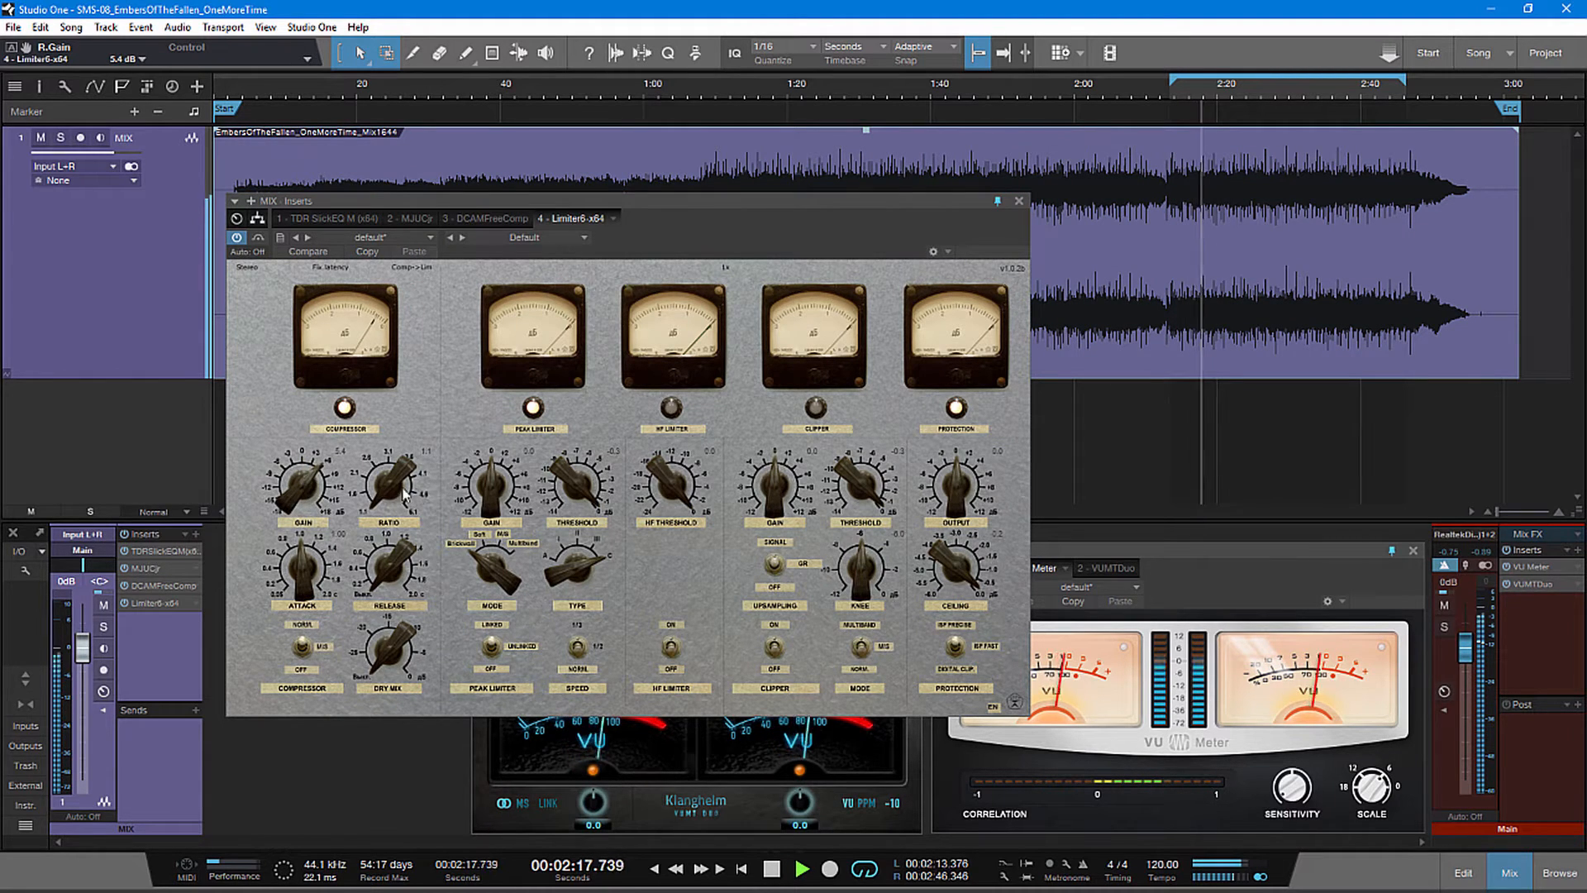
{"action": "left_click_drag", "start_coordinate": [489, 494], "coordinate": [488, 480]}
{"action": "left_click_drag", "start_coordinate": [301, 494], "coordinate": [301, 485]}
{"action": "left_click_drag", "start_coordinate": [302, 580], "coordinate": [286, 497]}
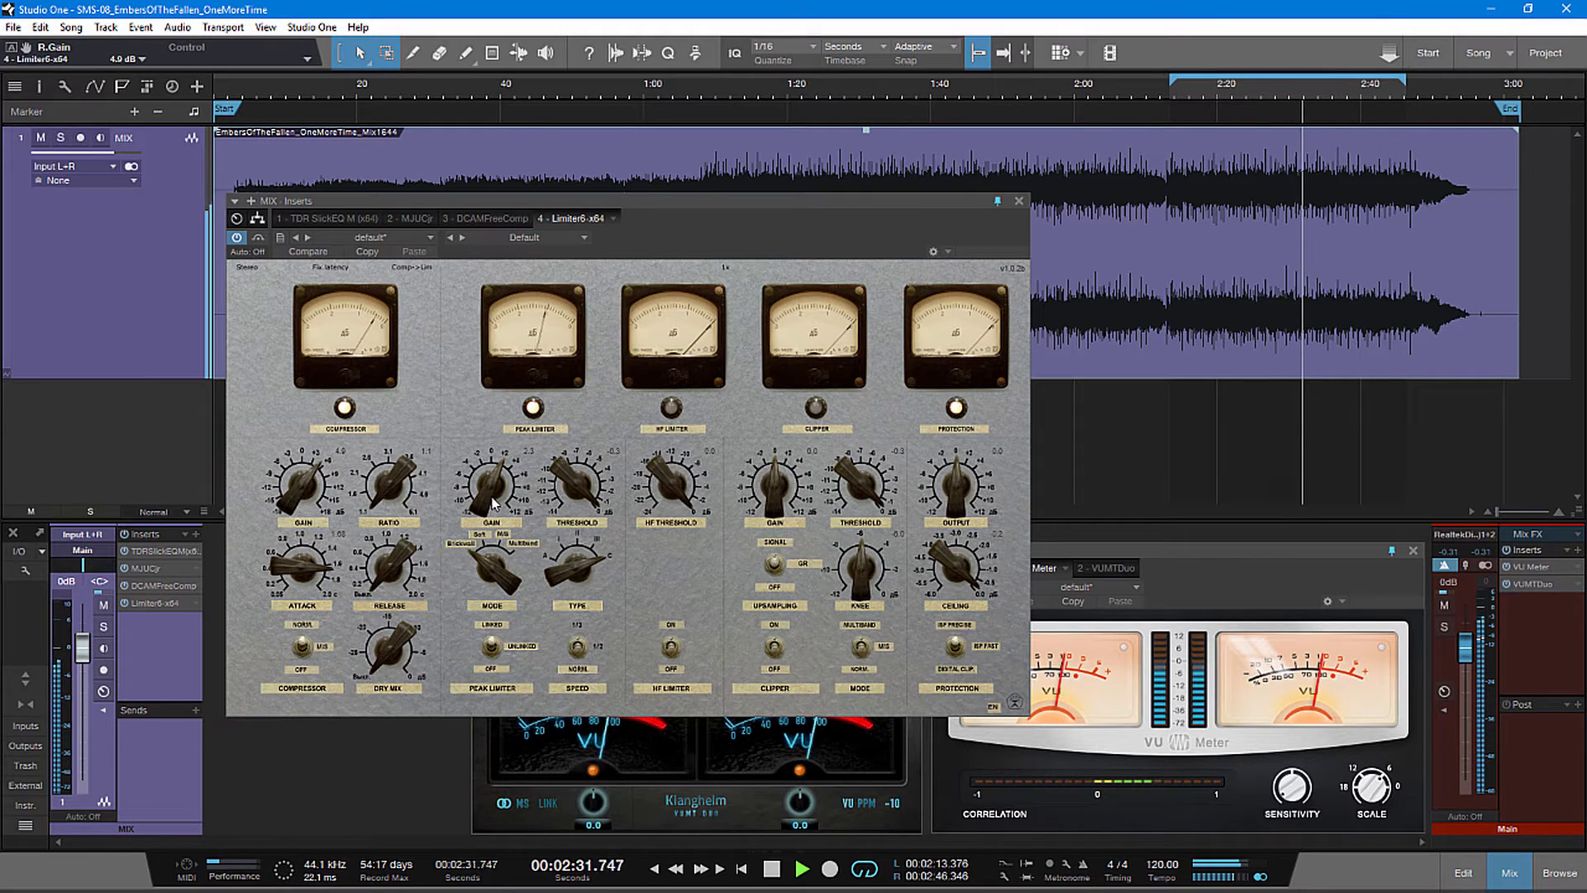
- Set Limiter6's compressor ratio to about 1.3:1 and its peak limiter gain to about 3.5 dB
{"action": "left_click_drag", "start_coordinate": [387, 492], "coordinate": [419, 470]}
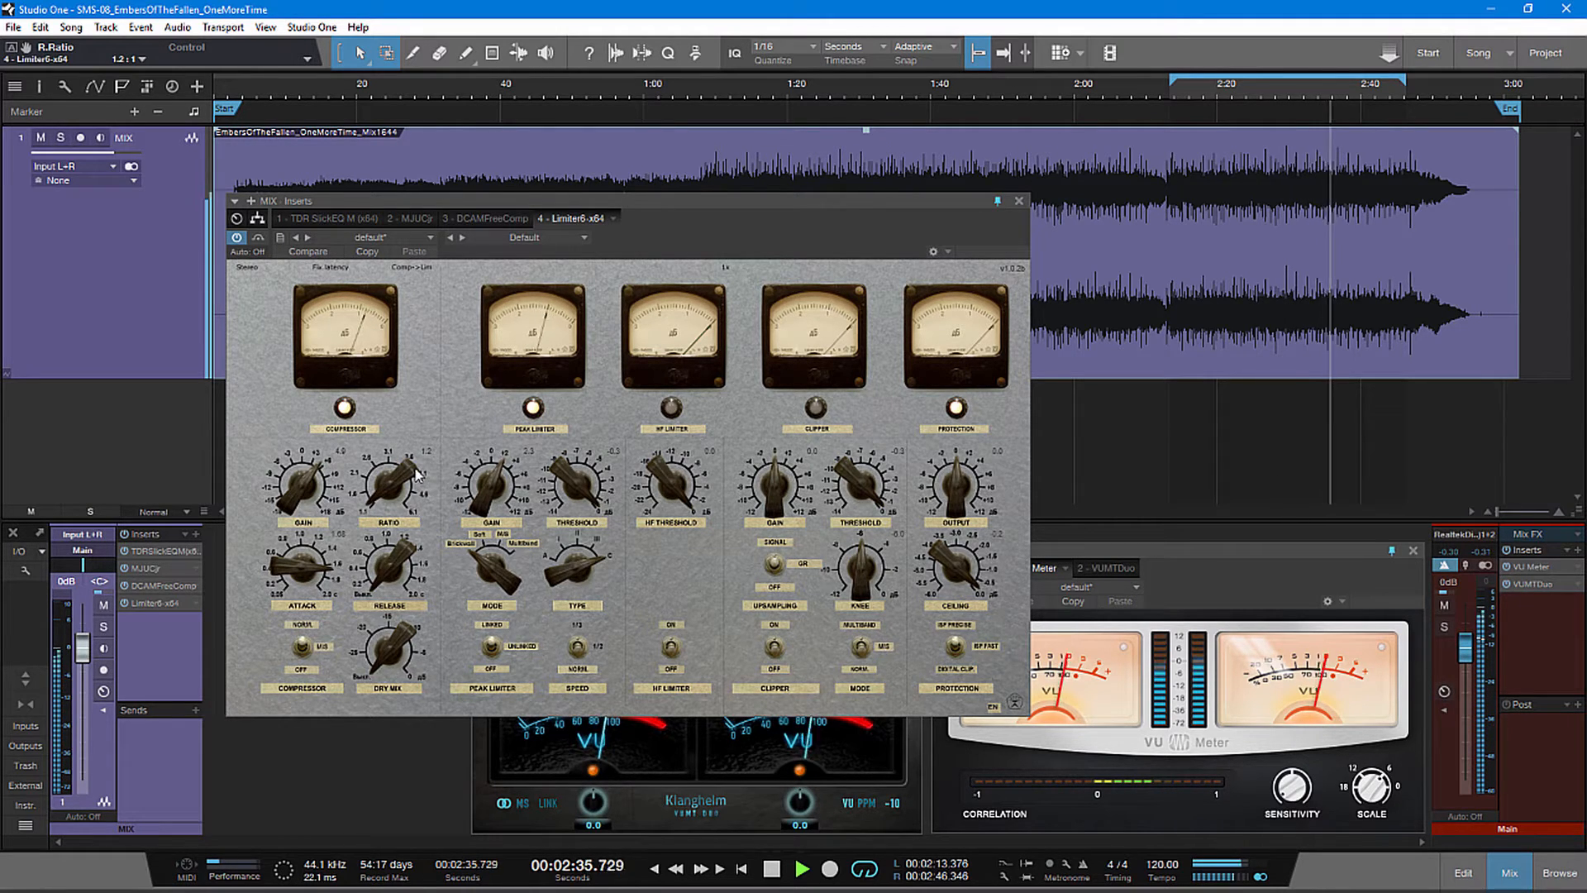
{"action": "left_click_drag", "start_coordinate": [416, 468], "coordinate": [416, 467]}
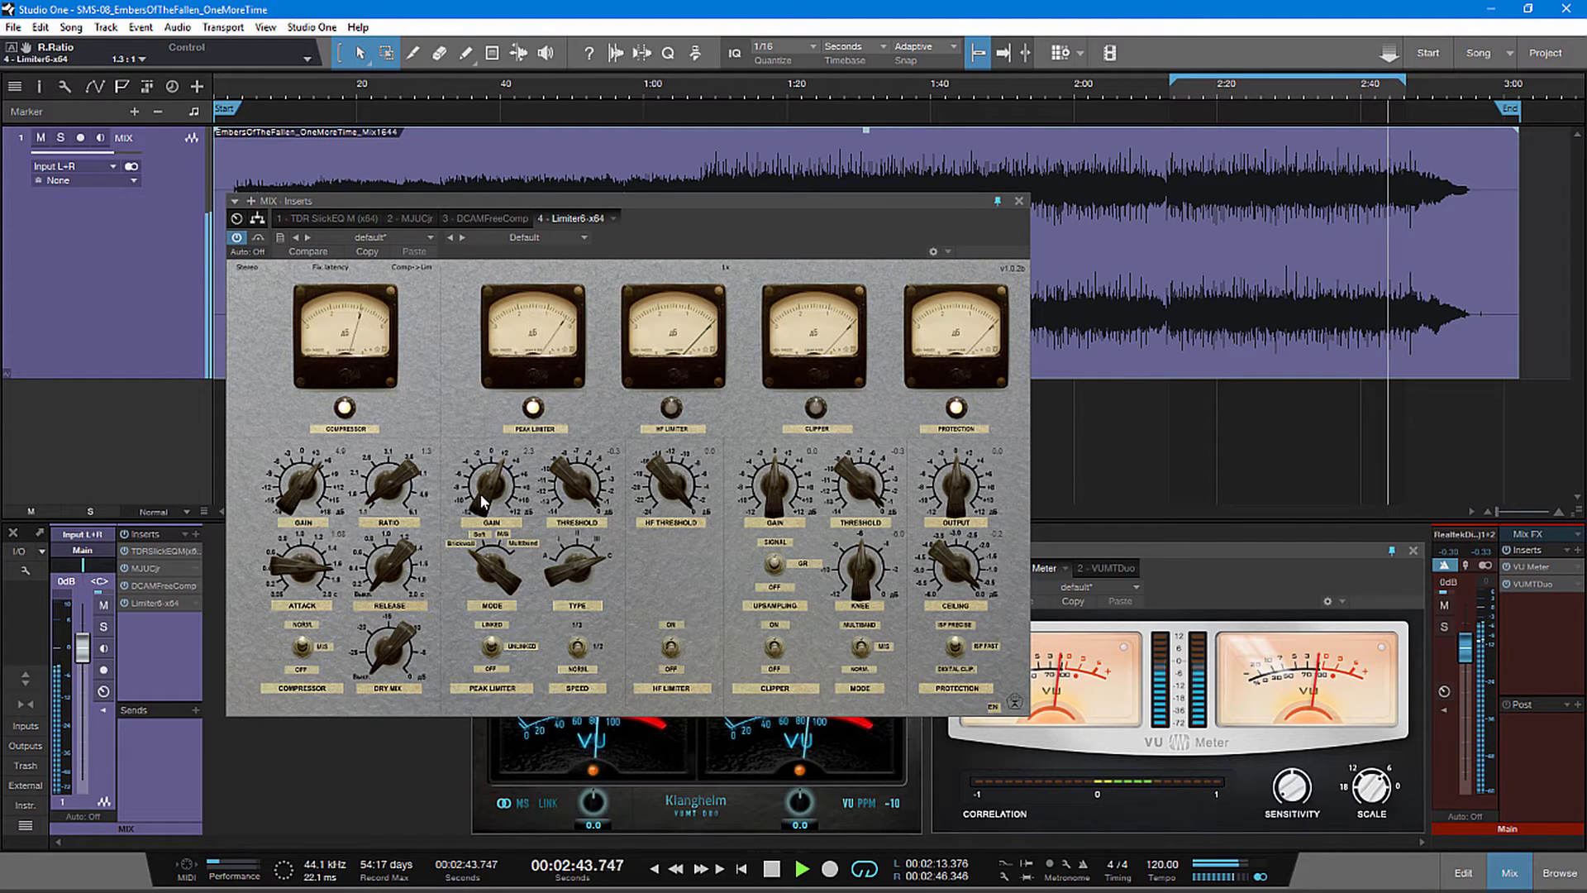
{"action": "left_click_drag", "start_coordinate": [483, 500], "coordinate": [480, 487]}
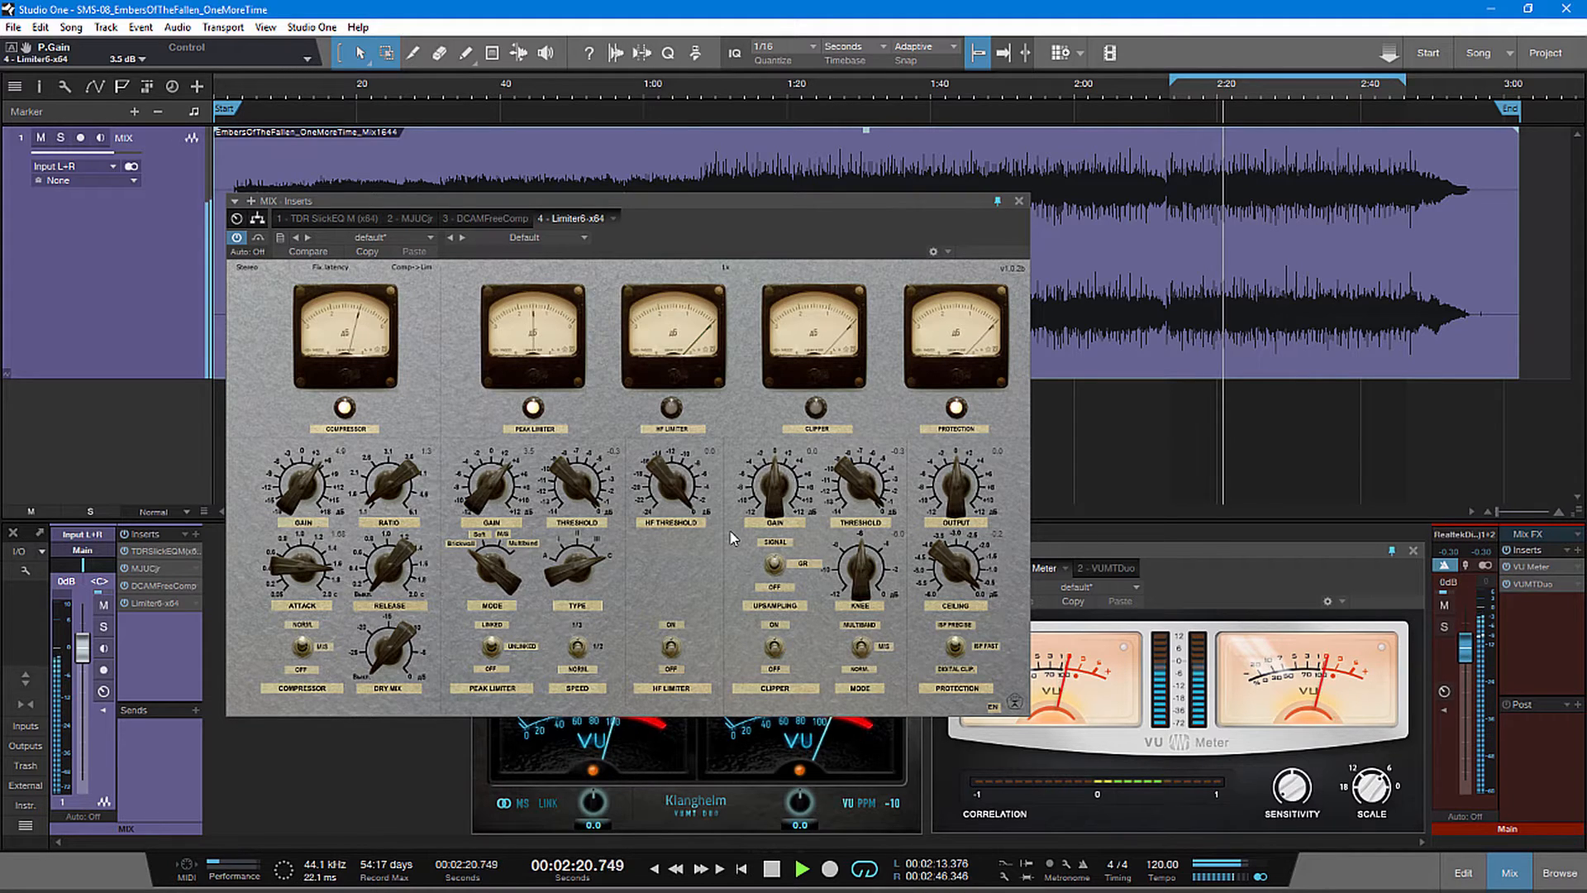
- Move the Limiter6 window clear of the VU meters, fine-tune the compressor attack to about 1.7, and stop playback
{"action": "left_click_drag", "start_coordinate": [724, 240], "coordinate": [638, 70]}
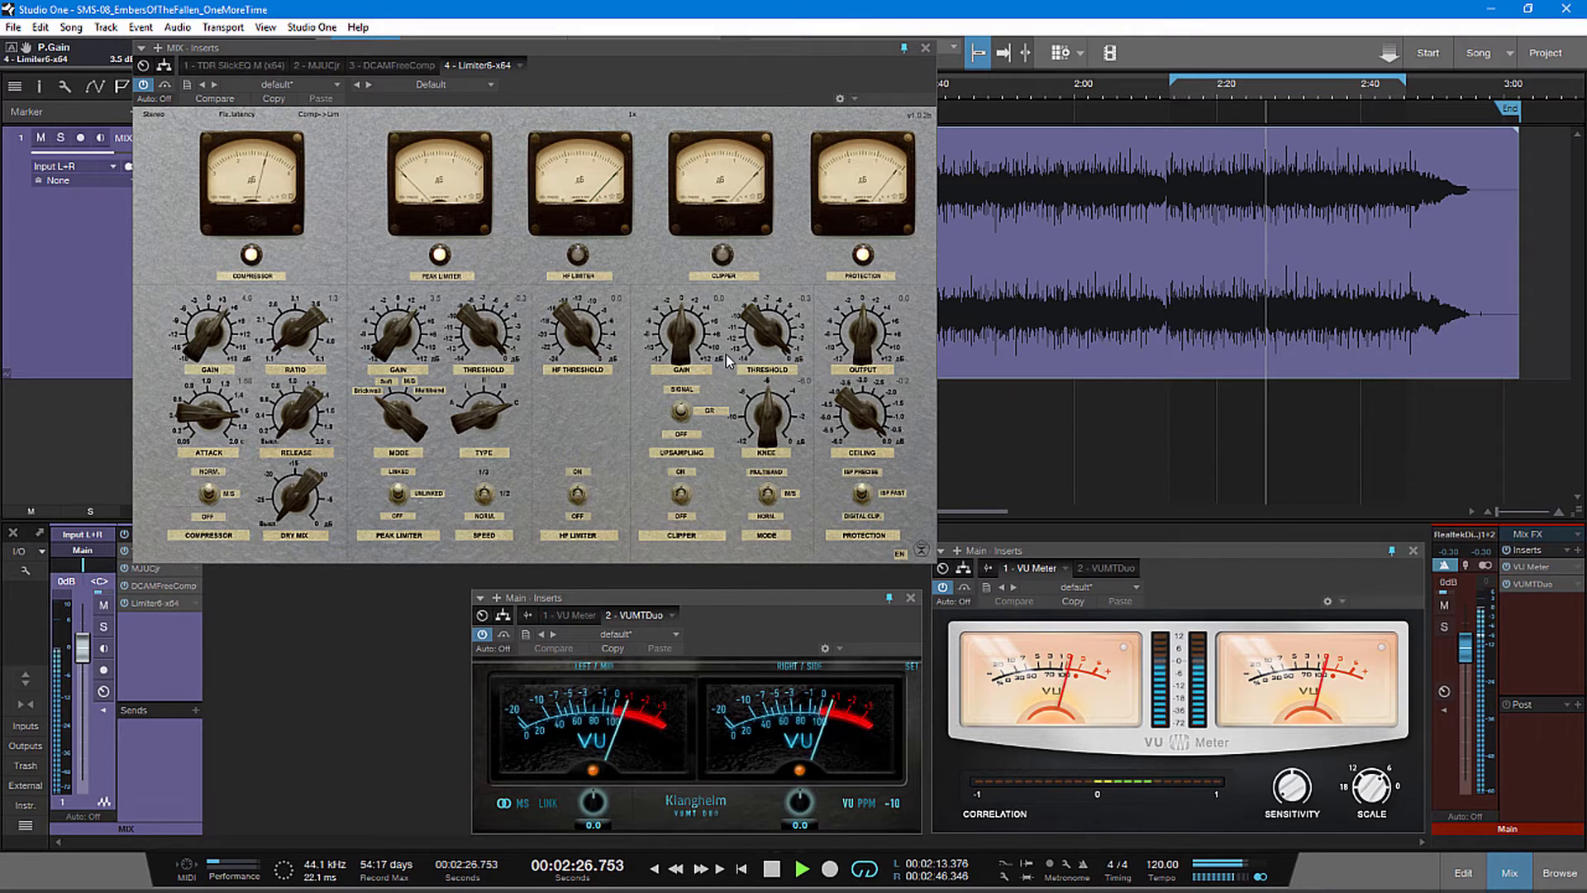
{"action": "left_click_drag", "start_coordinate": [212, 419], "coordinate": [213, 416]}
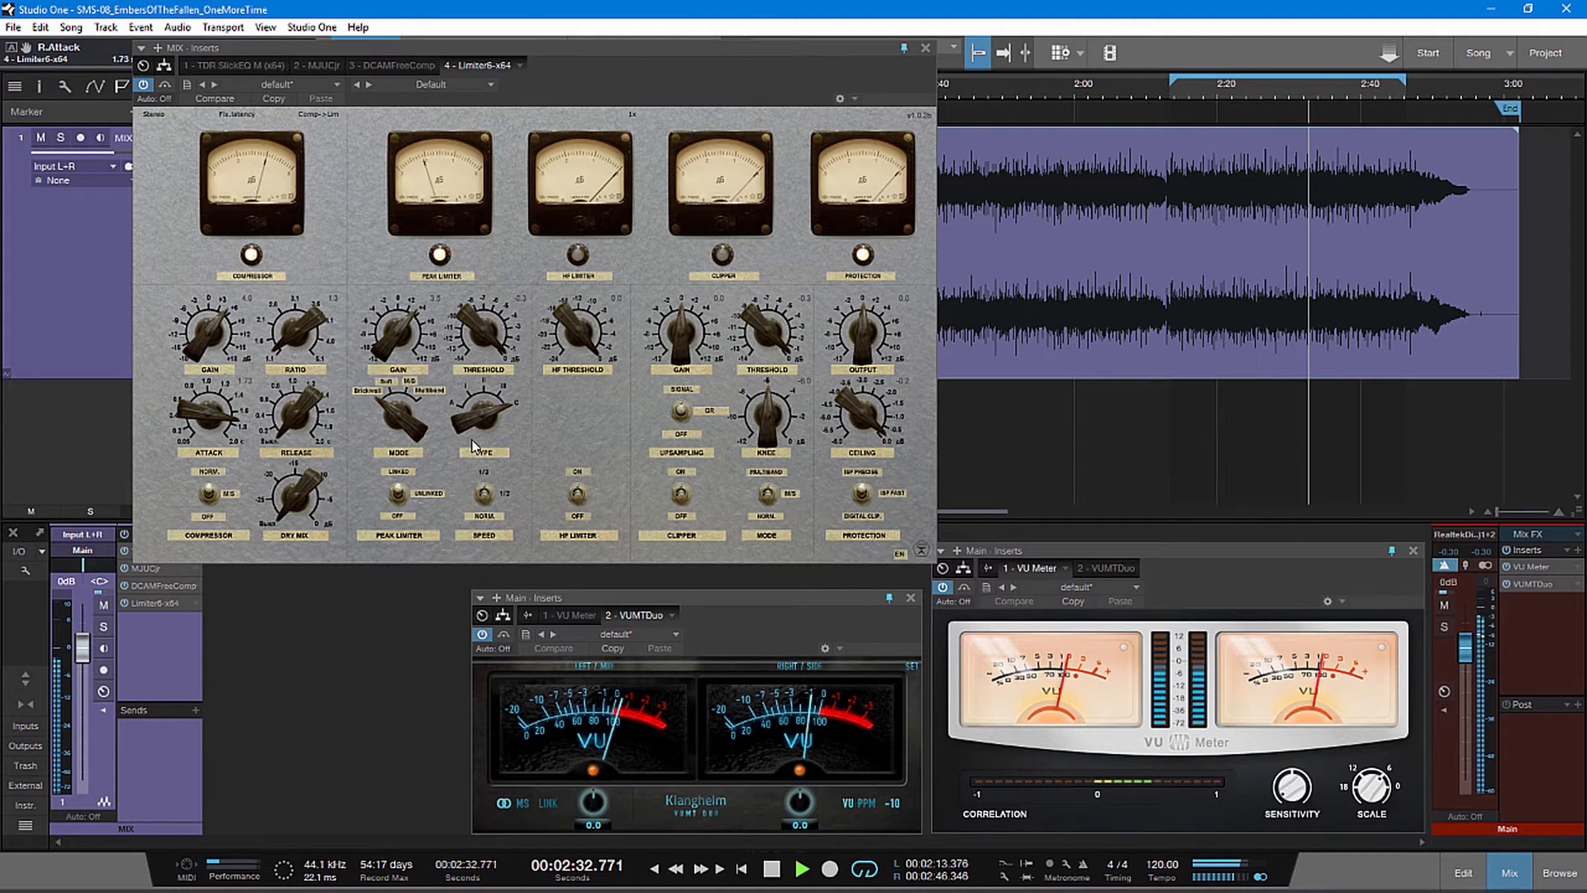
{"action": "left_click", "coordinate": [772, 868]}
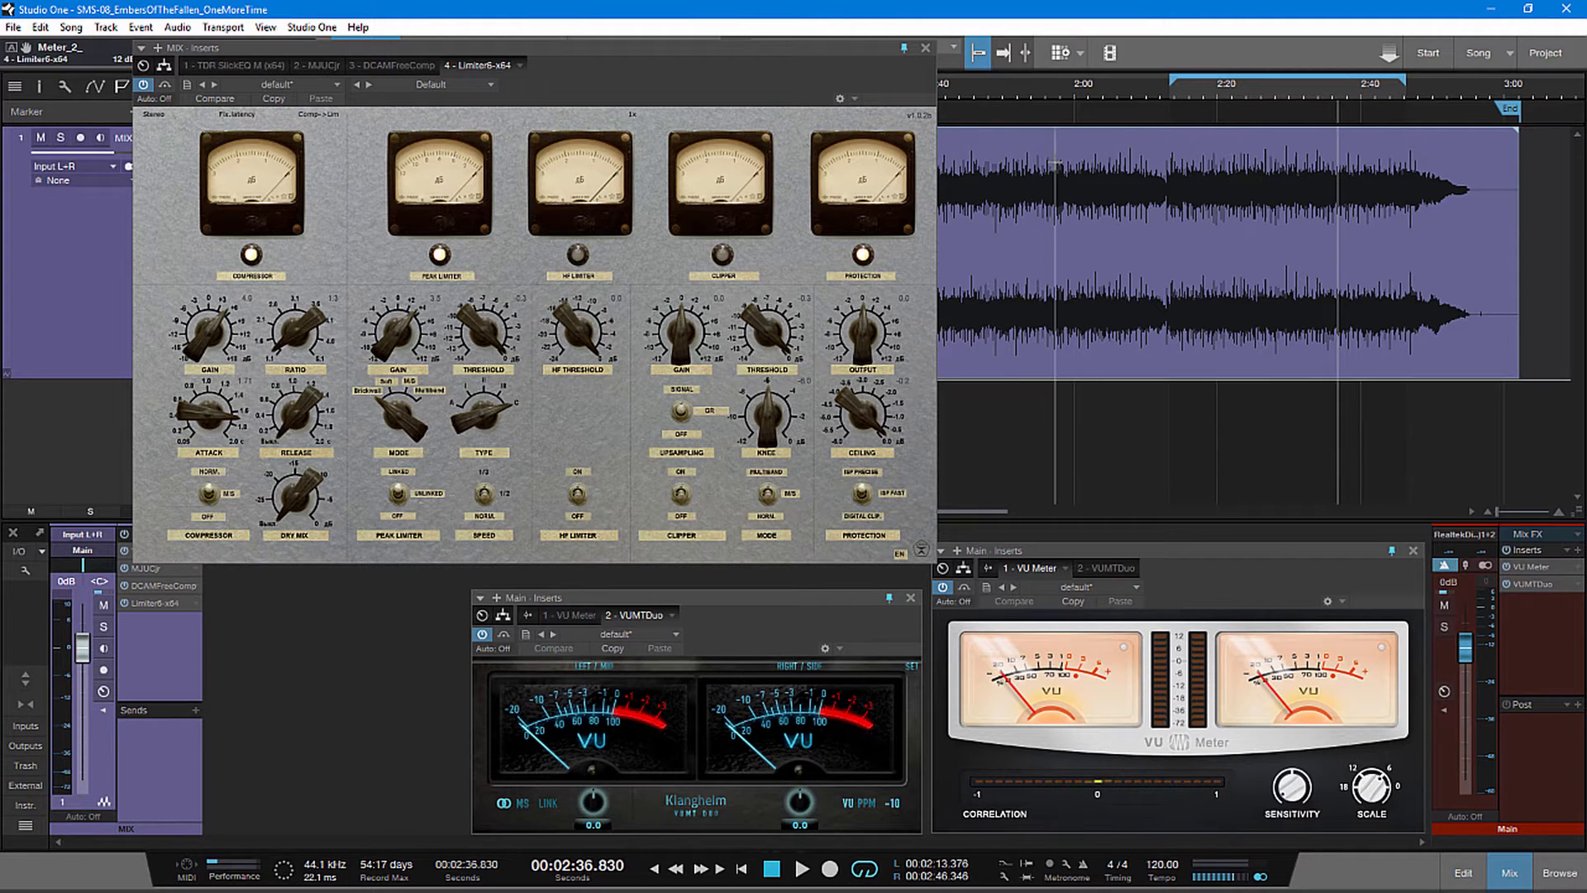
- Play the looped section from about 2:13 to check the limited level on the VU meters, and stop playback
{"action": "left_click", "coordinate": [1173, 101]}
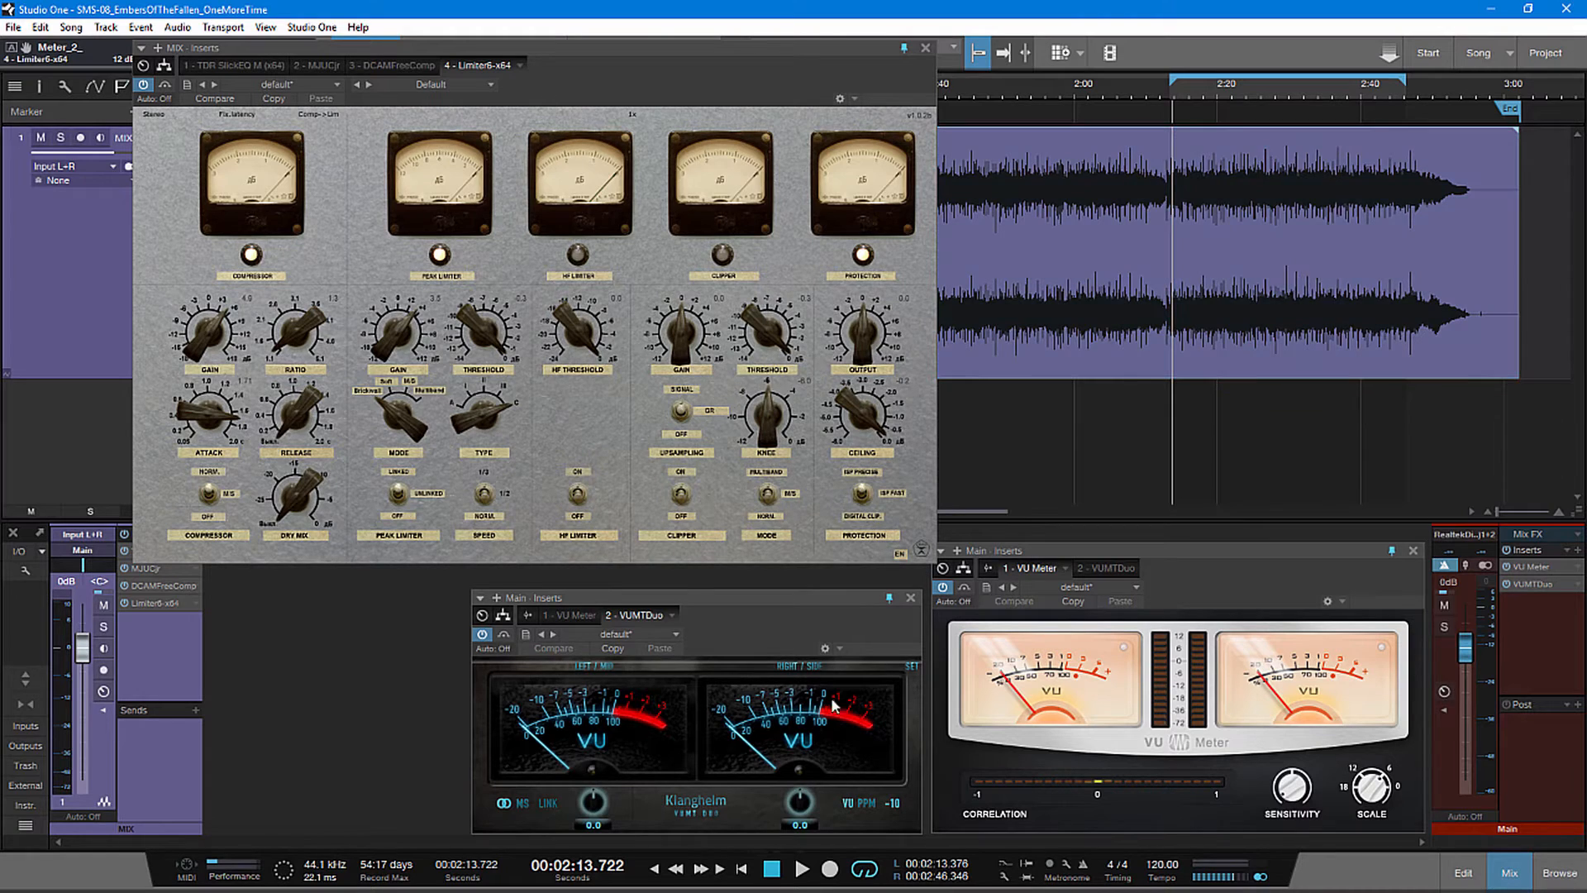
{"action": "left_click", "coordinate": [802, 870]}
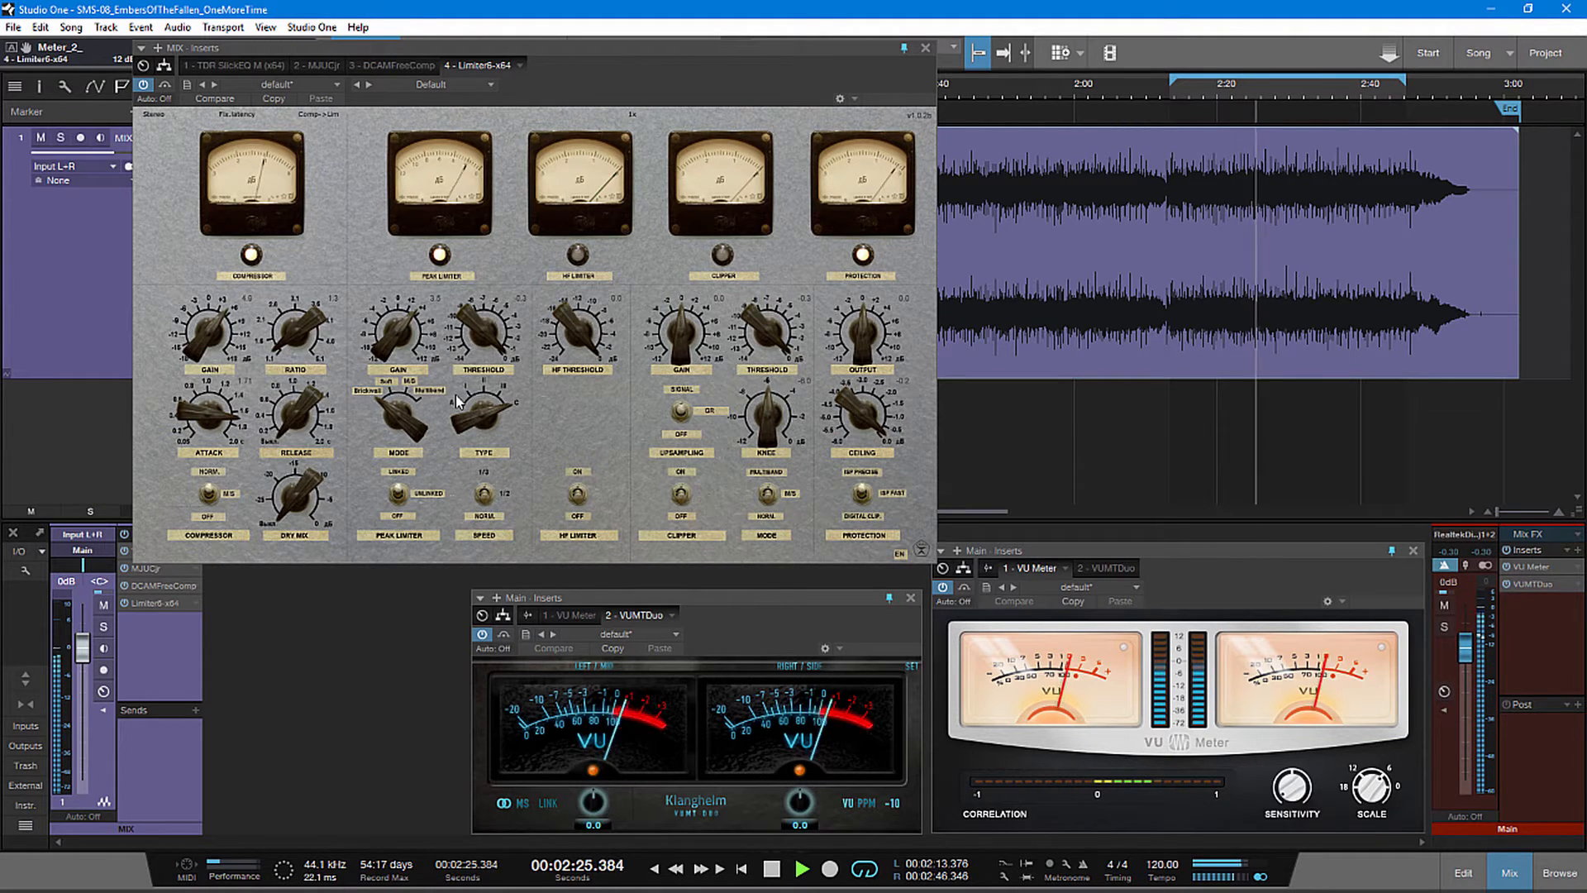
{"action": "left_click", "coordinate": [764, 860]}
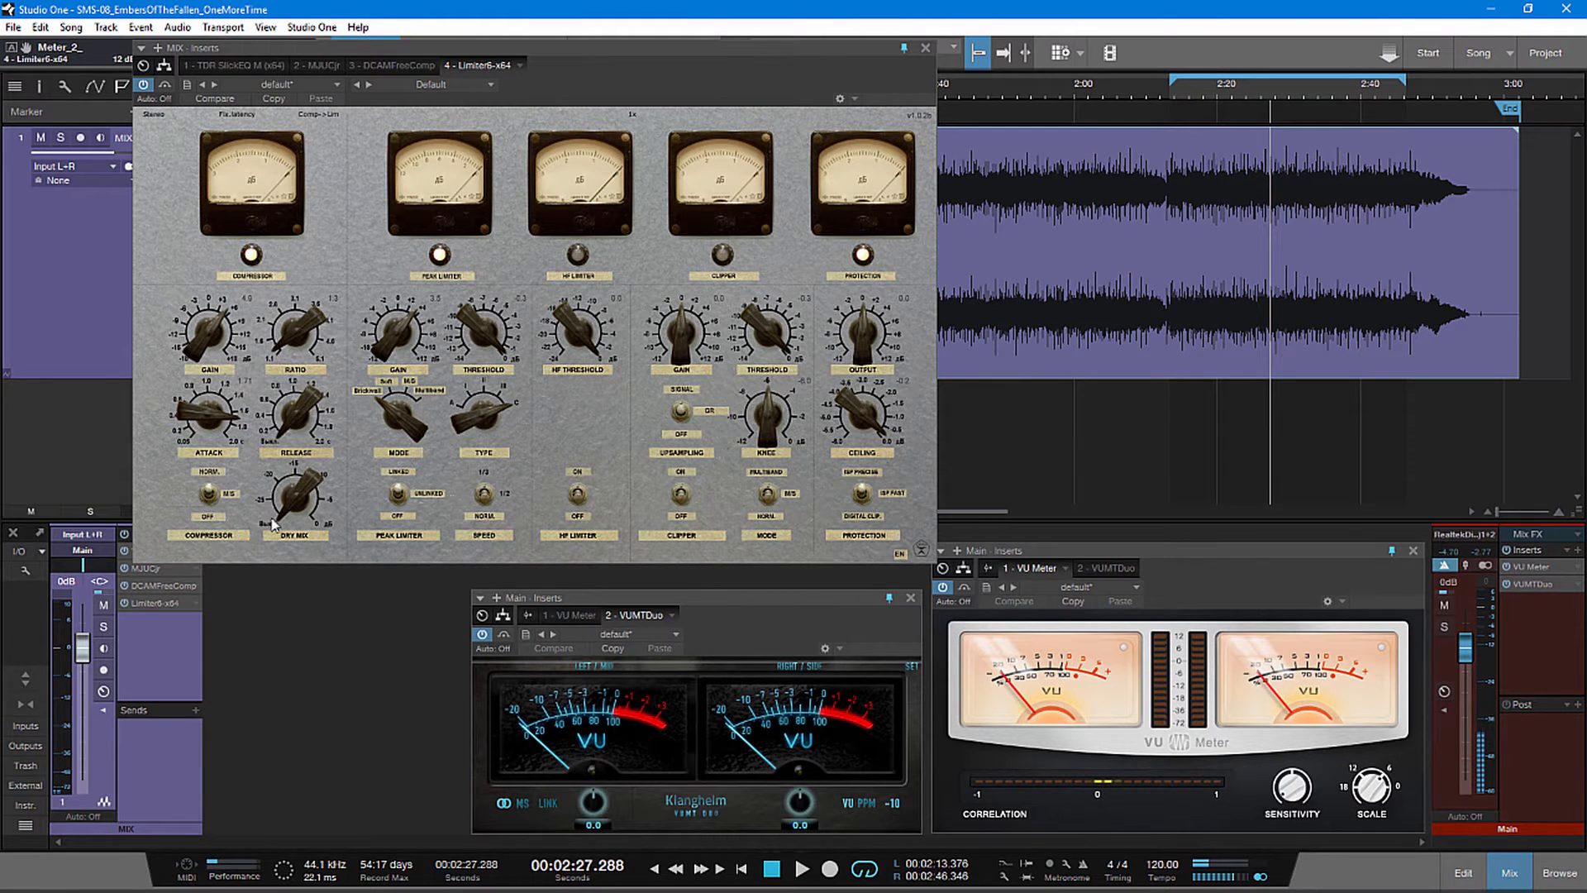
- Reposition the Limiter6 window so the toolbar and timeline ruler are uncovered
{"action": "left_click_drag", "start_coordinate": [612, 84], "coordinate": [696, 94]}
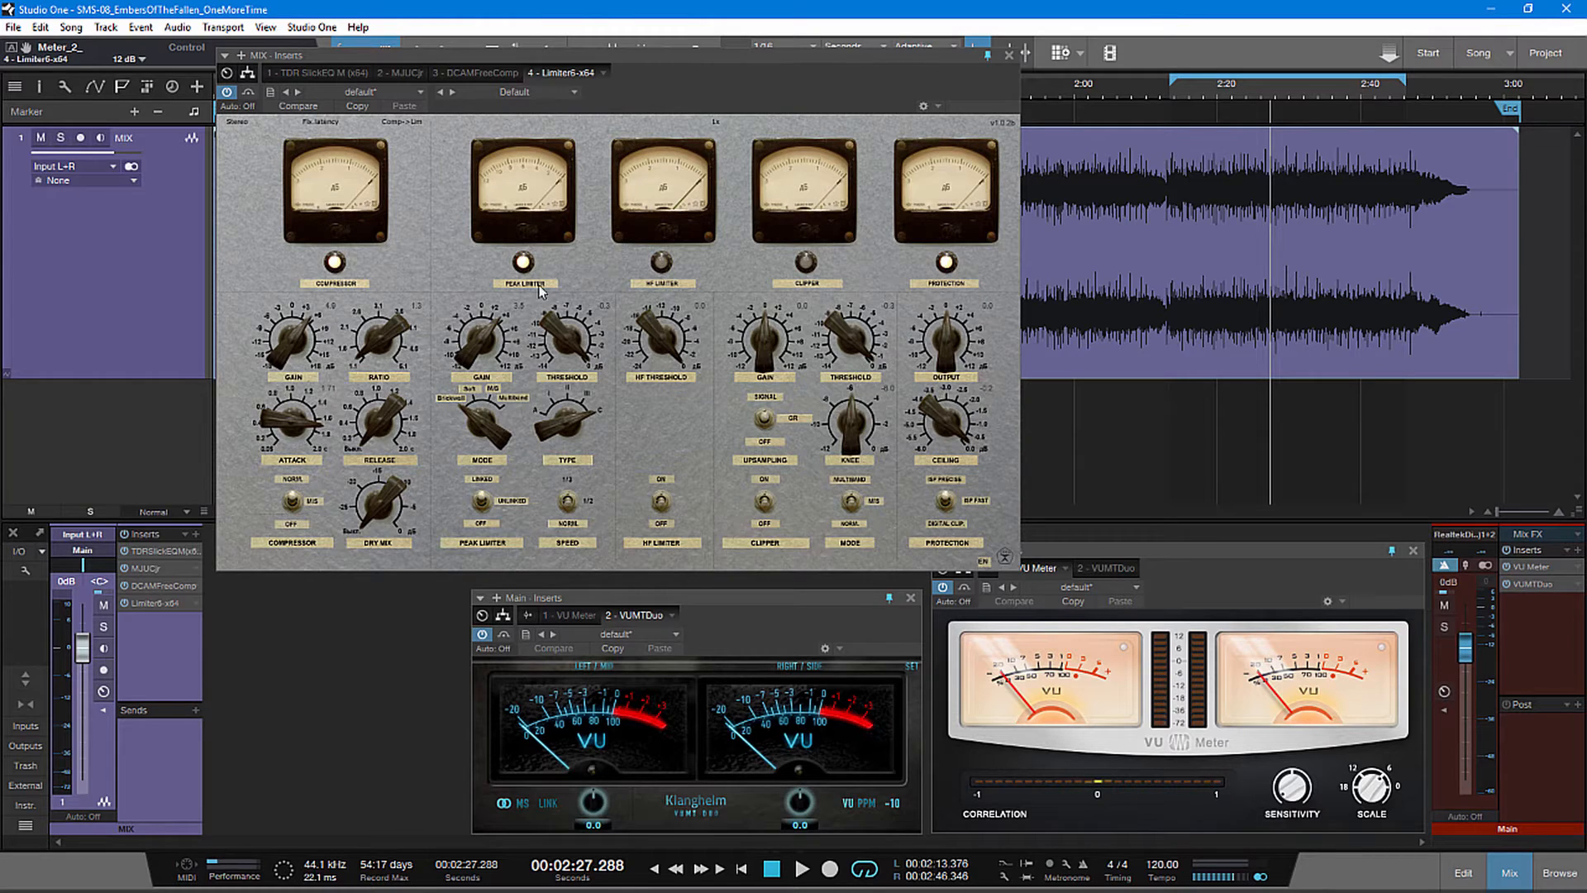
{"action": "left_click_drag", "start_coordinate": [778, 86], "coordinate": [805, 100]}
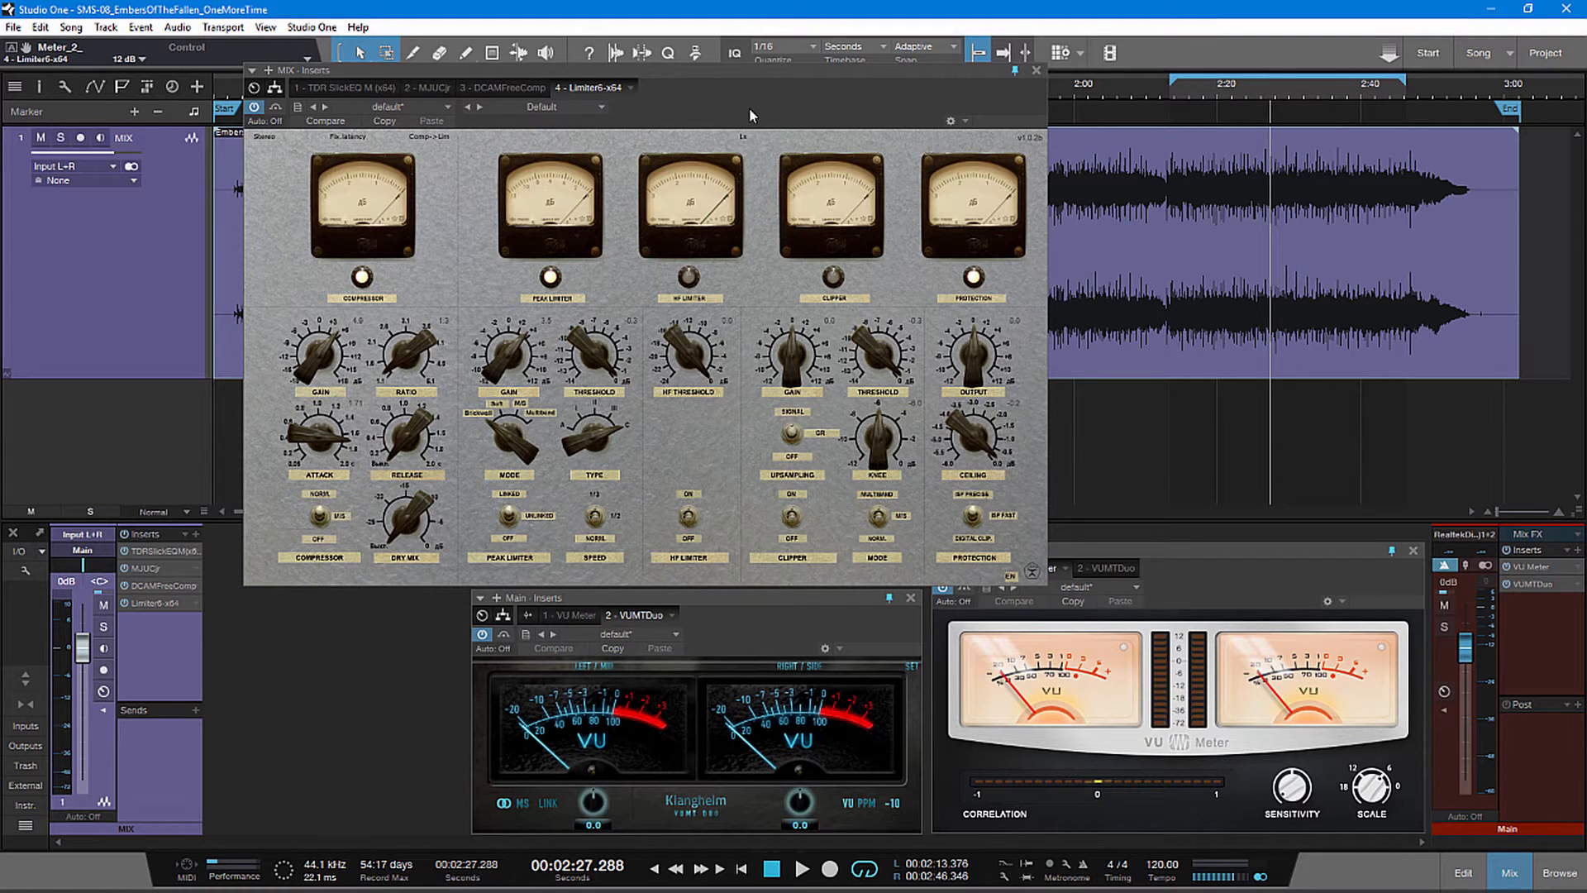
{"action": "left_click_drag", "start_coordinate": [750, 114], "coordinate": [793, 300]}
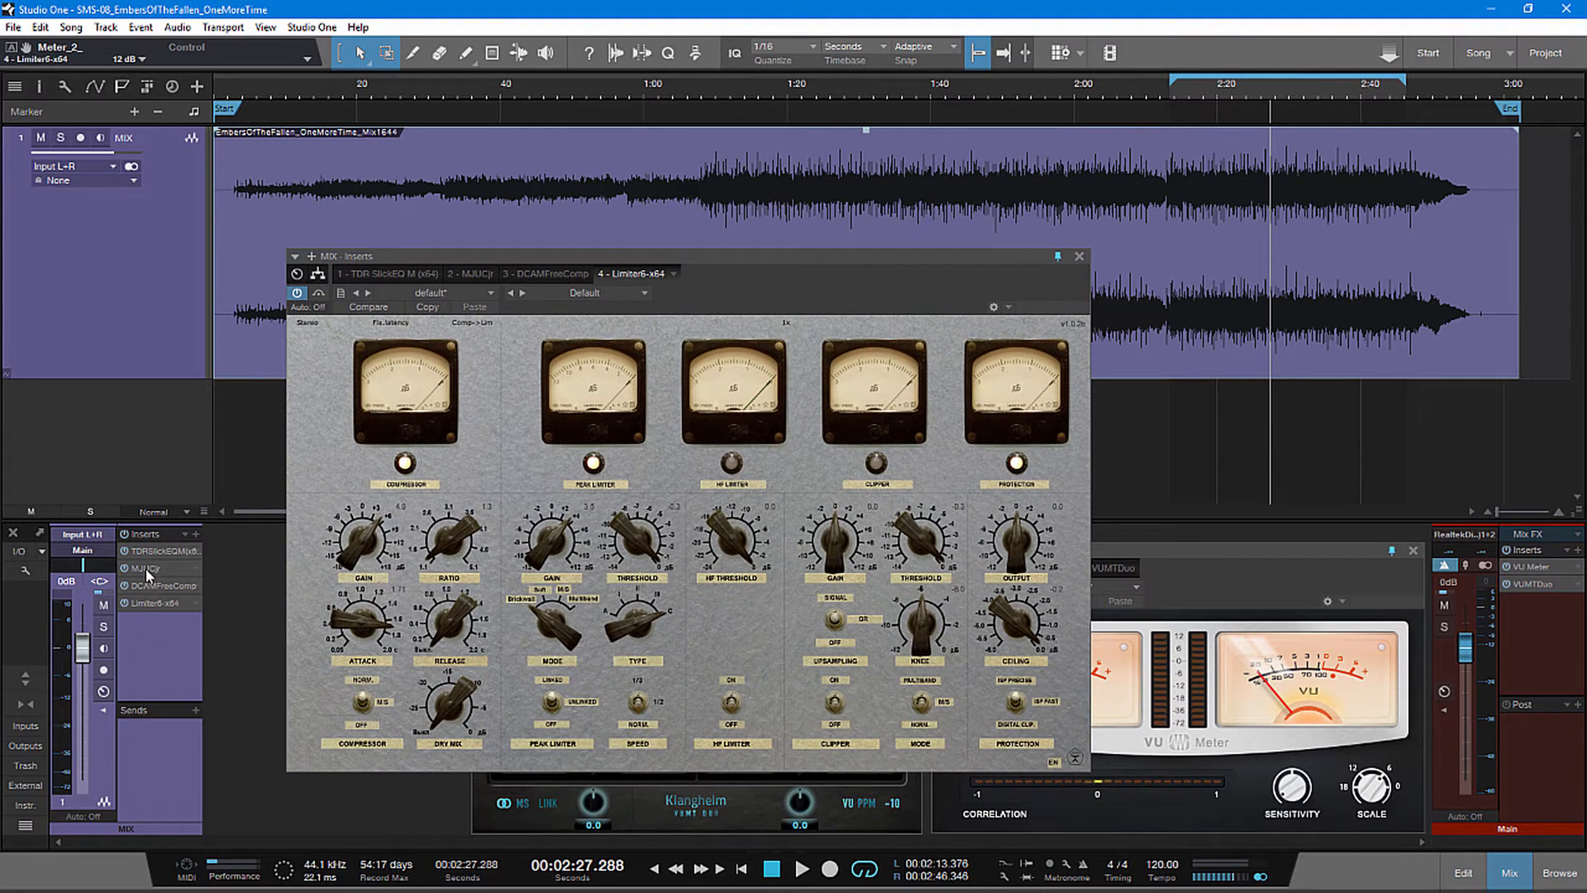
- Bring up MJUCjr from the MIX track's inserts, start playback from about 2:13, and place its window clear of the ruler and VU meters
{"action": "left_click", "coordinate": [146, 569]}
{"action": "left_click_drag", "start_coordinate": [735, 142], "coordinate": [783, 303]}
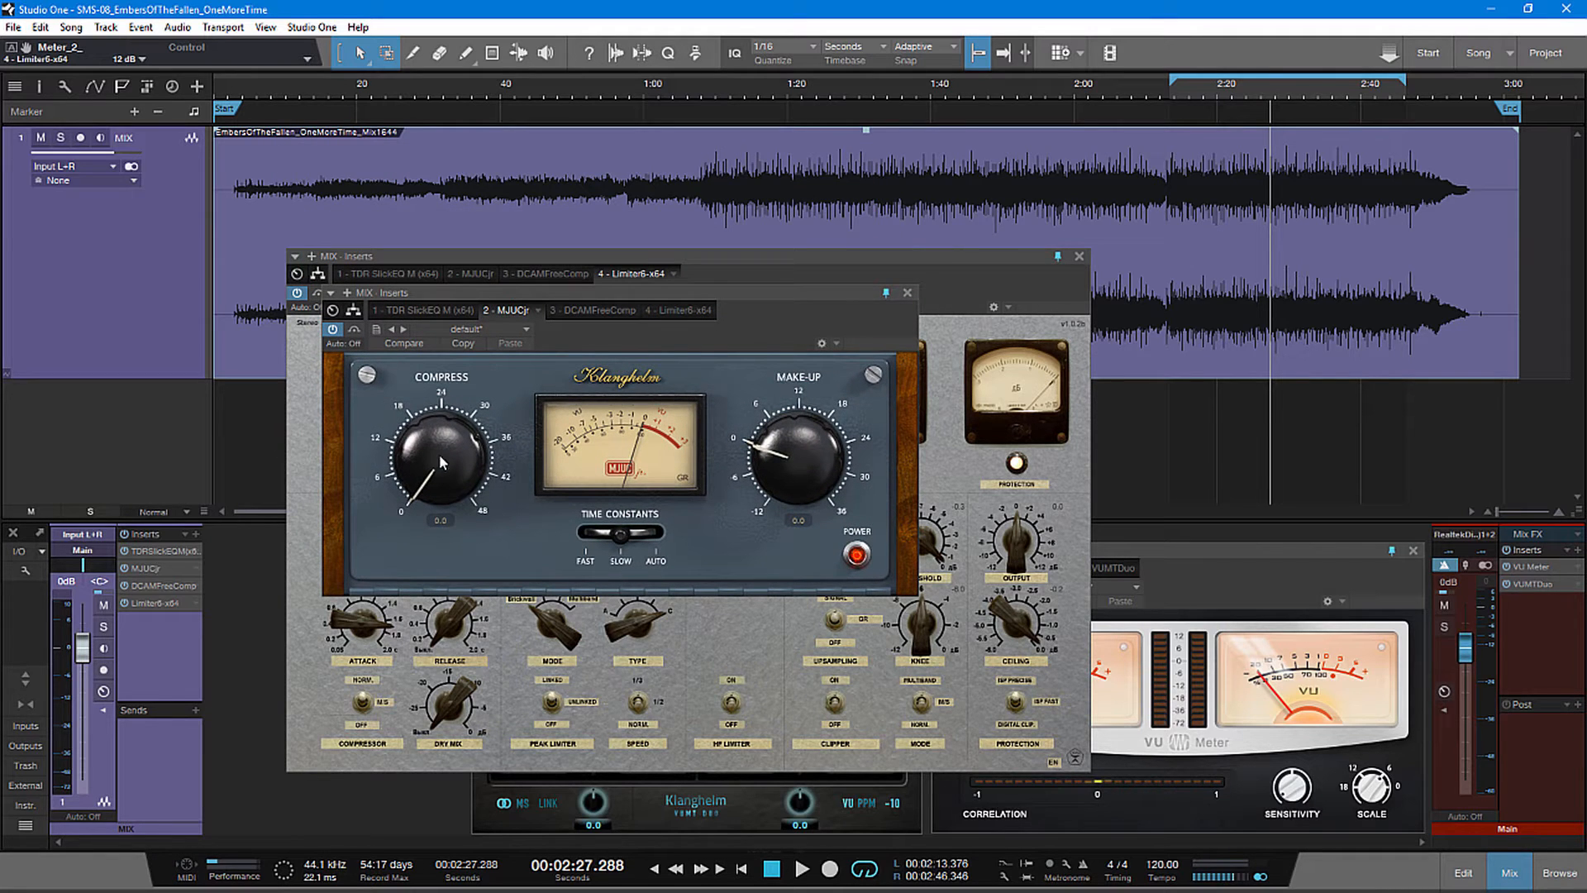
{"action": "left_click_drag", "start_coordinate": [768, 326], "coordinate": [818, 355]}
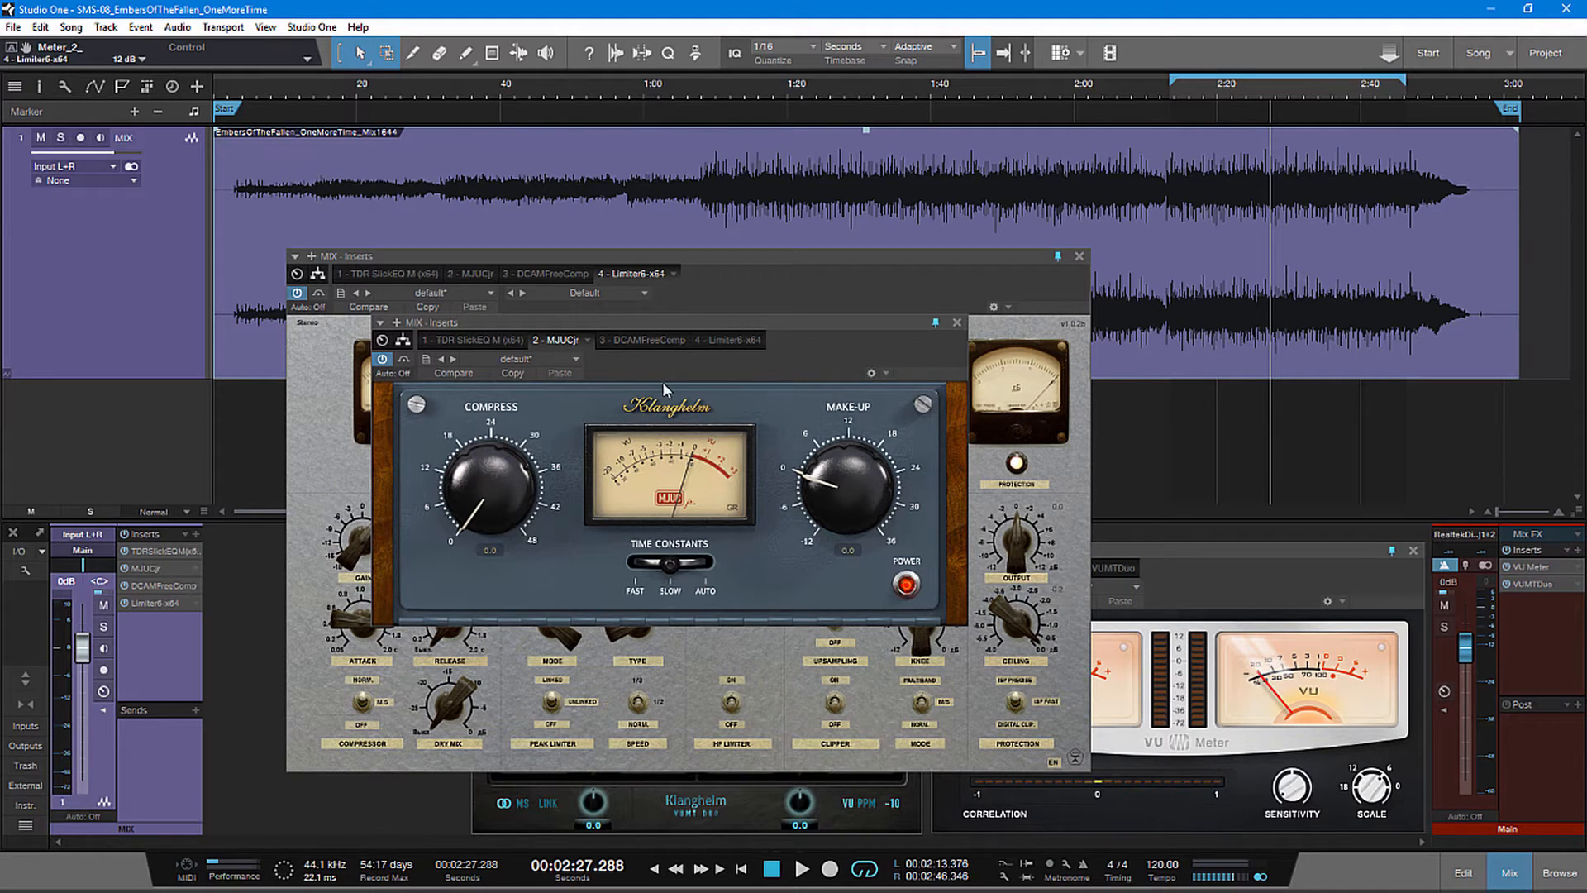
{"action": "left_click", "coordinate": [1182, 98]}
{"action": "key", "text": "space"}
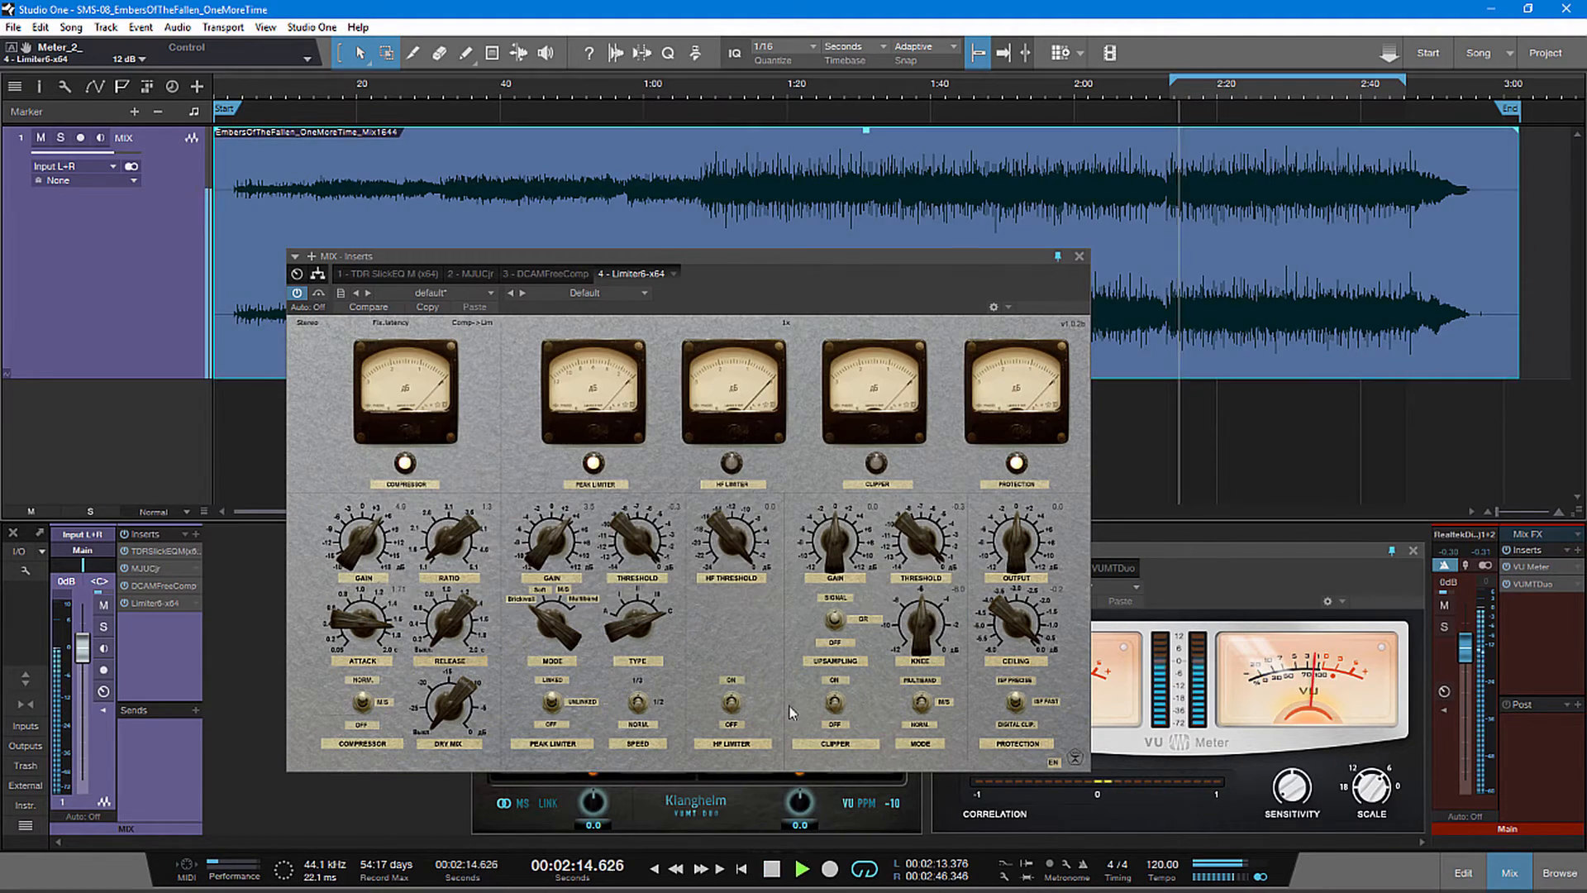
{"action": "left_click", "coordinate": [461, 274]}
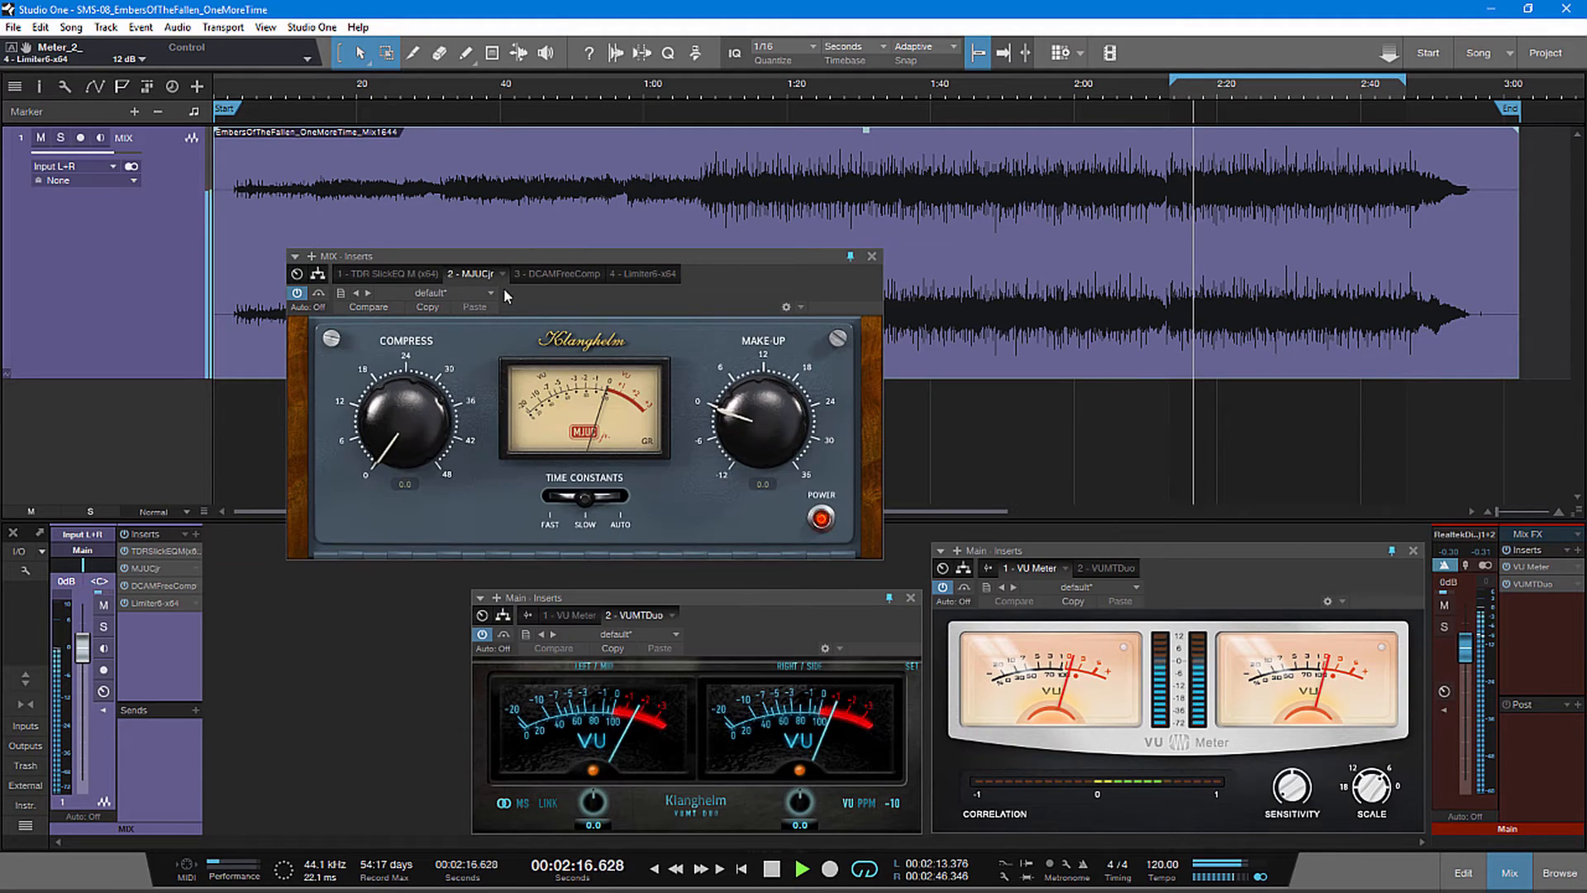
{"action": "left_click_drag", "start_coordinate": [730, 291], "coordinate": [797, 315]}
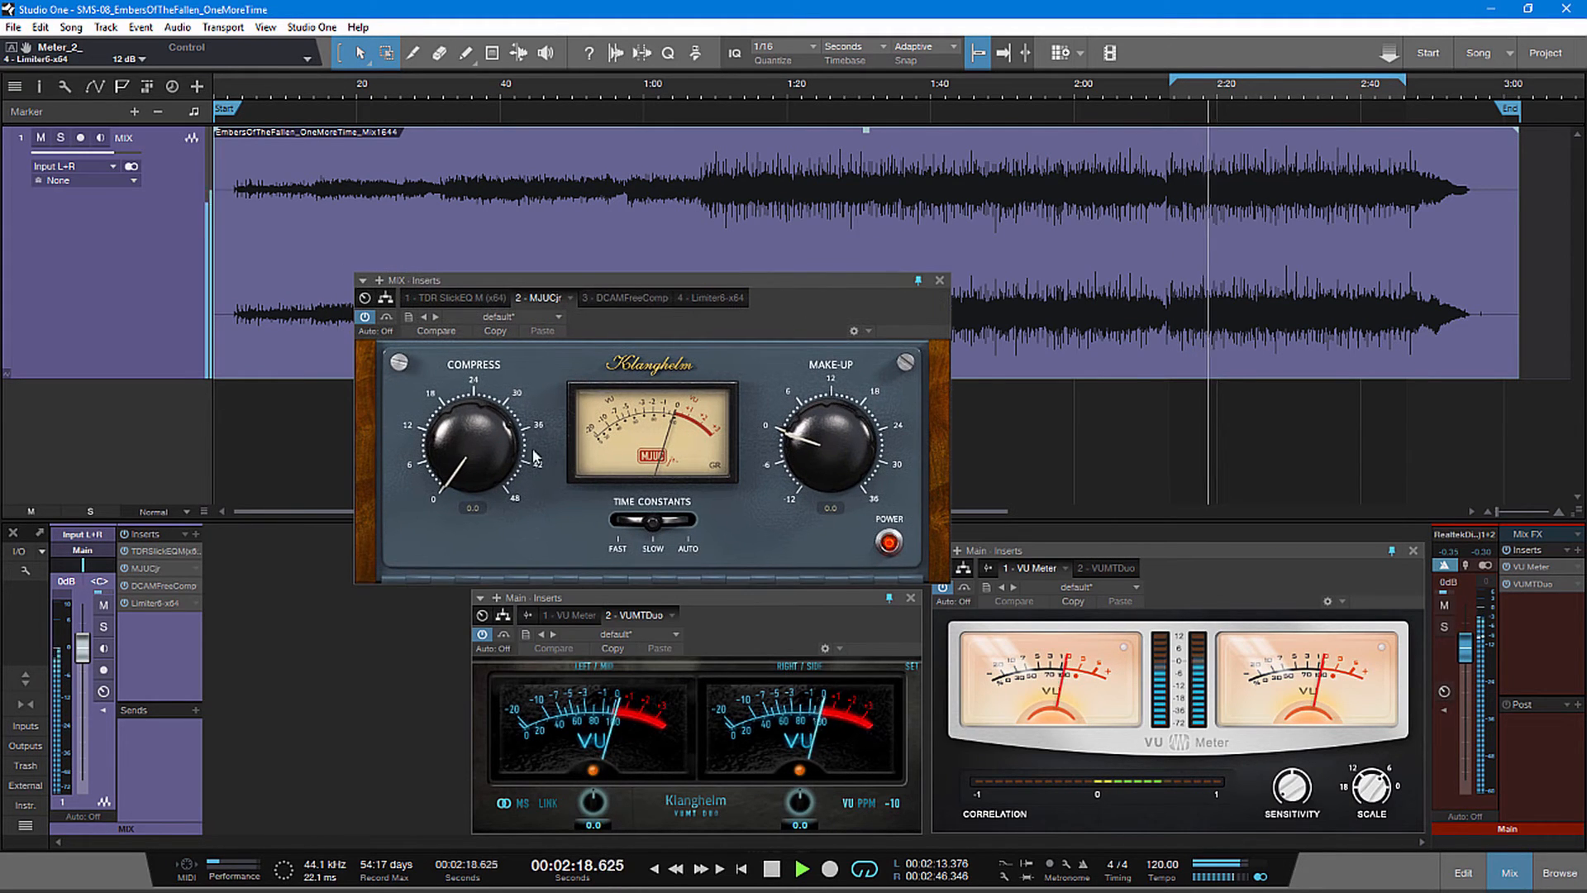
- Raise MJUCjr's Compress amount to about 7.8 dB while the loop plays
{"action": "scroll", "coordinate": [513, 418], "scroll_direction": "up", "scroll_amount": 2}
{"action": "left_click_drag", "start_coordinate": [513, 417], "coordinate": [522, 387]}
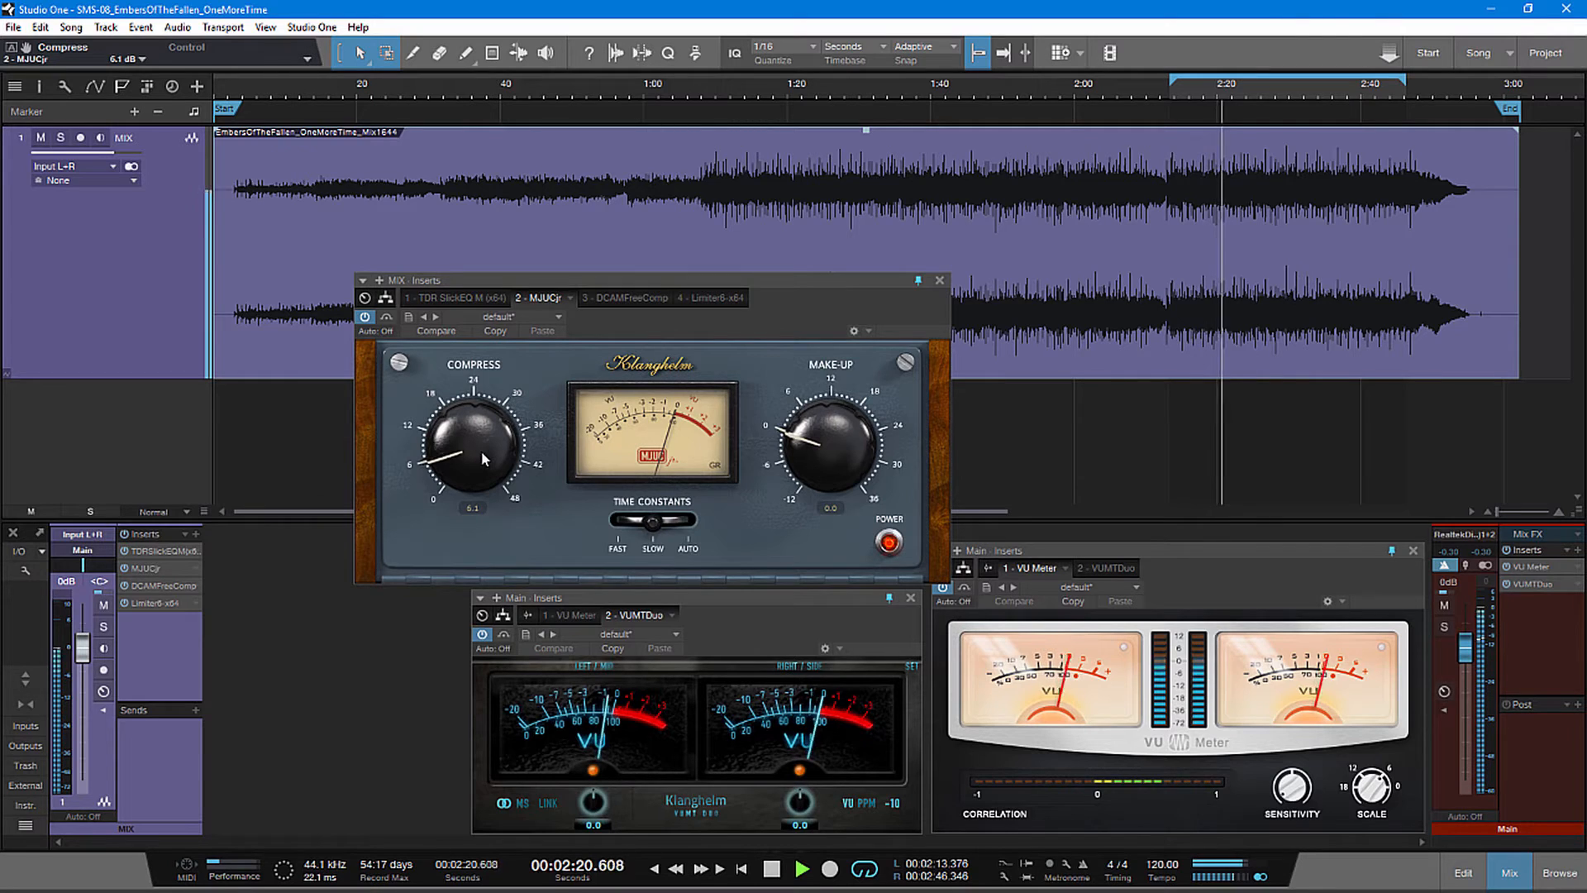
{"action": "left_click_drag", "start_coordinate": [481, 445], "coordinate": [481, 435]}
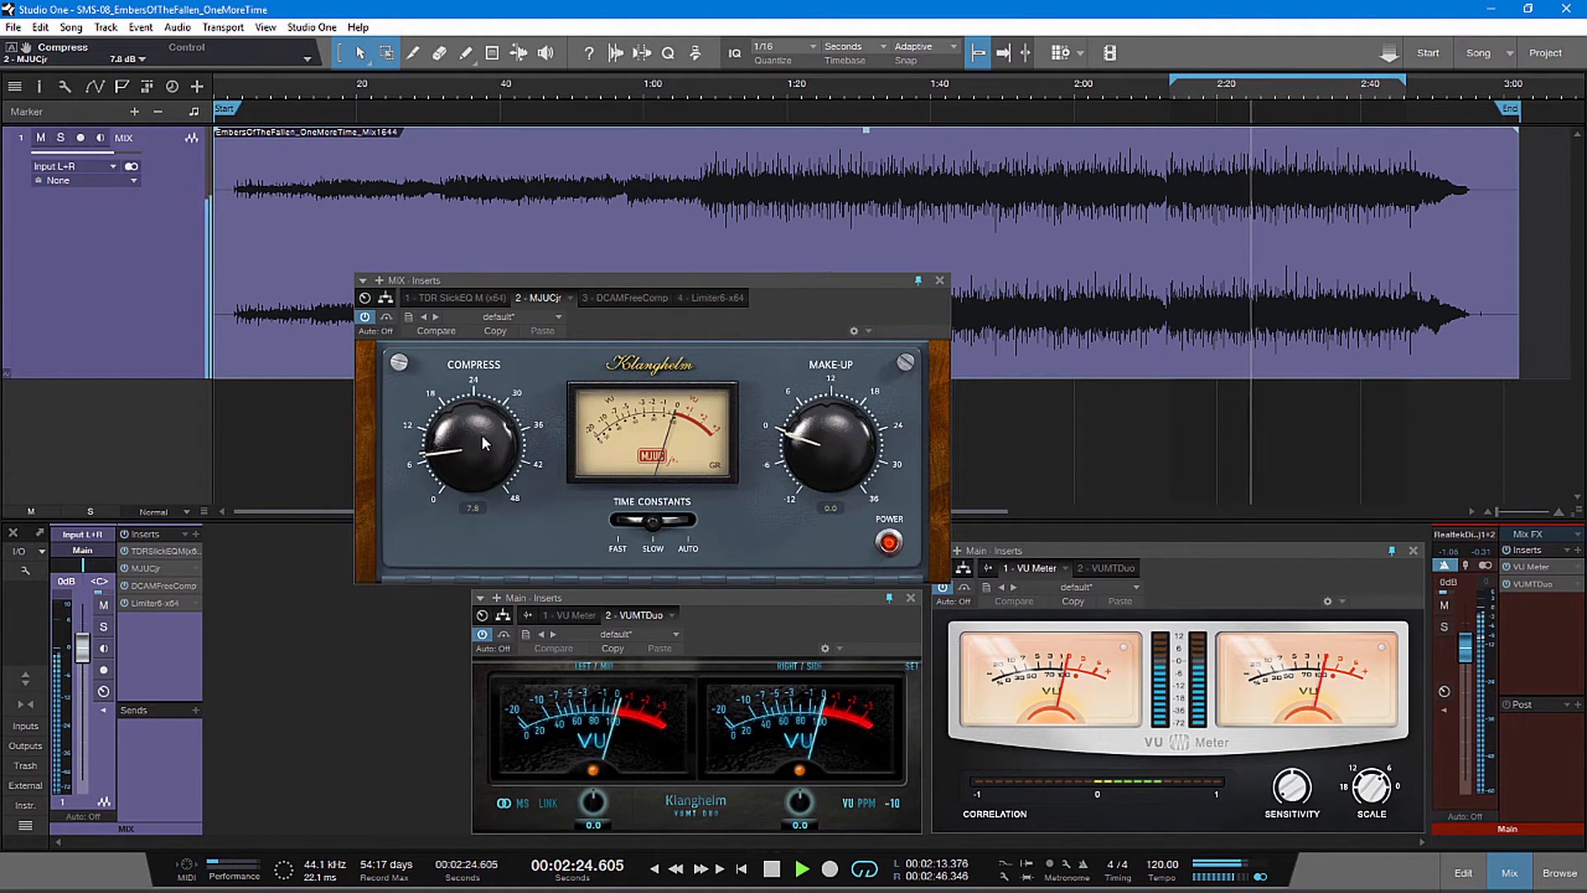
- Compare the playing mix with MJUCjr bypassed and active, stop playback, and leave MJUCjr powered on
{"action": "left_click", "coordinate": [888, 542]}
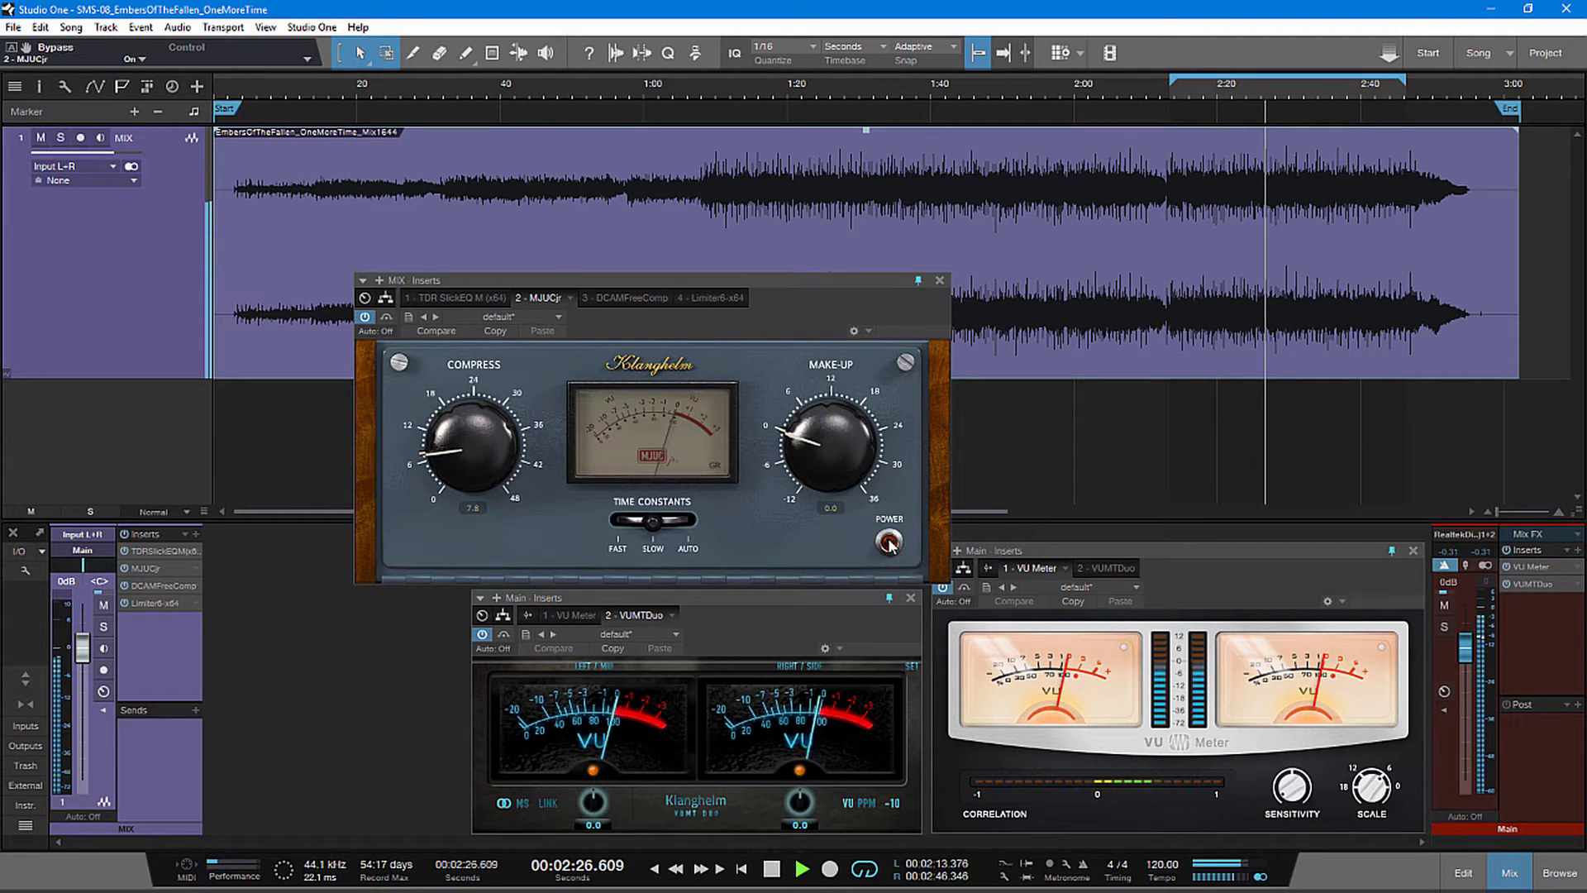
{"action": "left_click", "coordinate": [888, 542]}
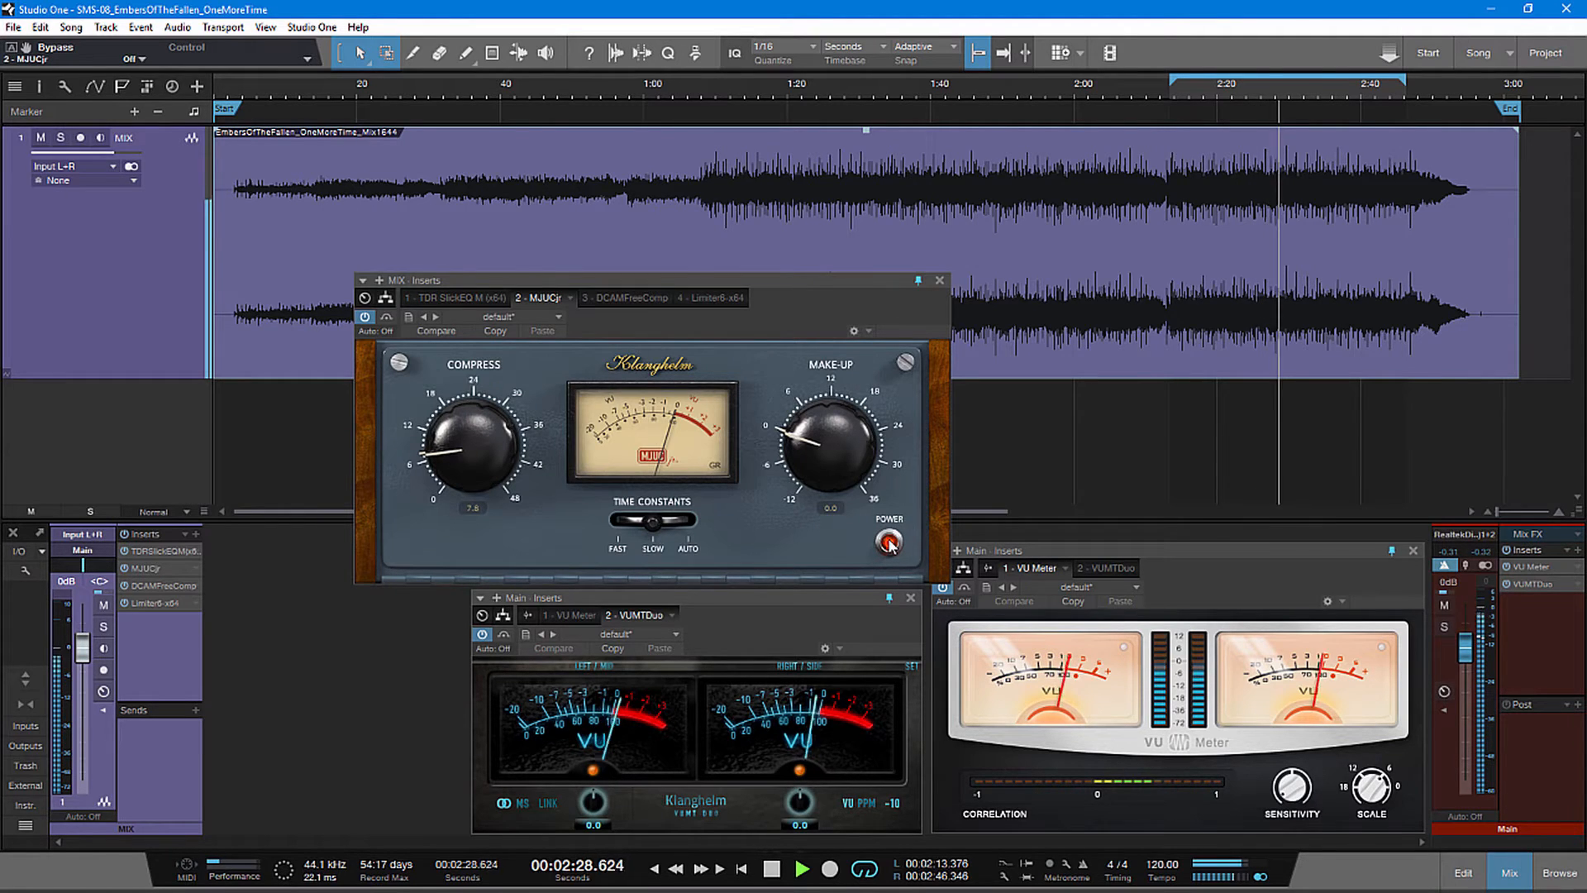
{"action": "left_click", "coordinate": [889, 542]}
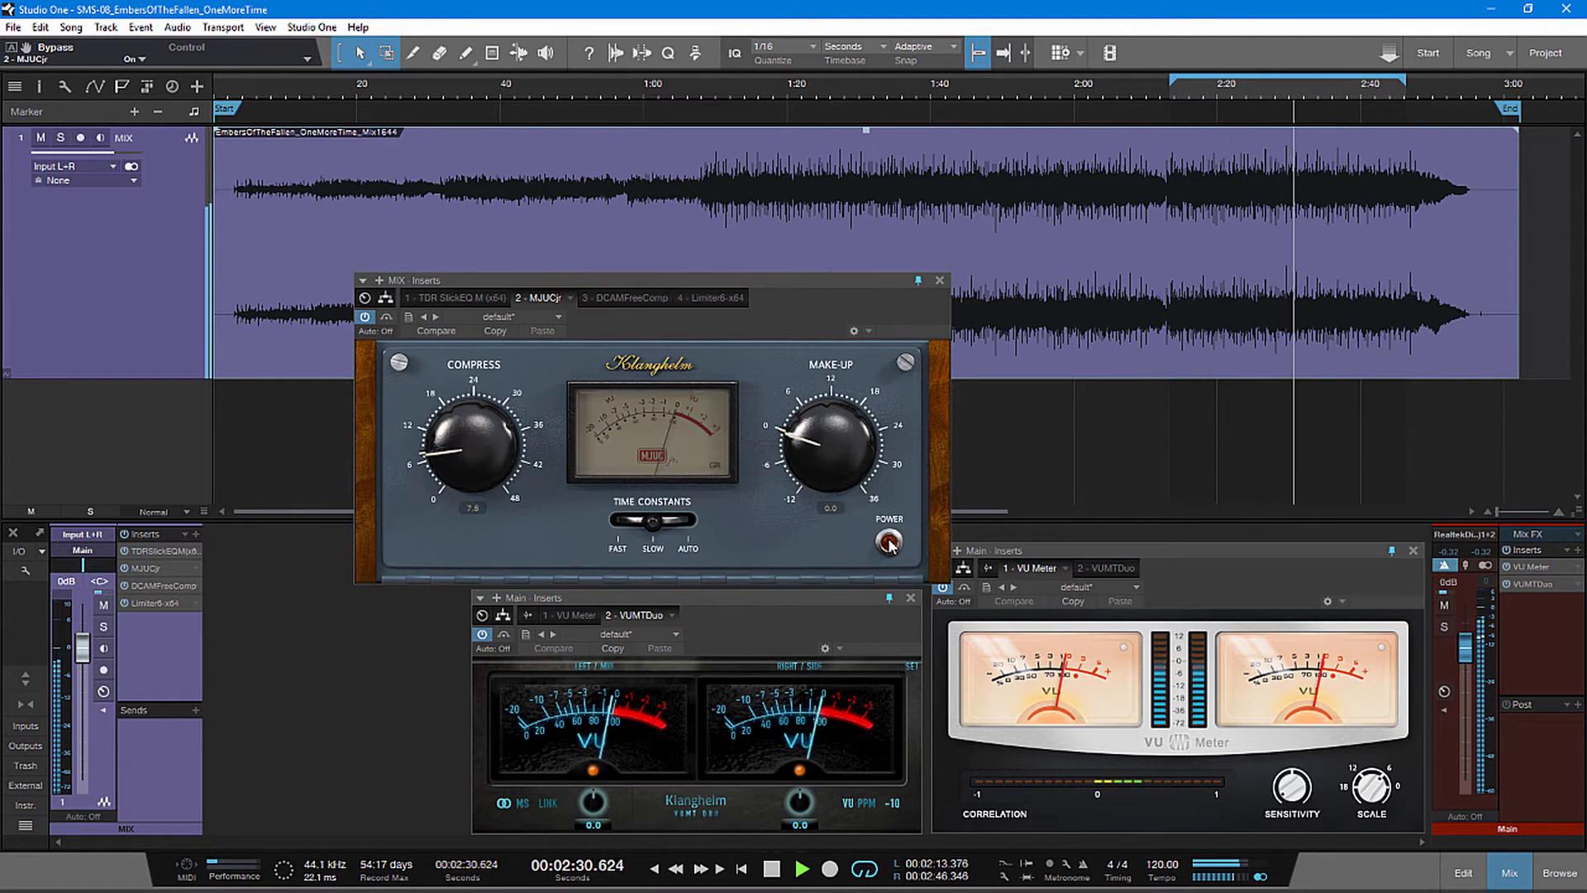
{"action": "left_click", "coordinate": [775, 869]}
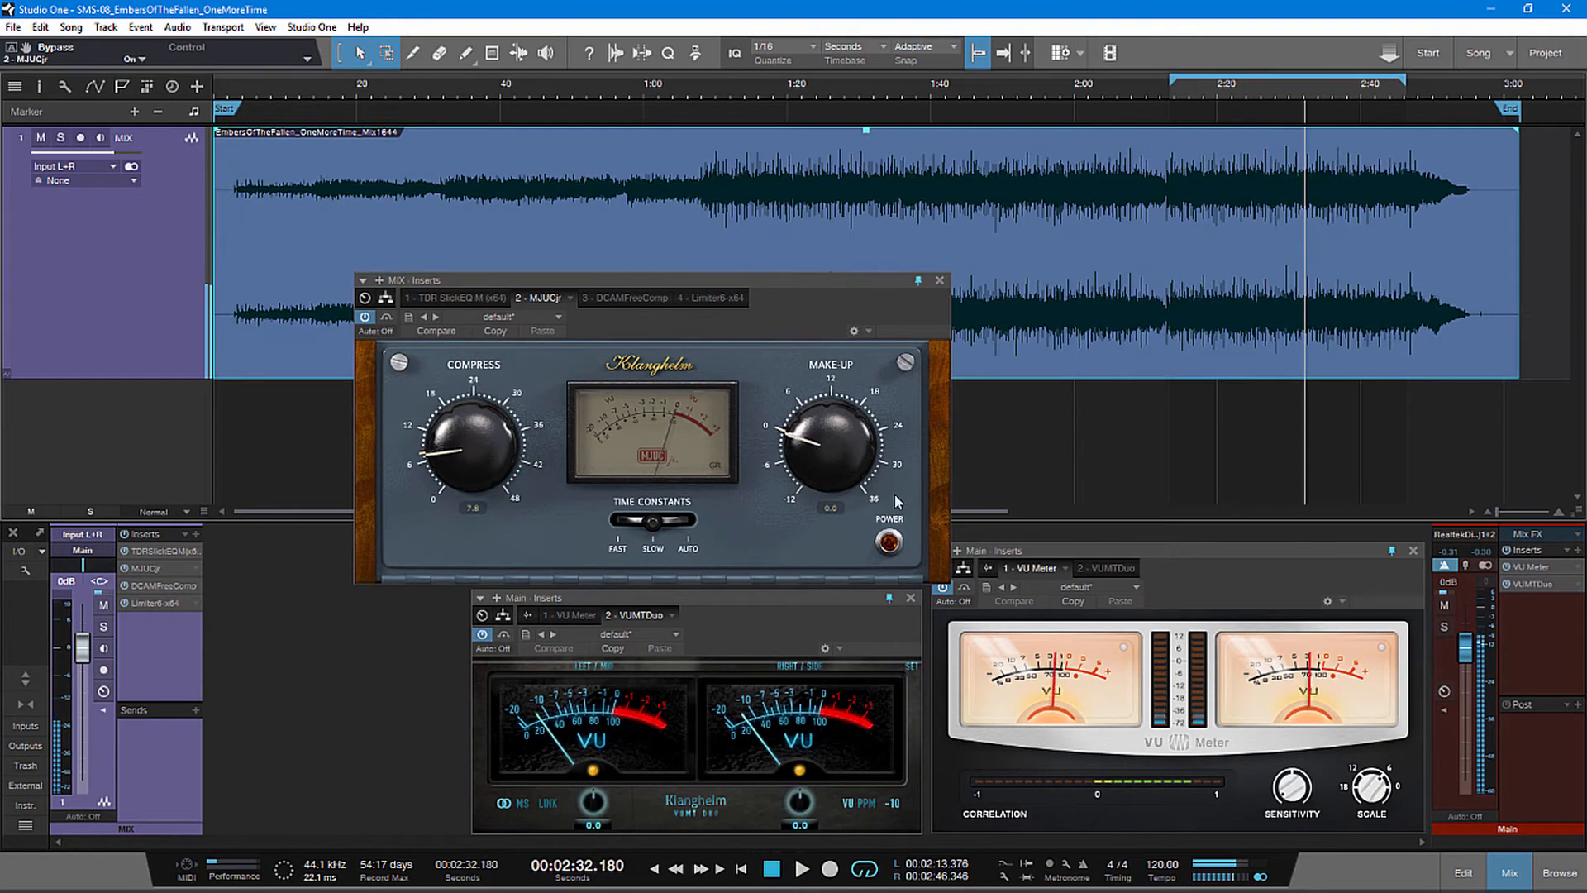
{"action": "left_click", "coordinate": [888, 542]}
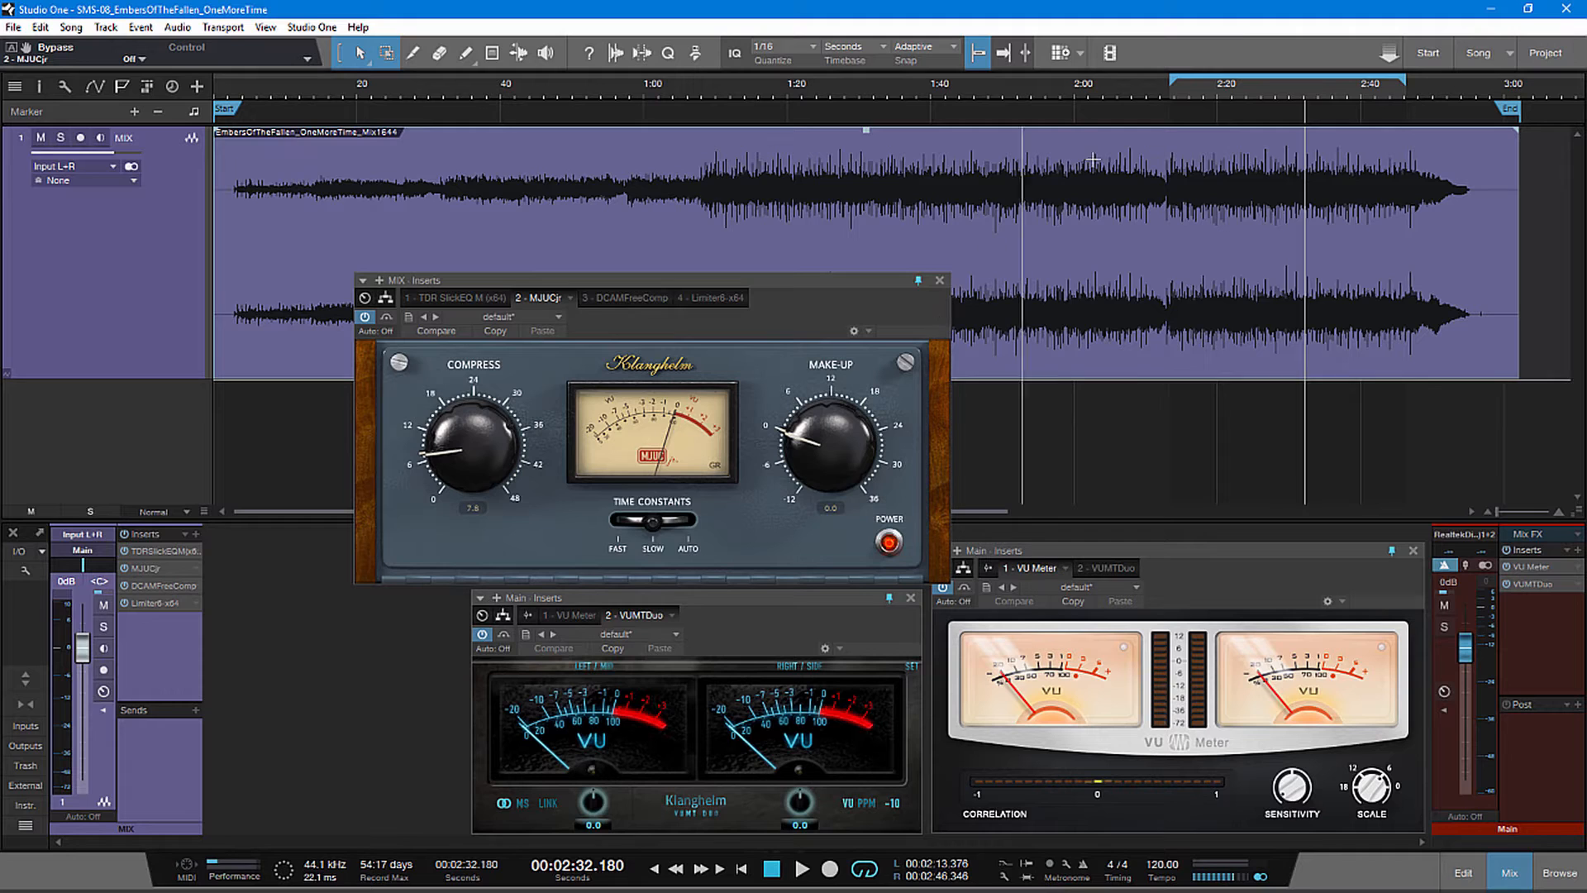
- Replay the loop from about 2:13, switch MJUCjr off and back on to compare again, and stop playback
{"action": "left_click", "coordinate": [1173, 100]}
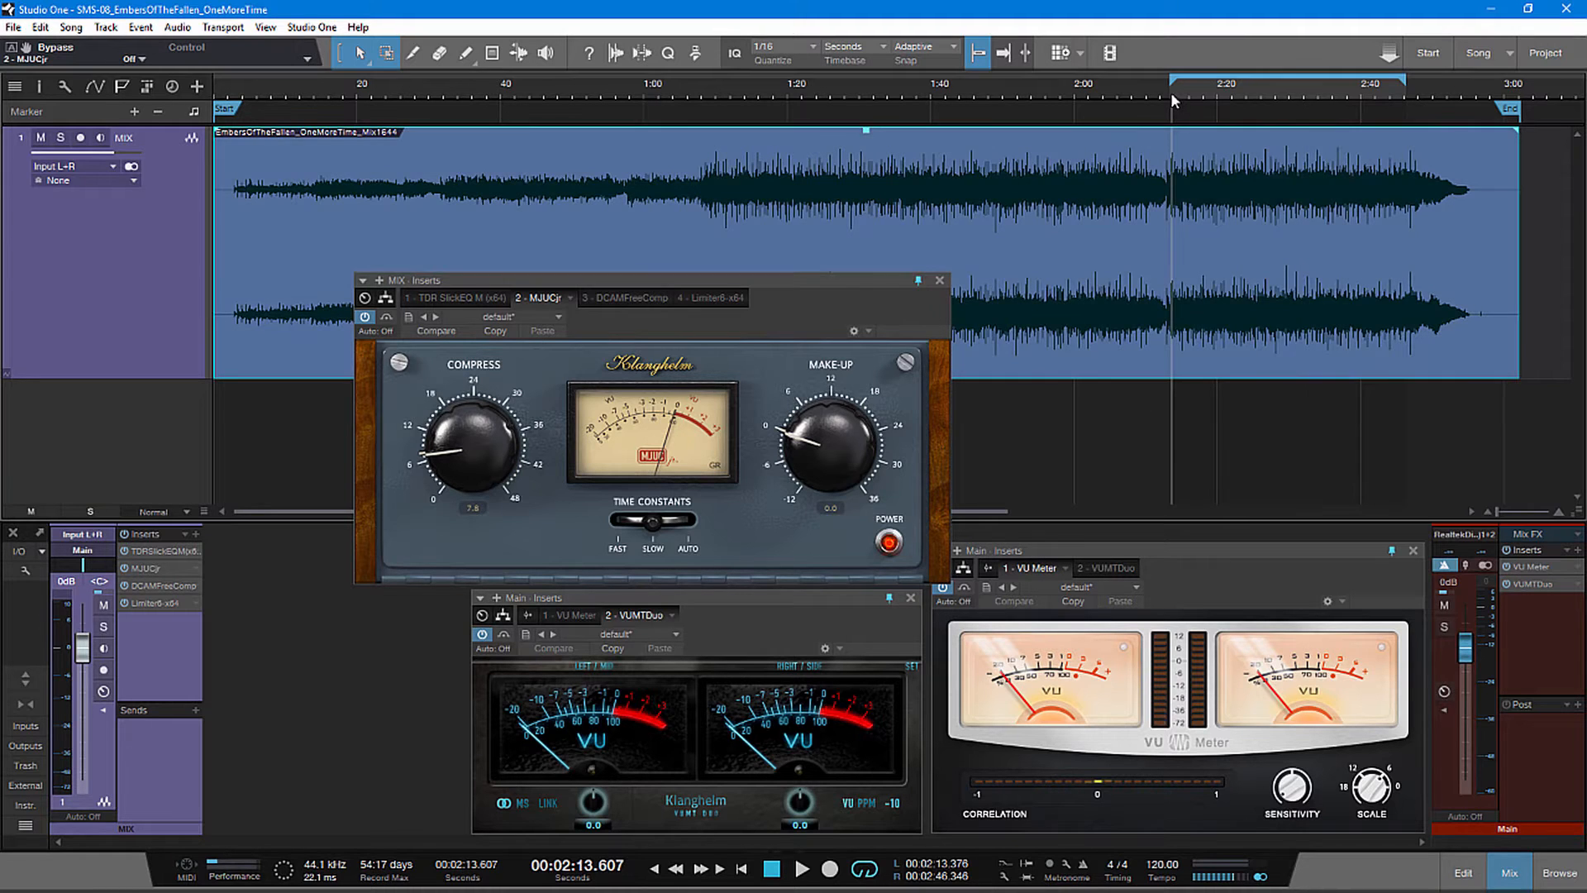
{"action": "left_click", "coordinate": [801, 868]}
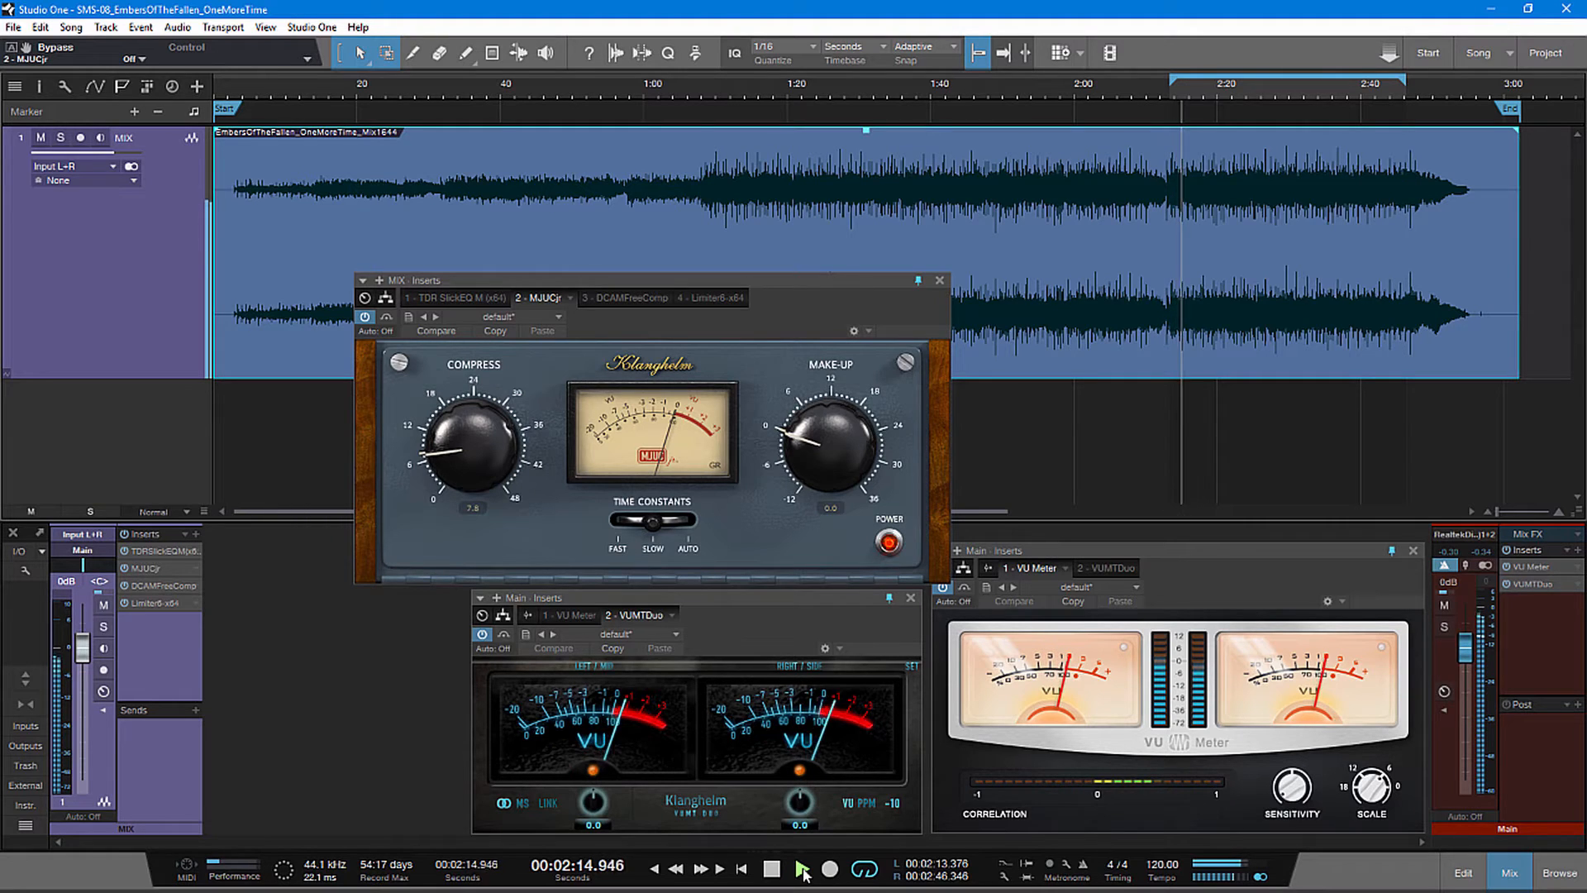
{"action": "left_click", "coordinate": [888, 543]}
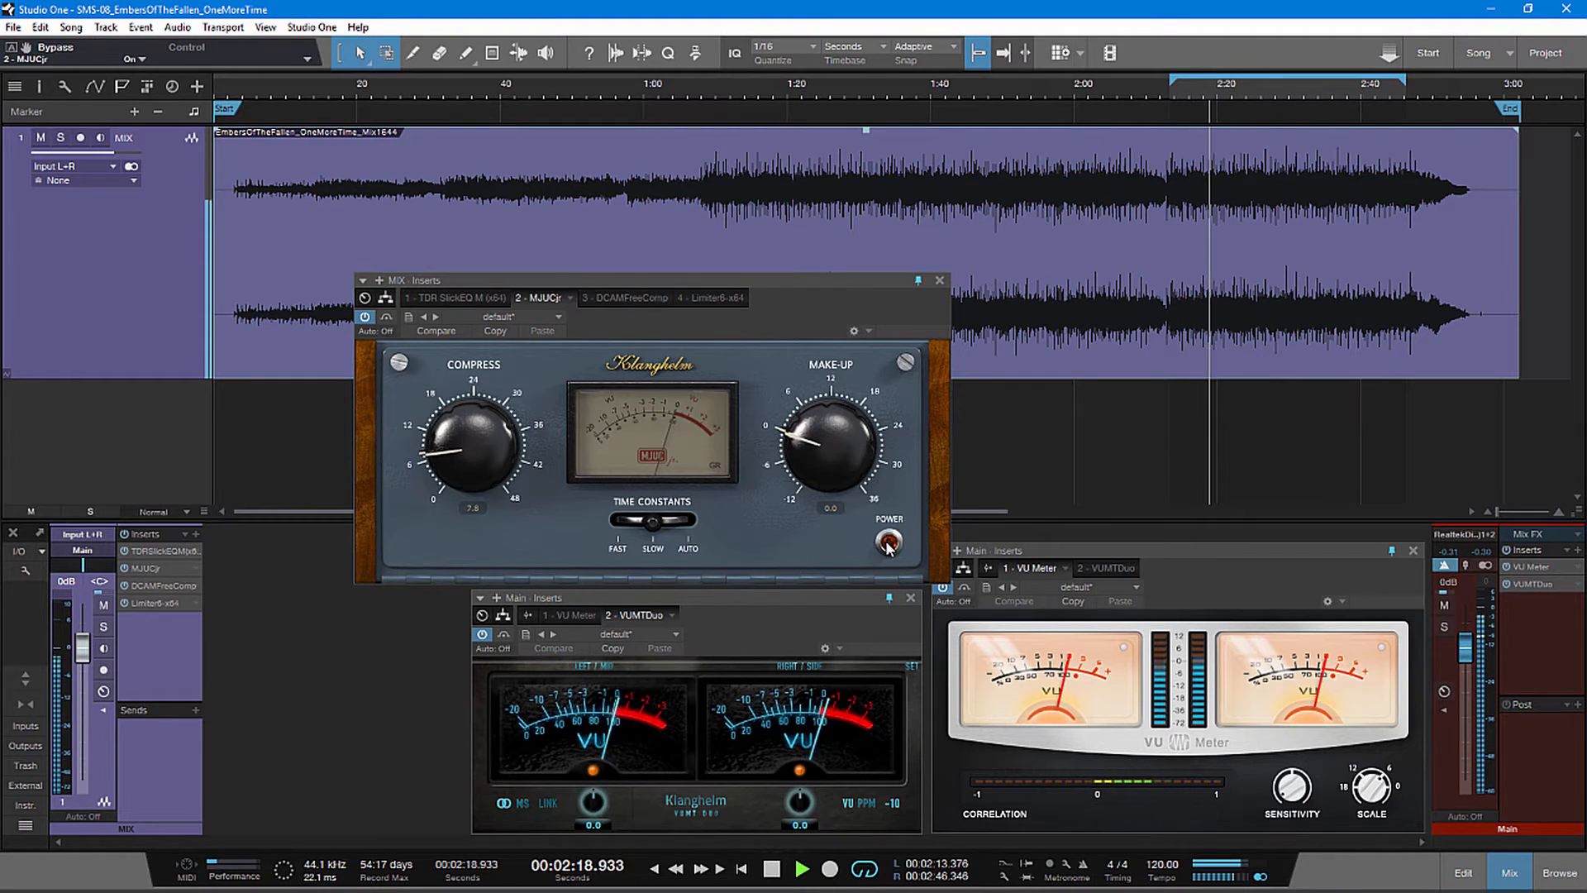
{"action": "left_click", "coordinate": [888, 543]}
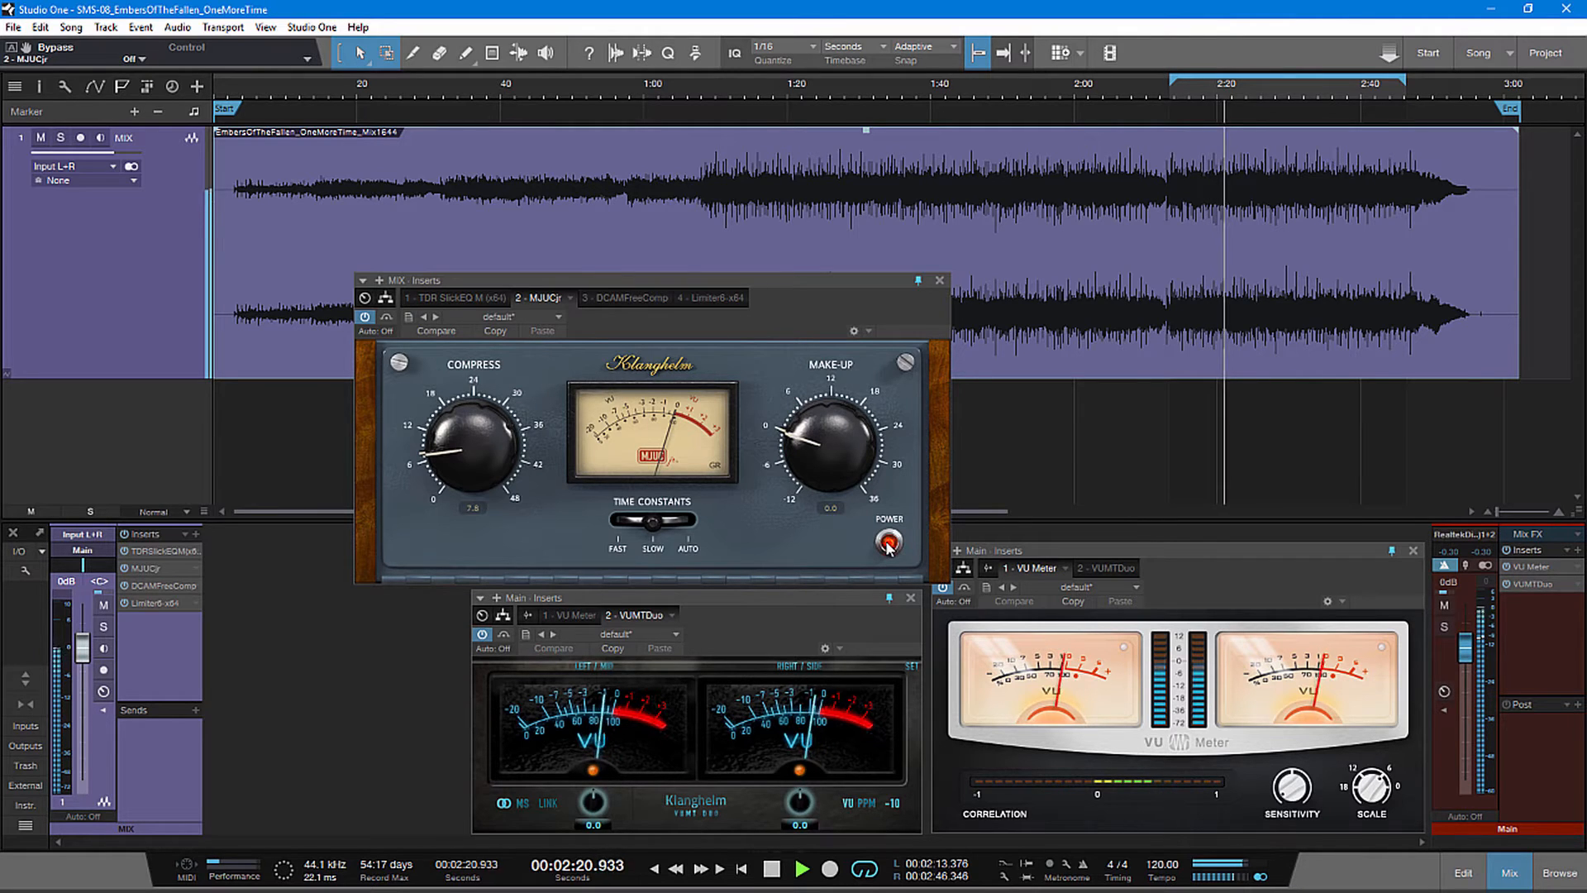
{"action": "left_click", "coordinate": [772, 869]}
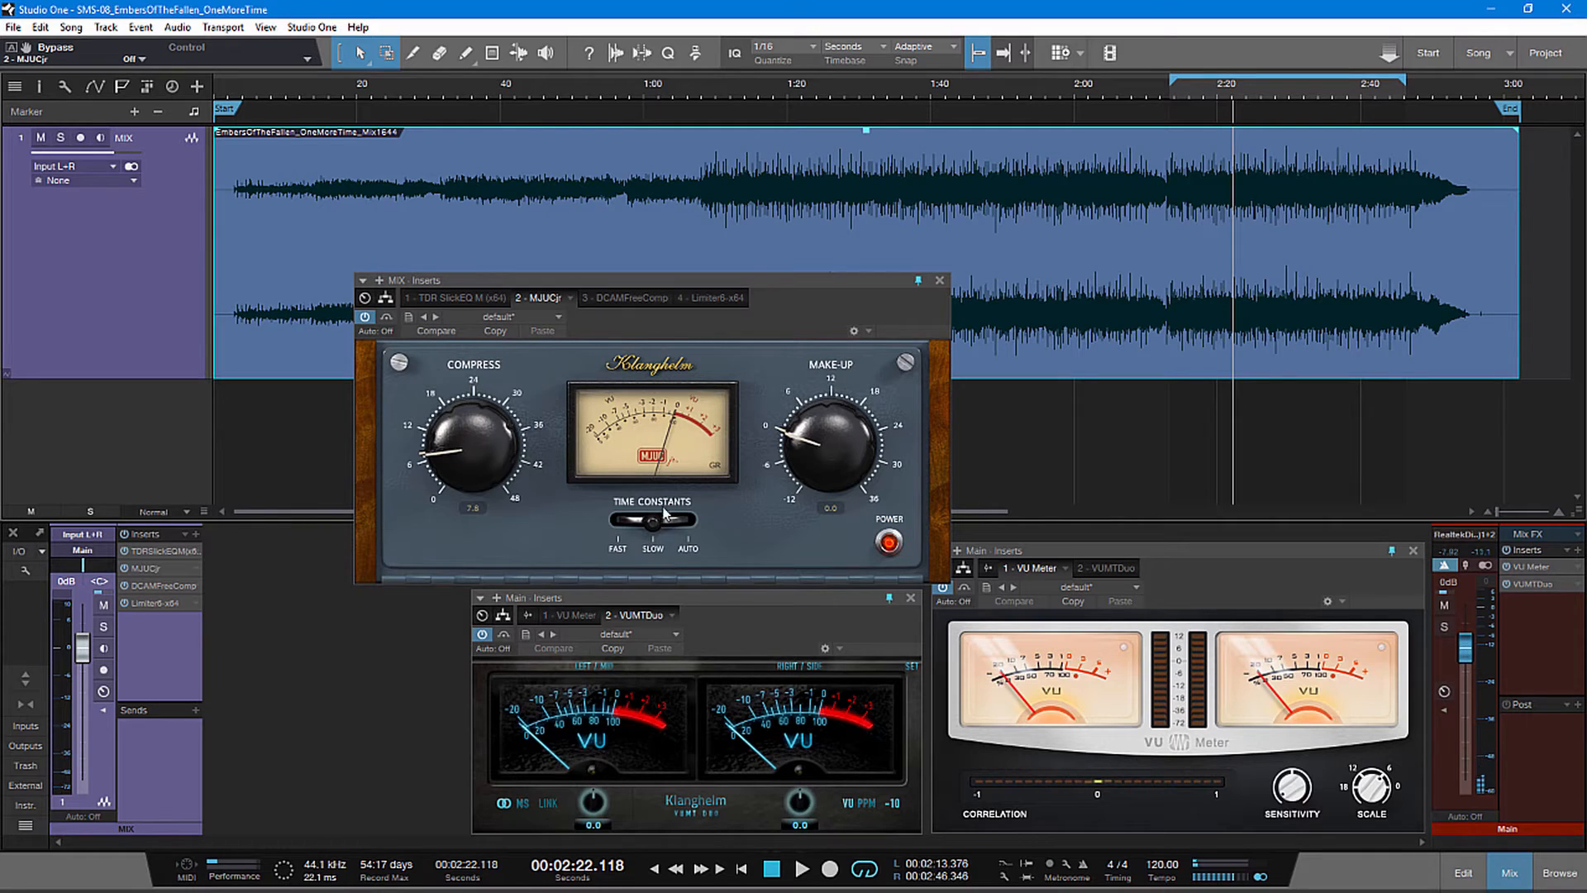
- Switch the MIX track's insert window to DCAMFreeComp and place it just above the VUMTDuo meter
{"action": "left_click_drag", "start_coordinate": [786, 311], "coordinate": [789, 321]}
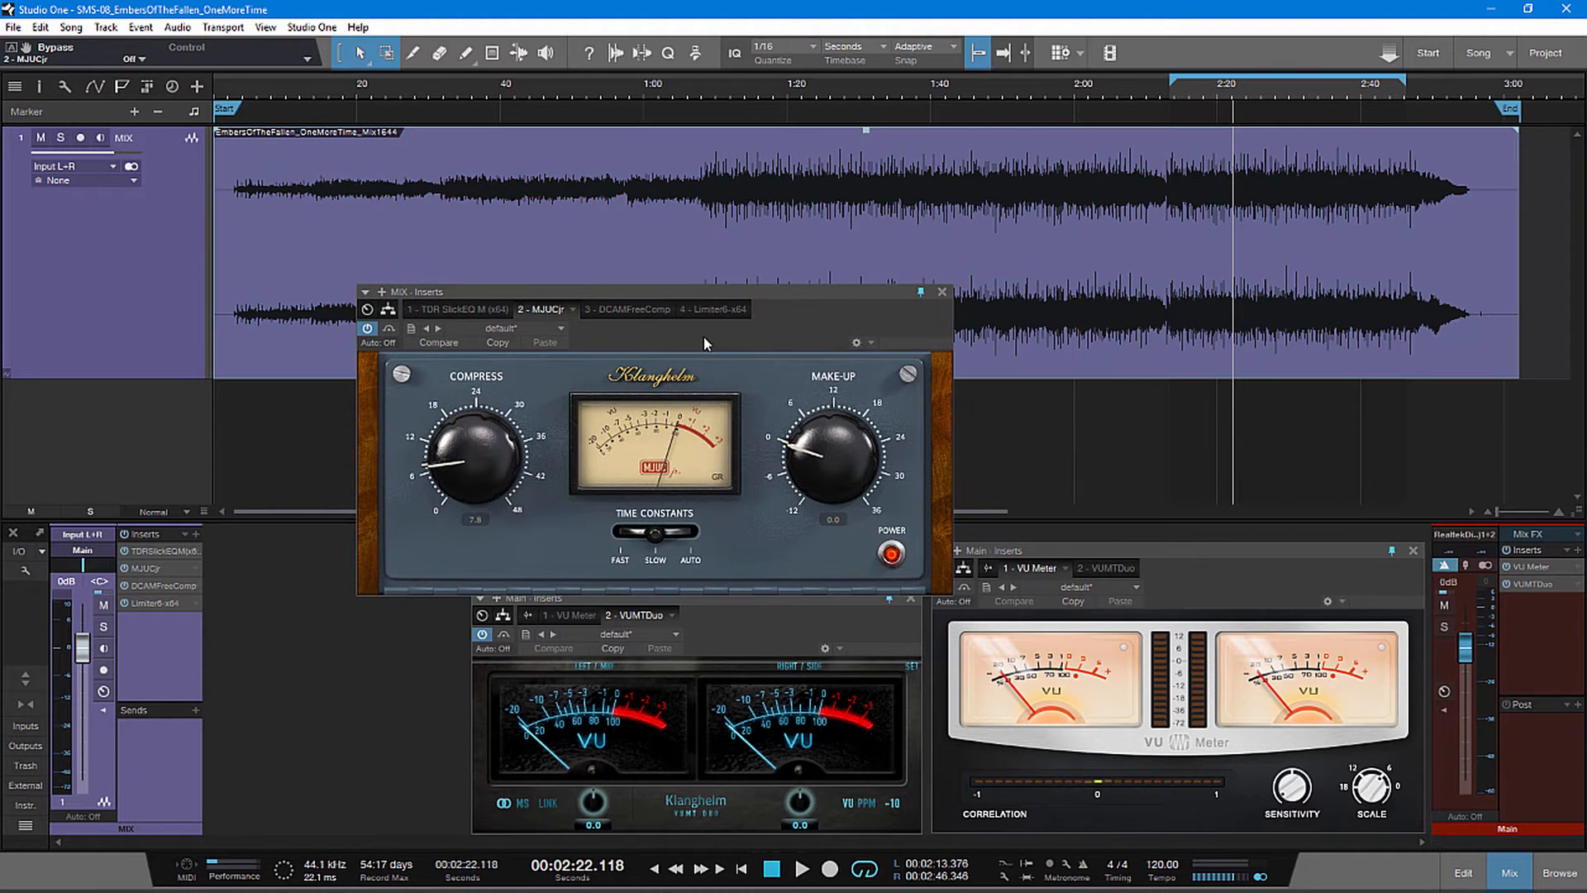
{"action": "left_click", "coordinate": [625, 311]}
{"action": "left_click_drag", "start_coordinate": [647, 332], "coordinate": [708, 298]}
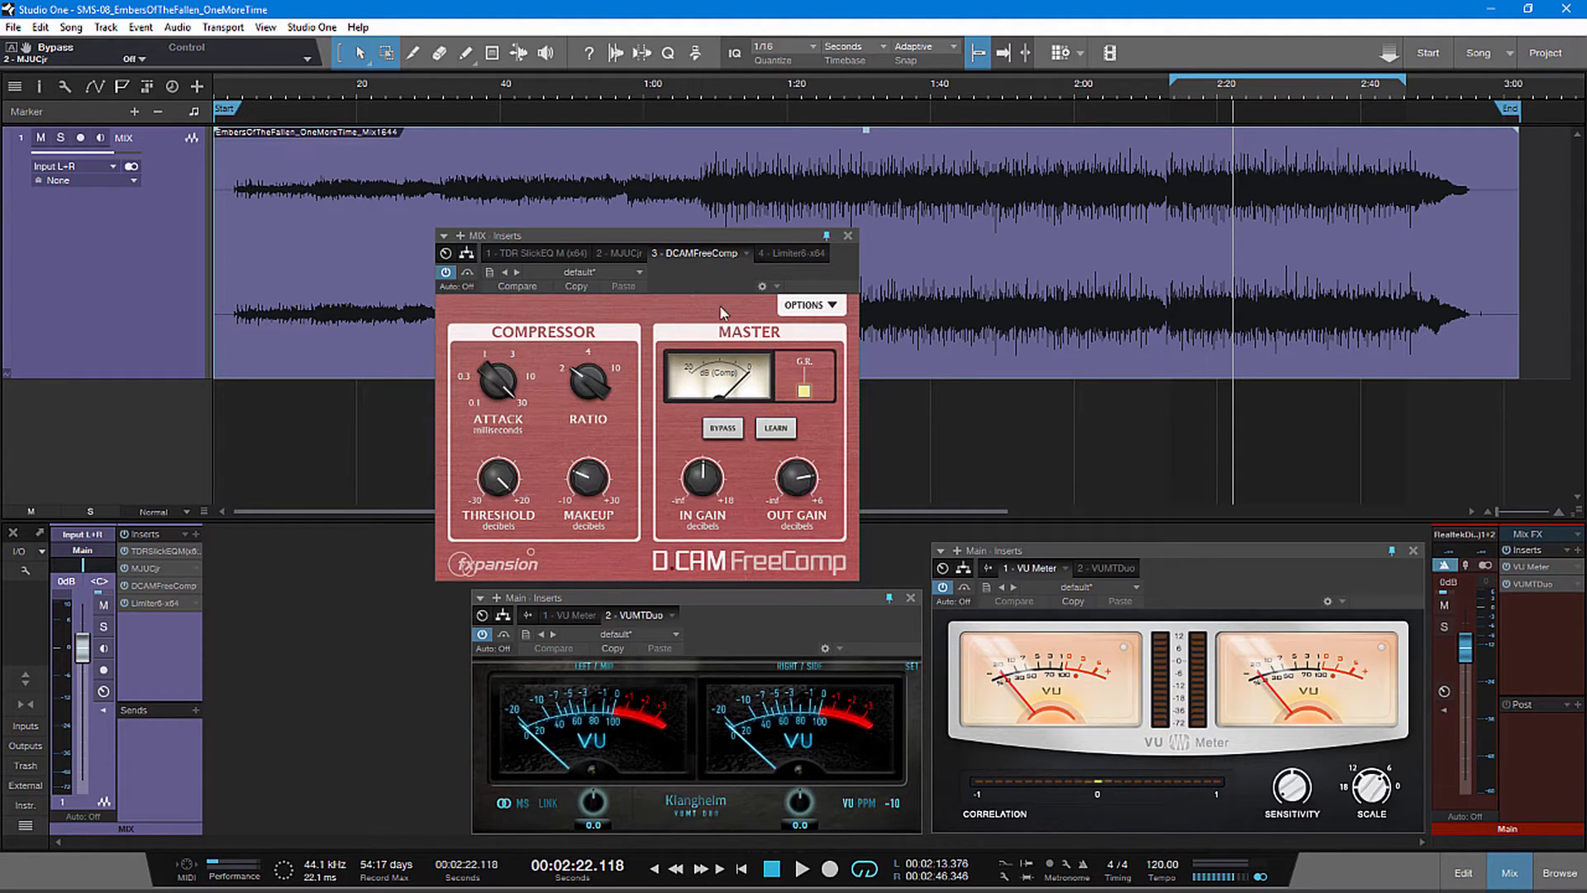
{"action": "left_click_drag", "start_coordinate": [708, 275], "coordinate": [745, 274]}
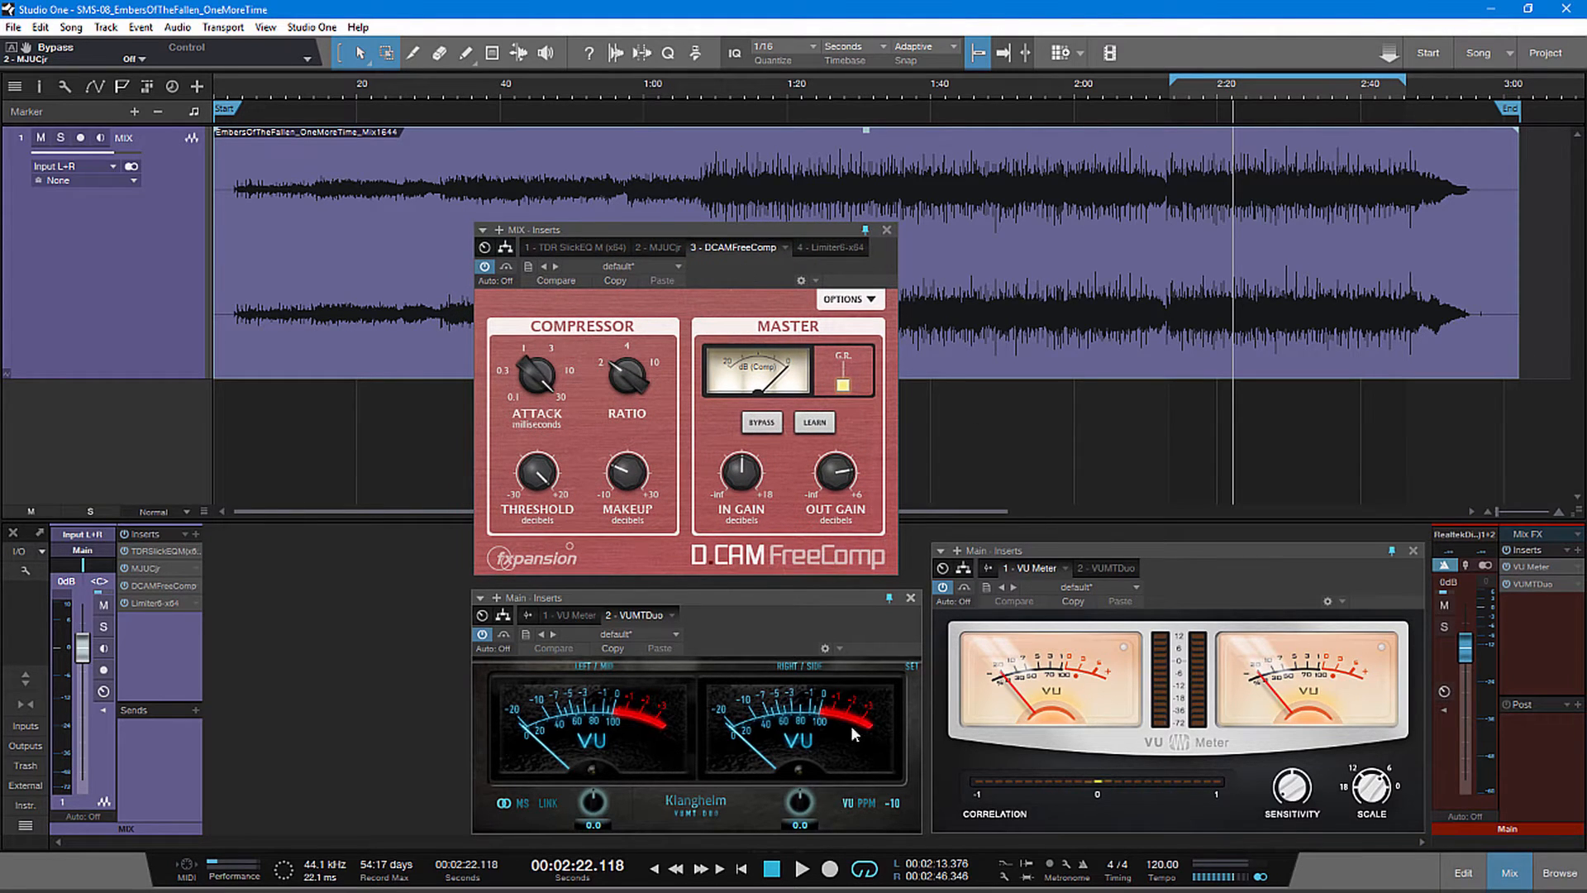
- Set DCAMFreeComp's threshold to 5.50 dB during playback, then stop playback
{"action": "left_click", "coordinate": [802, 867]}
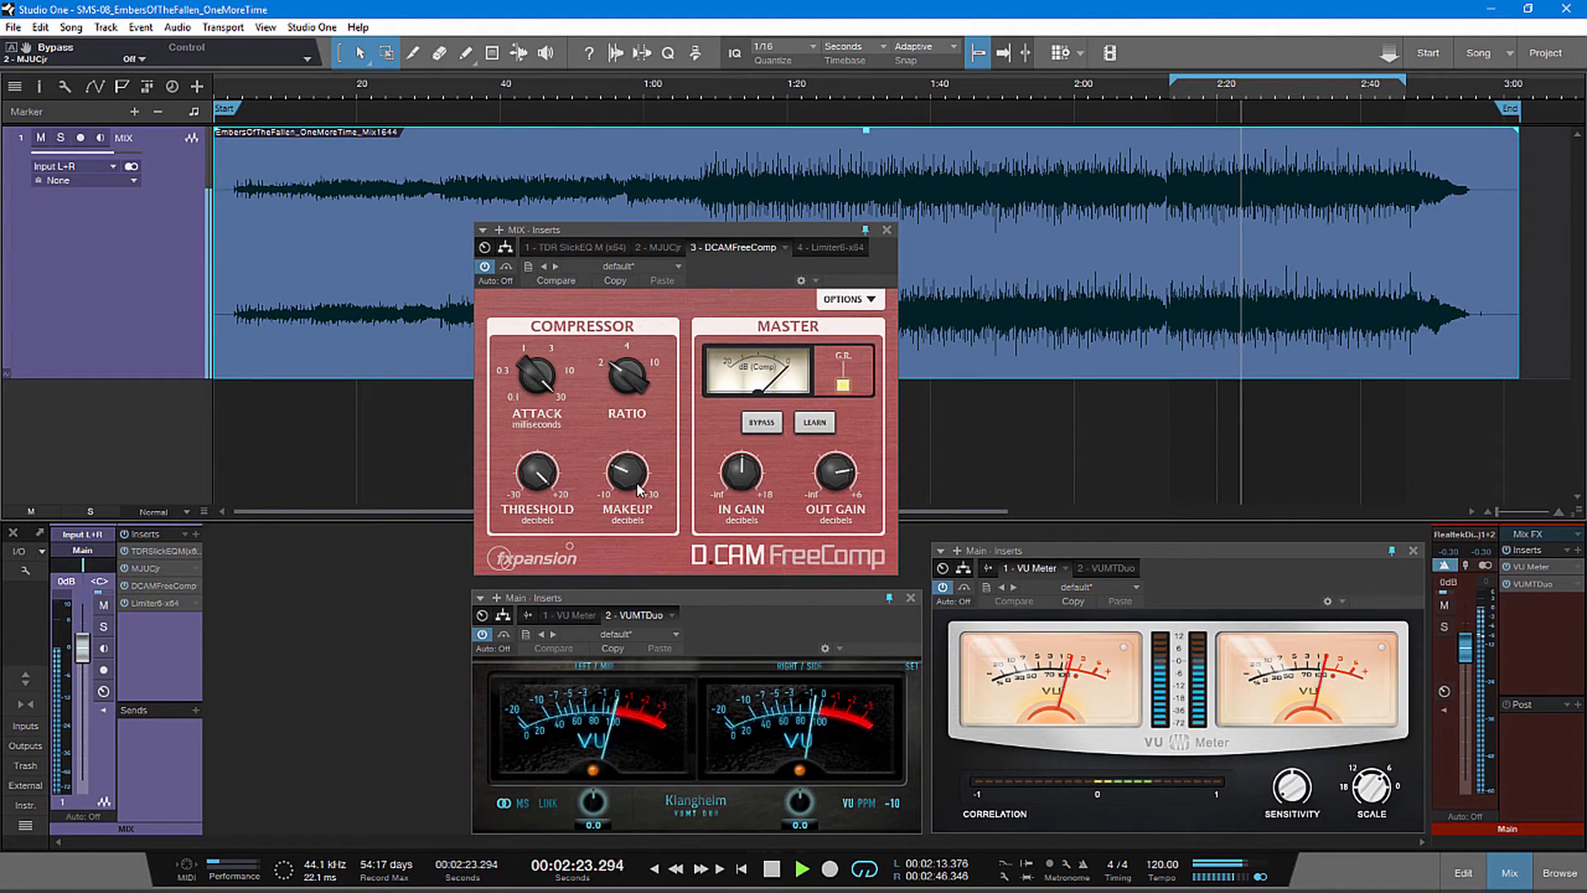
{"action": "mouse_move", "coordinate": [537, 471]}
{"action": "left_mouse_down"}
{"action": "mouse_move", "coordinate": [531, 493]}
{"action": "mouse_move", "coordinate": [539, 474]}
{"action": "left_mouse_up"}
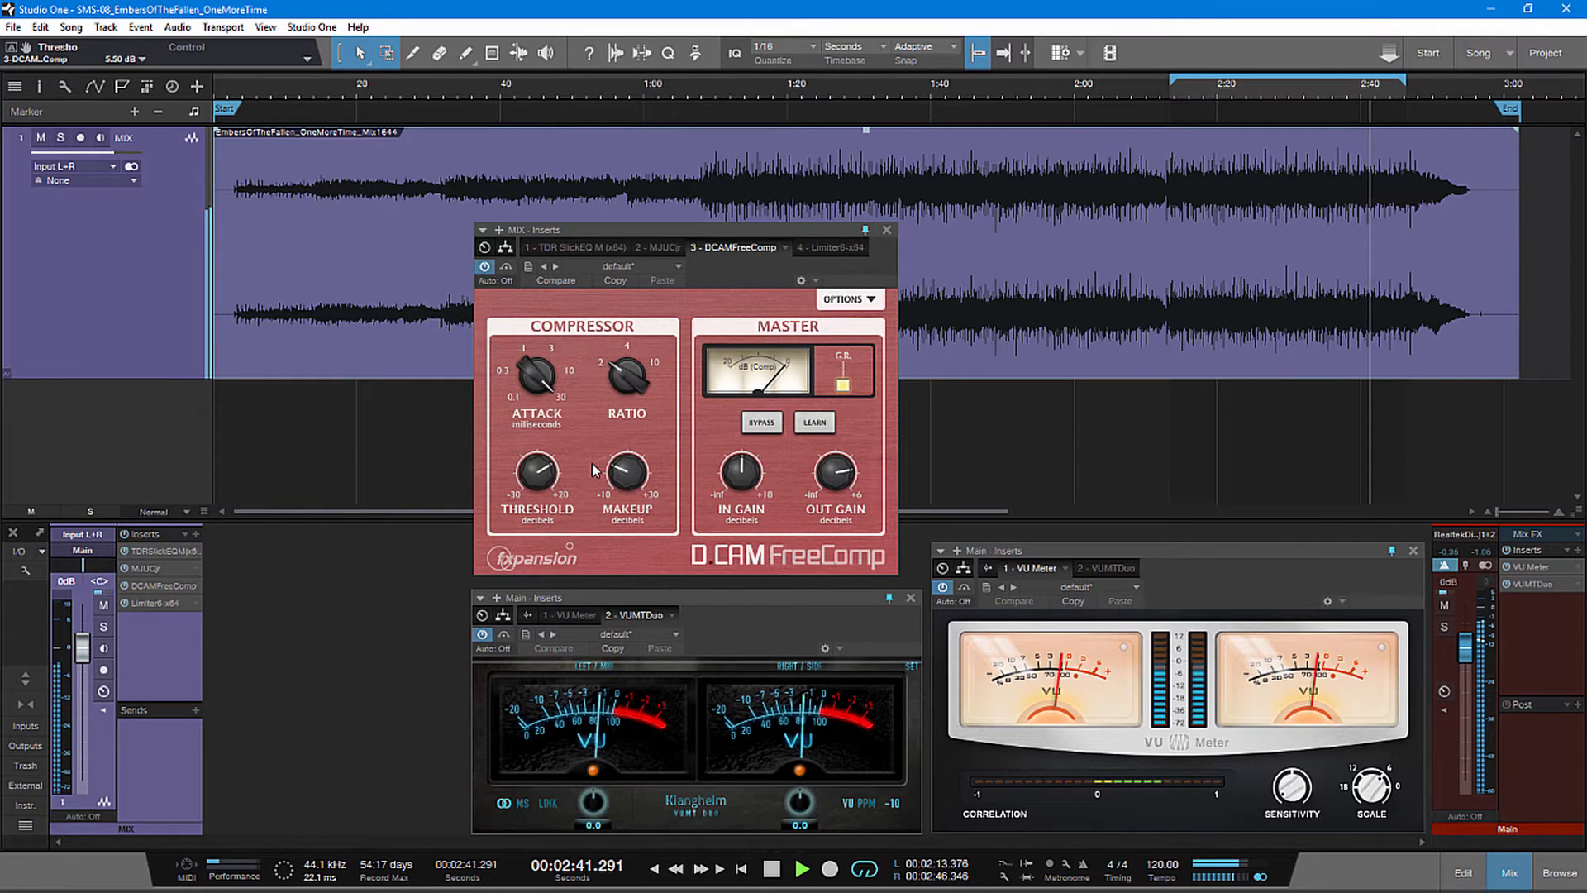
{"action": "key", "text": "space"}
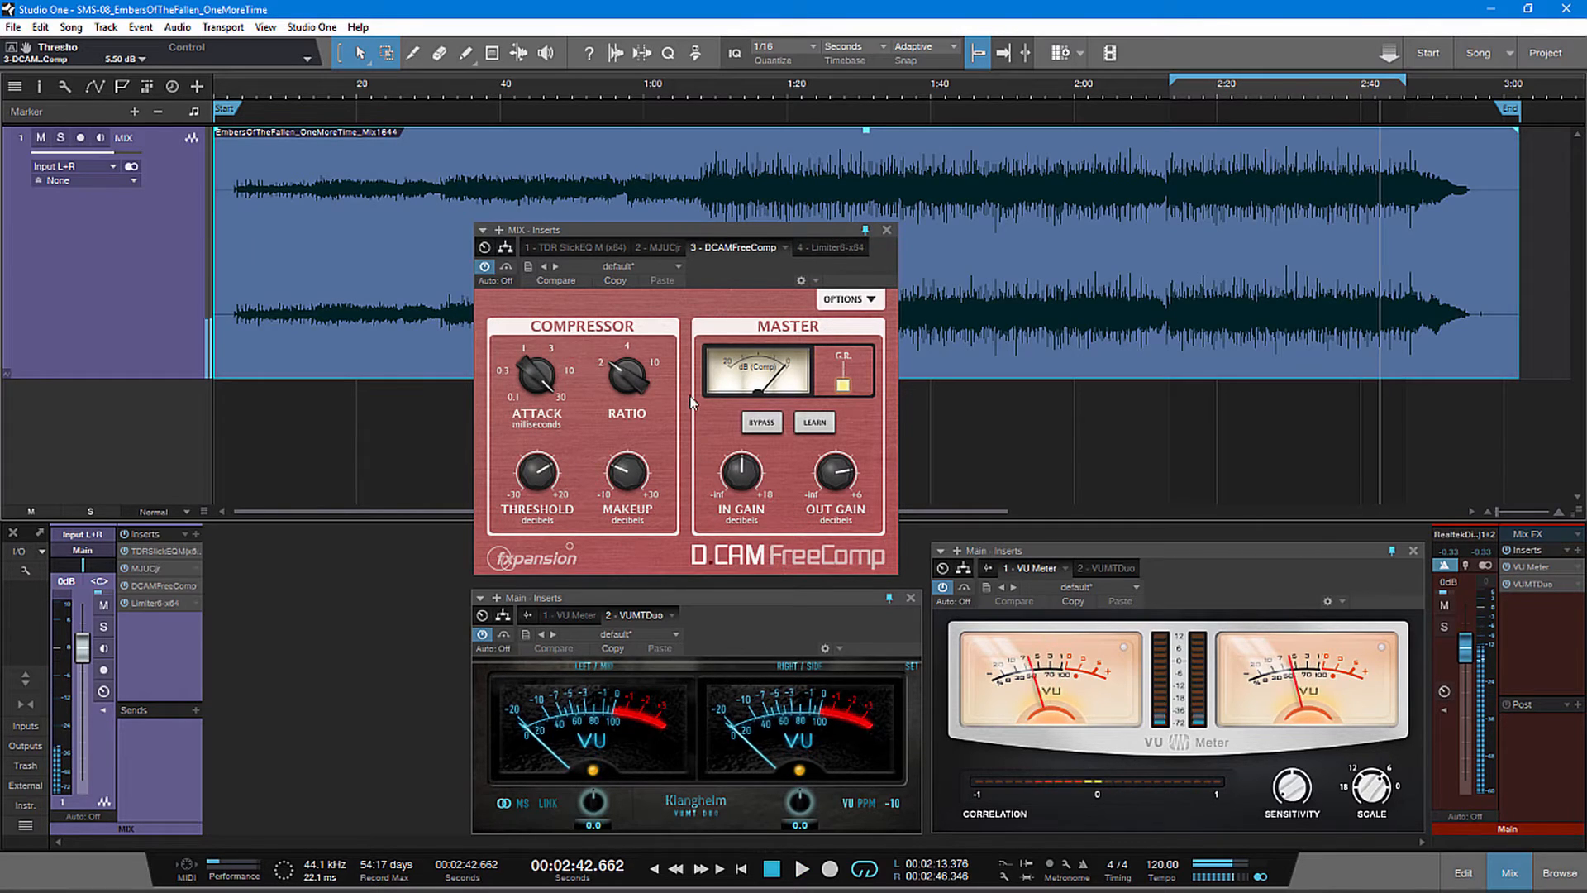
- Switch the MIX track's insert window from DCAMFreeComp to TDR SlickEQ M and move it clear of the loop ruler
{"action": "left_click_drag", "start_coordinate": [727, 285], "coordinate": [727, 269]}
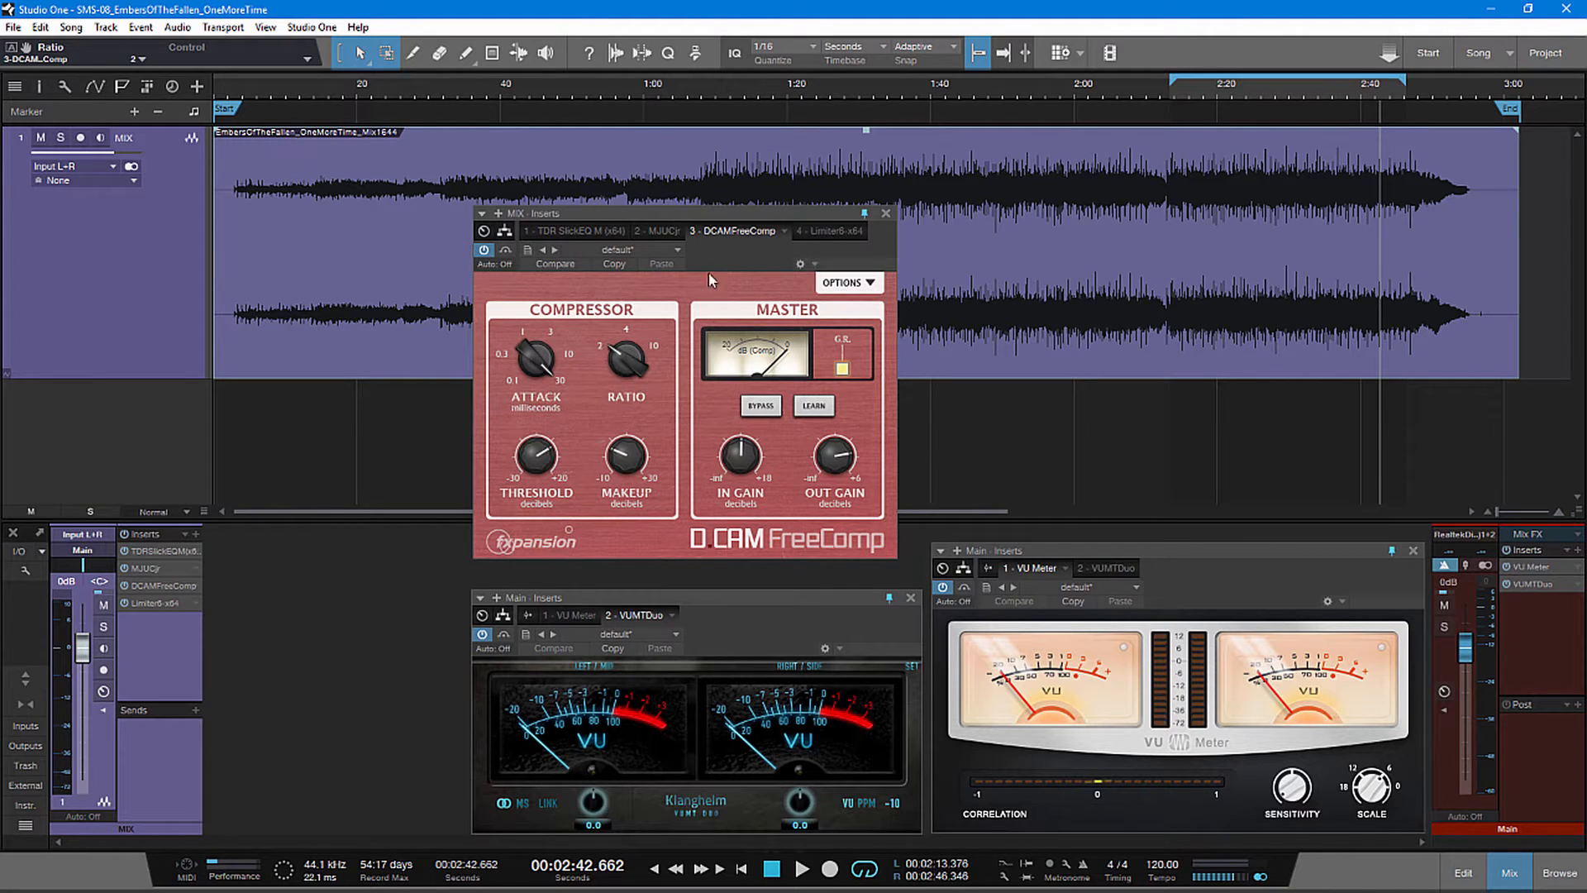
{"action": "mouse_move", "coordinate": [715, 251]}
{"action": "left_mouse_down"}
{"action": "mouse_move", "coordinate": [691, 229]}
{"action": "mouse_move", "coordinate": [701, 251]}
{"action": "left_mouse_up"}
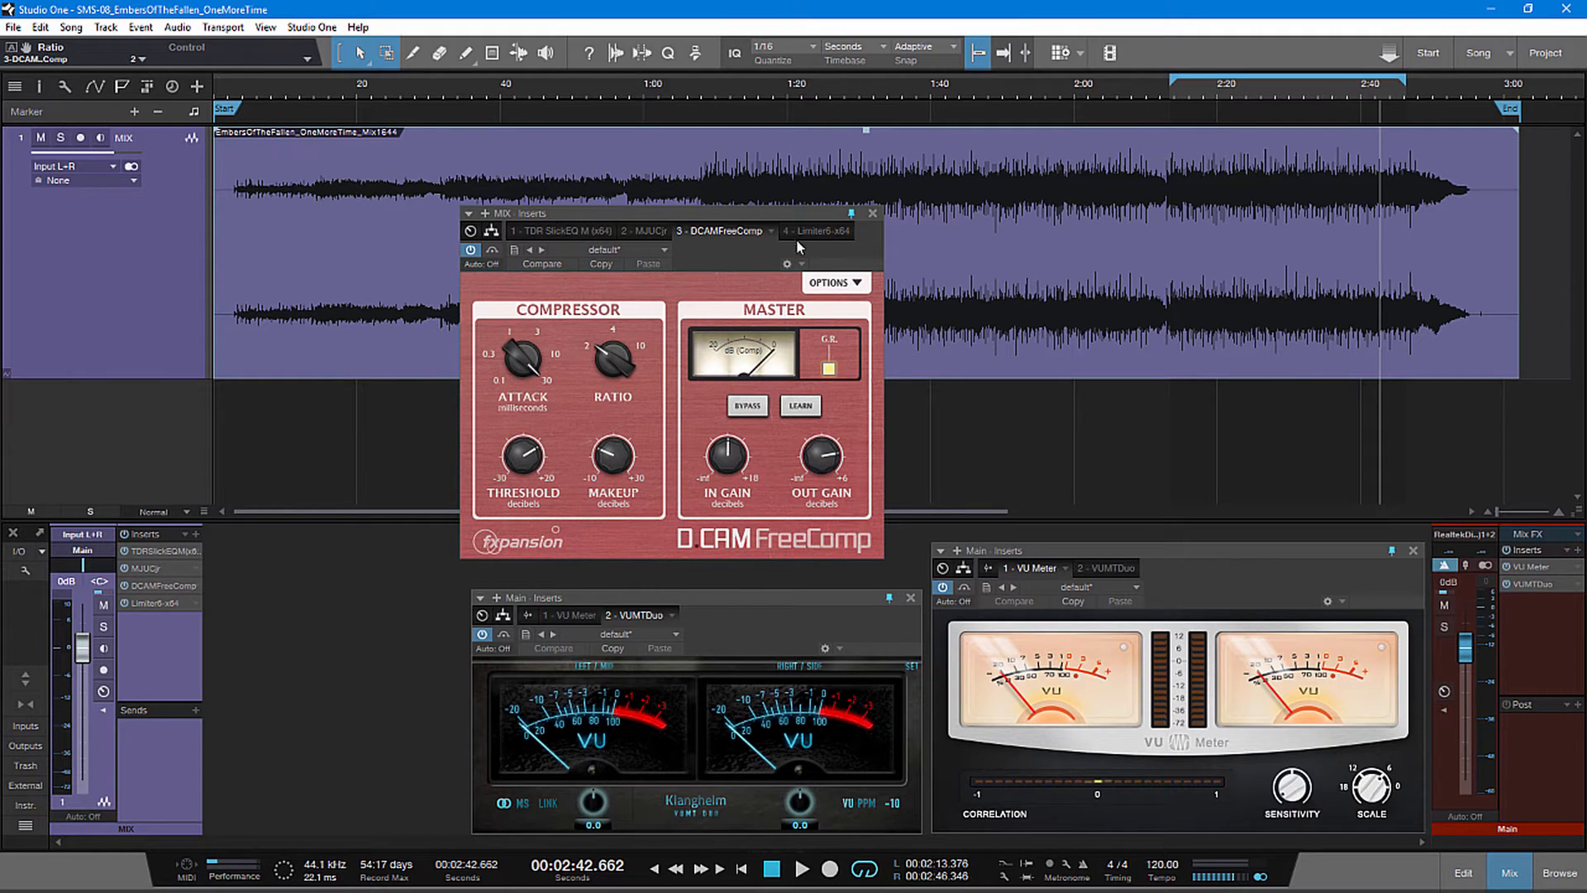
{"action": "left_click", "coordinate": [549, 232]}
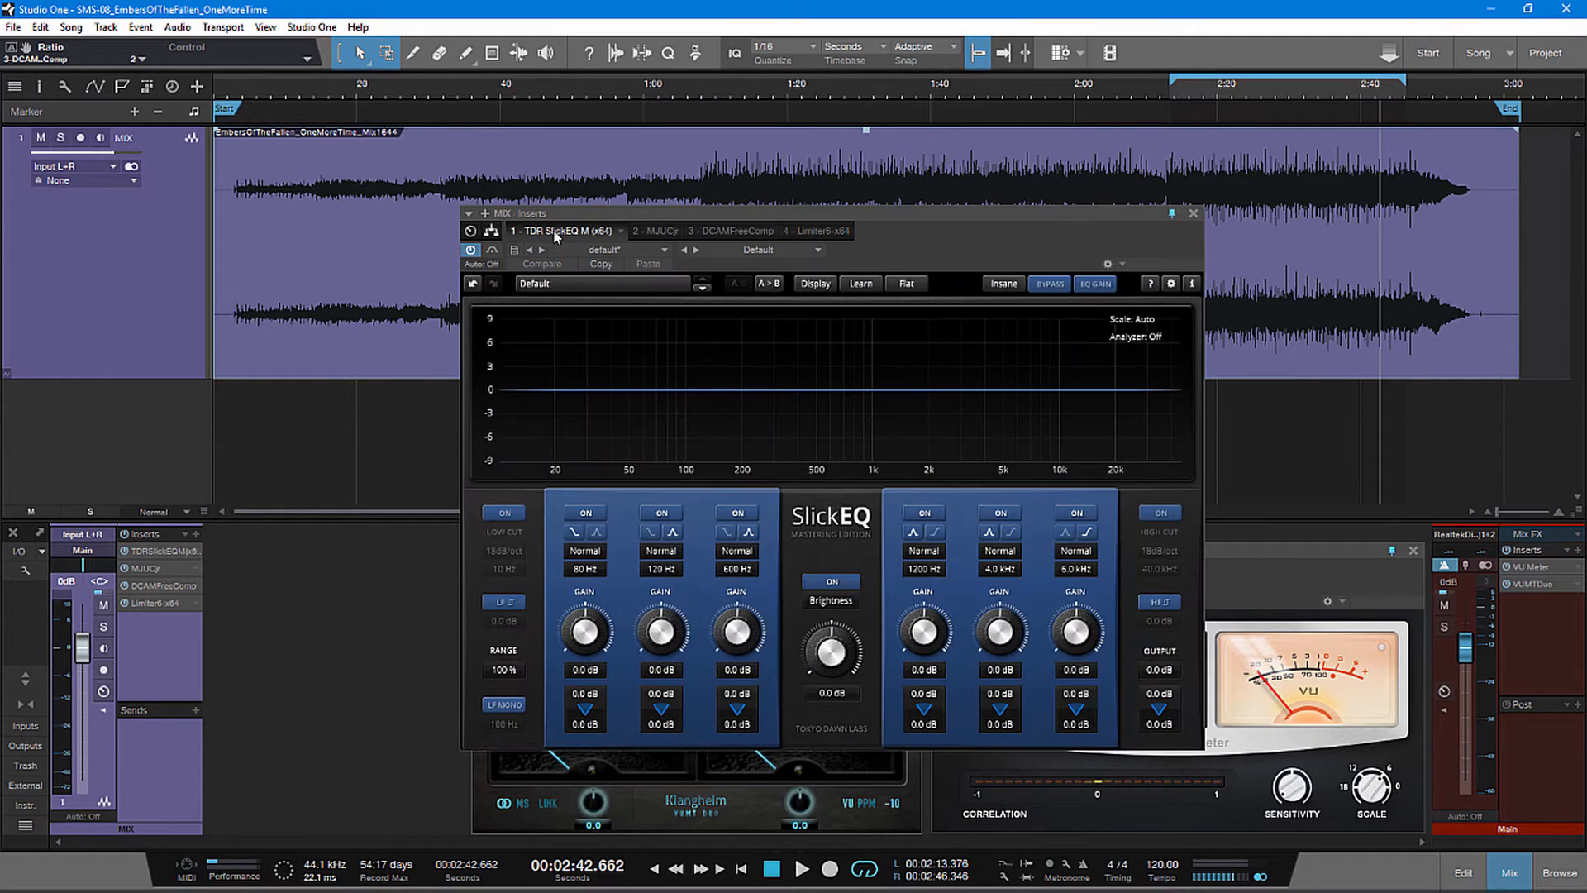
{"action": "left_click_drag", "start_coordinate": [604, 219], "coordinate": [526, 257]}
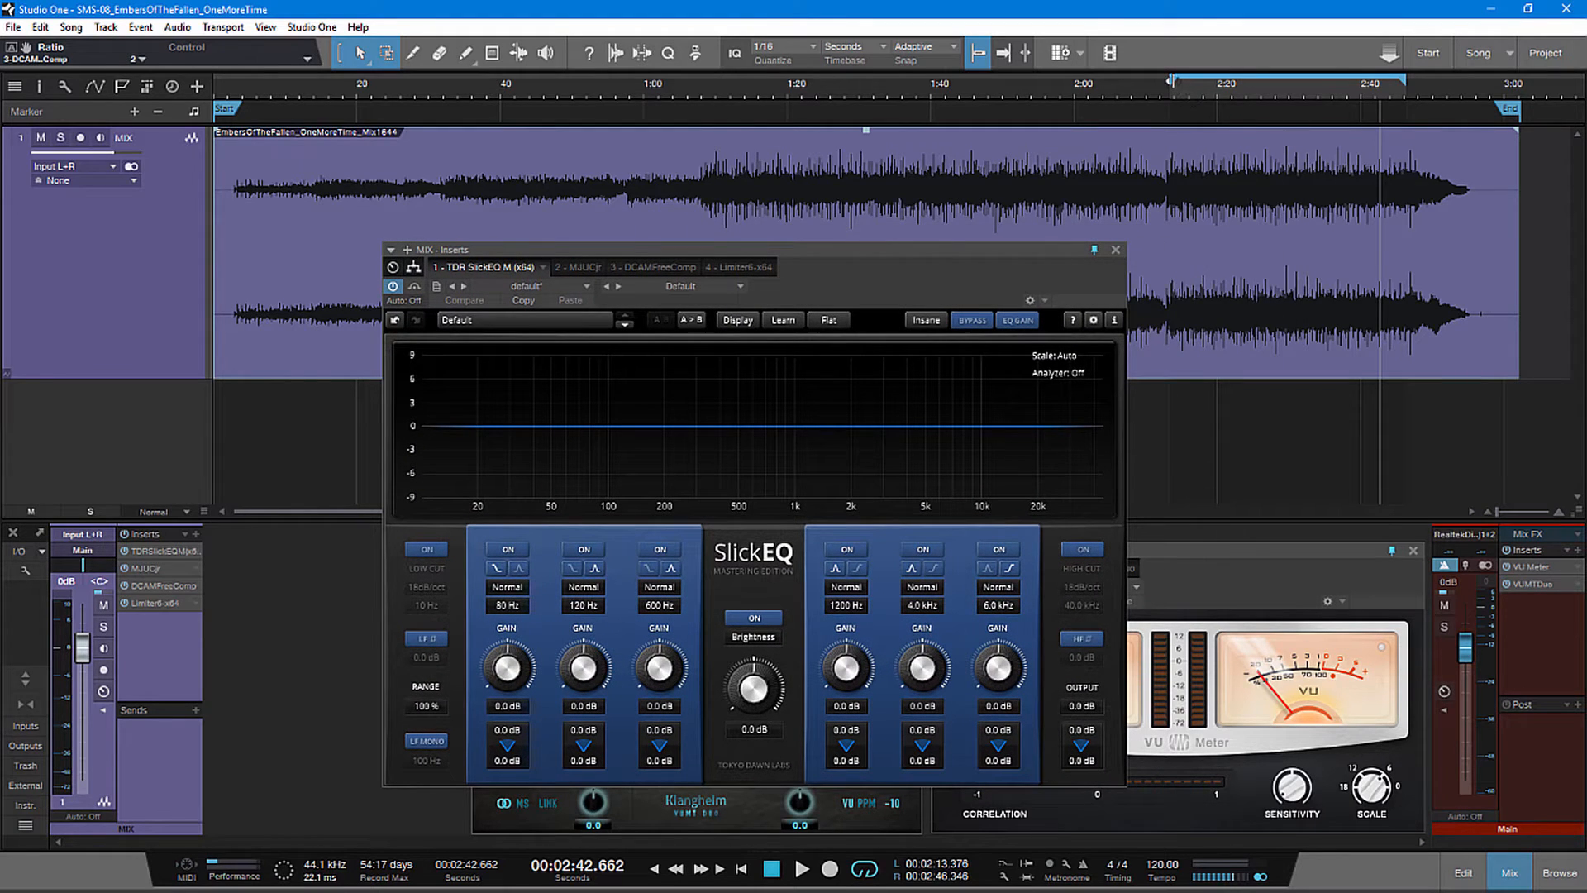
- Extend the loop's start back to about 0:30 and place the playhead at about 0:34
{"action": "left_click_drag", "start_coordinate": [1161, 81], "coordinate": [431, 84]}
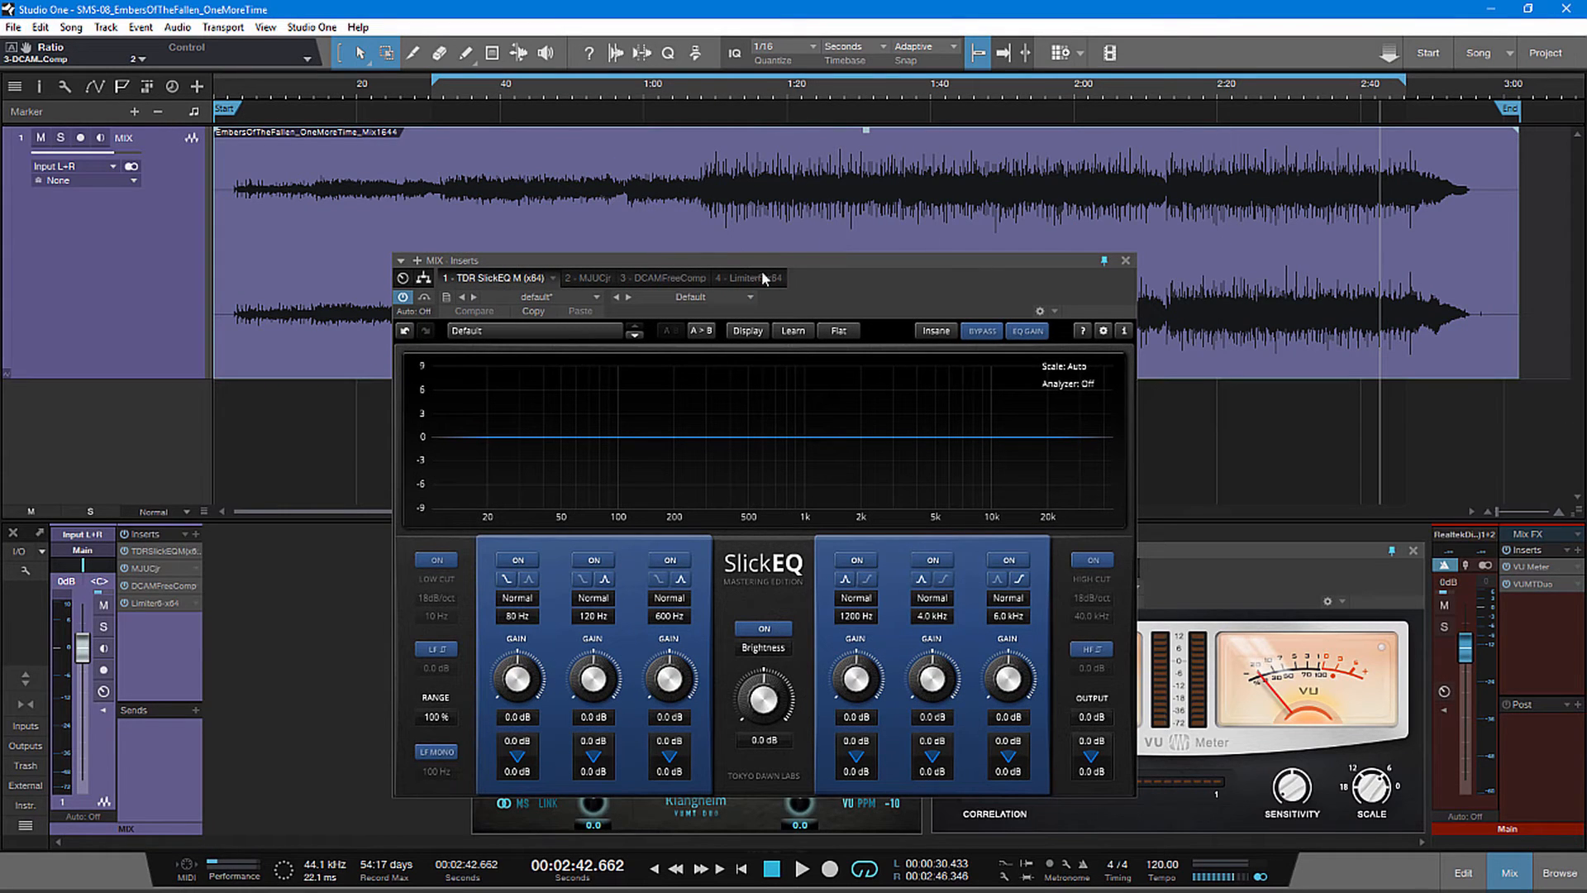
{"action": "left_click_drag", "start_coordinate": [794, 262], "coordinate": [726, 263]}
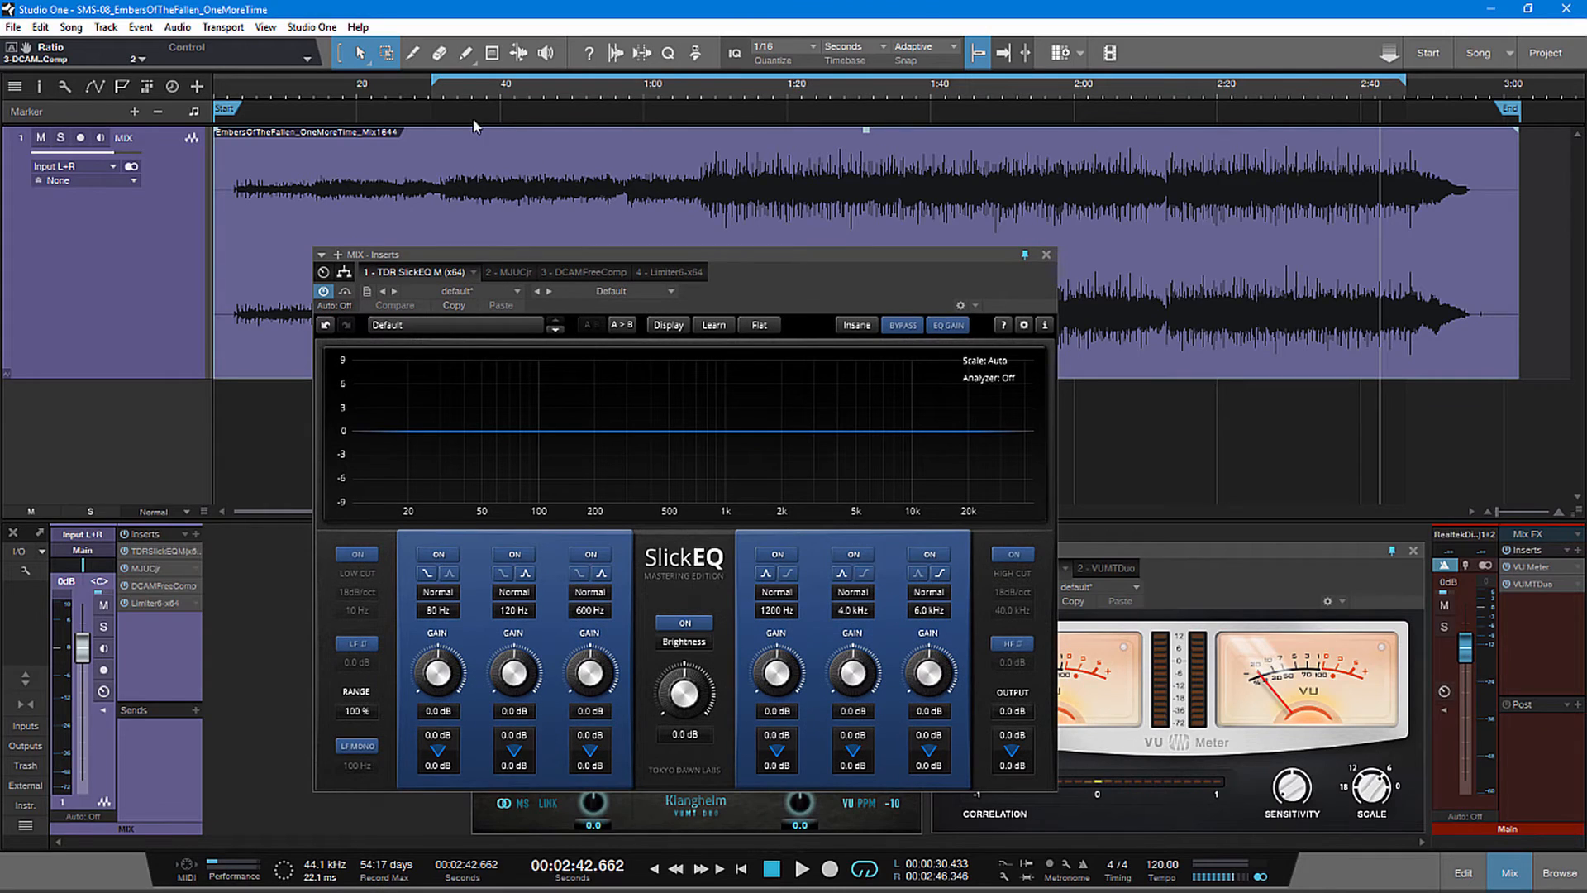
{"action": "left_click", "coordinate": [459, 89]}
{"action": "left_click_drag", "start_coordinate": [745, 273], "coordinate": [770, 279]}
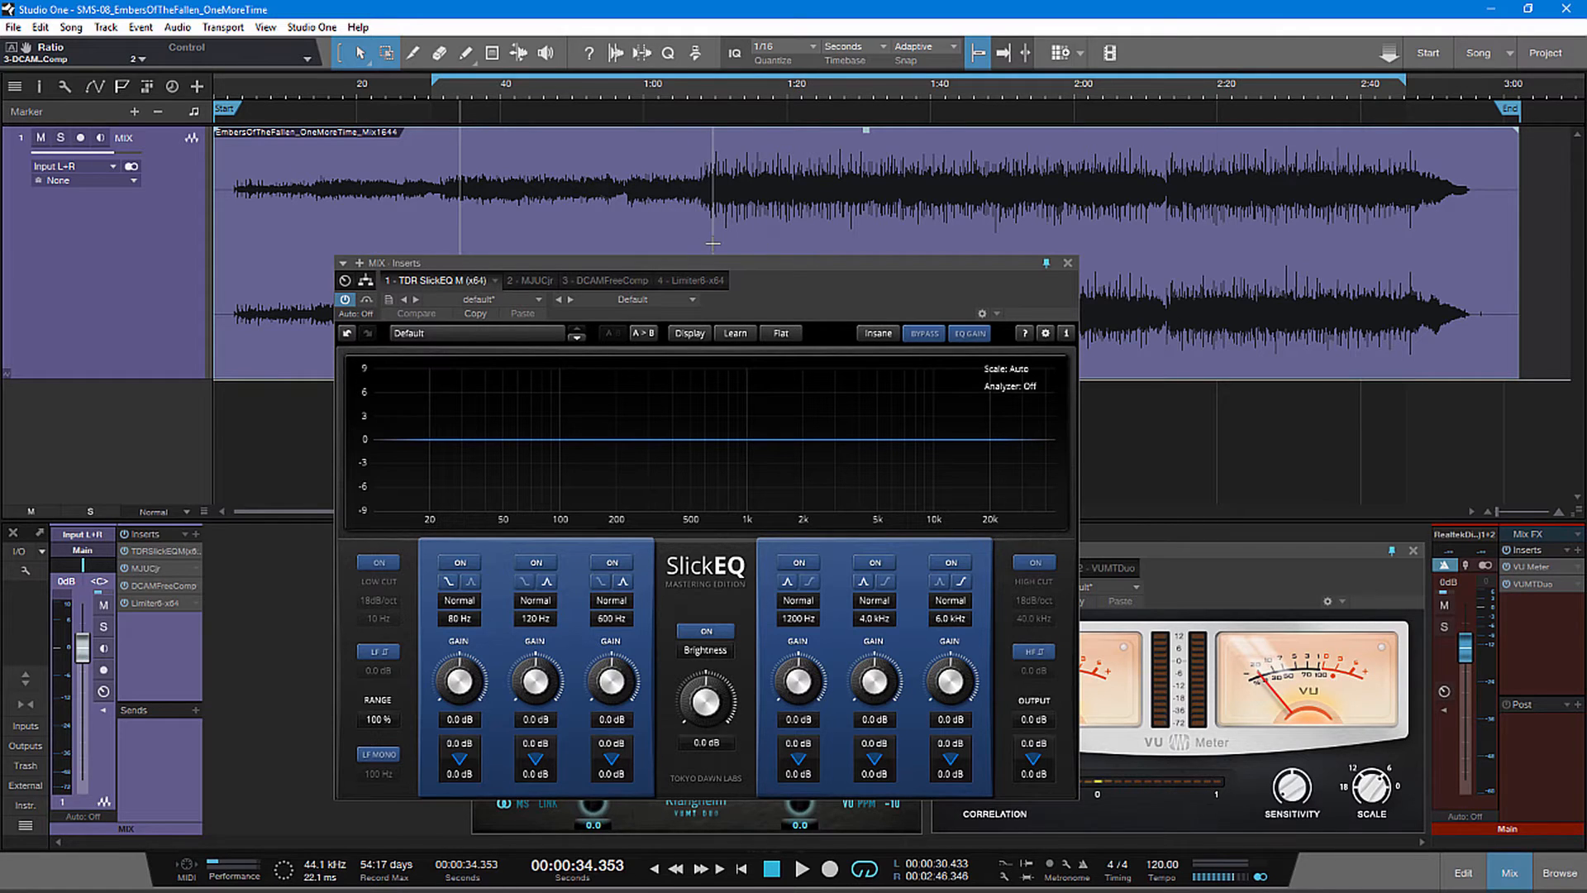
{"action": "left_click_drag", "start_coordinate": [773, 271], "coordinate": [763, 290]}
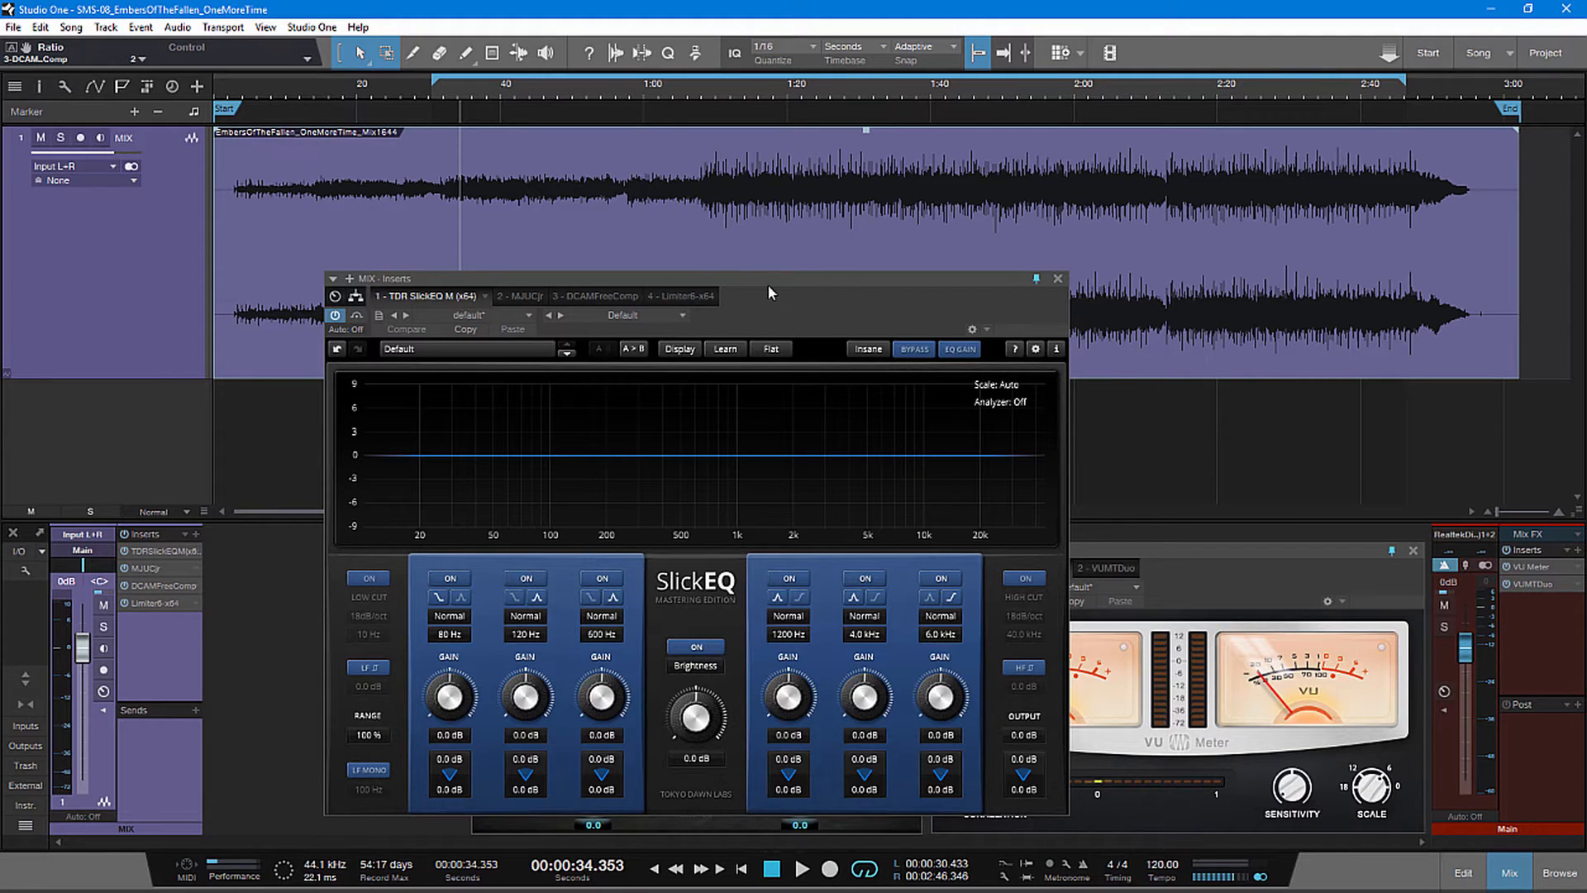
{"action": "left_click_drag", "start_coordinate": [772, 294], "coordinate": [786, 265]}
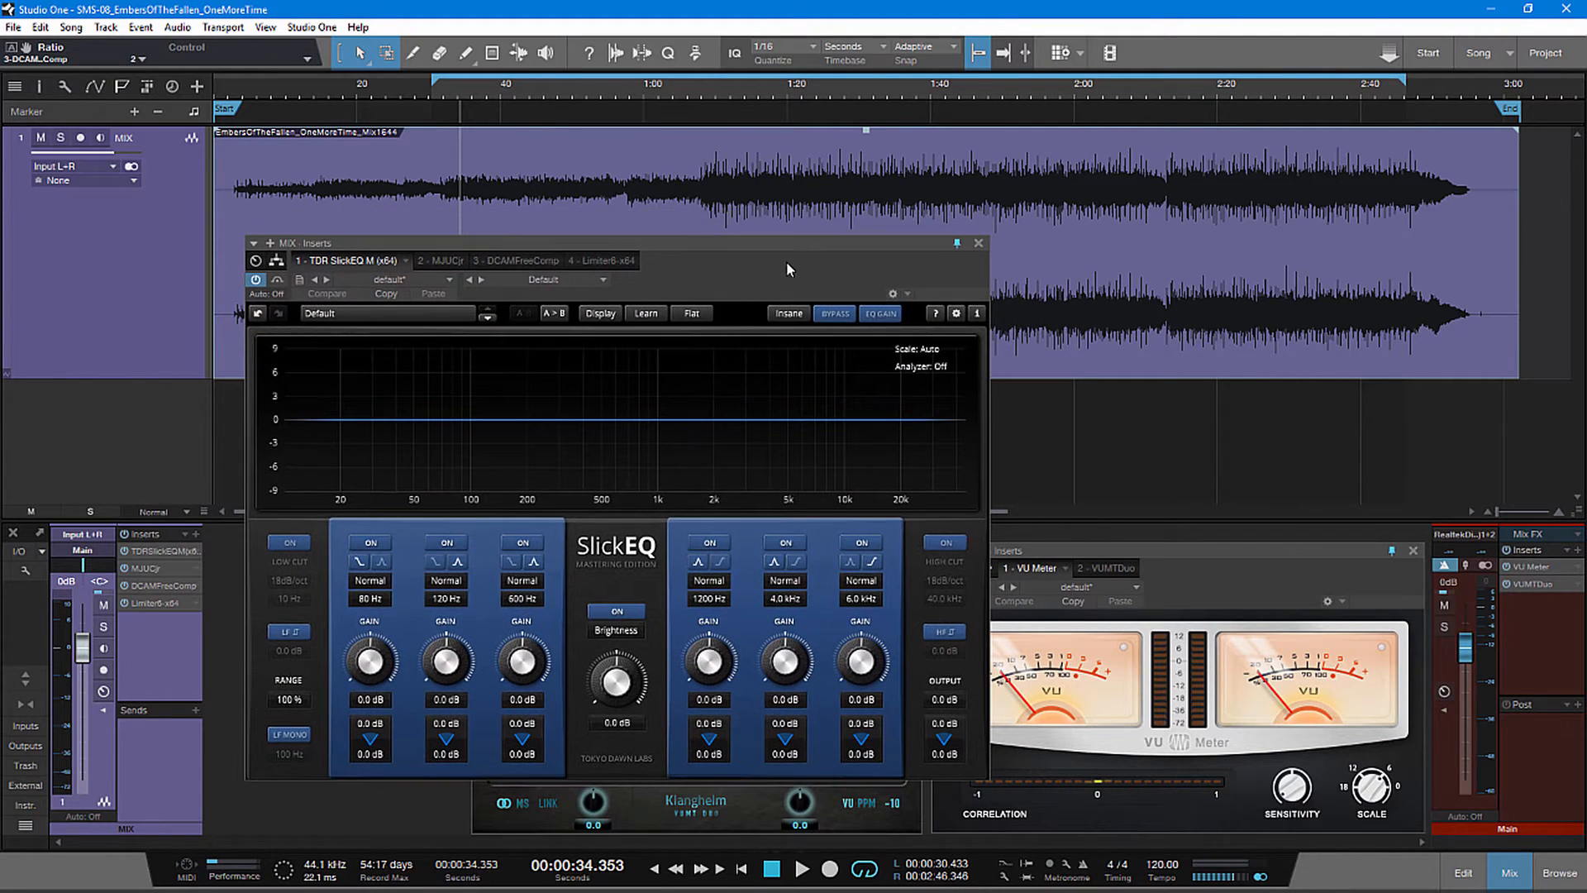
- While playing from about 1:09, boost SlickEQ's band 6 by 3.0 dB at 2497 Hz and band 5 by 1.6 dB at 8.1 kHz
{"action": "left_click", "coordinate": [708, 93]}
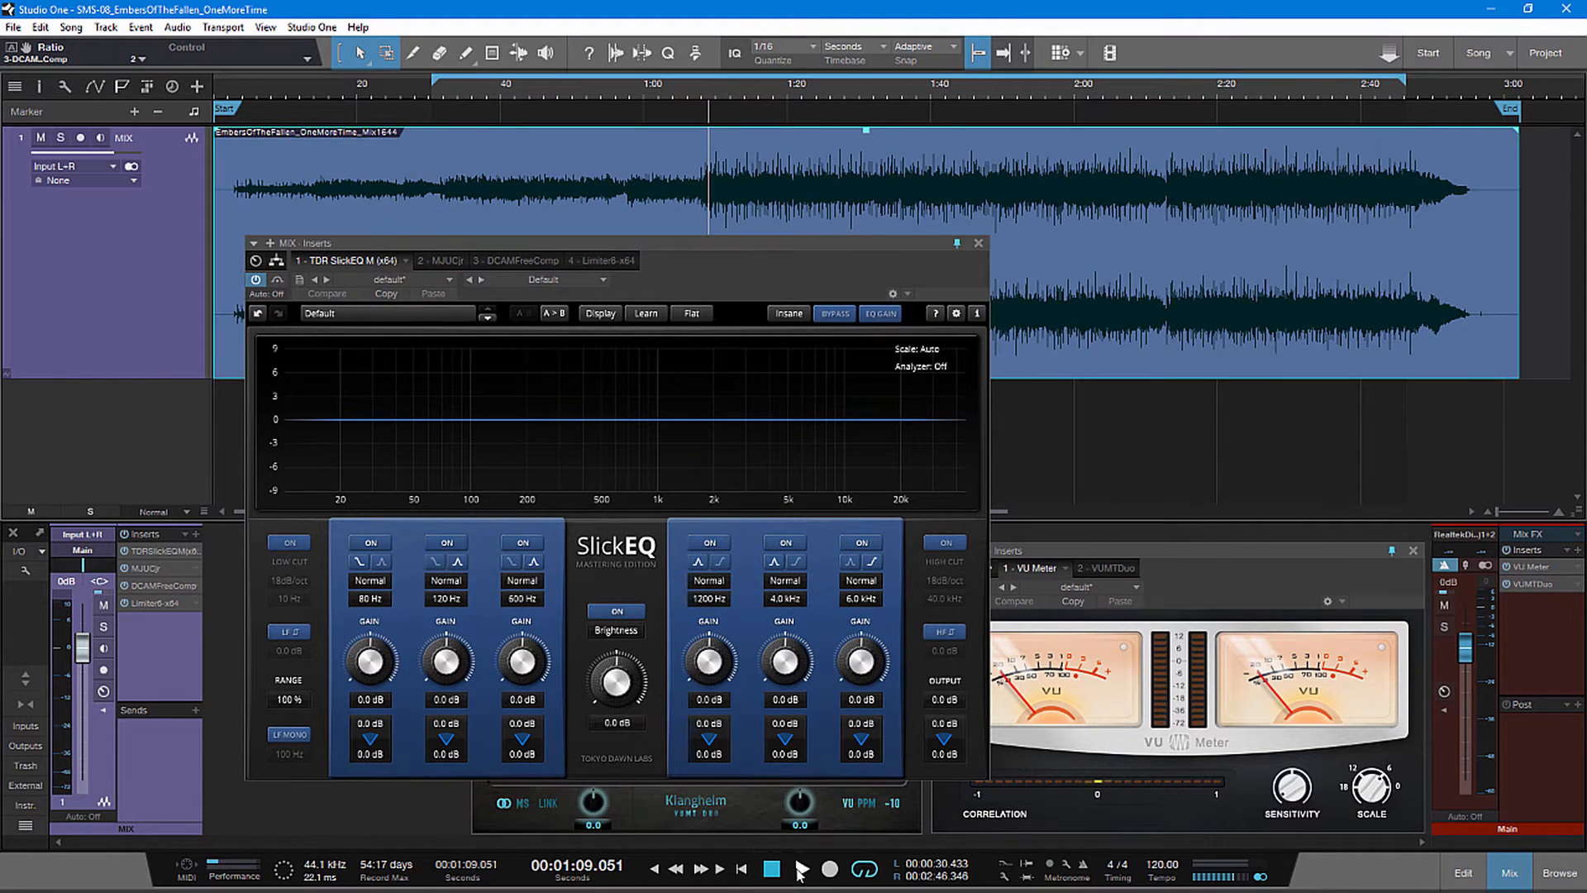
{"action": "left_click", "coordinate": [799, 869]}
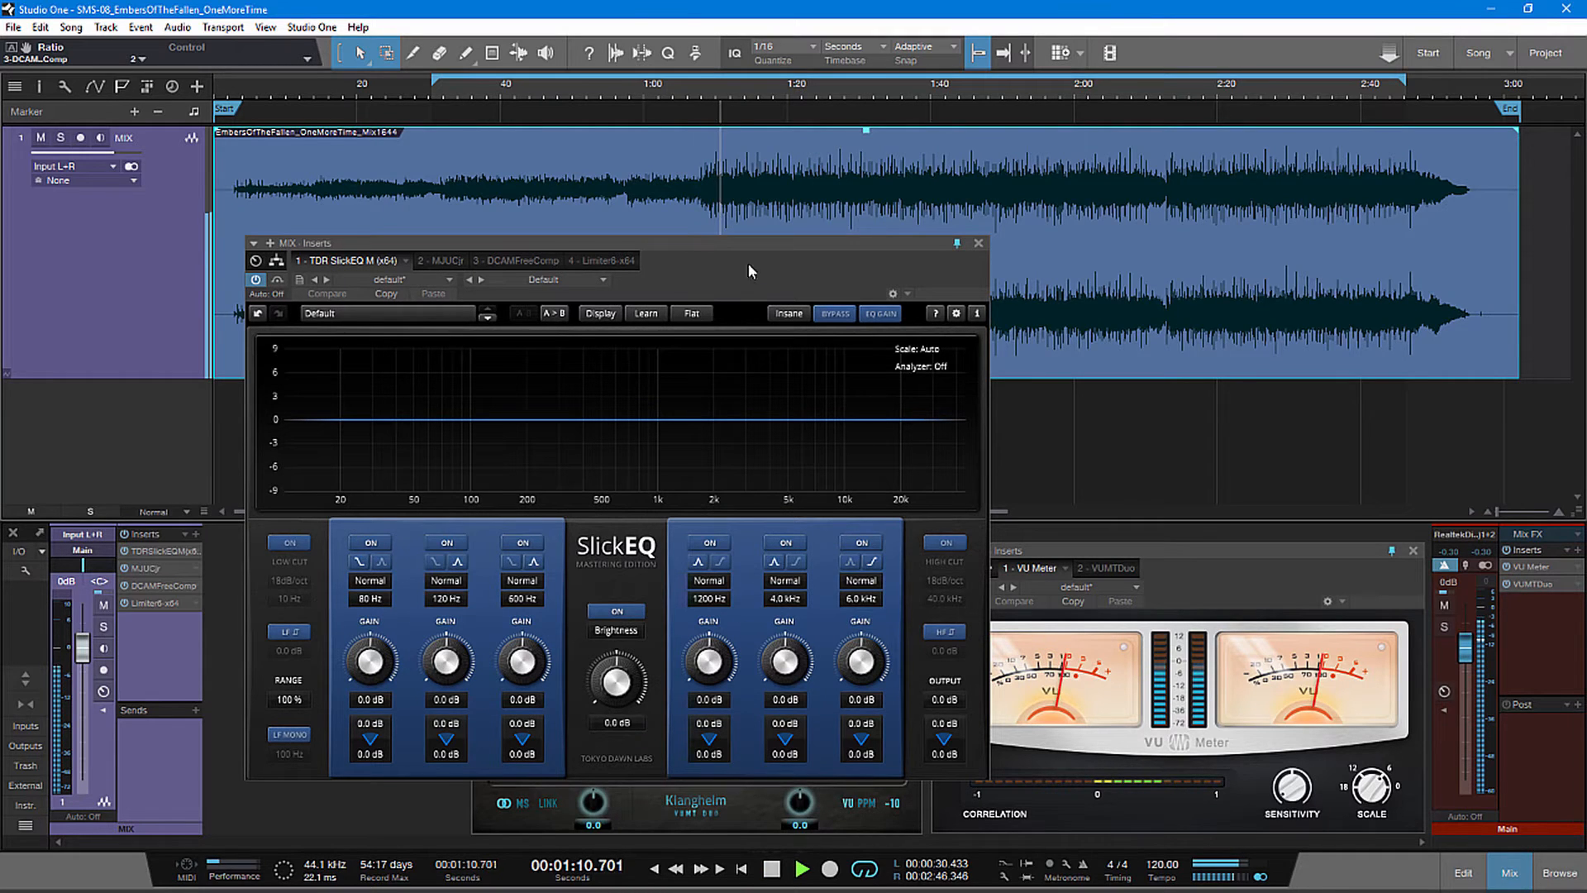
{"action": "left_click_drag", "start_coordinate": [749, 271], "coordinate": [768, 245]}
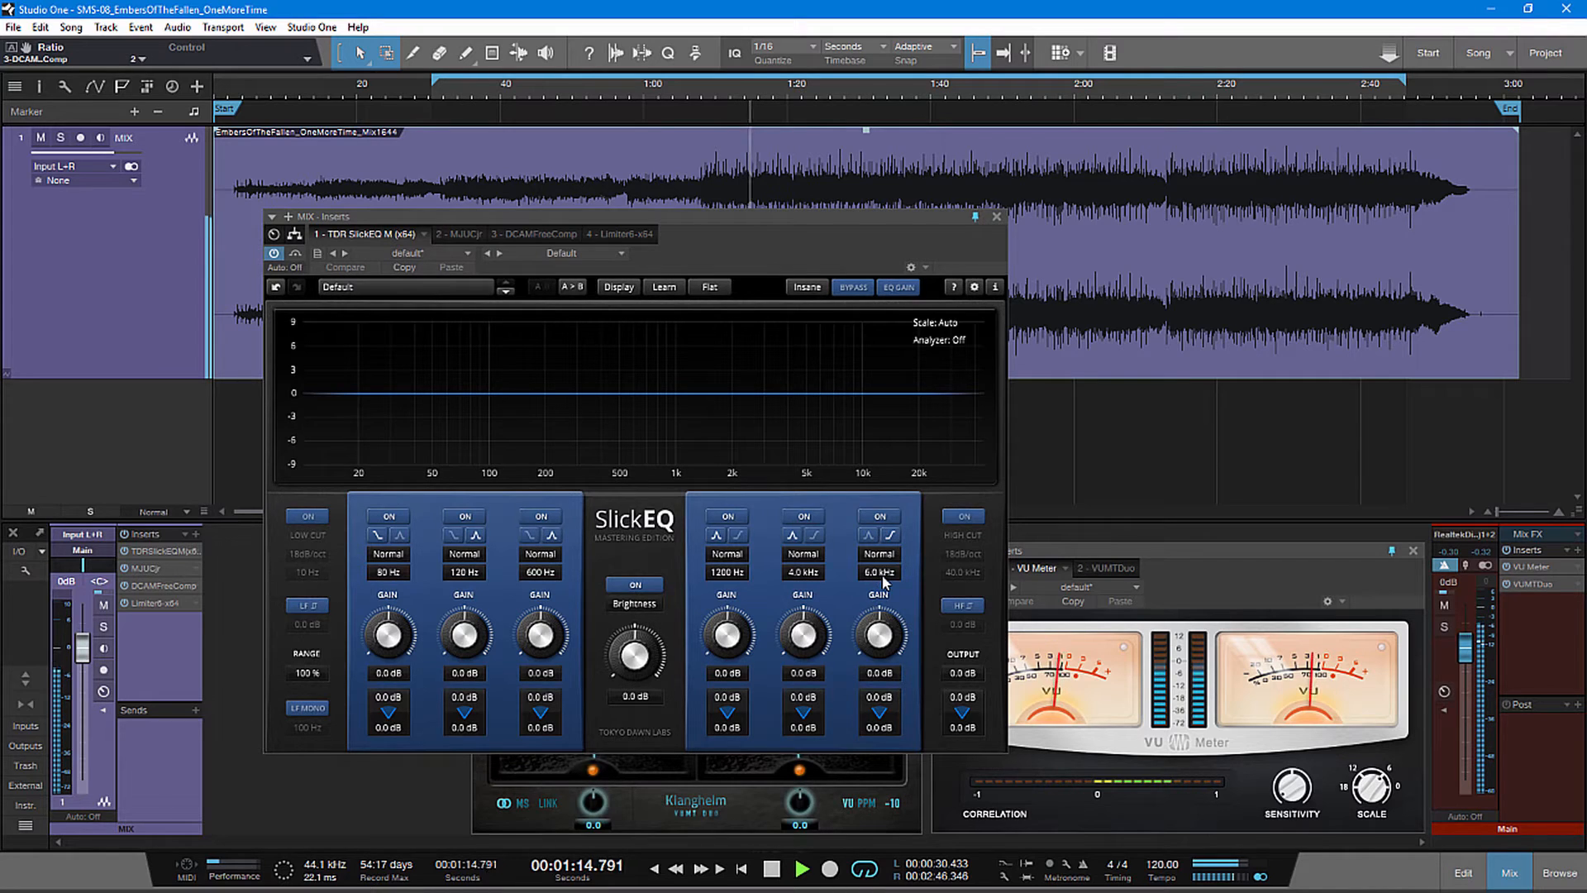
{"action": "left_click_drag", "start_coordinate": [876, 571], "coordinate": [815, 533]}
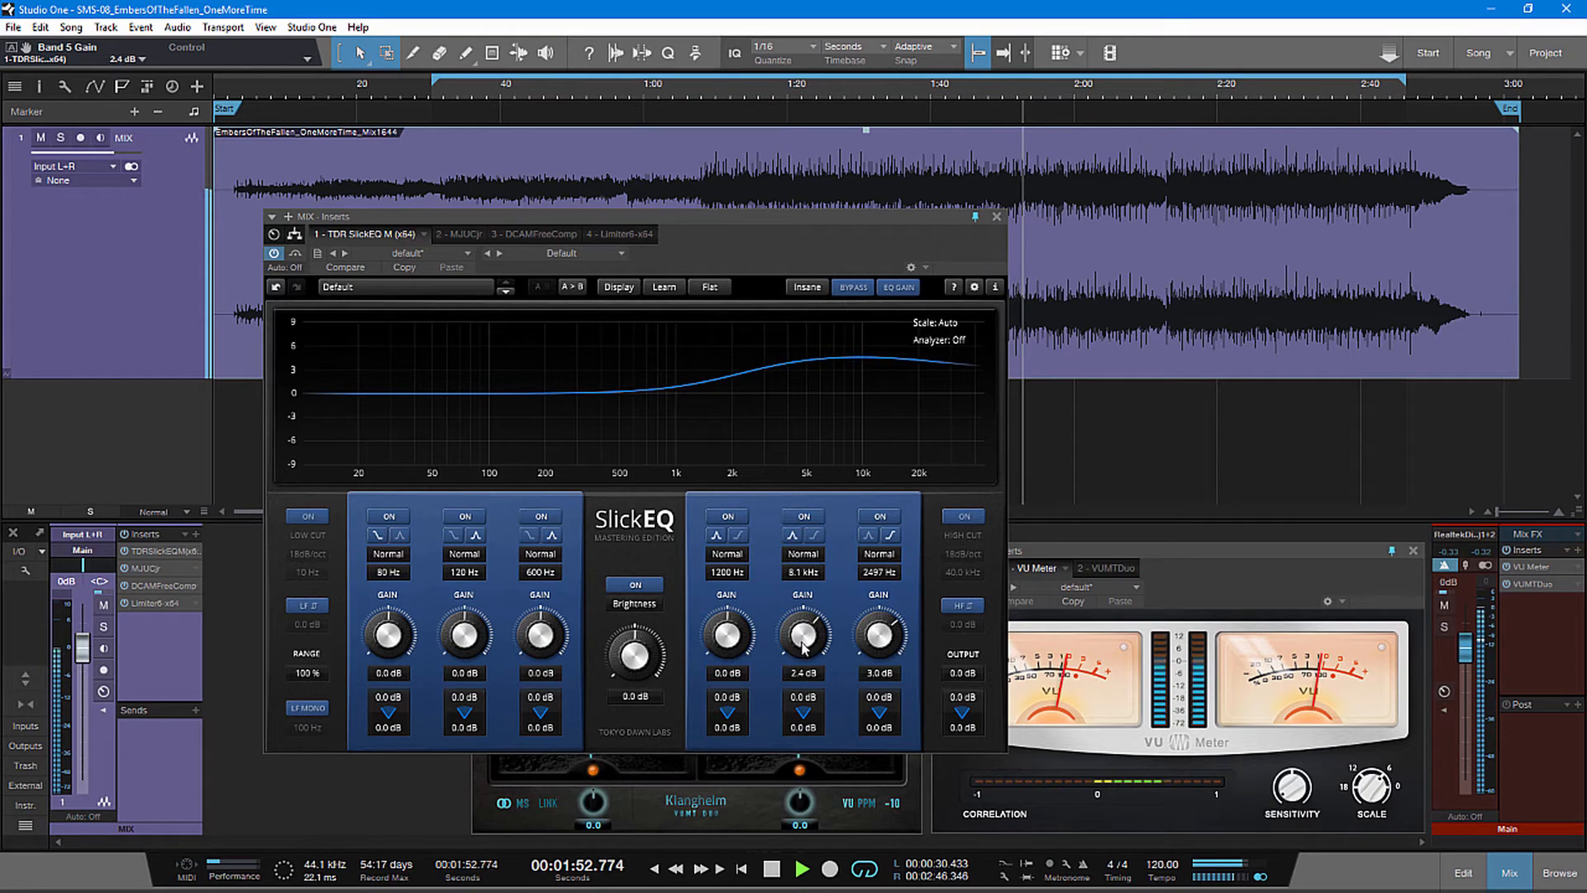
{"action": "left_click_drag", "start_coordinate": [803, 643], "coordinate": [805, 576]}
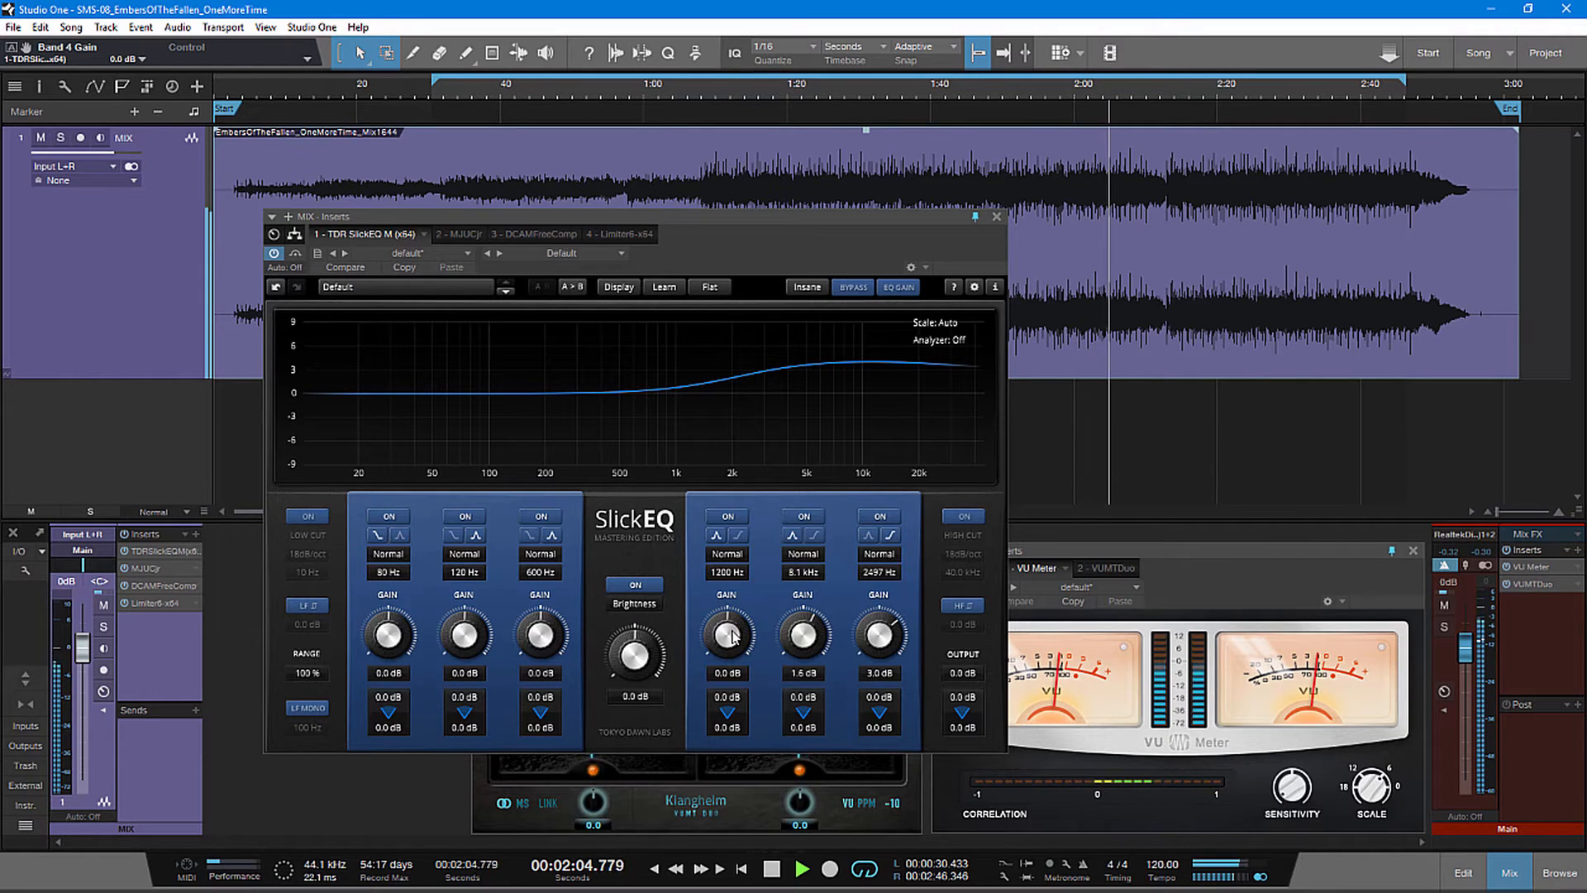
- Set SlickEQ's band 4 to 3.3 kHz with 1.5 dB of gain and a Shallow I curve, trying Shallow II first
{"action": "left_click_drag", "start_coordinate": [734, 636], "coordinate": [739, 496]}
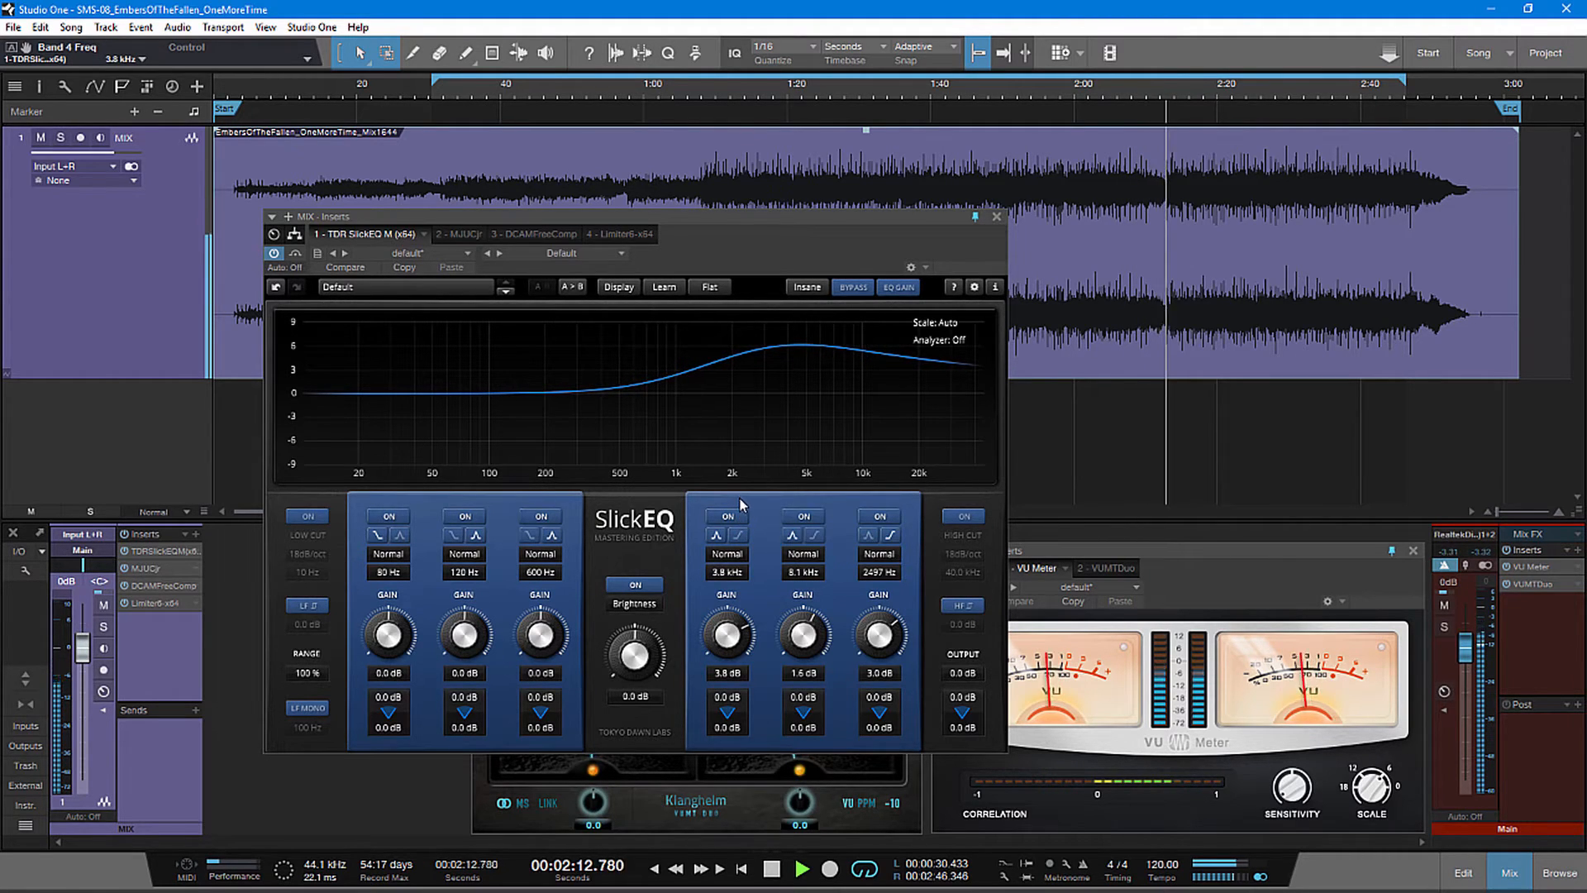
{"action": "left_click_drag", "start_coordinate": [735, 572], "coordinate": [700, 697]}
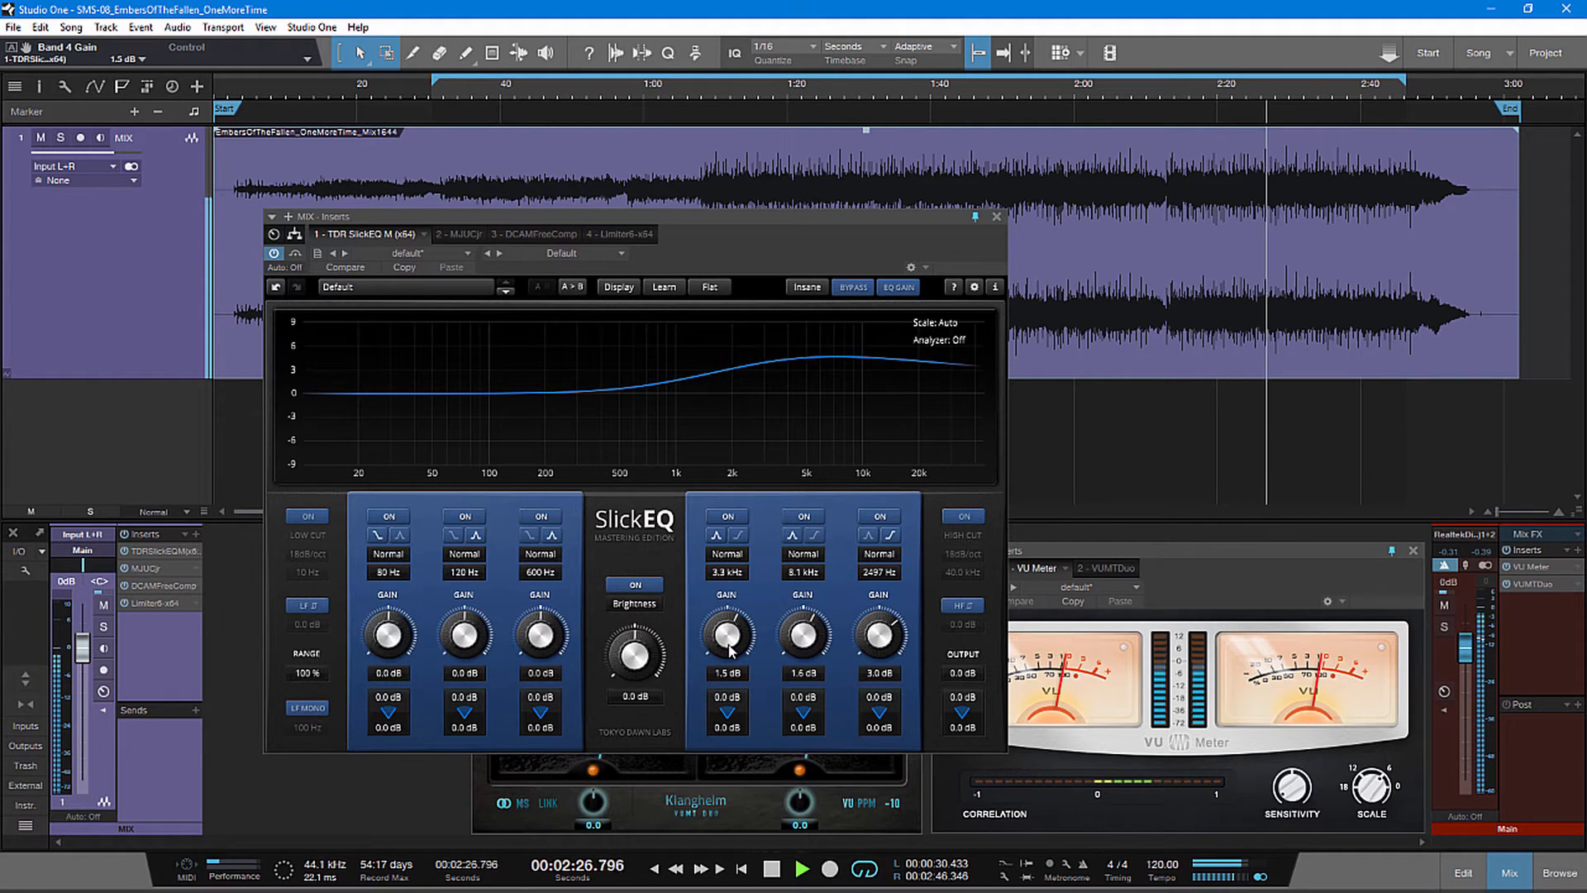
{"action": "left_click", "coordinate": [738, 554]}
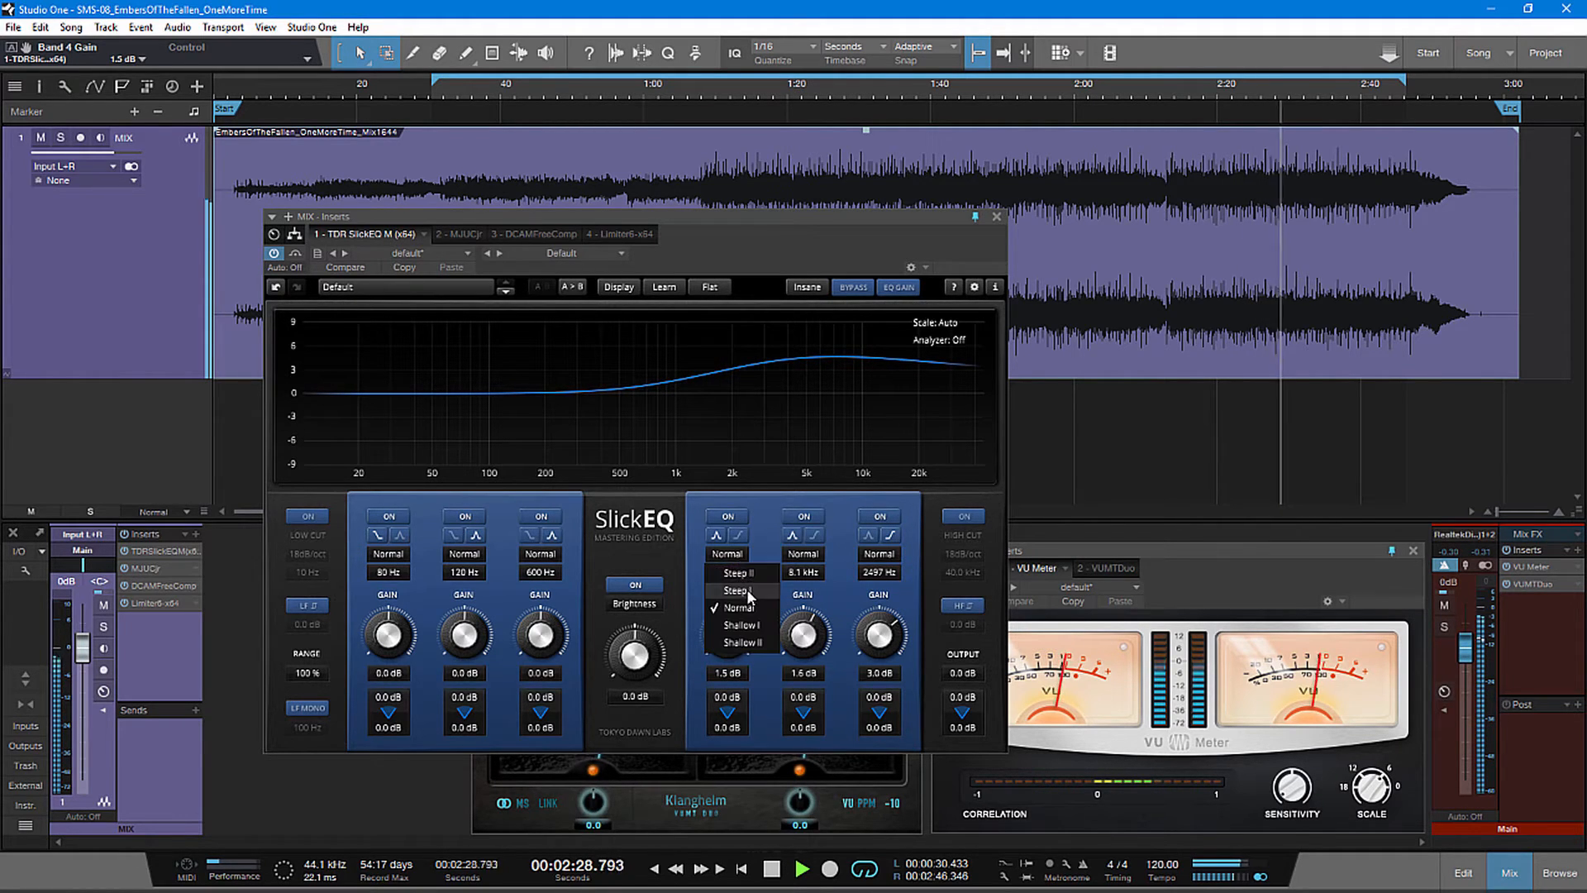
{"action": "left_click", "coordinate": [744, 642]}
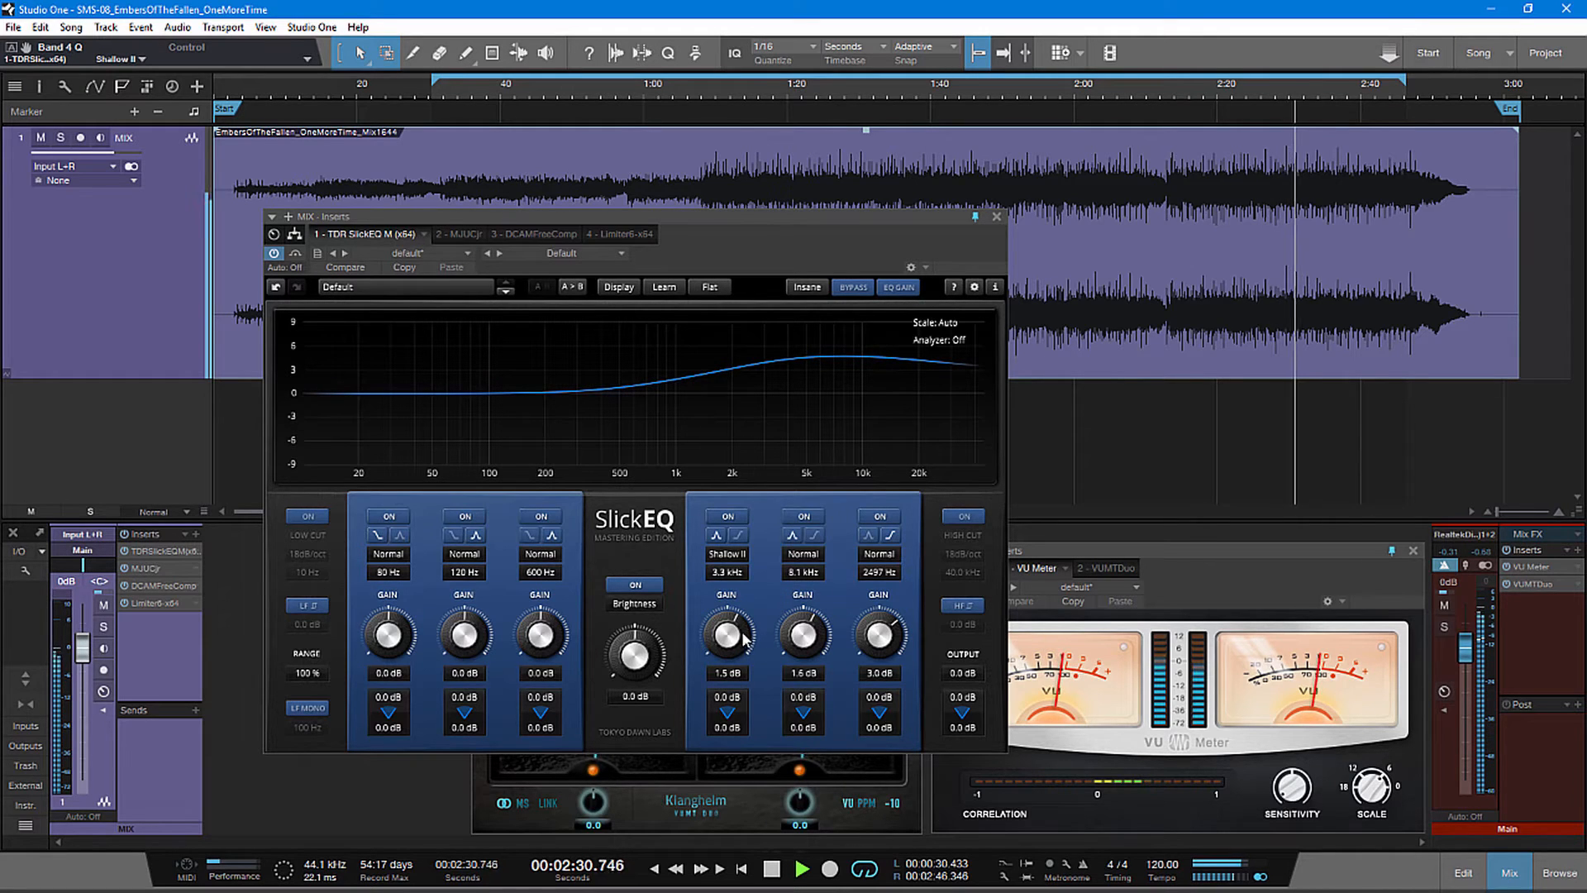
{"action": "left_click", "coordinate": [731, 551]}
{"action": "left_click", "coordinate": [745, 636]}
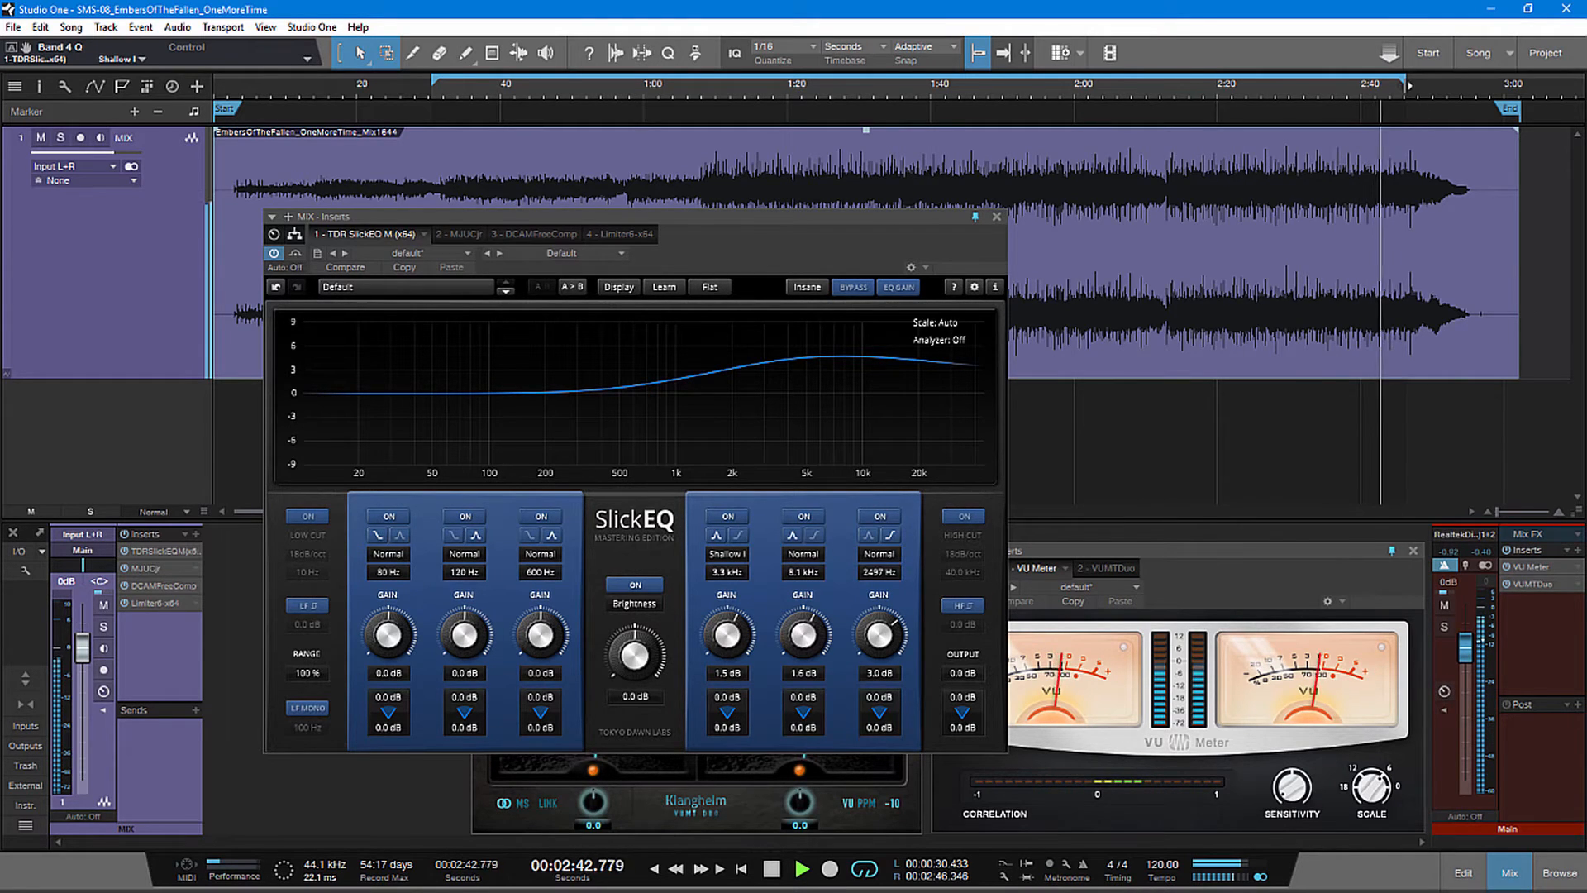
- Extend the loop to run from about 0:03 to 2:55, listen to the quiet opening of the mix, and stop playback
{"action": "left_click_drag", "start_coordinate": [1408, 85], "coordinate": [1470, 85]}
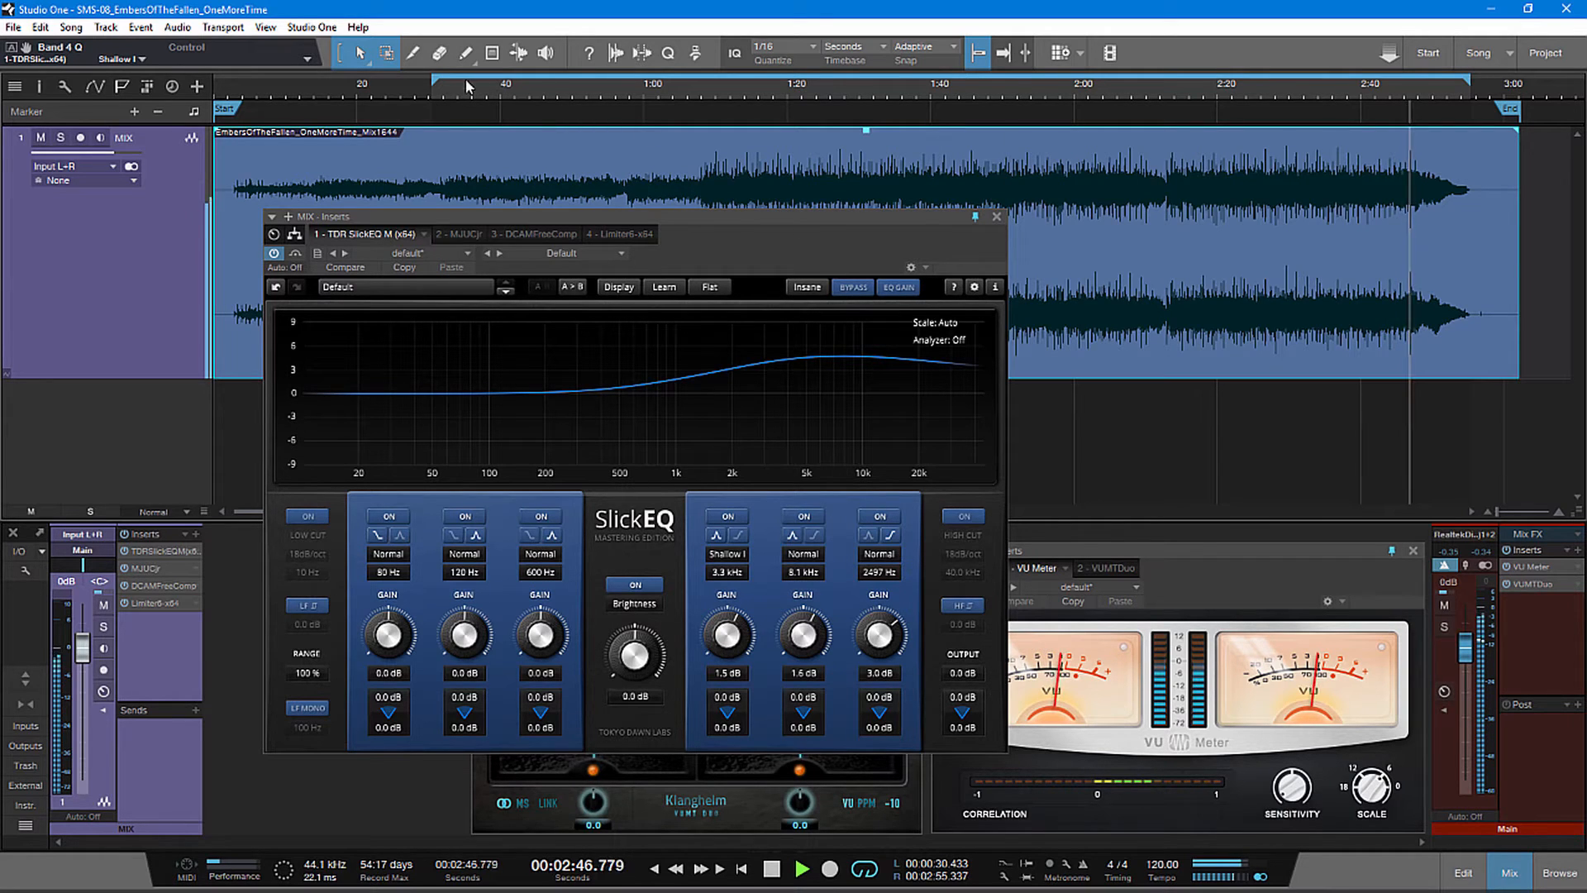
{"action": "left_click_drag", "start_coordinate": [432, 85], "coordinate": [245, 93]}
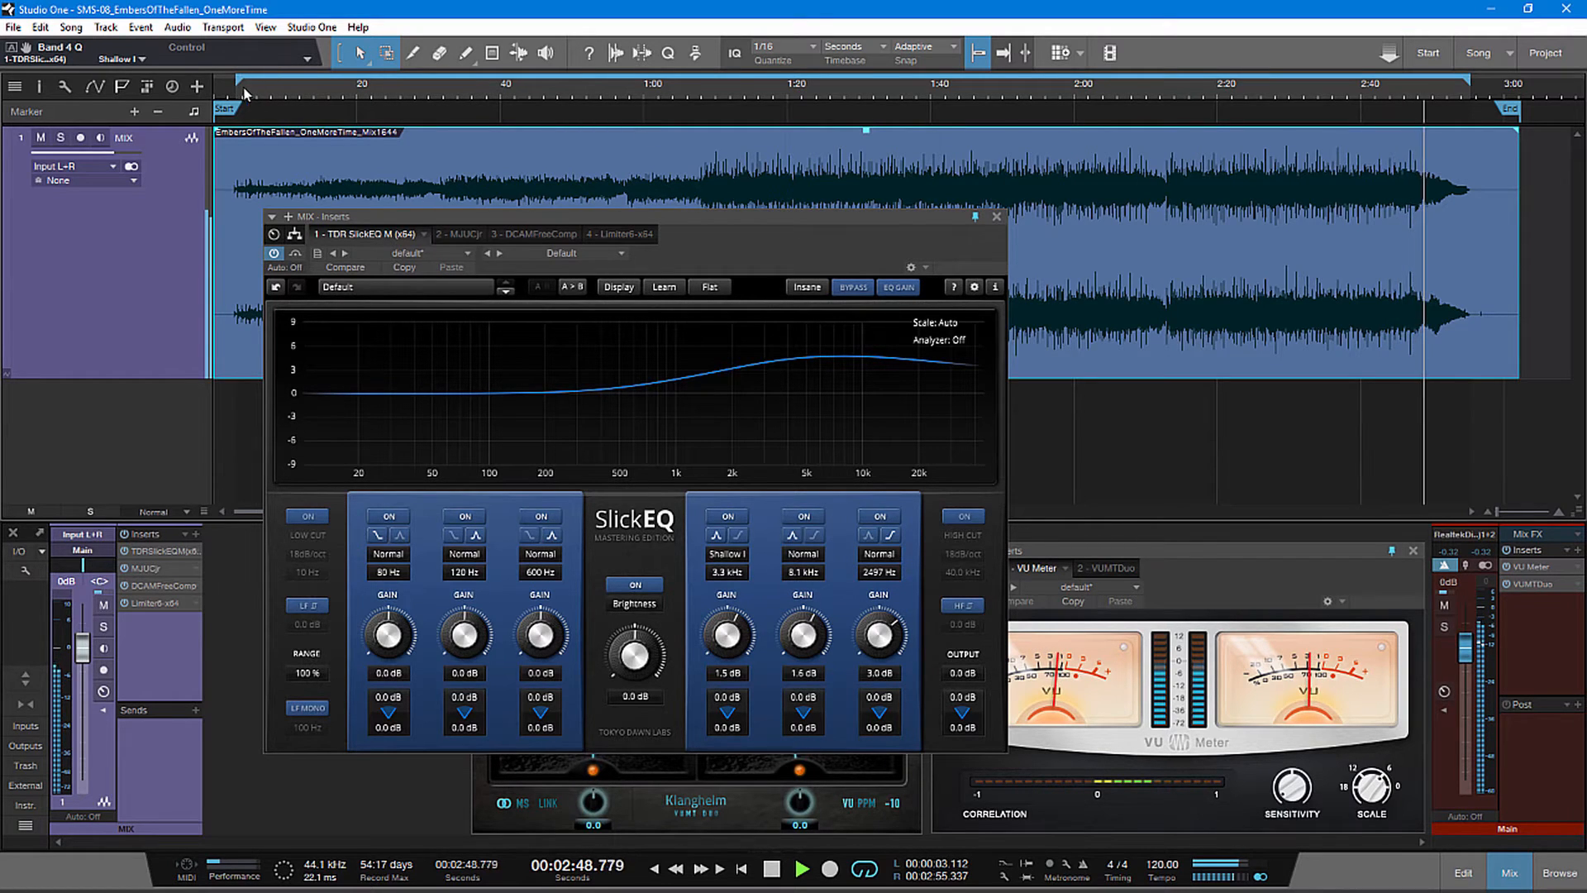
{"action": "left_click", "coordinate": [247, 92]}
{"action": "left_click", "coordinate": [314, 91]}
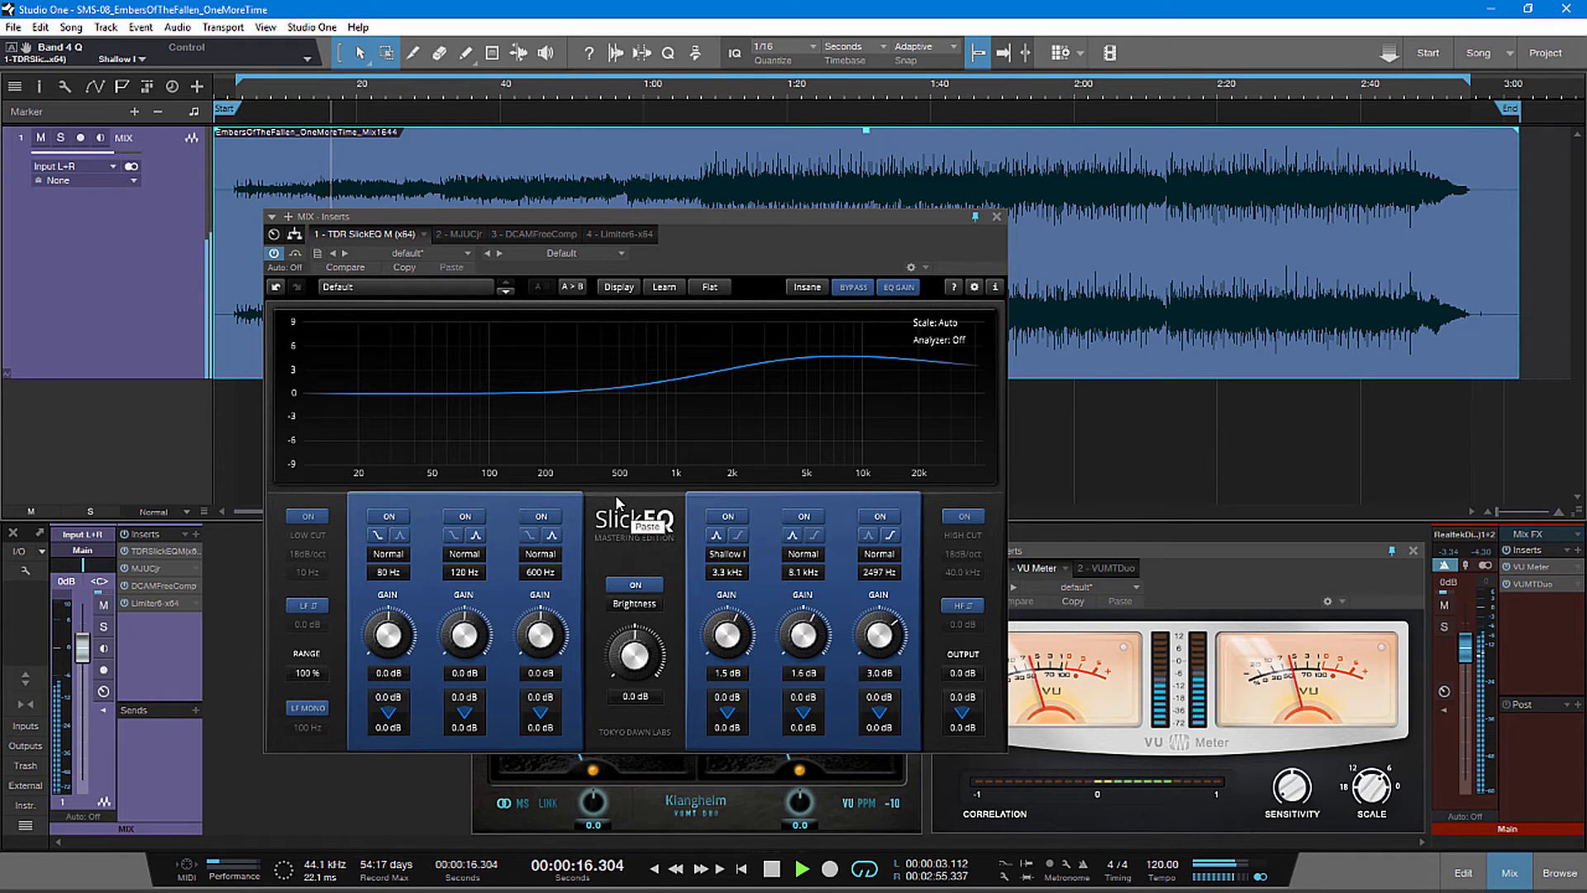
{"action": "left_click", "coordinate": [771, 868]}
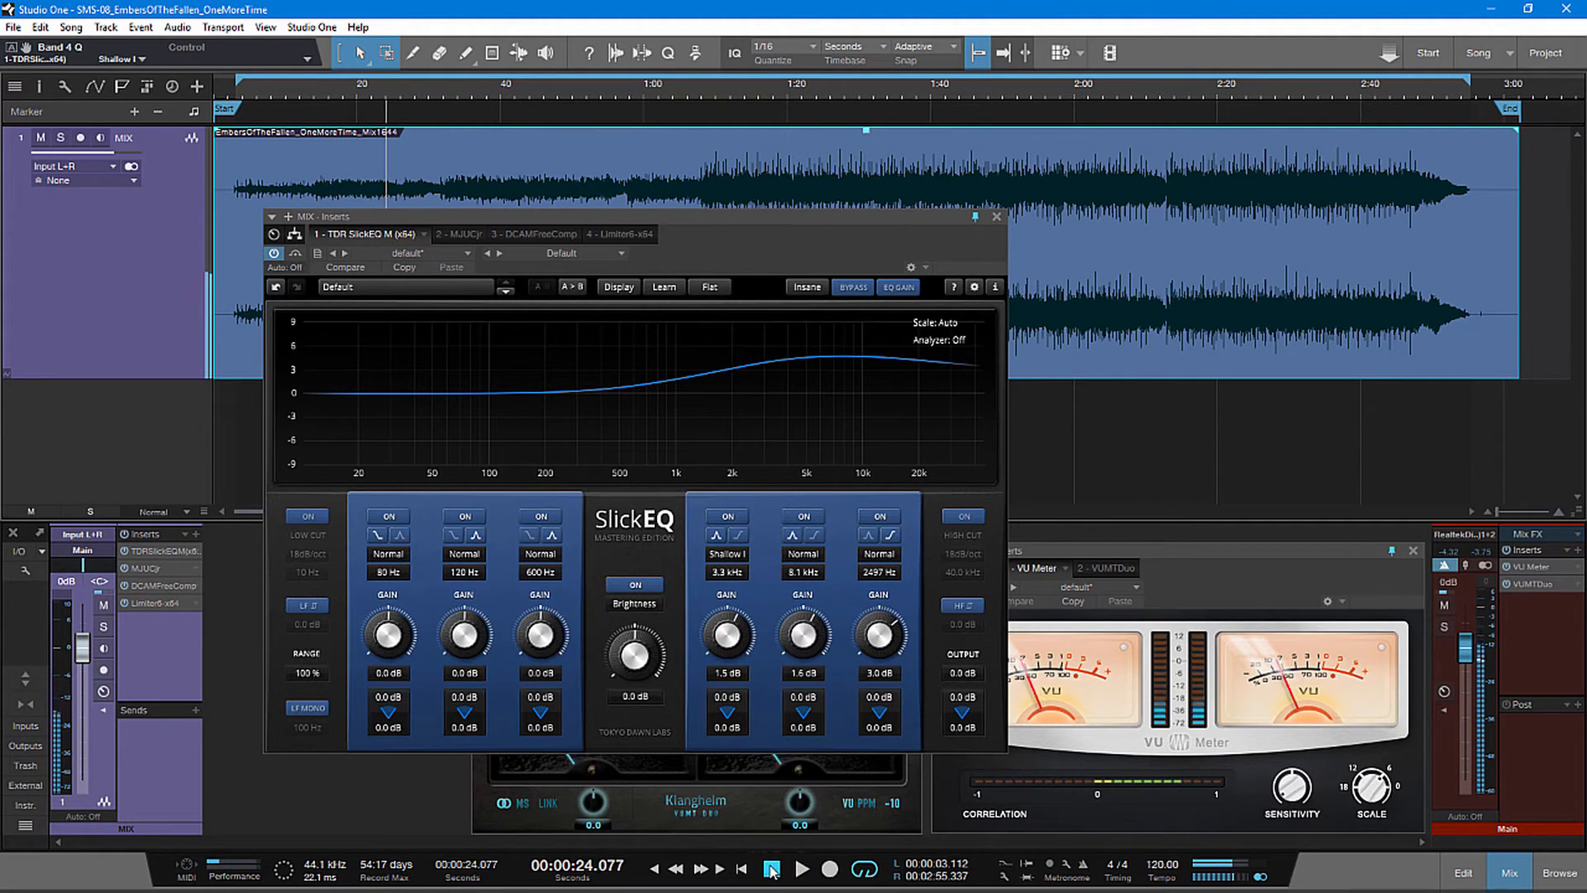
{"action": "left_click_drag", "start_coordinate": [759, 246], "coordinate": [954, 263]}
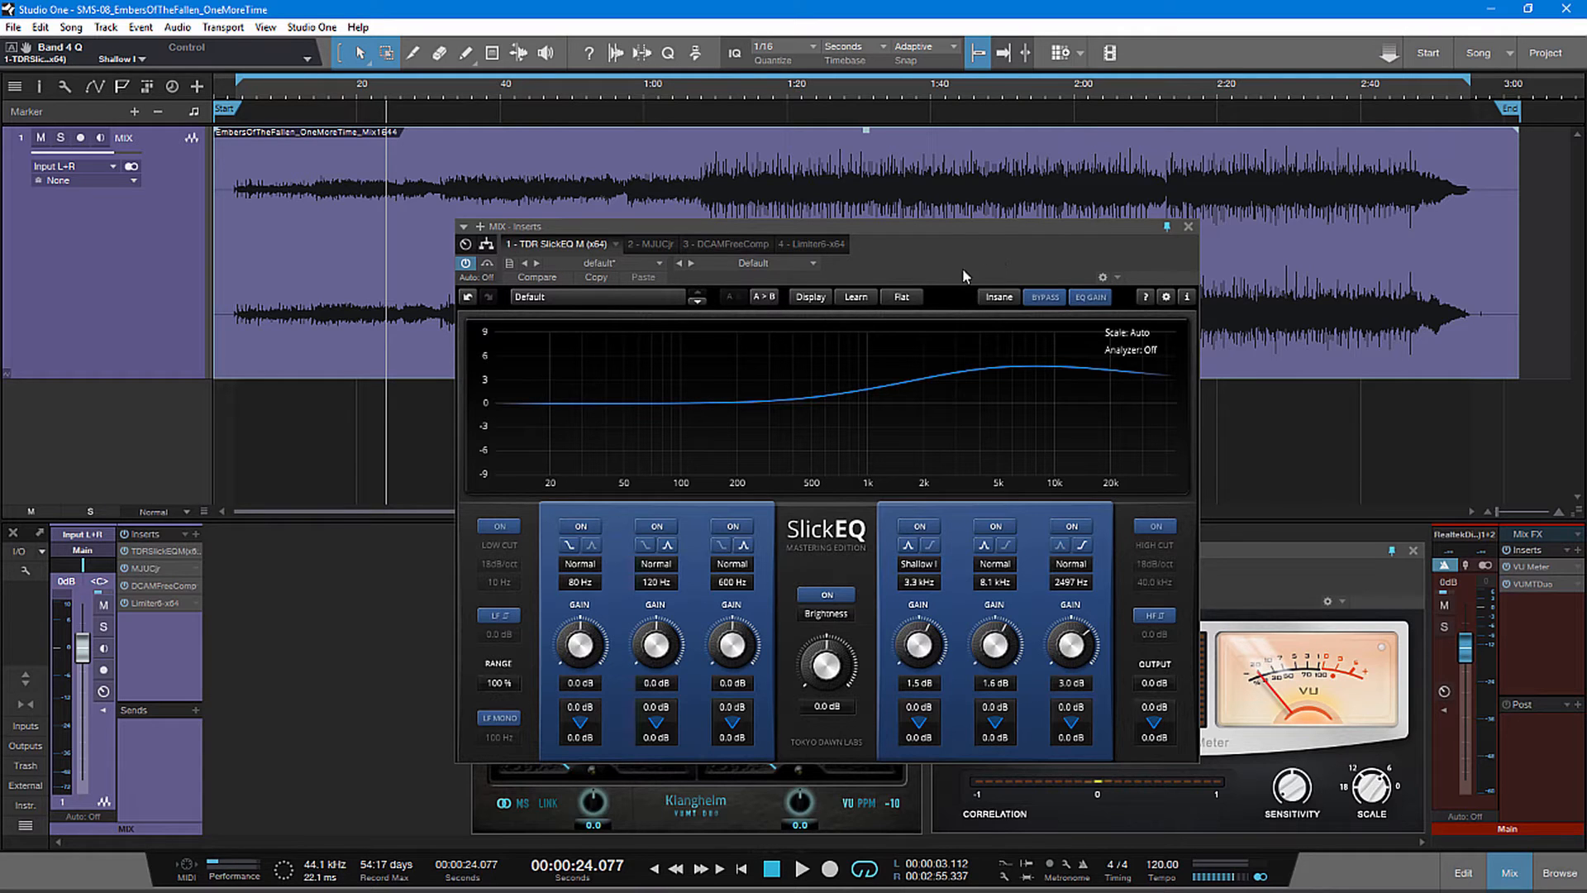
{"action": "left_click_drag", "start_coordinate": [926, 260], "coordinate": [994, 210]}
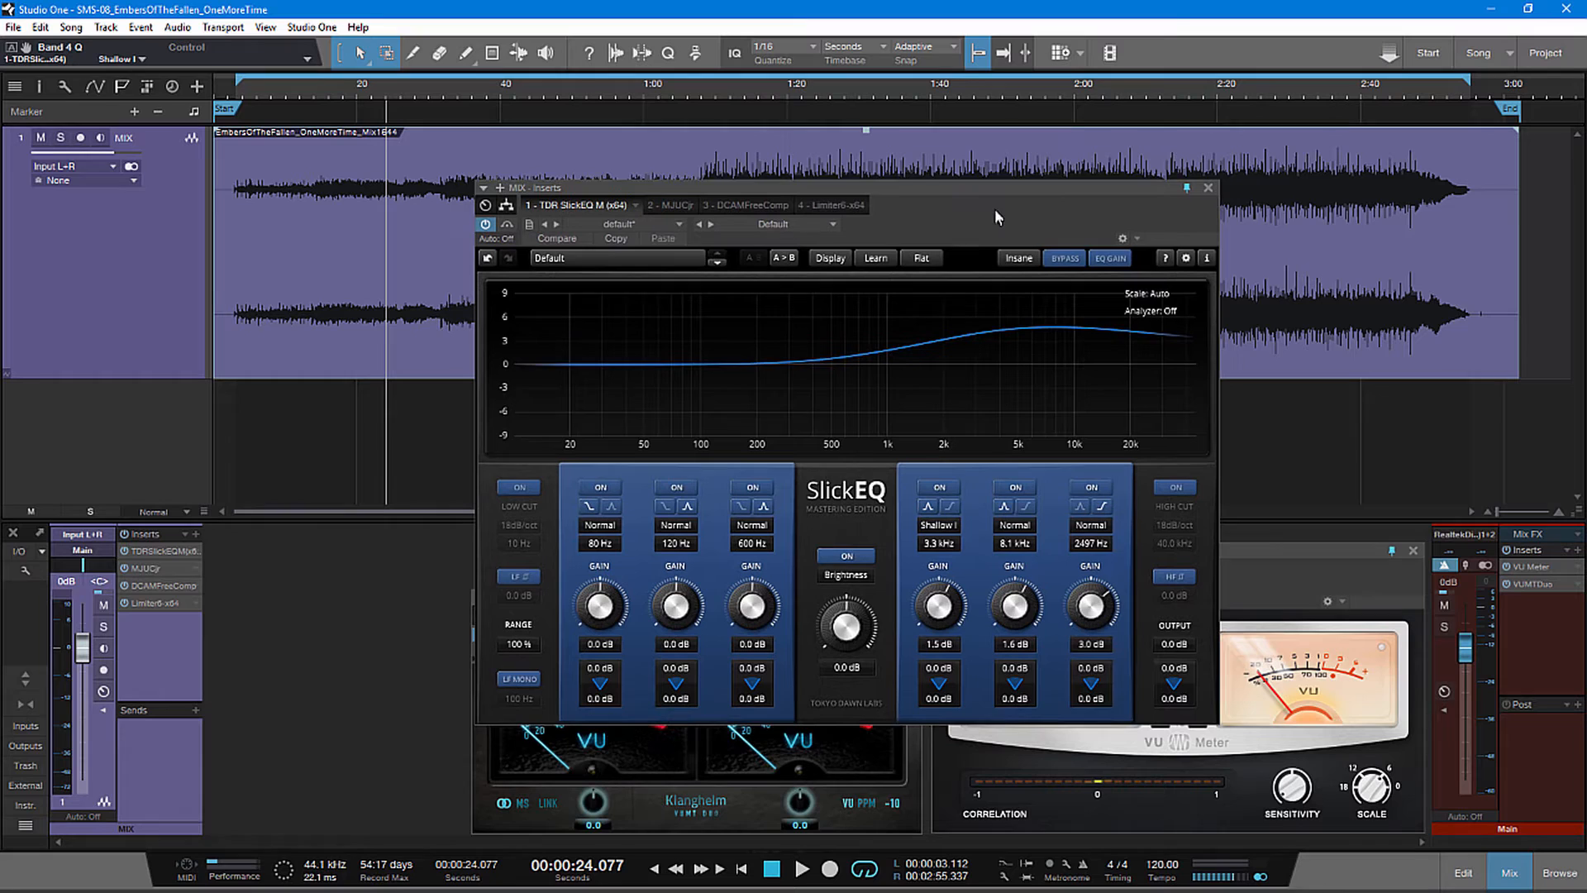
{"action": "left_click", "coordinate": [833, 260]}
{"action": "left_click", "coordinate": [833, 261]}
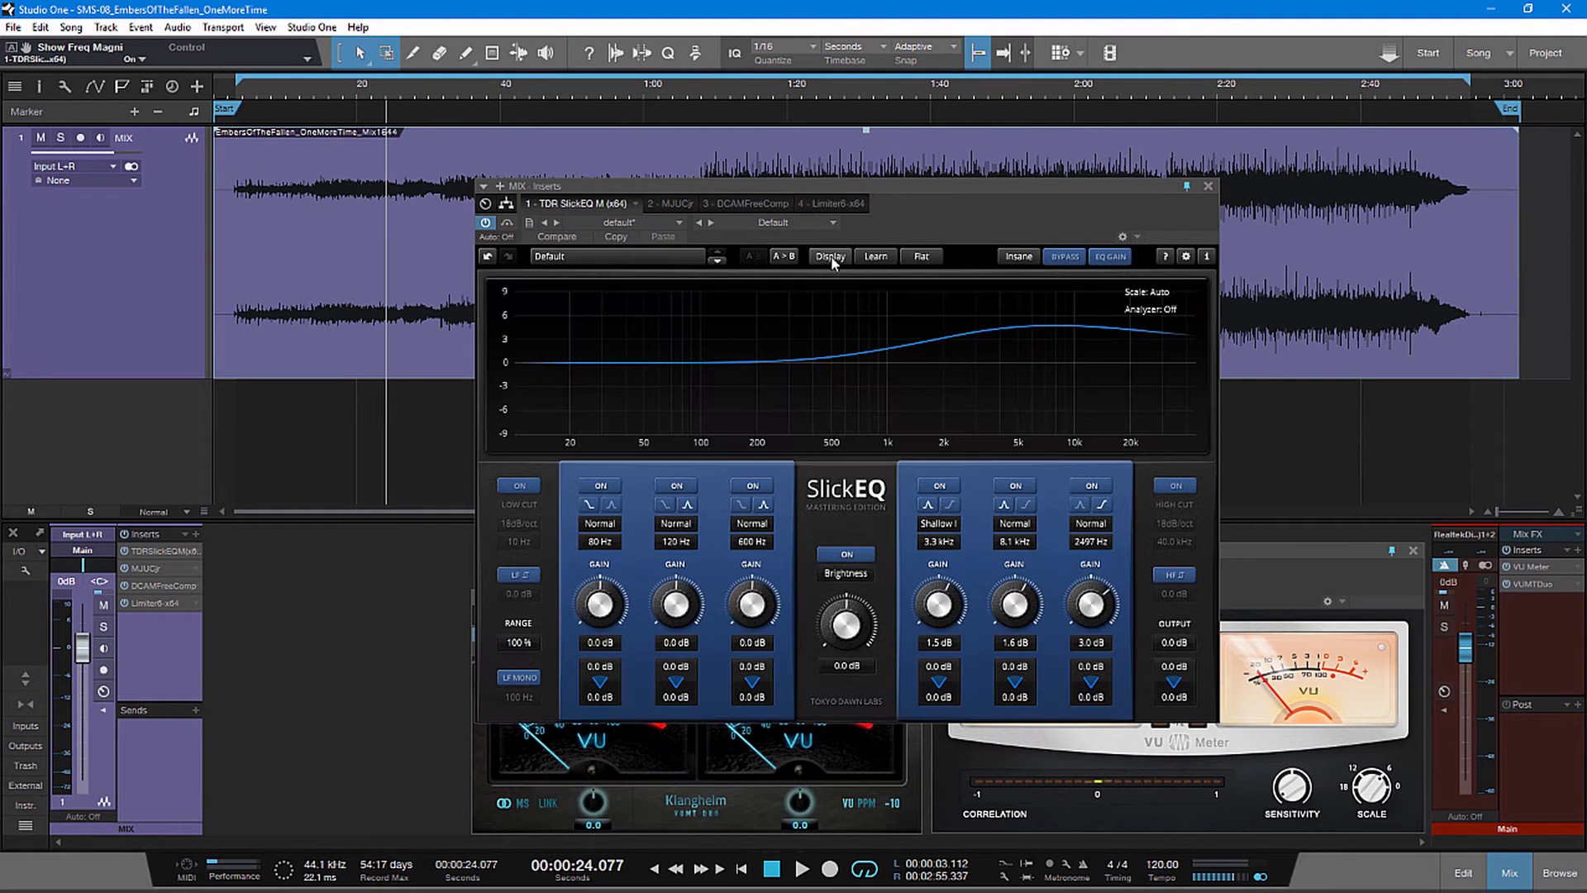
{"action": "left_click_drag", "start_coordinate": [891, 228], "coordinate": [890, 236]}
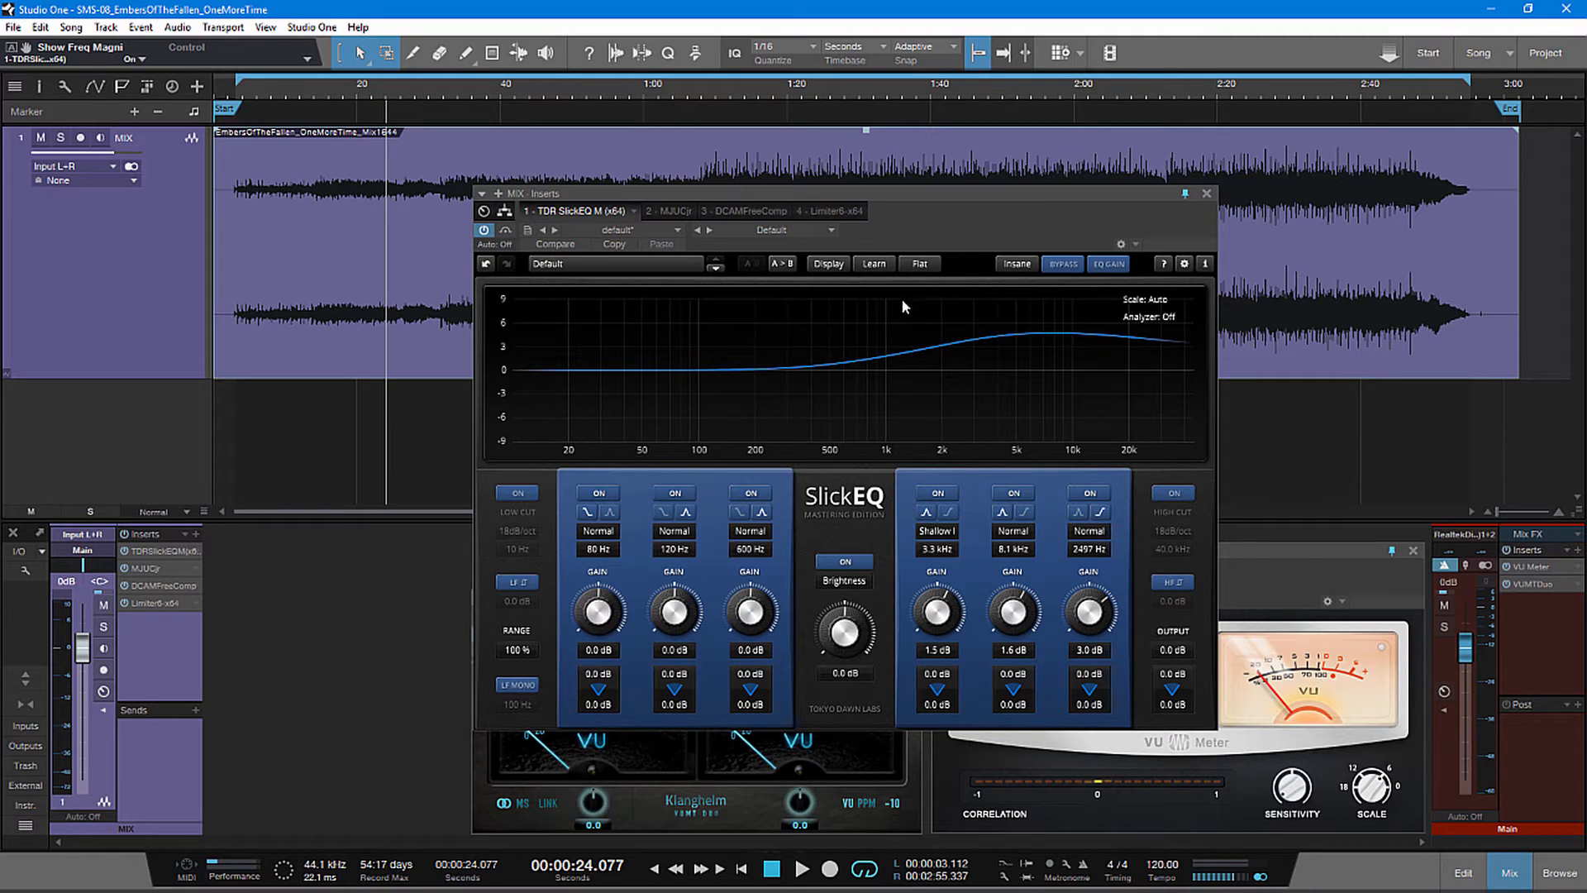
{"action": "left_click_drag", "start_coordinate": [937, 221], "coordinate": [971, 210]}
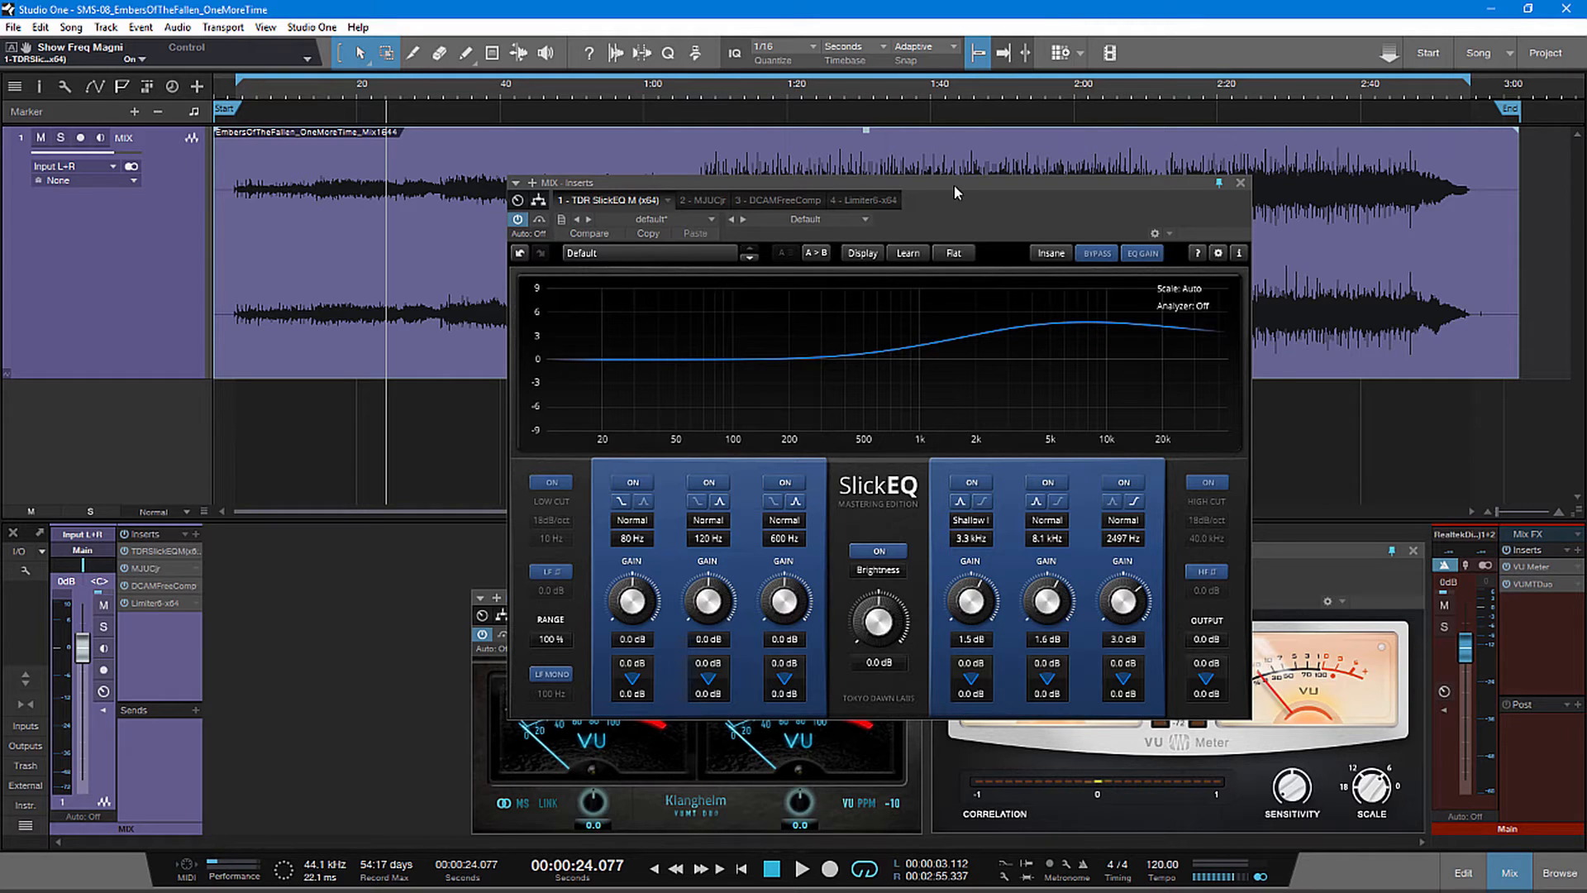
{"action": "left_click_drag", "start_coordinate": [947, 219], "coordinate": [1086, 267]}
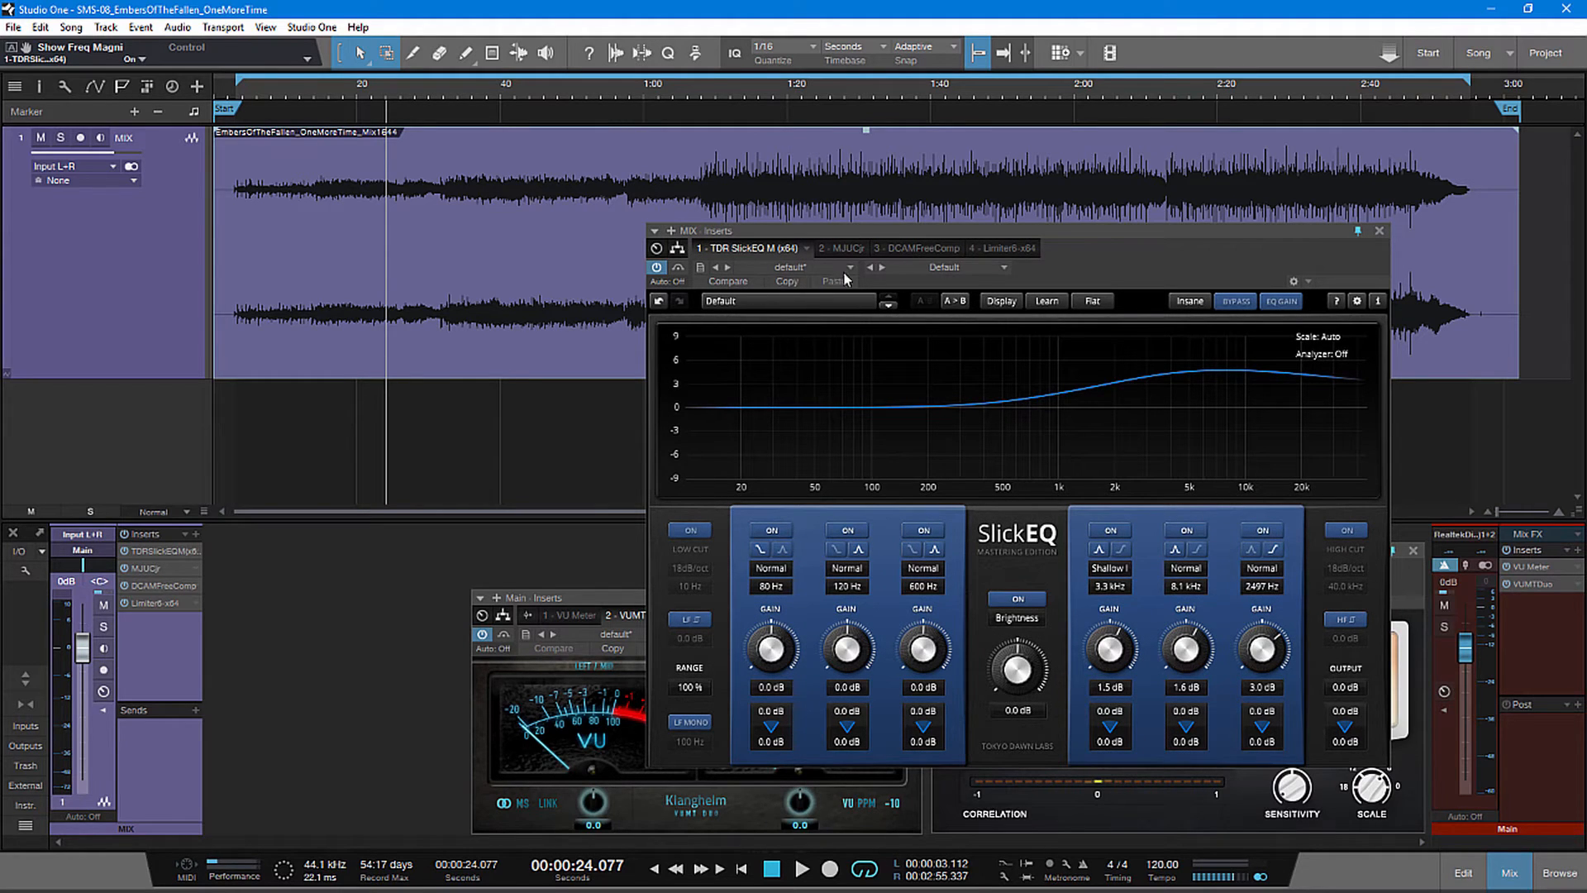
{"action": "left_click_drag", "start_coordinate": [1120, 266], "coordinate": [1097, 282]}
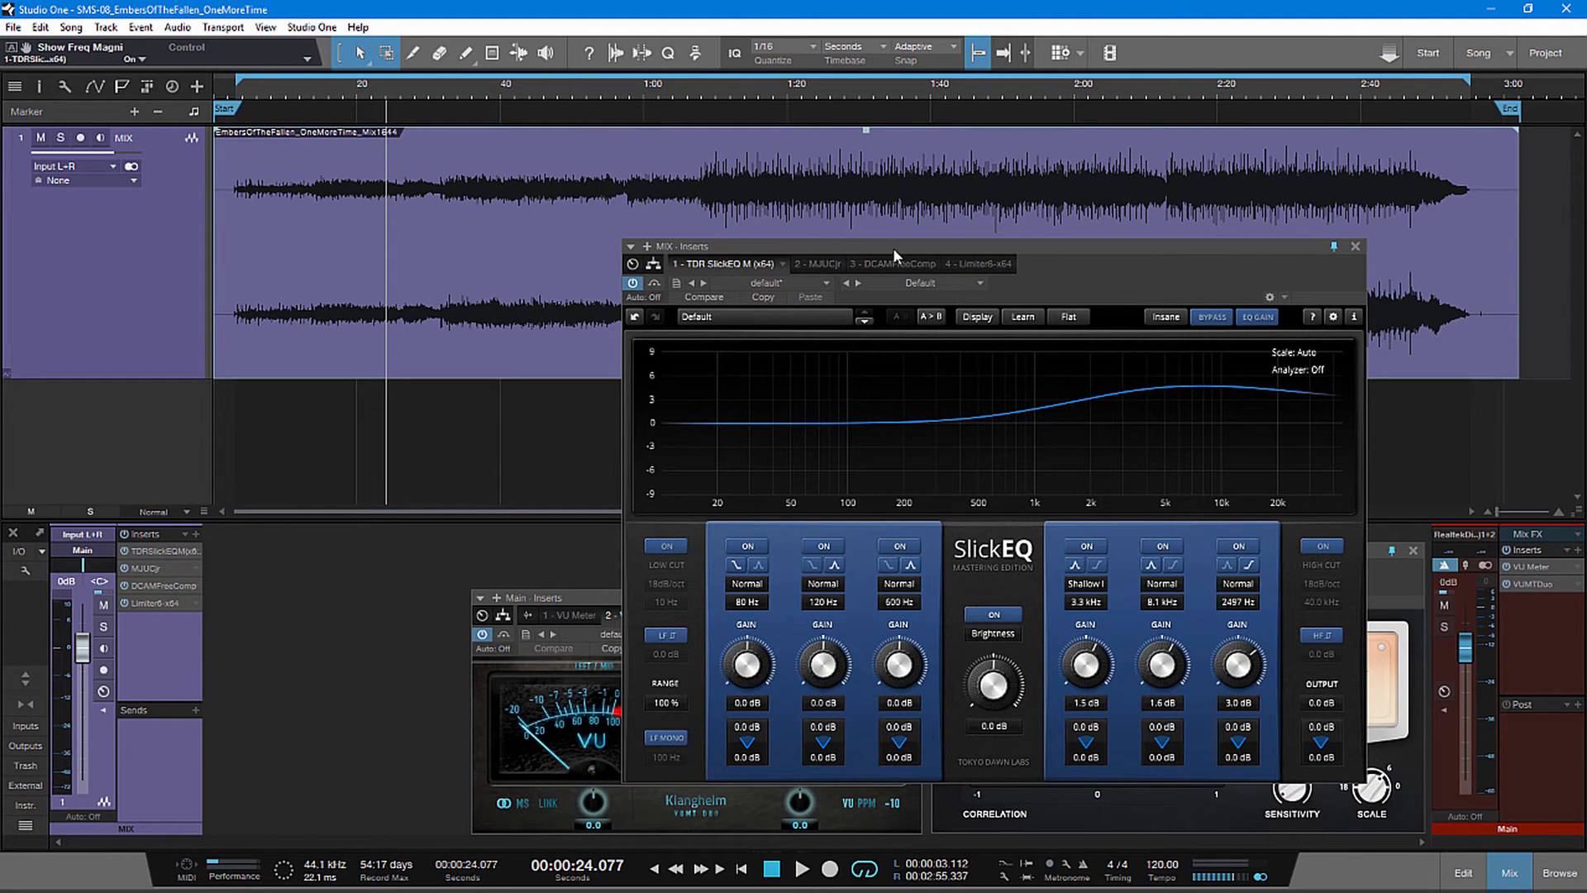
{"action": "left_click_drag", "start_coordinate": [893, 247], "coordinate": [834, 243]}
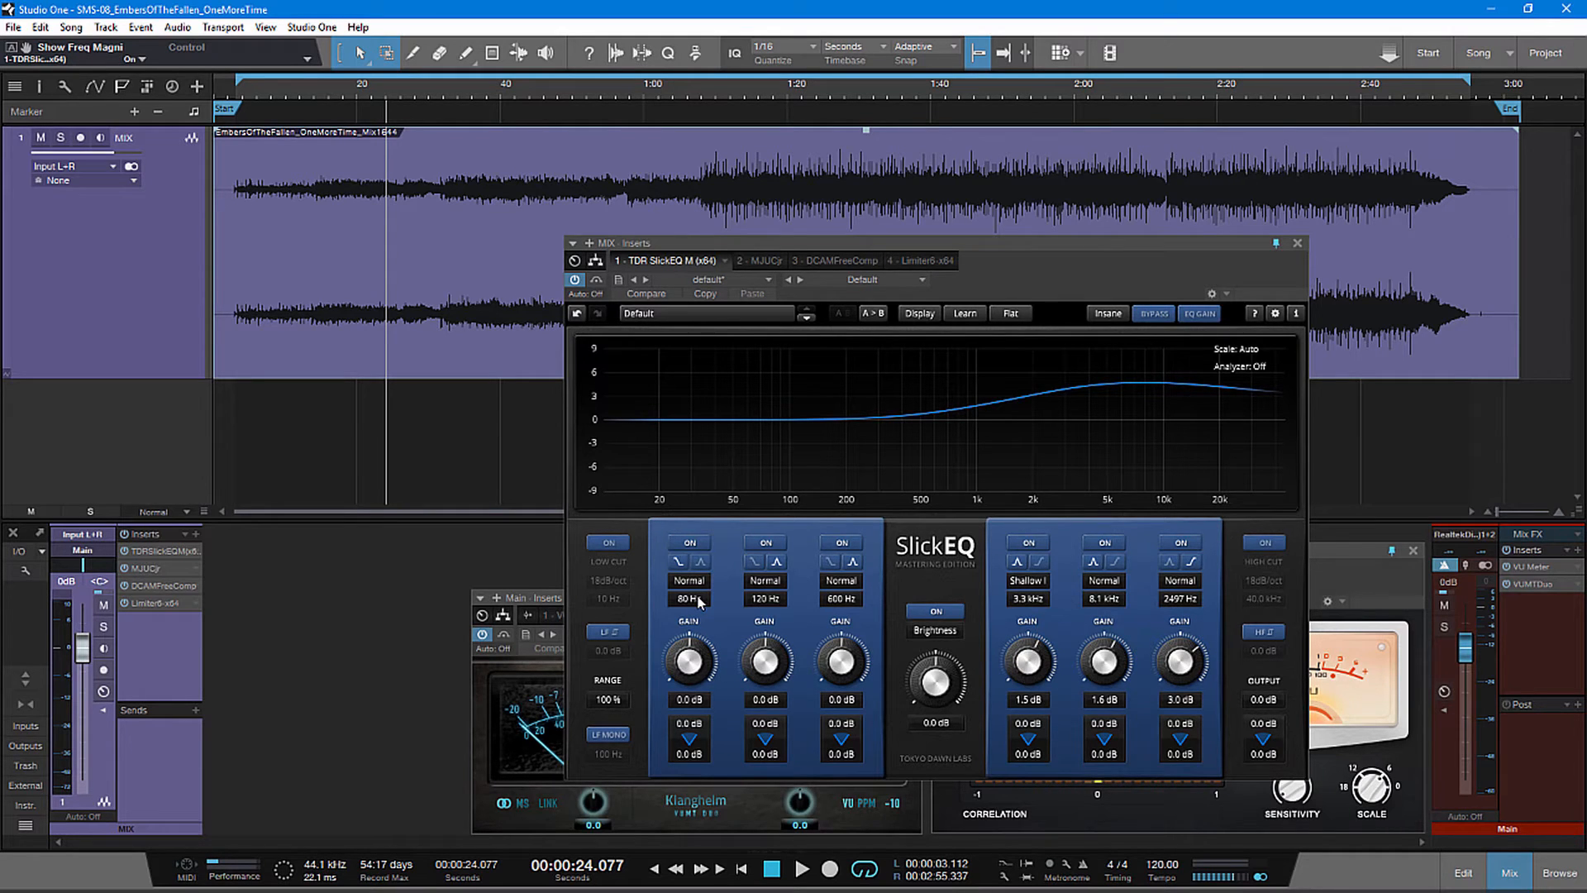
{"action": "left_click_drag", "start_coordinate": [992, 293], "coordinate": [1015, 296]}
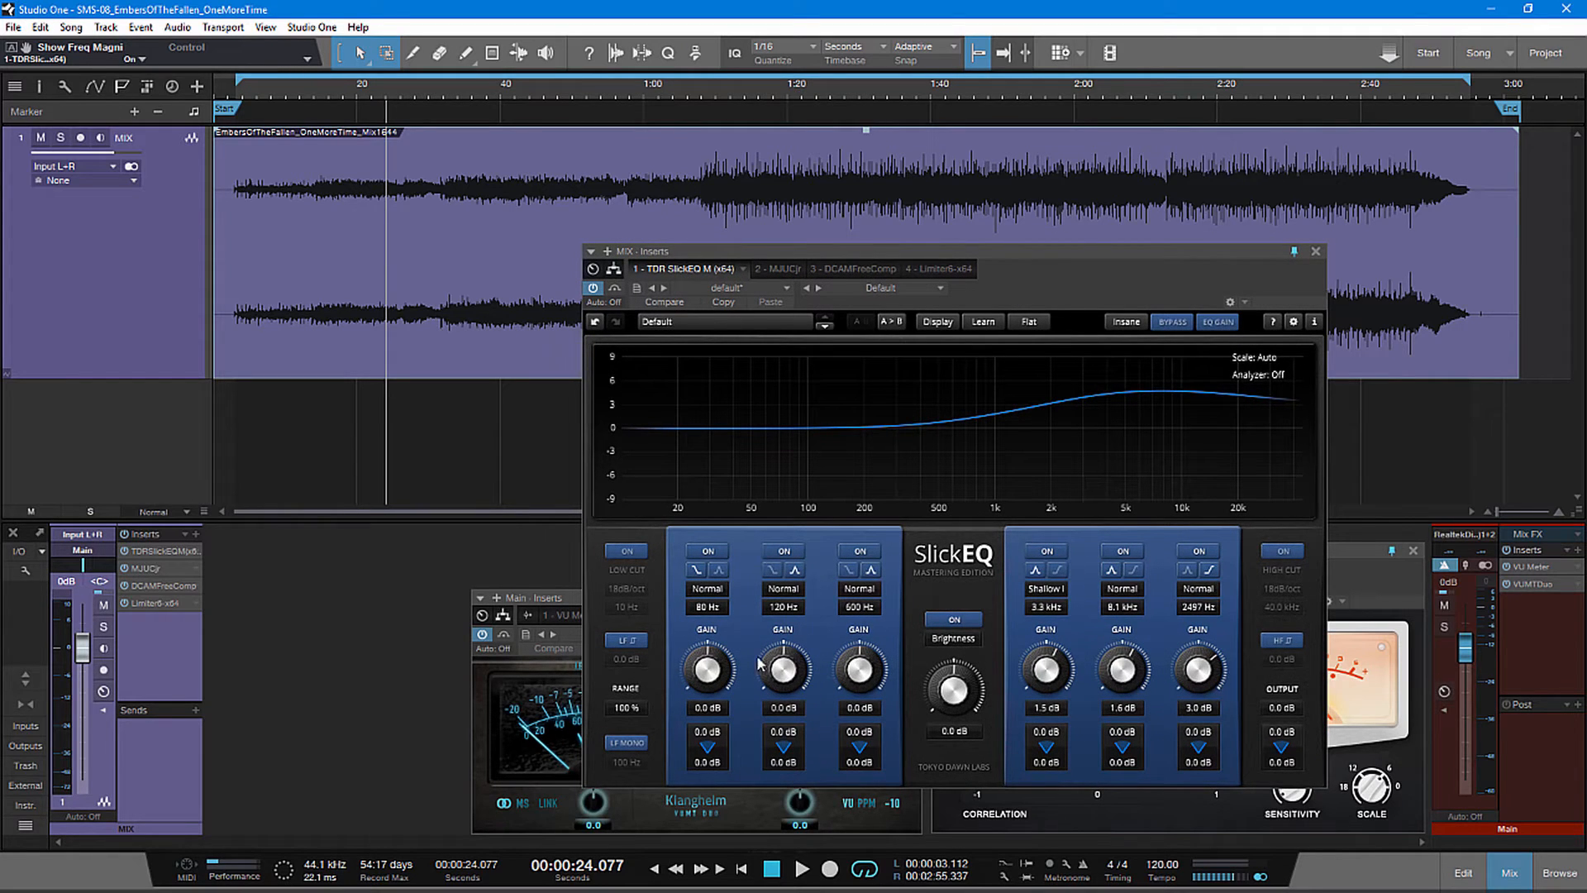
- Start playback from about 1:08 and move the loop's start to about 1:08, where the loud section begins
{"action": "left_click", "coordinate": [704, 86]}
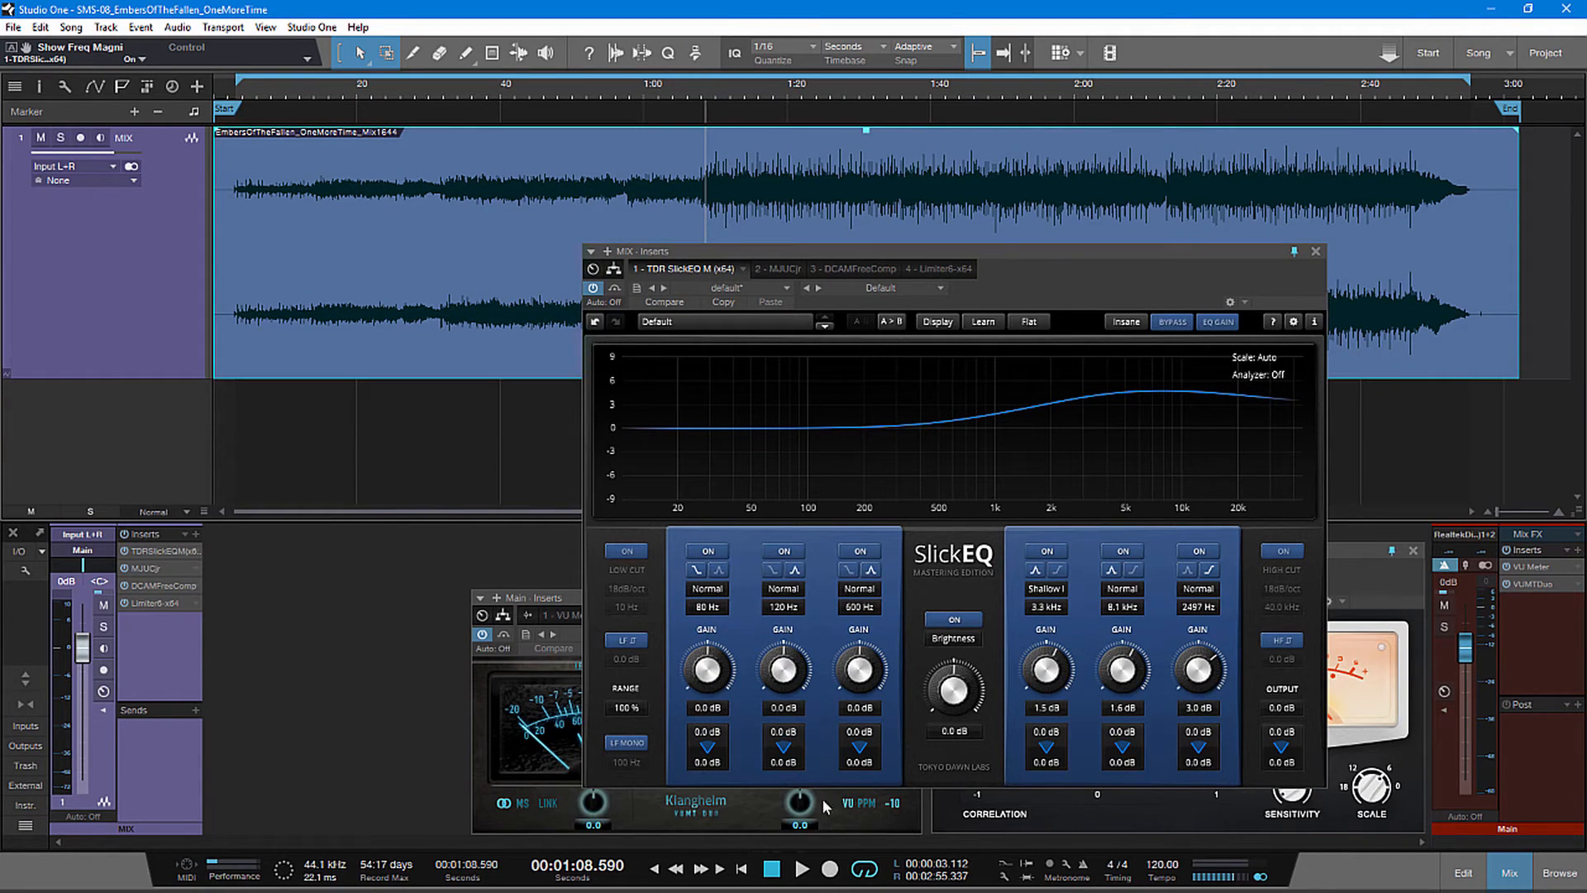
{"action": "left_click", "coordinate": [803, 876]}
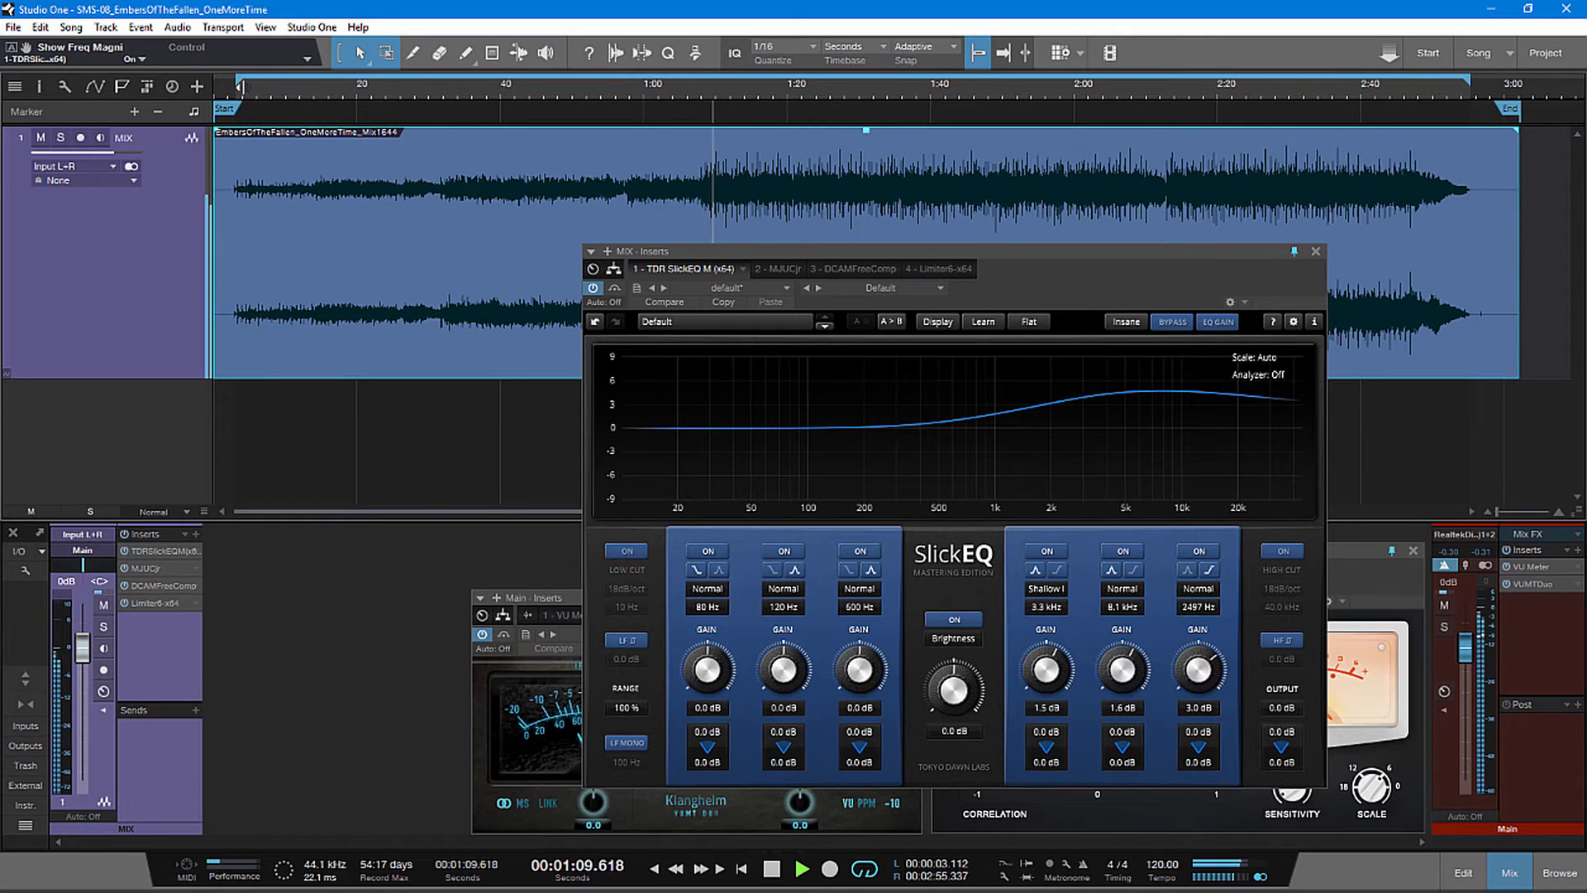
{"action": "left_click_drag", "start_coordinate": [277, 84], "coordinate": [664, 97]}
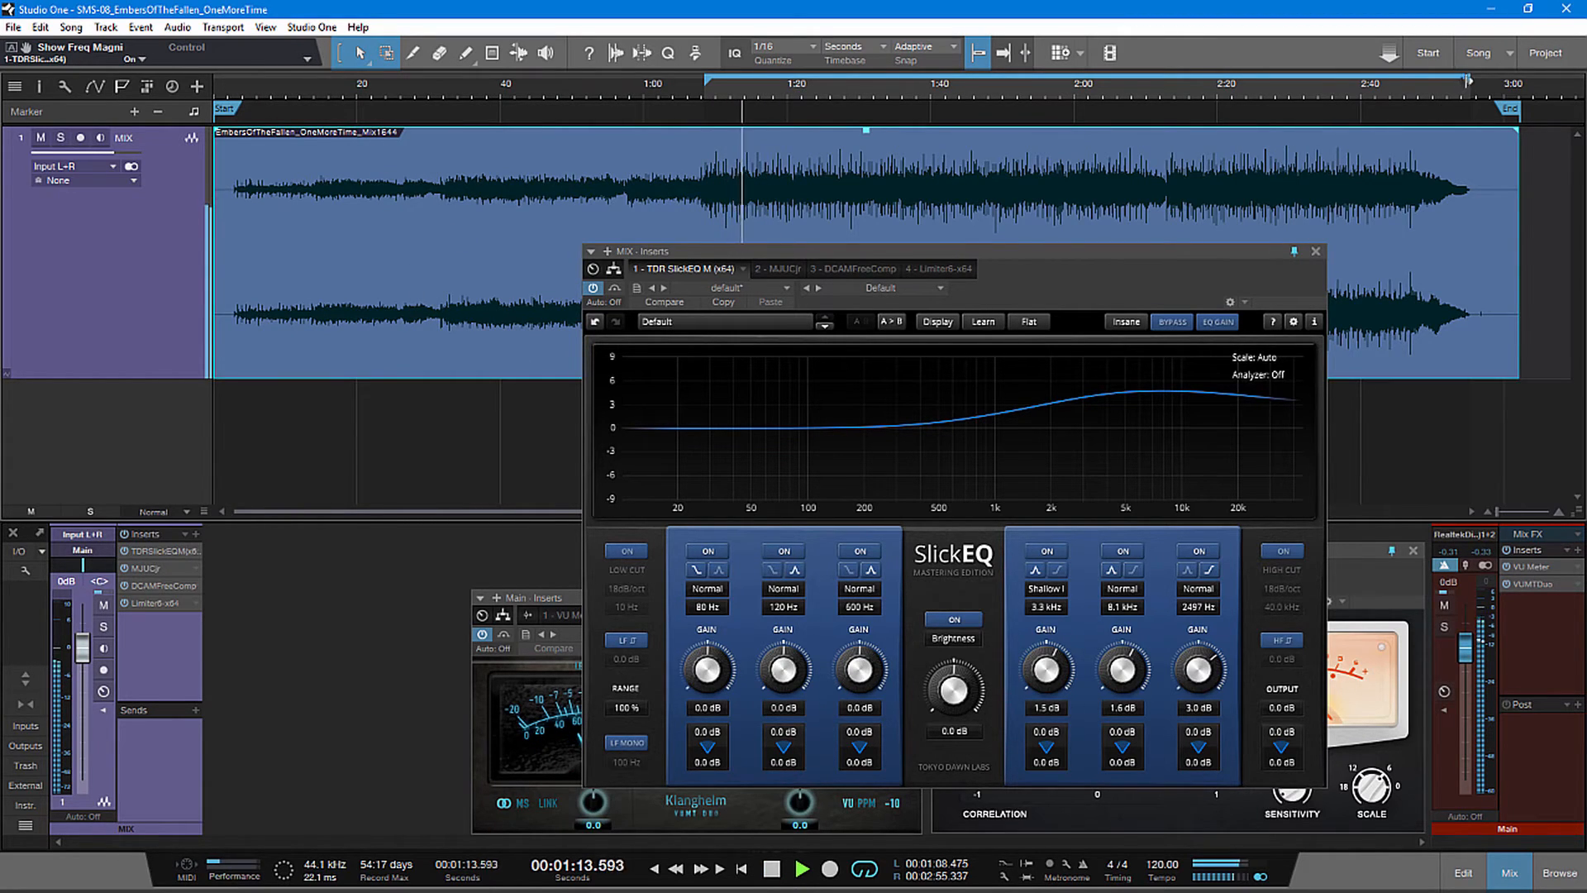
- Shorten the loop to end at about 2:44 and move the SlickEQ window clear of the VU Meter
{"action": "left_click_drag", "start_coordinate": [1465, 80], "coordinate": [1388, 80]}
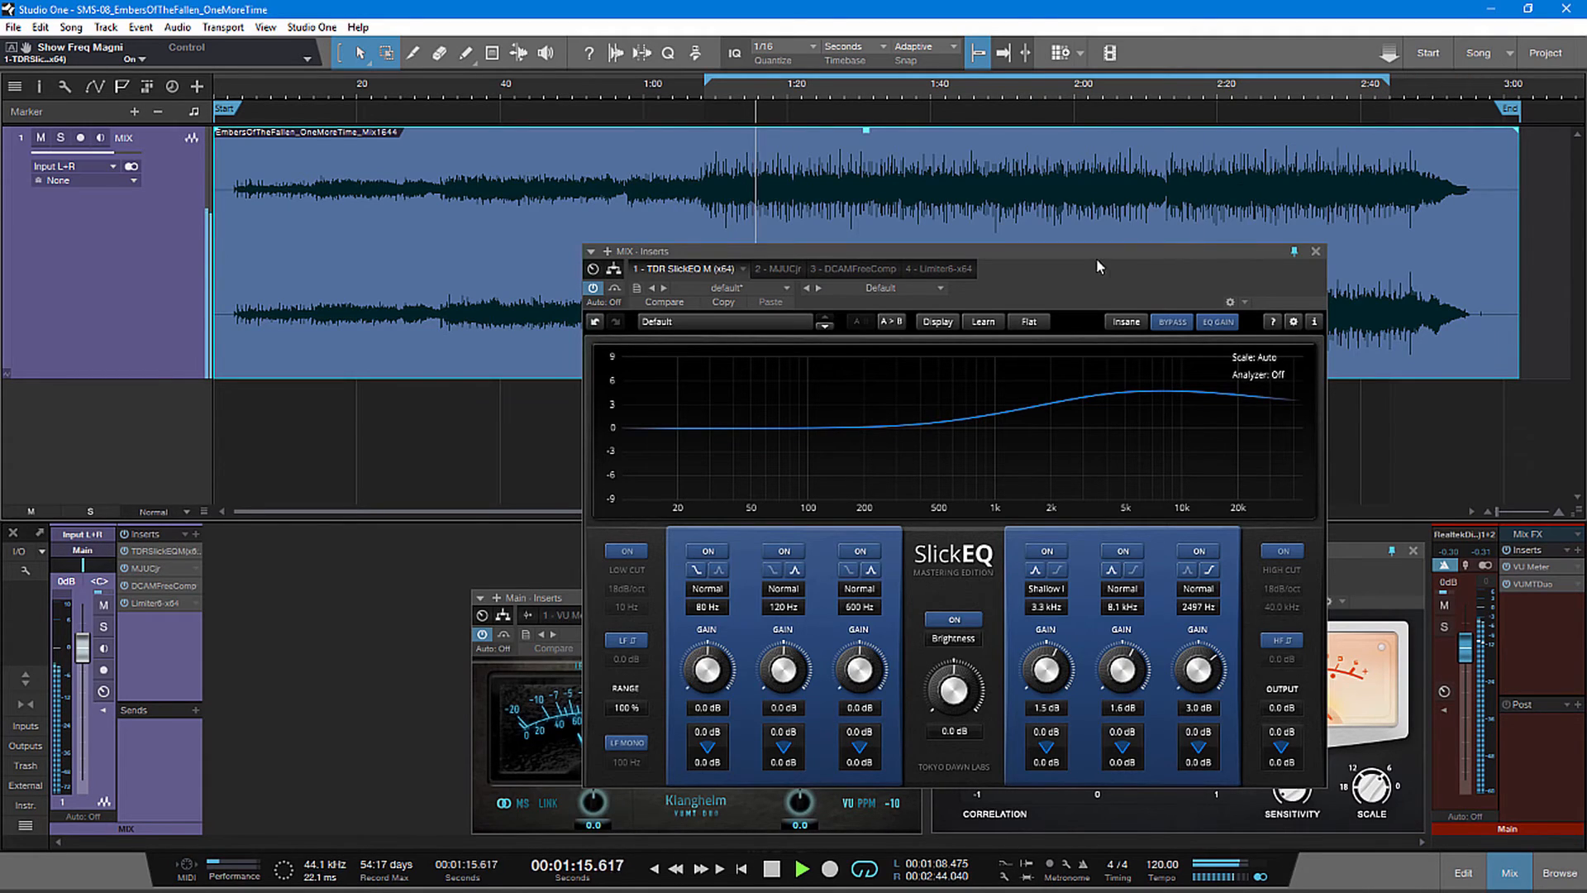
{"action": "mouse_move", "coordinate": [1092, 255]}
{"action": "left_mouse_down"}
{"action": "mouse_move", "coordinate": [841, 236]}
{"action": "mouse_move", "coordinate": [593, 122]}
{"action": "mouse_move", "coordinate": [635, 248]}
{"action": "left_mouse_up"}
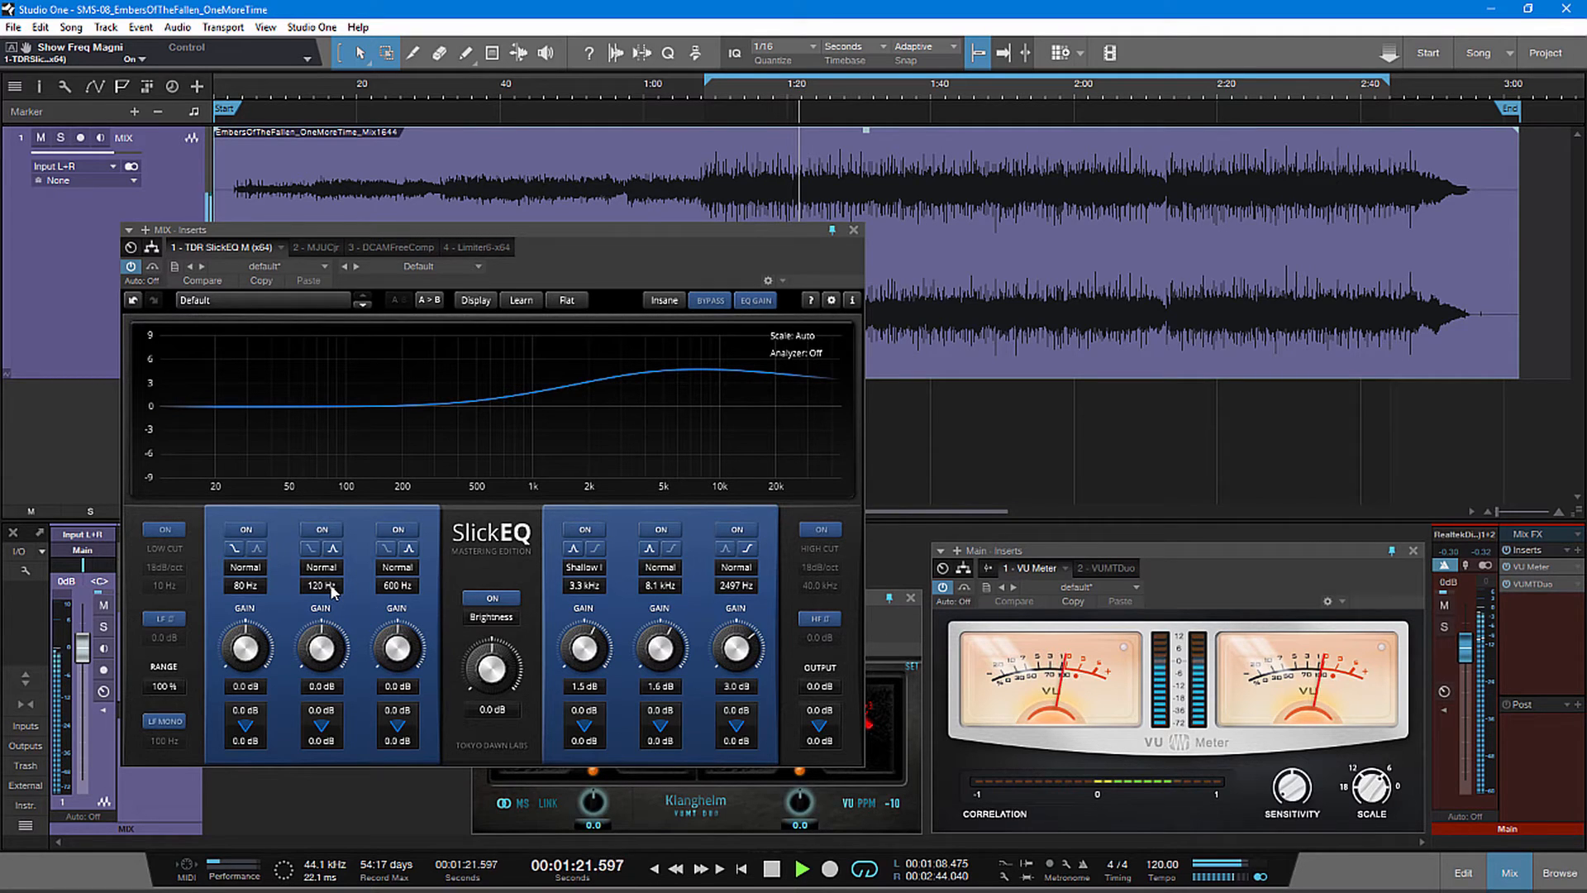
- During playback, set SlickEQ's band 1 to 38 Hz and boost band 2 by 2.8 dB at 70 Hz
{"action": "mouse_move", "coordinate": [325, 607]}
{"action": "left_mouse_down"}
{"action": "mouse_move", "coordinate": [306, 616]}
{"action": "mouse_move", "coordinate": [334, 596]}
{"action": "left_mouse_up"}
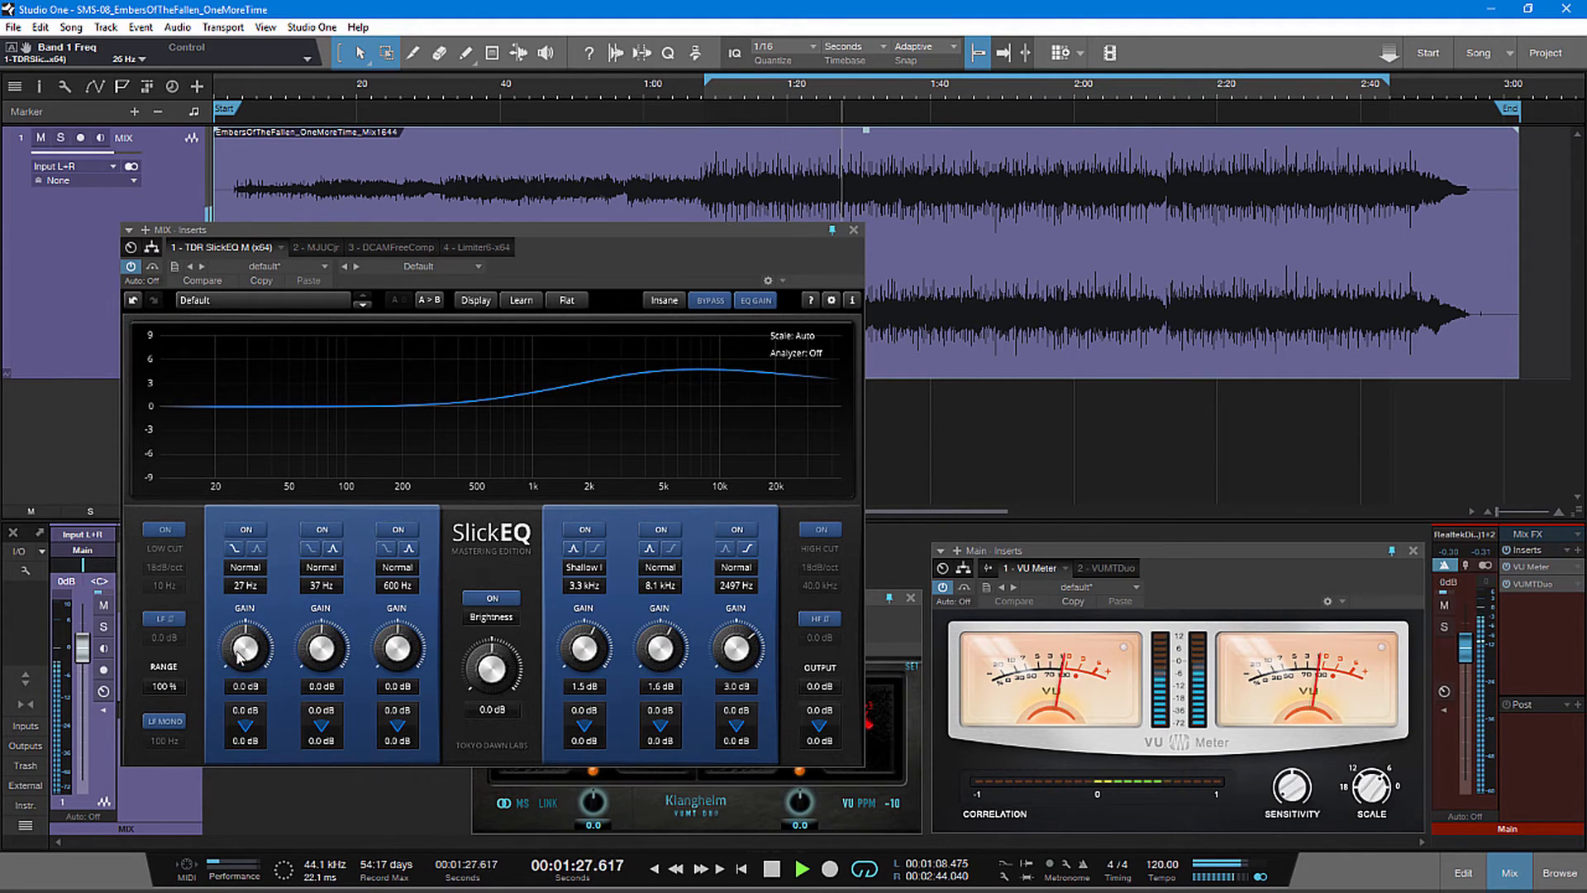
{"action": "left_click_drag", "start_coordinate": [240, 657], "coordinate": [246, 644]}
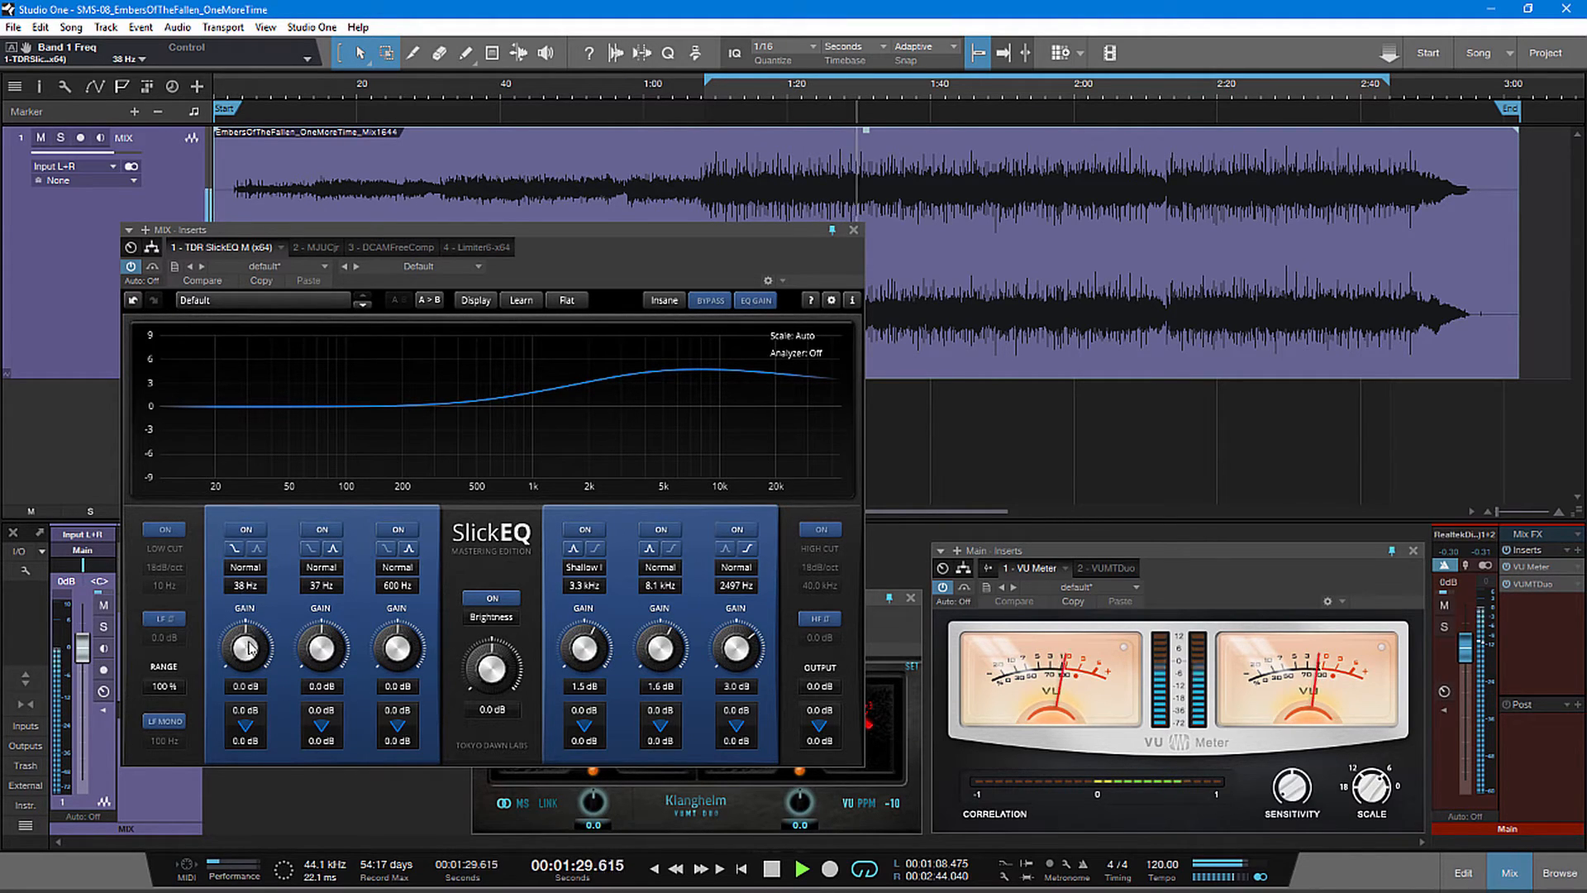
{"action": "left_click_drag", "start_coordinate": [336, 597], "coordinate": [337, 548]}
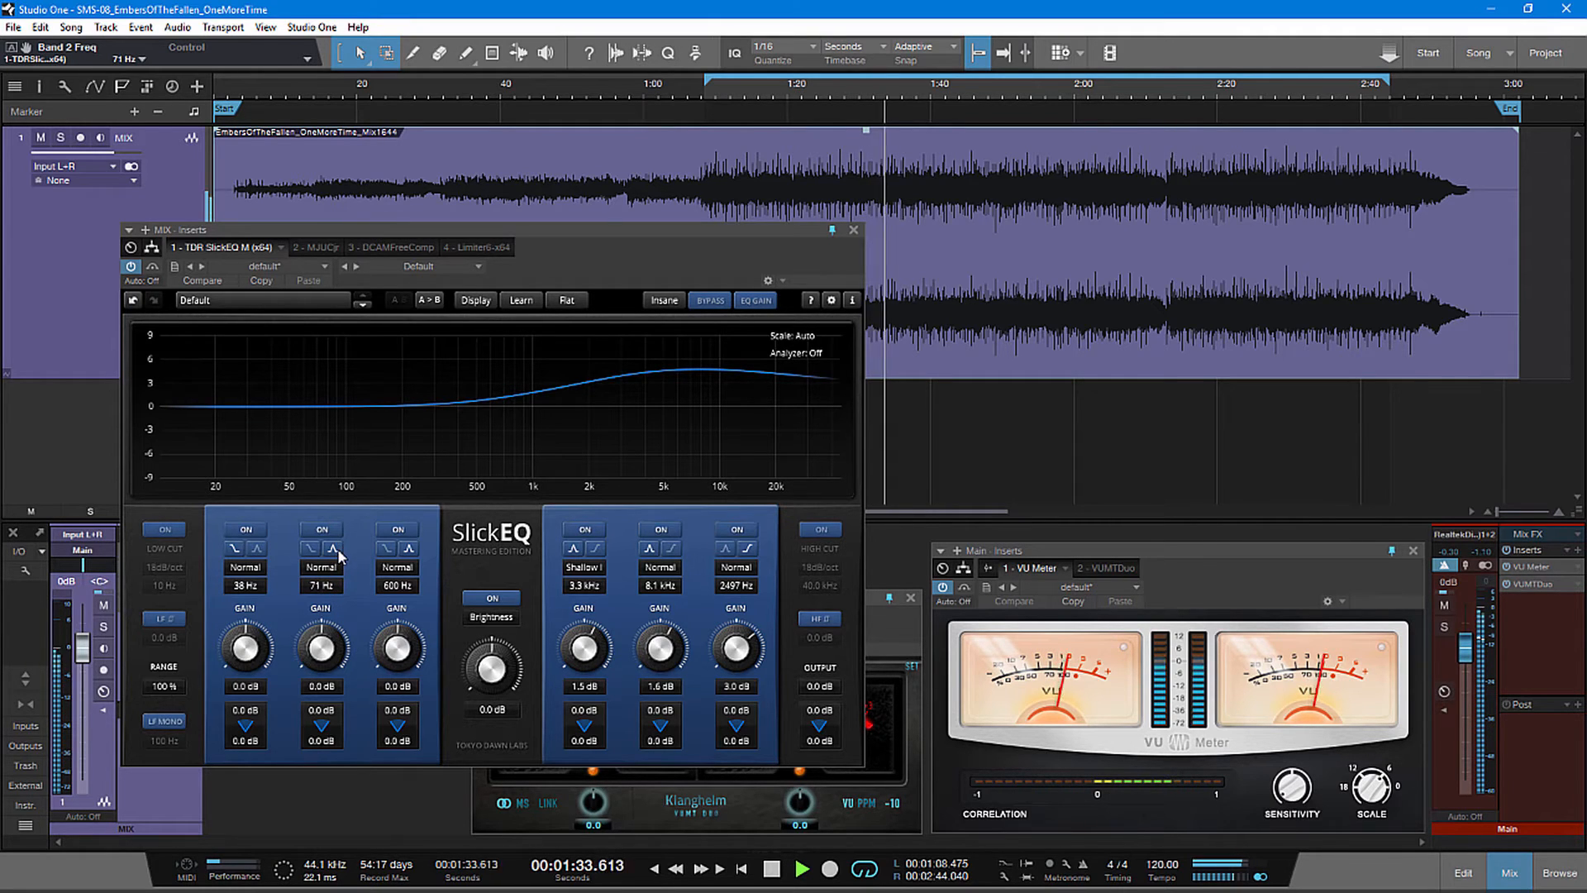
{"action": "left_click_drag", "start_coordinate": [334, 647], "coordinate": [329, 580]}
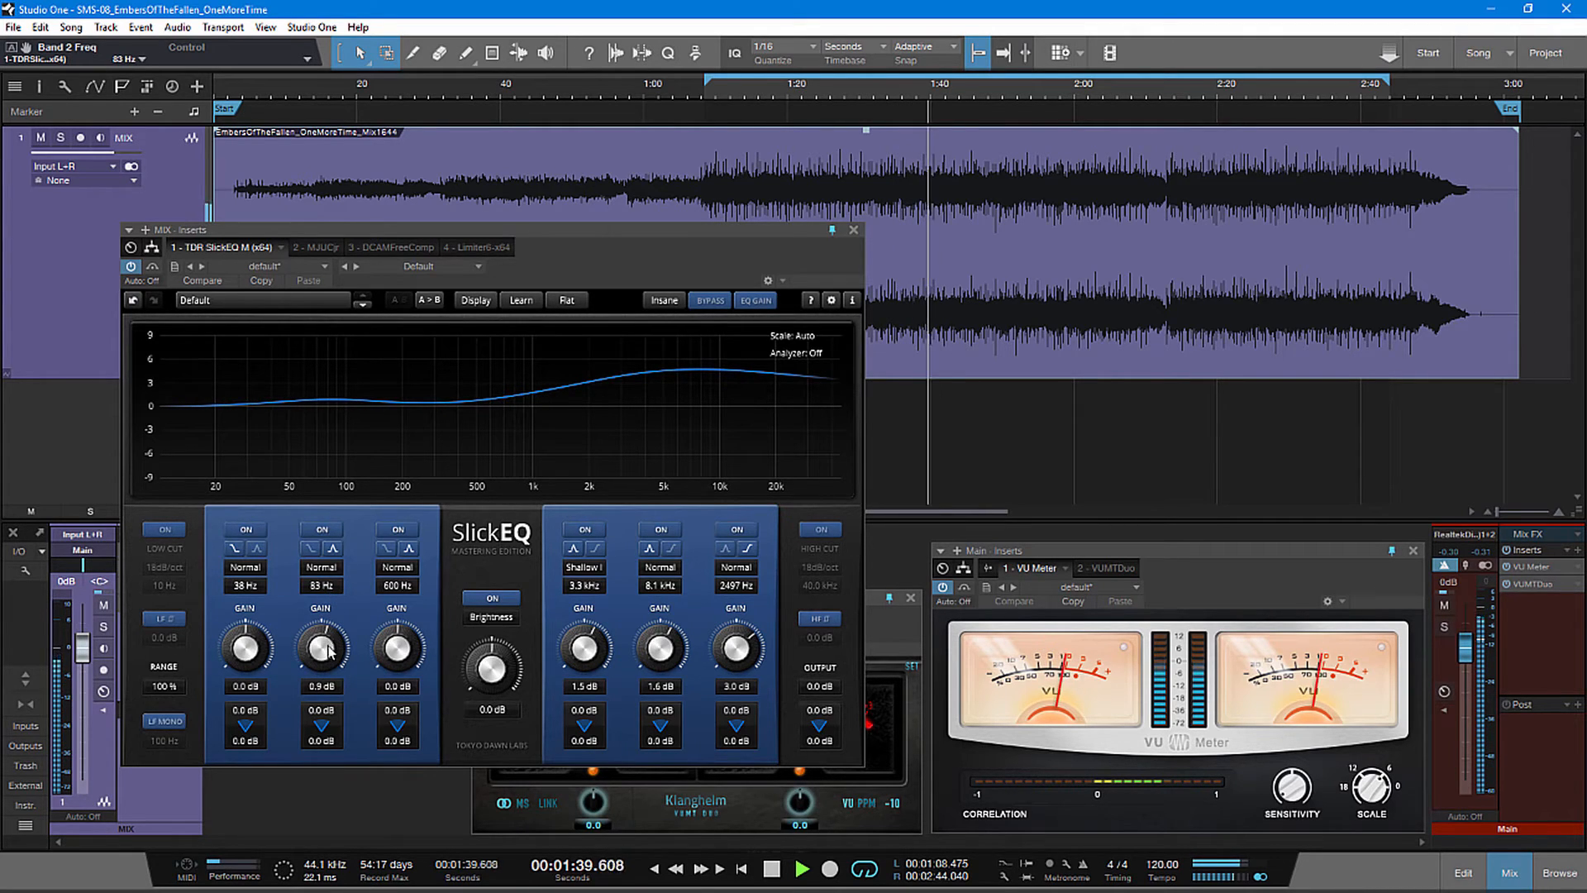
{"action": "left_click_drag", "start_coordinate": [332, 646], "coordinate": [329, 610]}
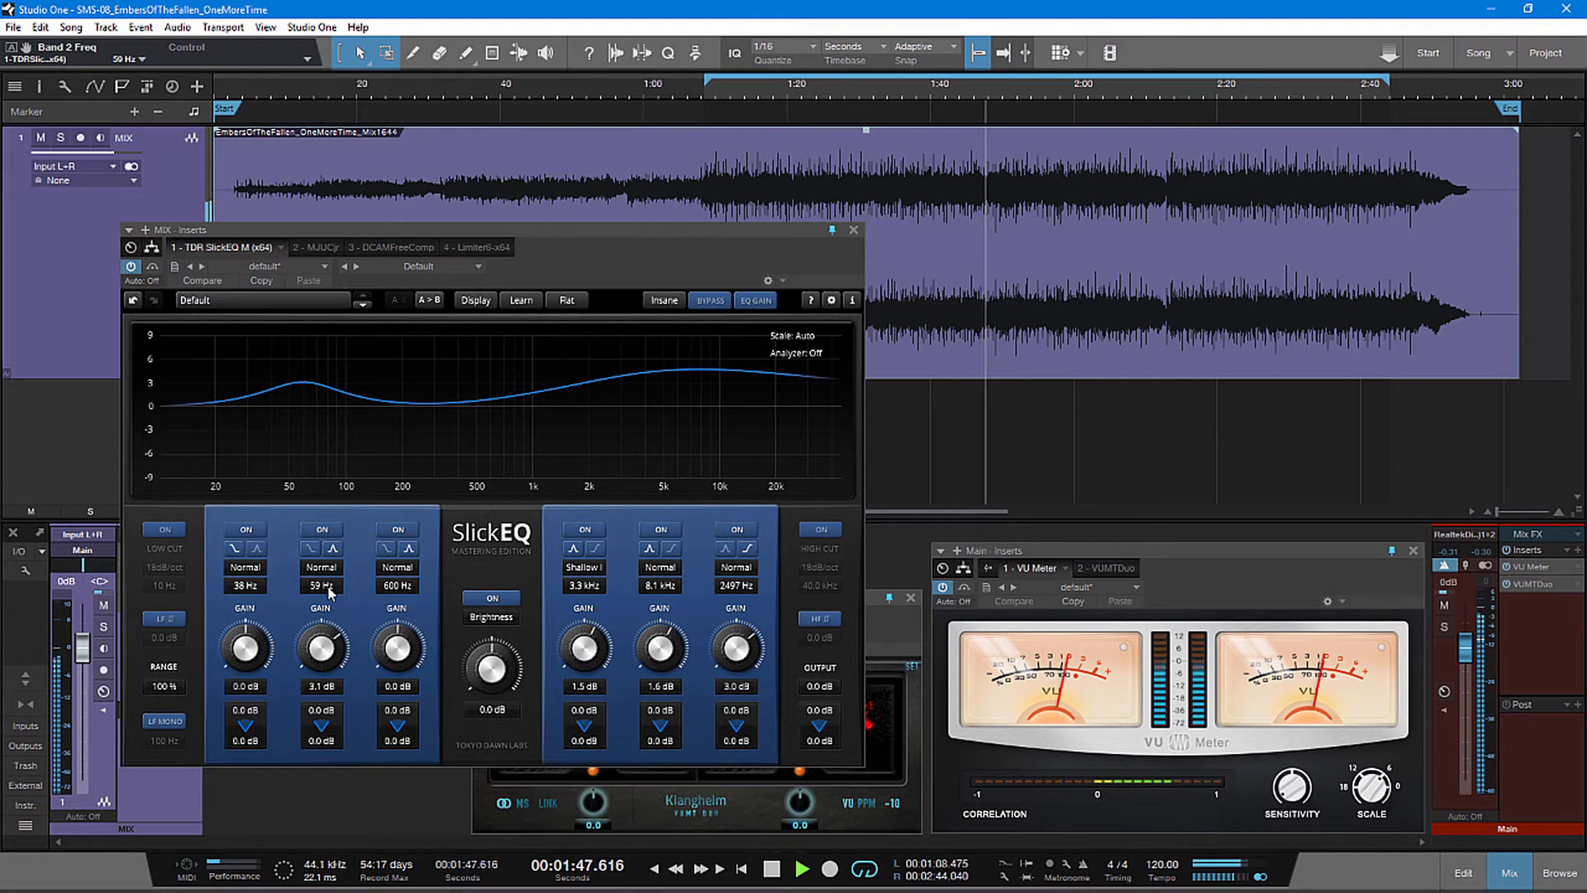
{"action": "mouse_move", "coordinate": [330, 591]}
{"action": "left_mouse_down"}
{"action": "mouse_move", "coordinate": [337, 568]}
{"action": "mouse_move", "coordinate": [342, 587]}
{"action": "left_mouse_up"}
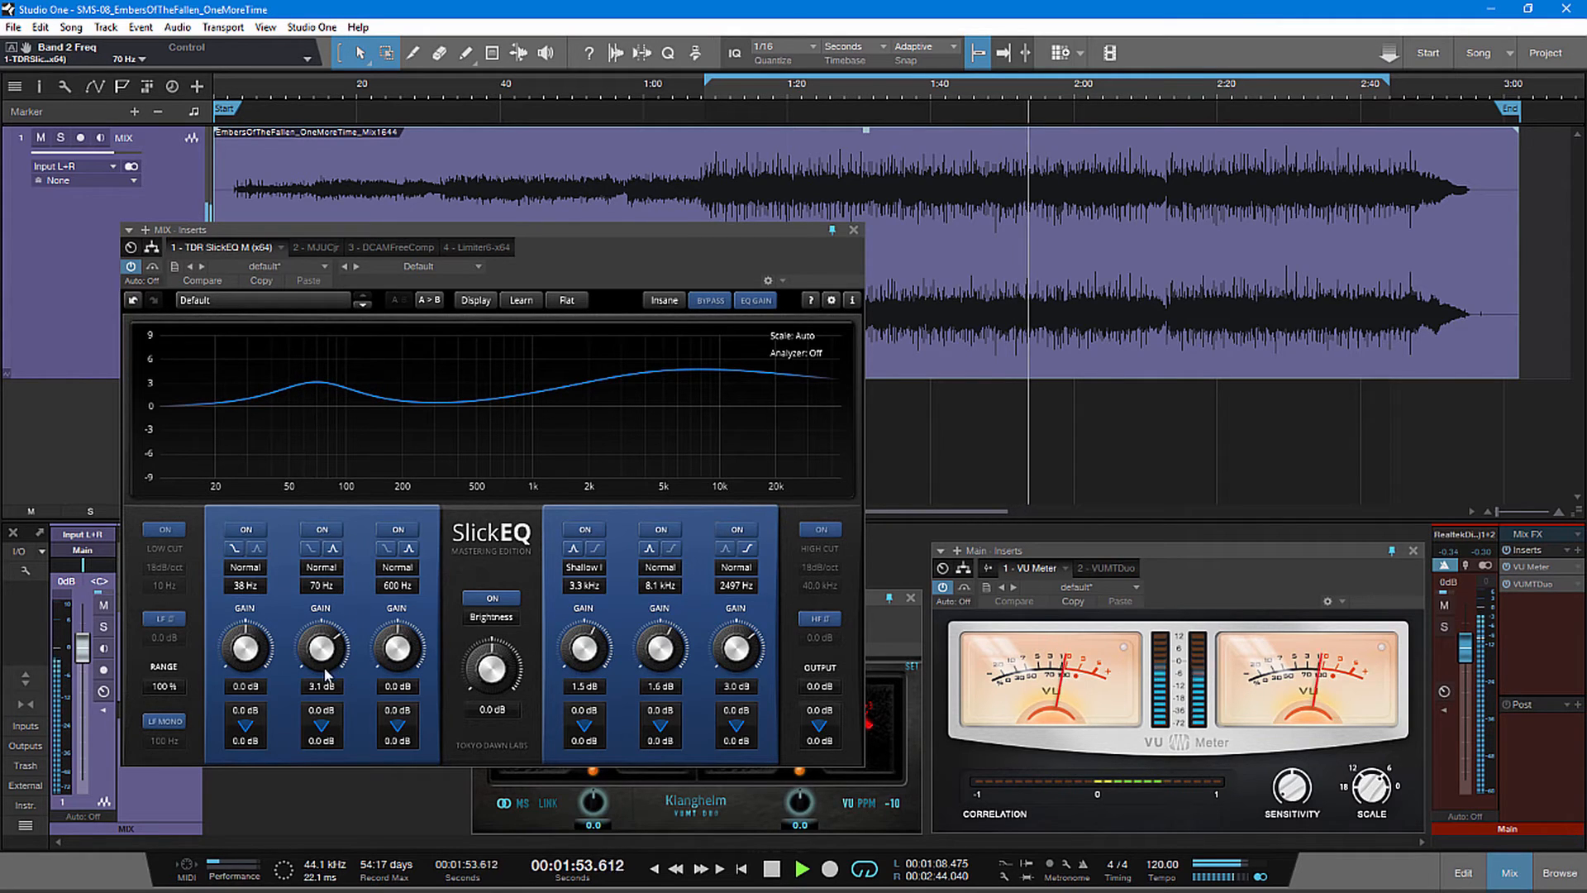
{"action": "left_click_drag", "start_coordinate": [323, 647], "coordinate": [319, 660]}
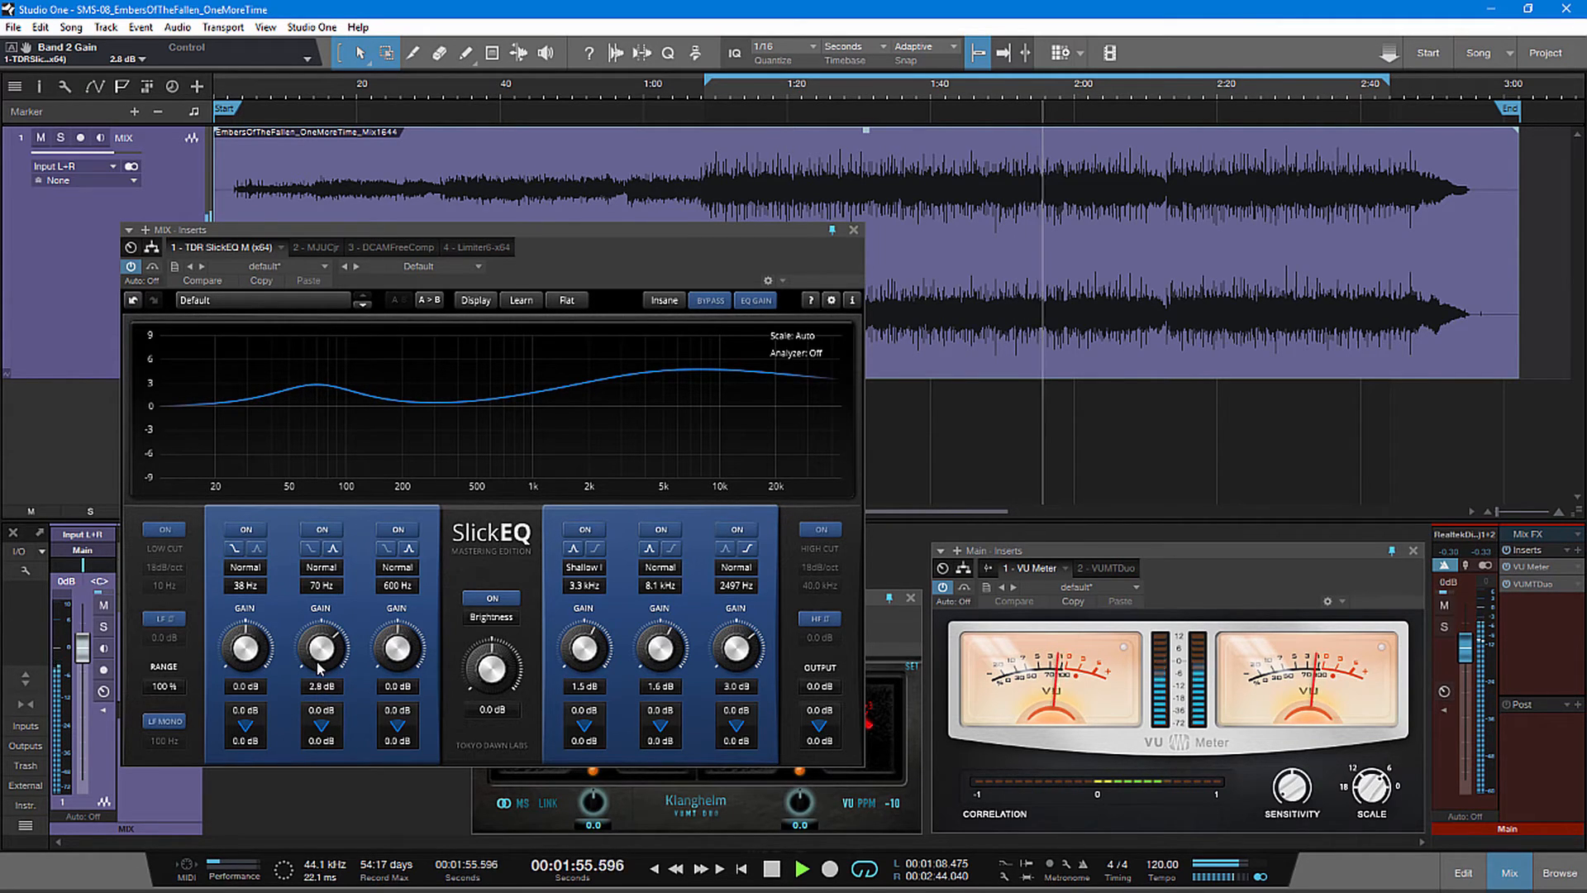
- Switch SlickEQ's band 2 to a Shallow I curve and set its gain to 1.5 dB
{"action": "left_click", "coordinate": [321, 567]}
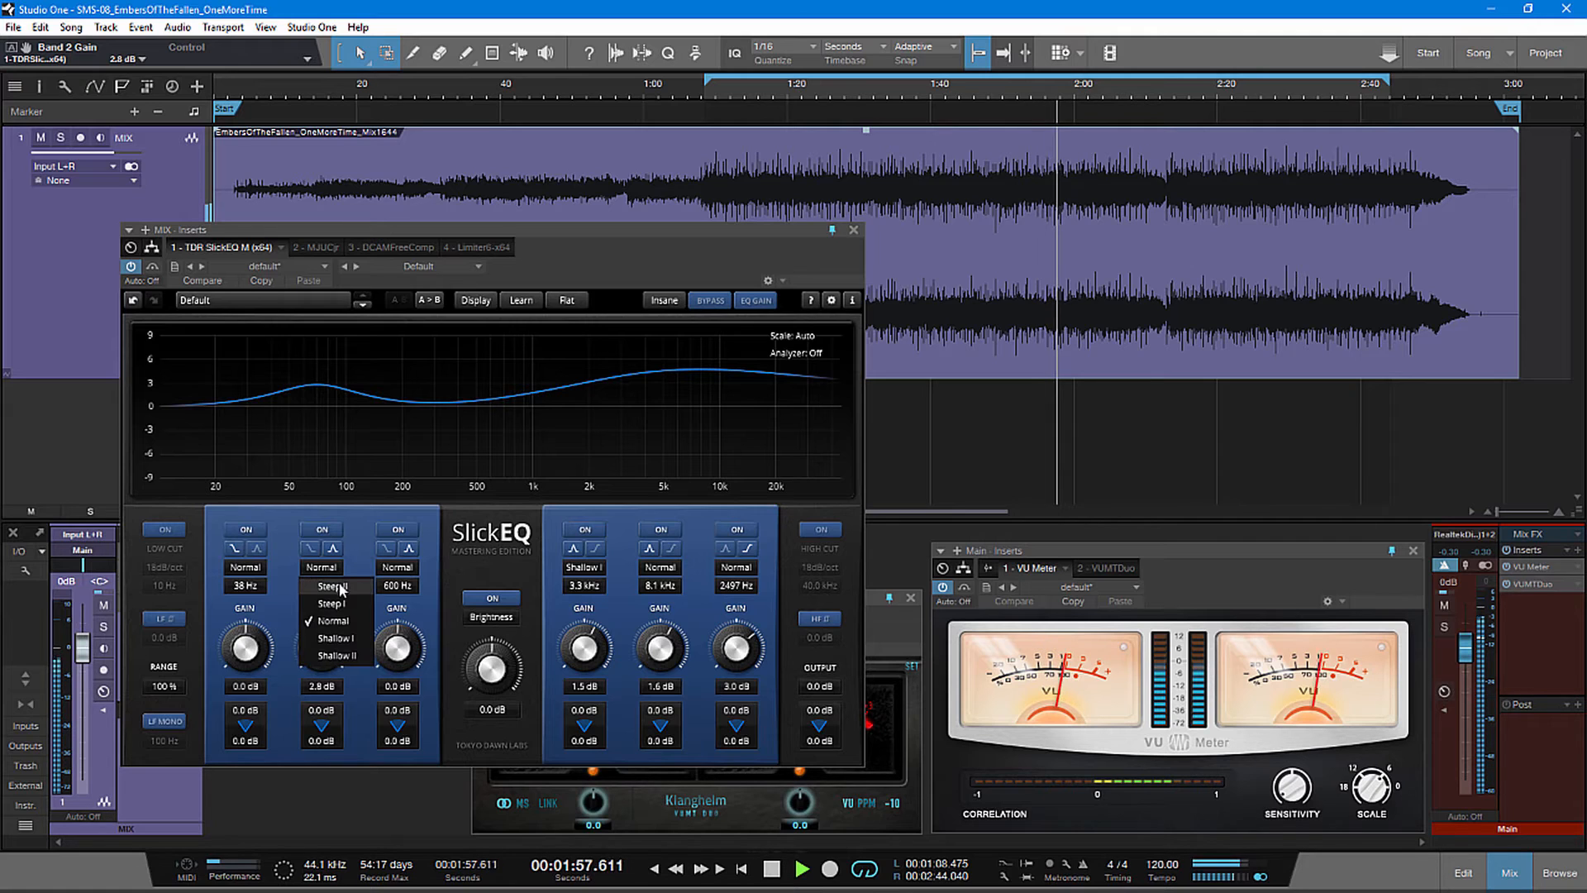
{"action": "left_click", "coordinate": [342, 636]}
{"action": "mouse_move", "coordinate": [341, 653]}
{"action": "left_mouse_down"}
{"action": "mouse_move", "coordinate": [326, 697]}
{"action": "mouse_move", "coordinate": [328, 641]}
{"action": "left_mouse_up"}
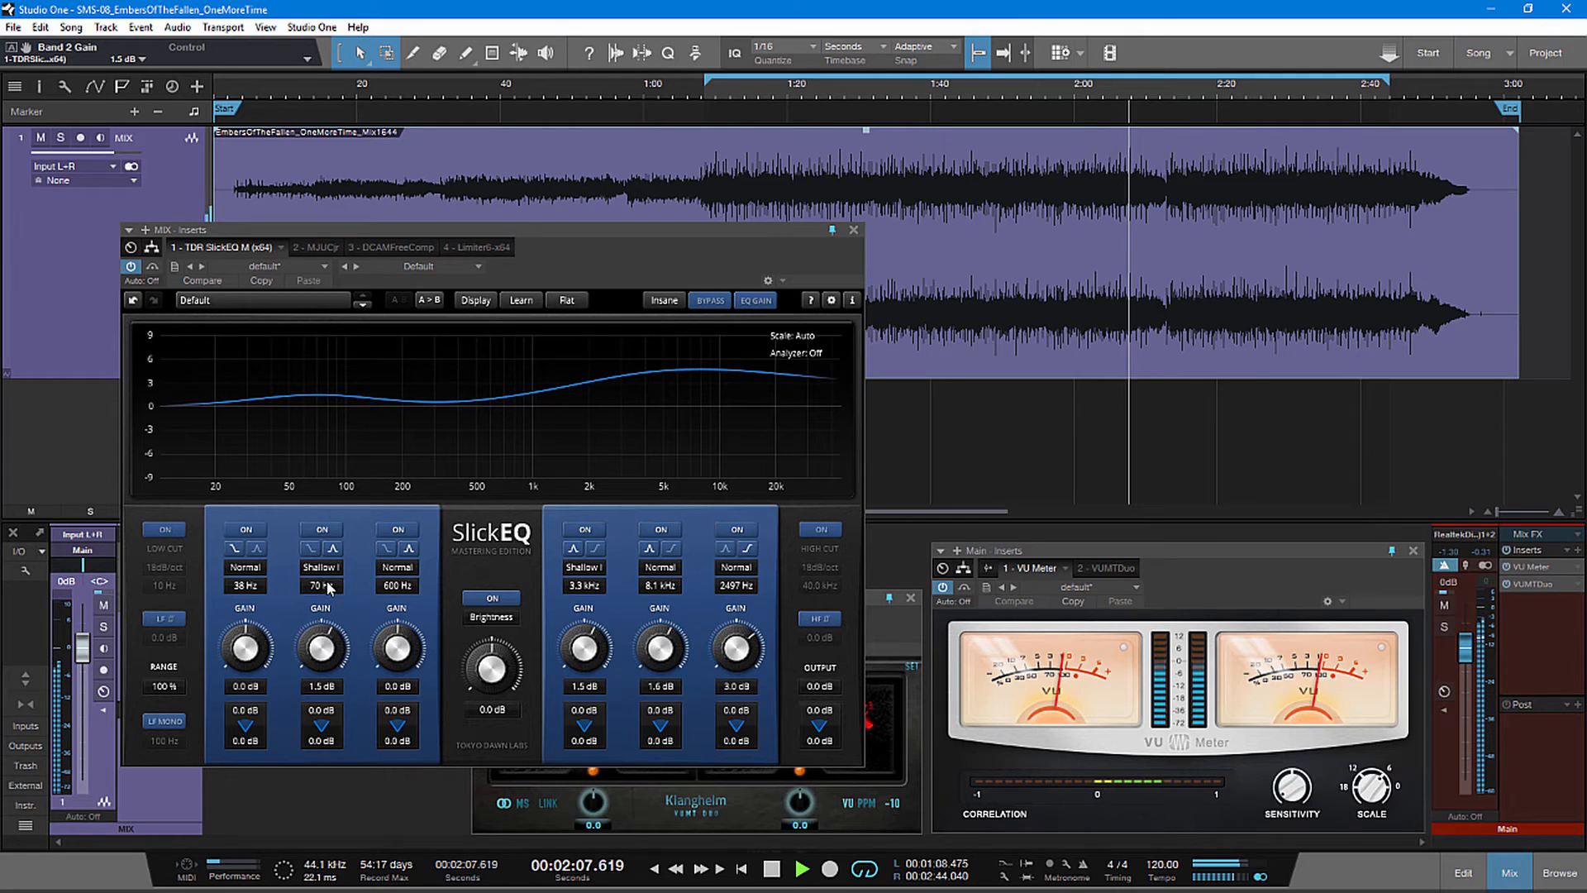
- Set SlickEQ's band 1 to 54 Hz with 1.3 dB of gain, listen to the loop and stop playback
{"action": "left_click_drag", "start_coordinate": [252, 650], "coordinate": [263, 583]}
{"action": "left_click_drag", "start_coordinate": [260, 647], "coordinate": [241, 703]}
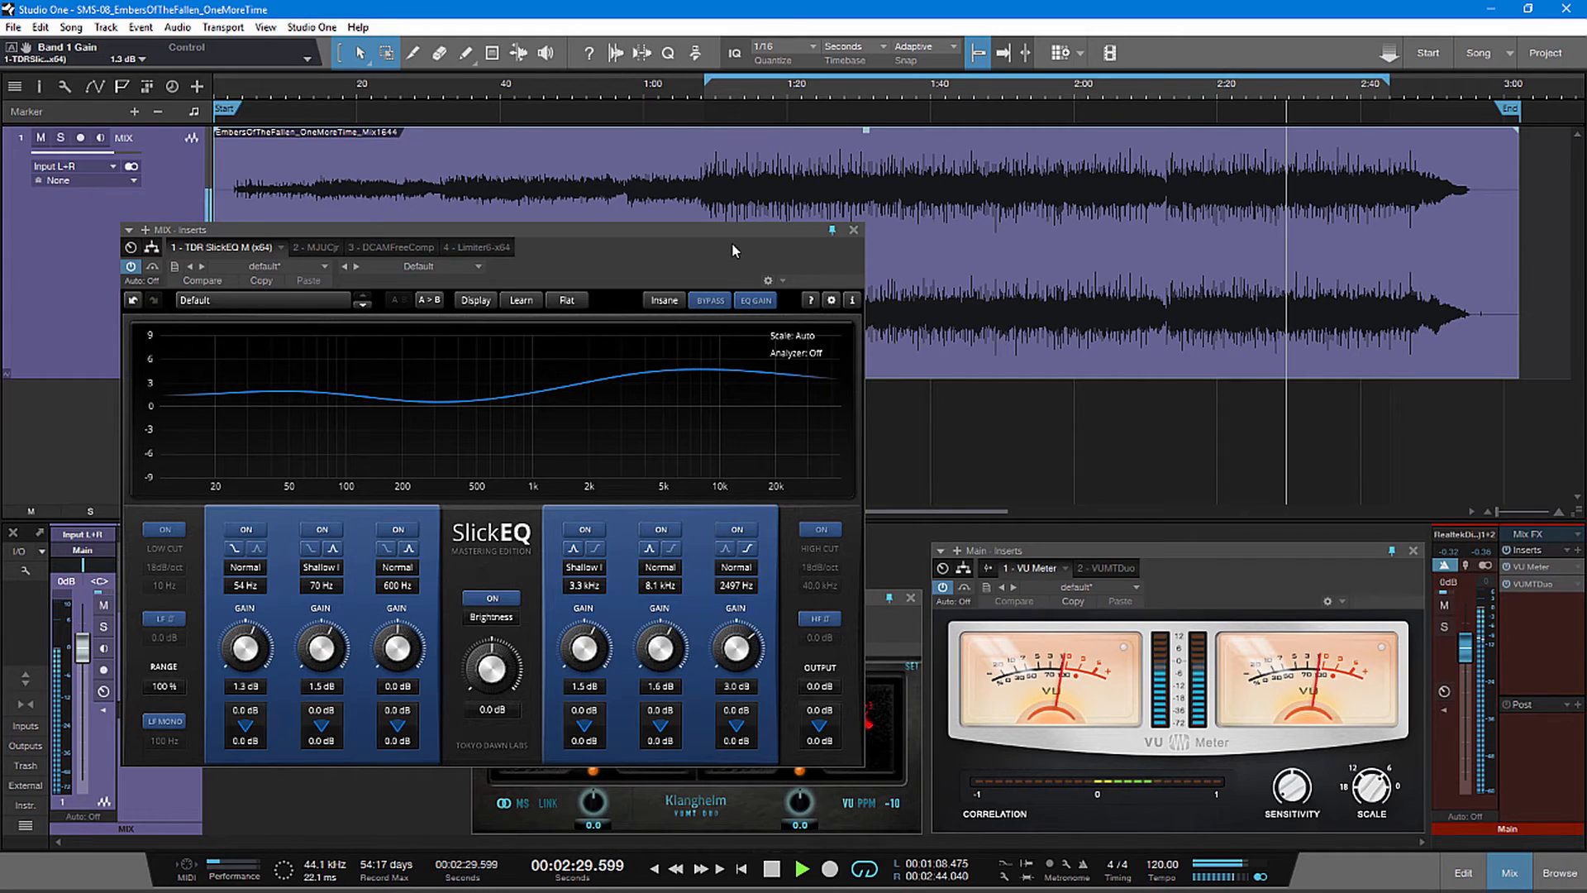
{"action": "left_click_drag", "start_coordinate": [737, 231], "coordinate": [816, 291]}
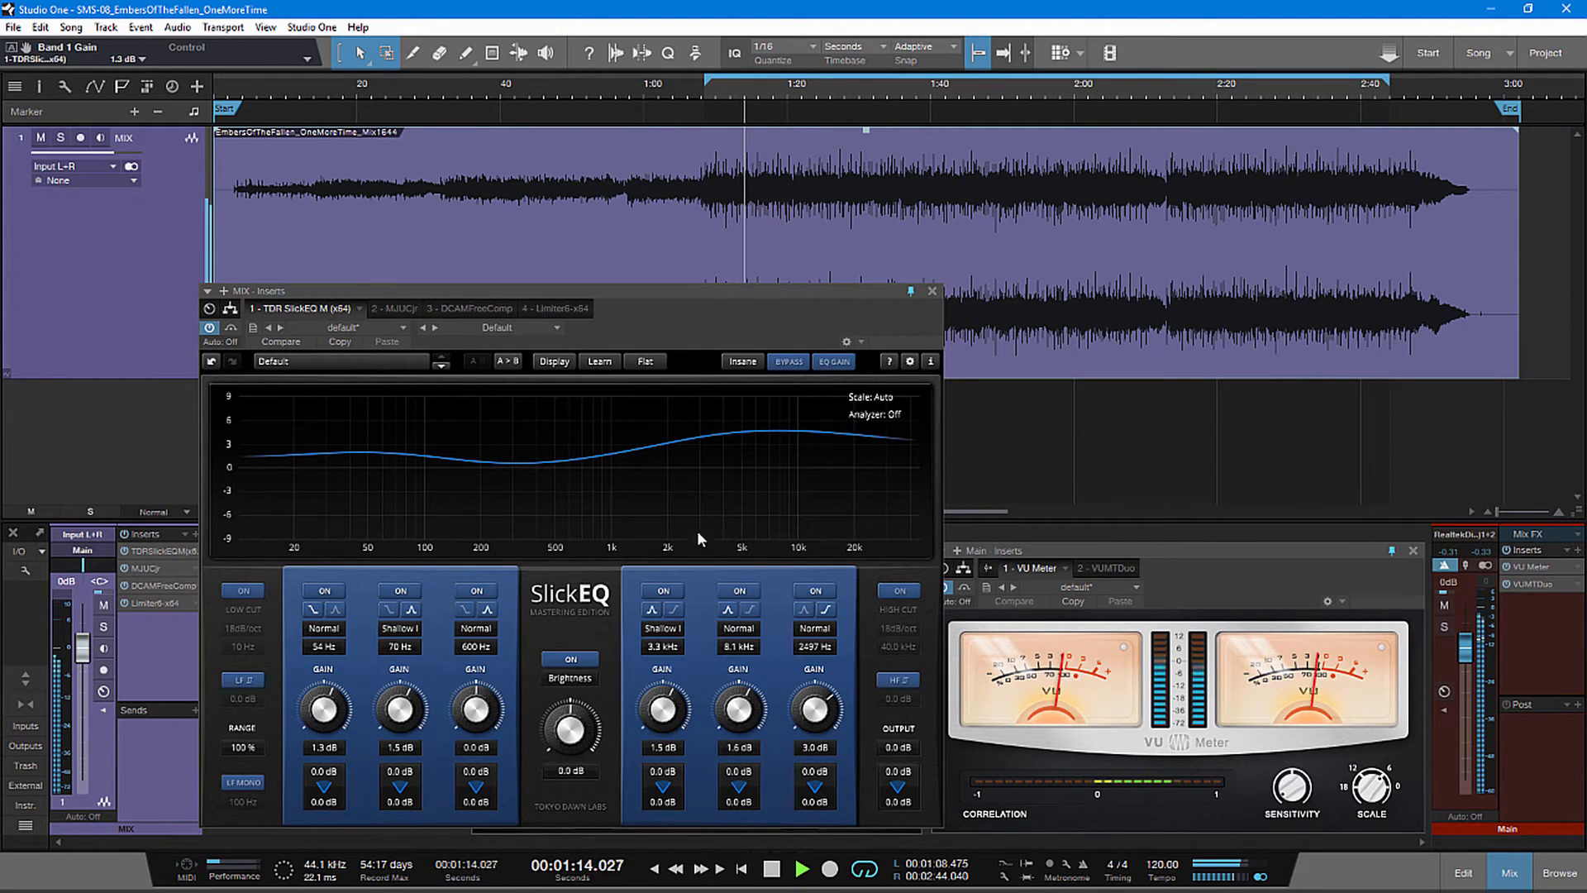
{"action": "left_click", "coordinate": [770, 866]}
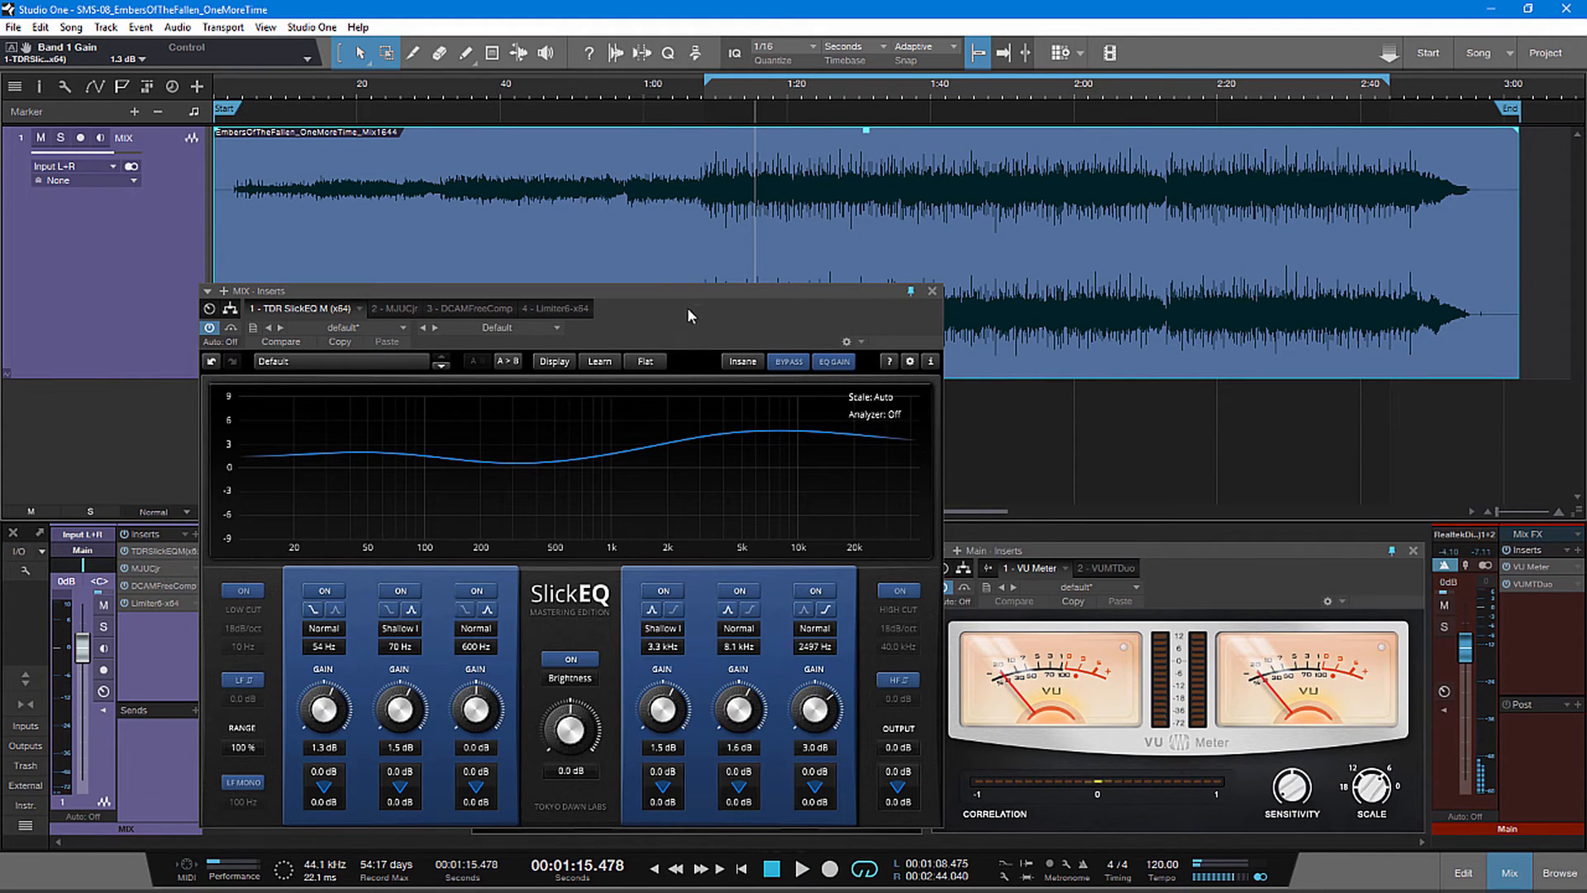
- Turn SlickEQ's EQ GAIN on and off twice to compare its effect on the curve, leaving it off
{"action": "left_click_drag", "start_coordinate": [679, 307], "coordinate": [771, 212]}
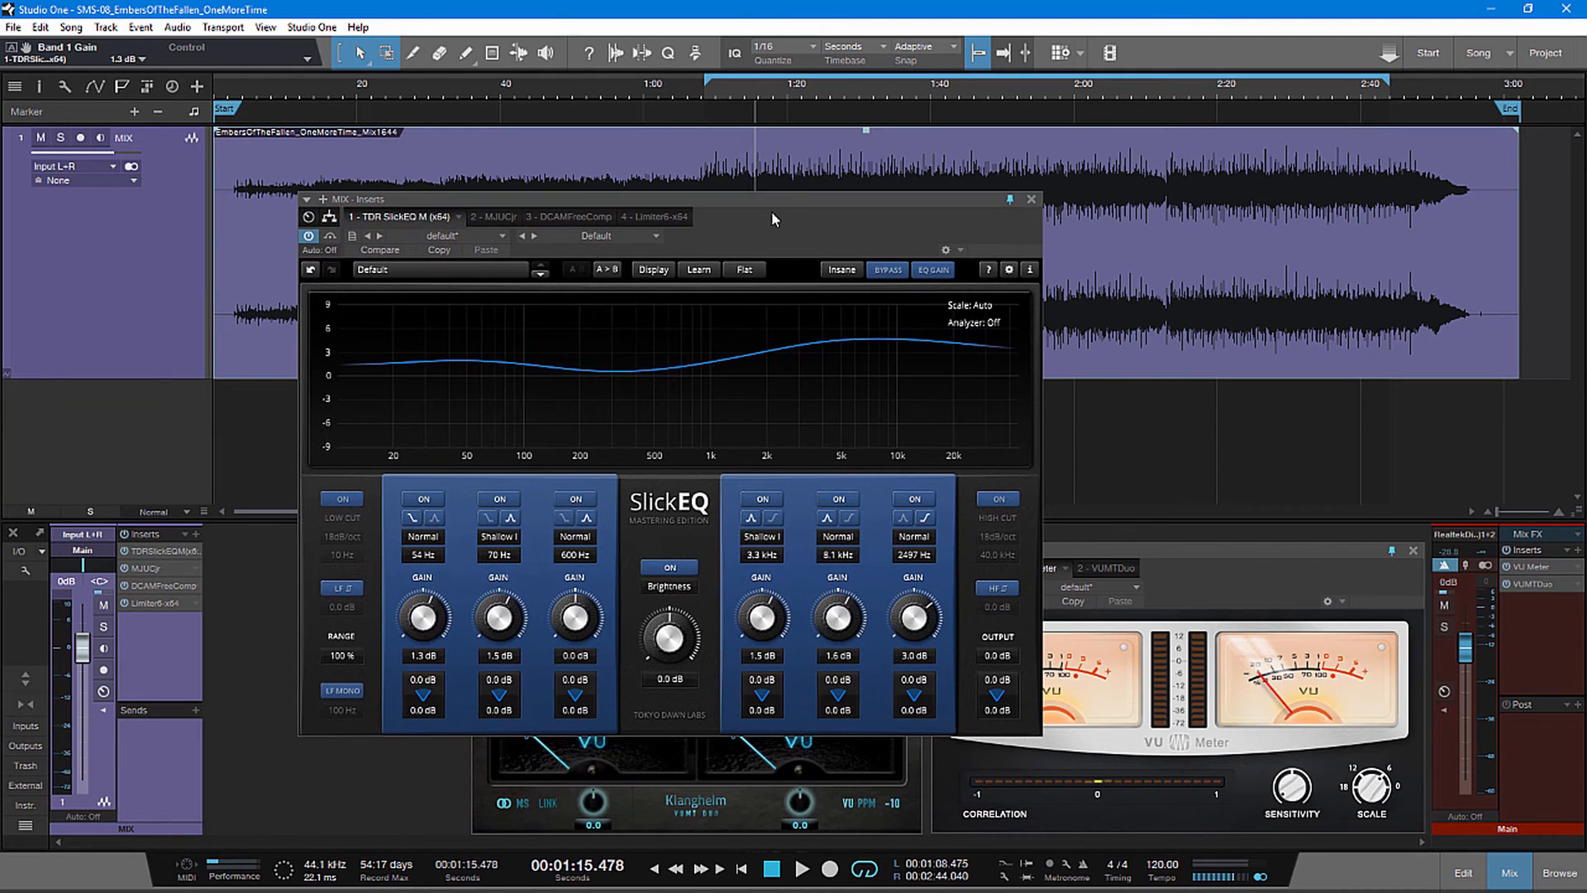
{"action": "left_click_drag", "start_coordinate": [992, 200], "coordinate": [975, 217]}
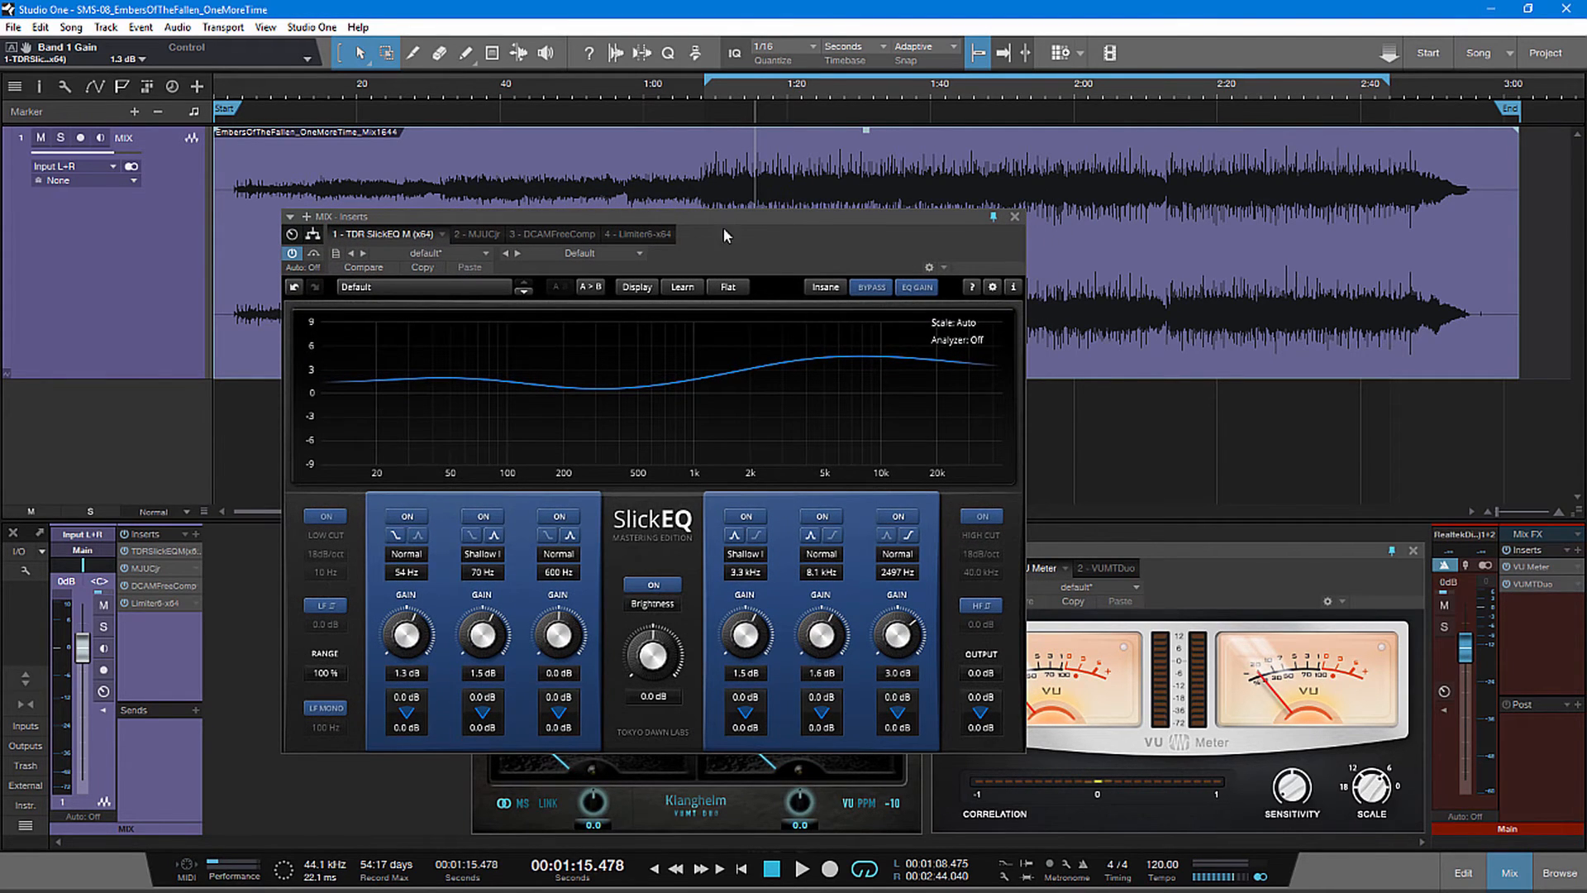
{"action": "left_click_drag", "start_coordinate": [724, 229], "coordinate": [735, 239]}
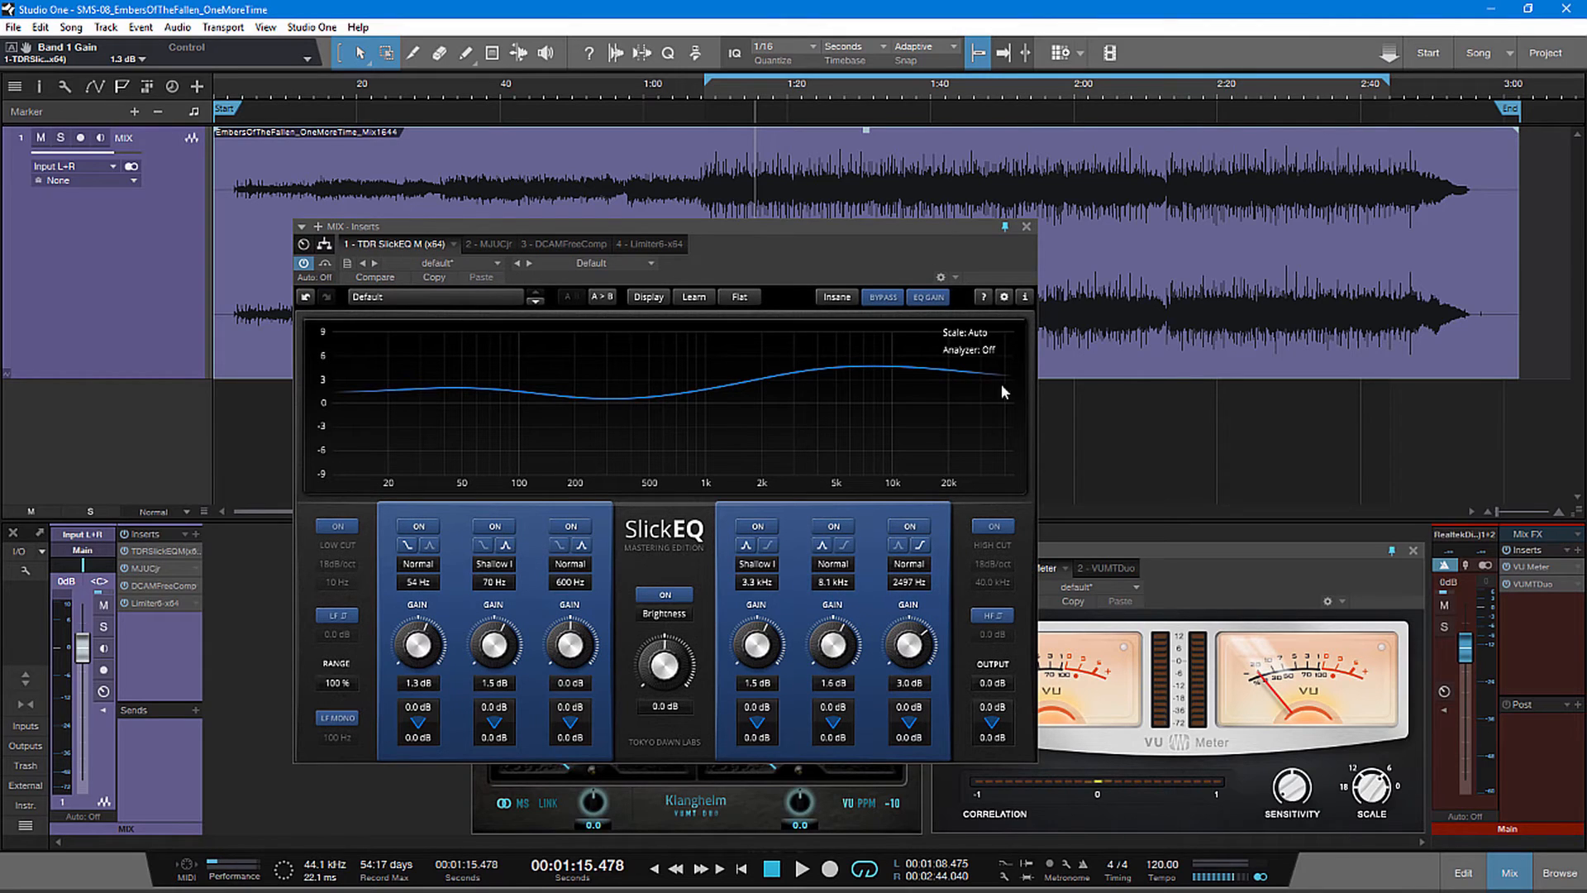
{"action": "left_click_drag", "start_coordinate": [919, 258], "coordinate": [950, 269]}
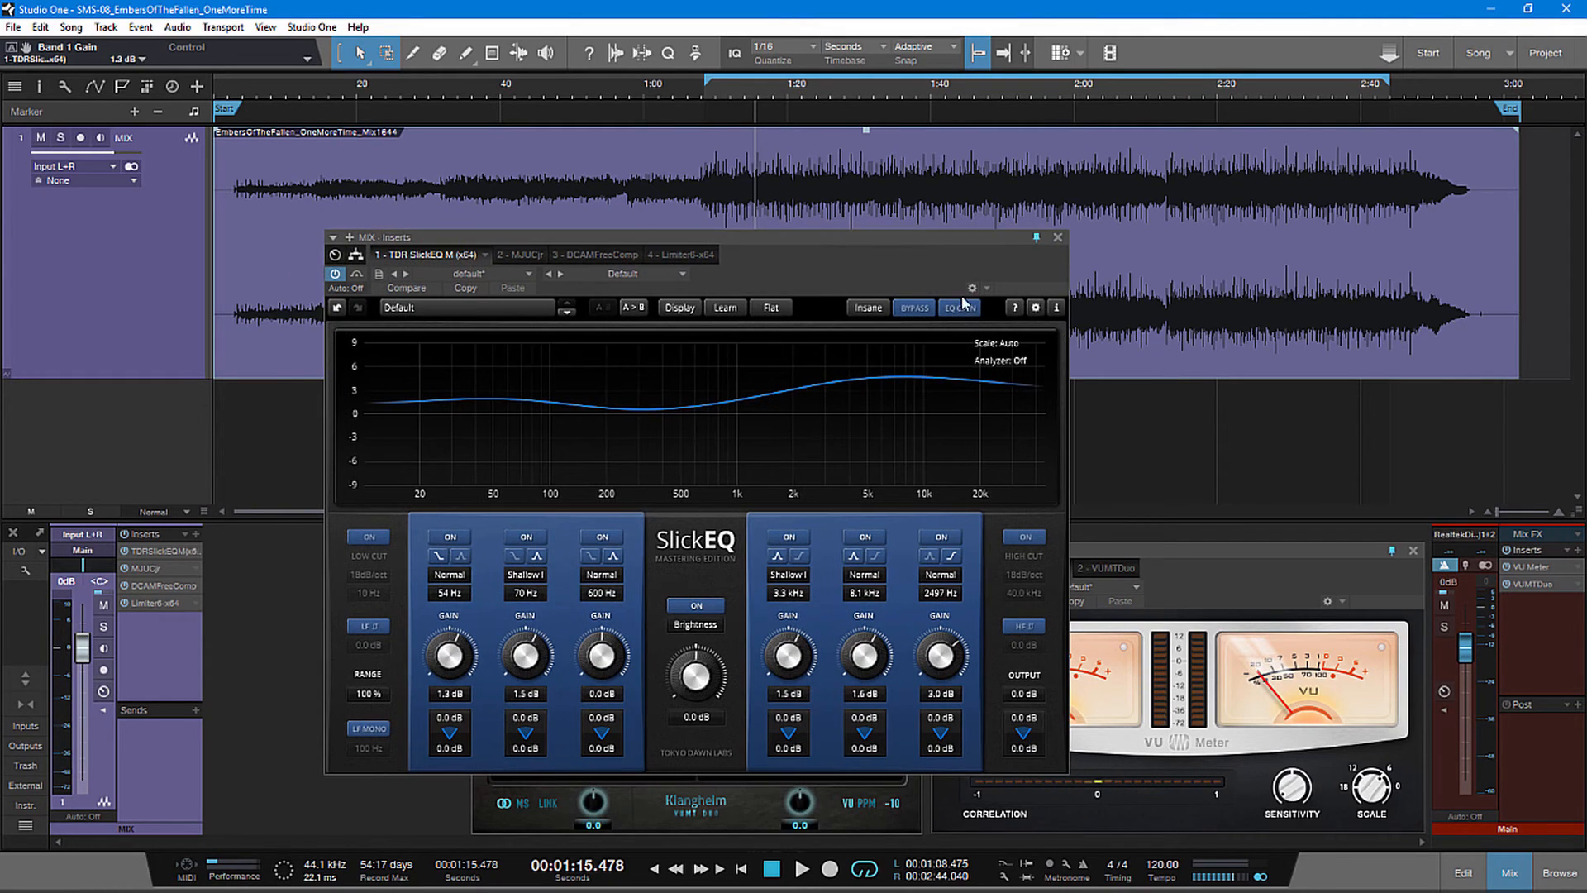
{"action": "left_click", "coordinate": [962, 310]}
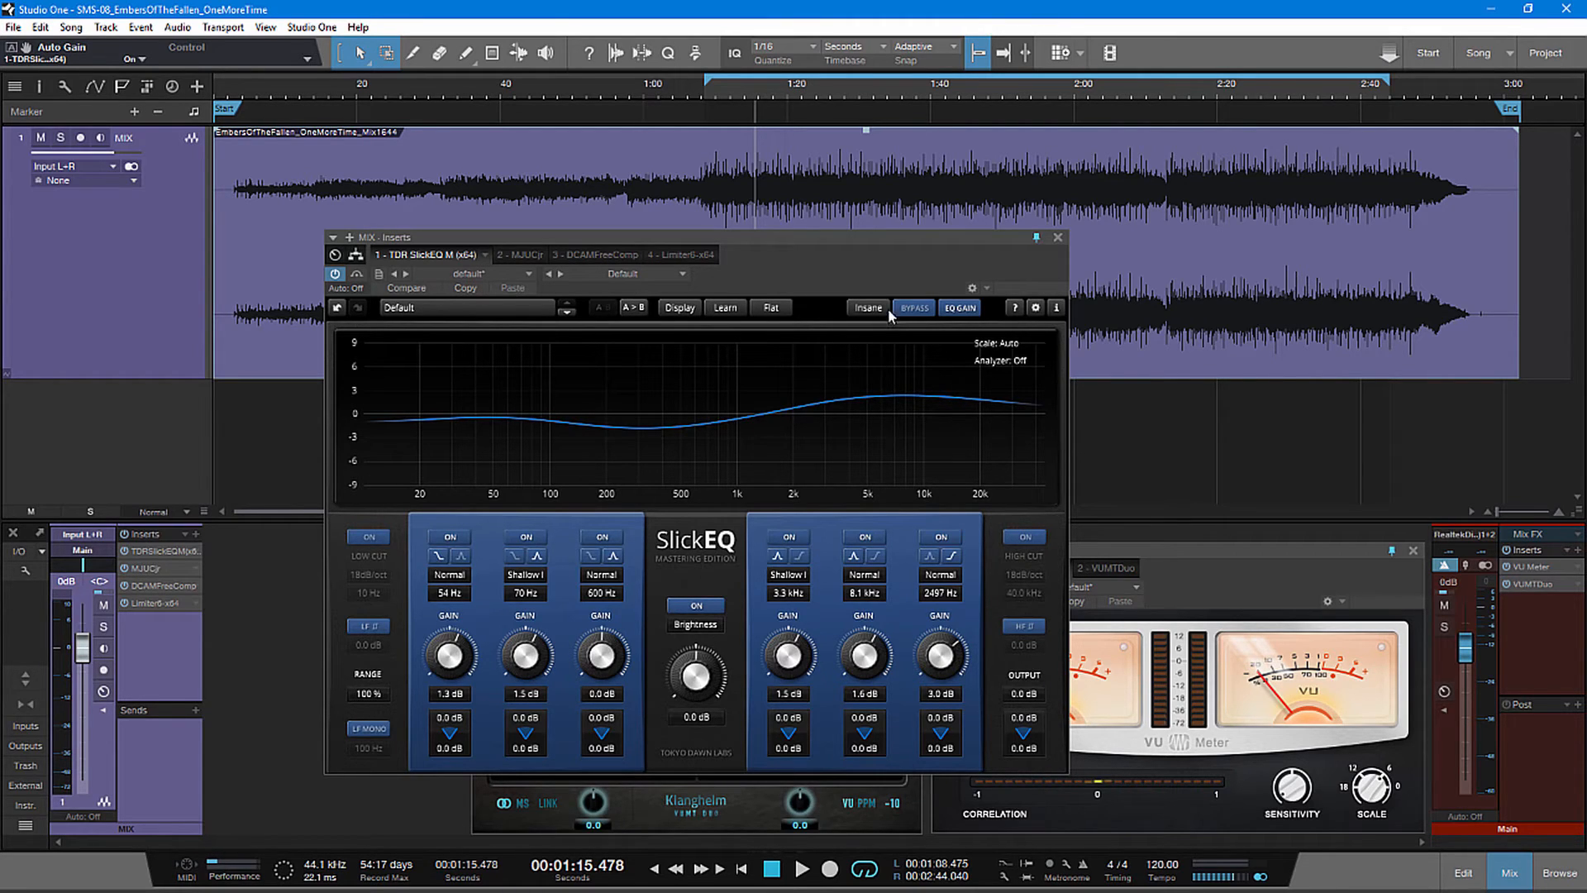
{"action": "mouse_move", "coordinate": [869, 276]}
{"action": "left_mouse_down"}
{"action": "mouse_move", "coordinate": [882, 271]}
{"action": "mouse_move", "coordinate": [839, 275]}
{"action": "left_mouse_up"}
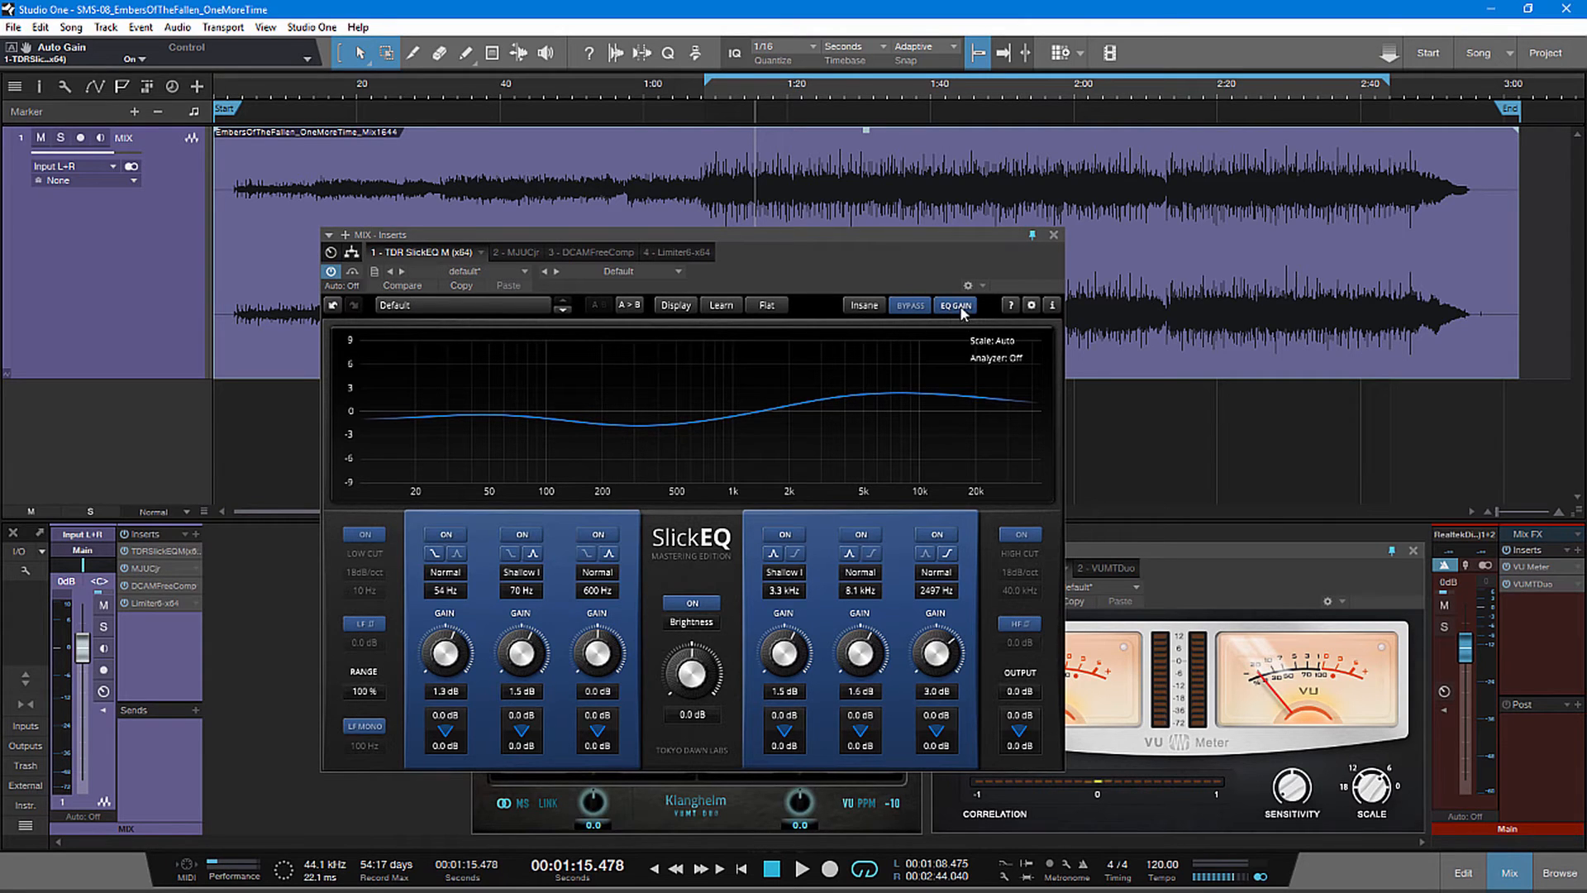
{"action": "left_click_drag", "start_coordinate": [882, 273], "coordinate": [911, 285]}
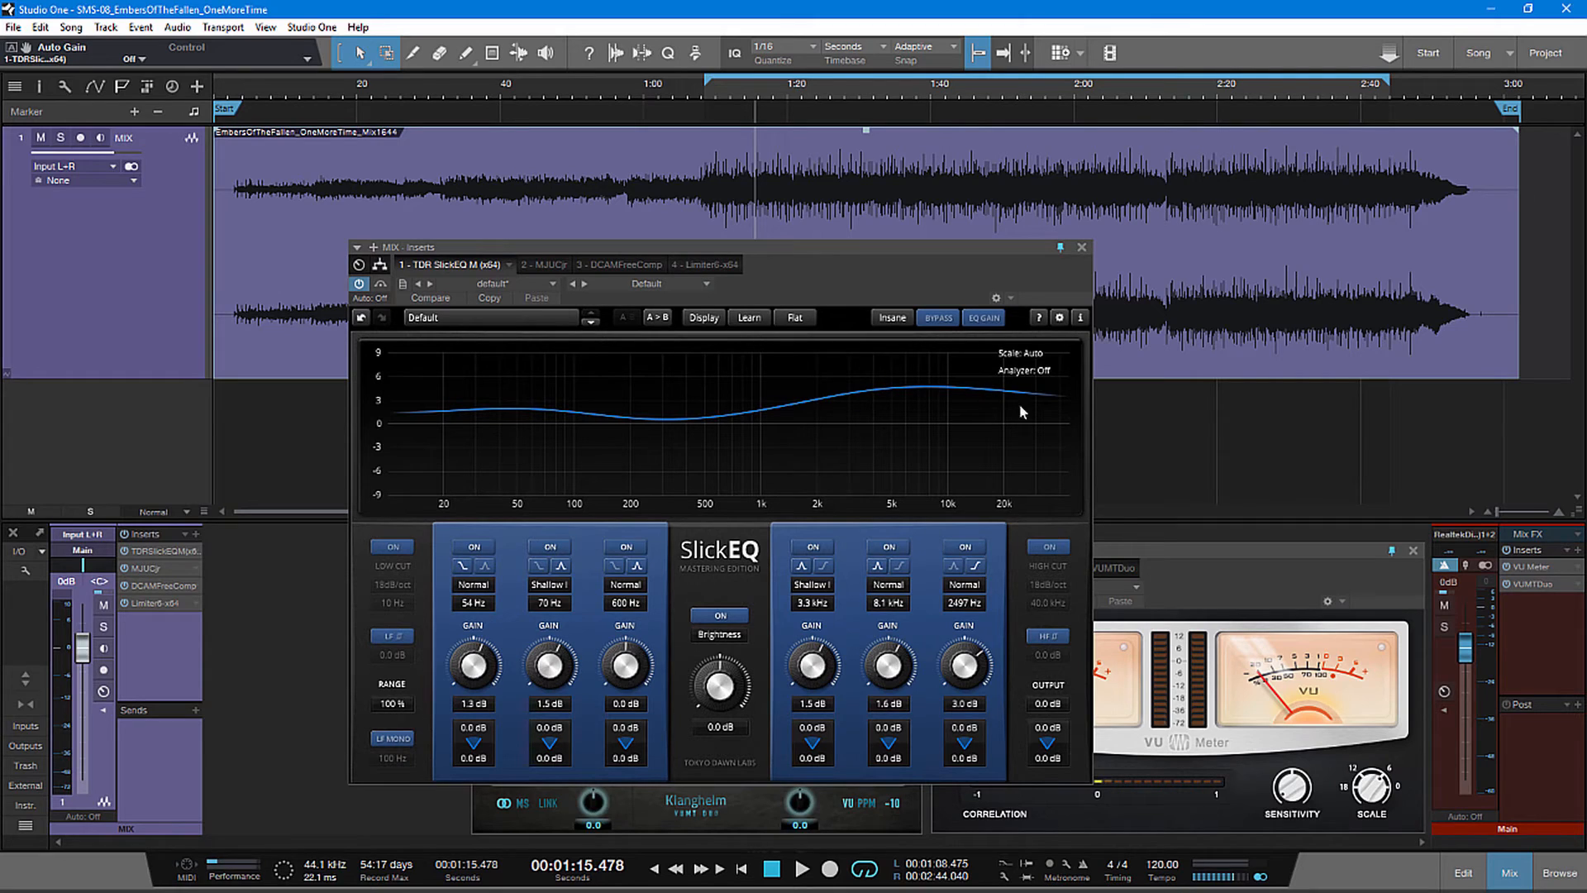
{"action": "left_click", "coordinate": [997, 319]}
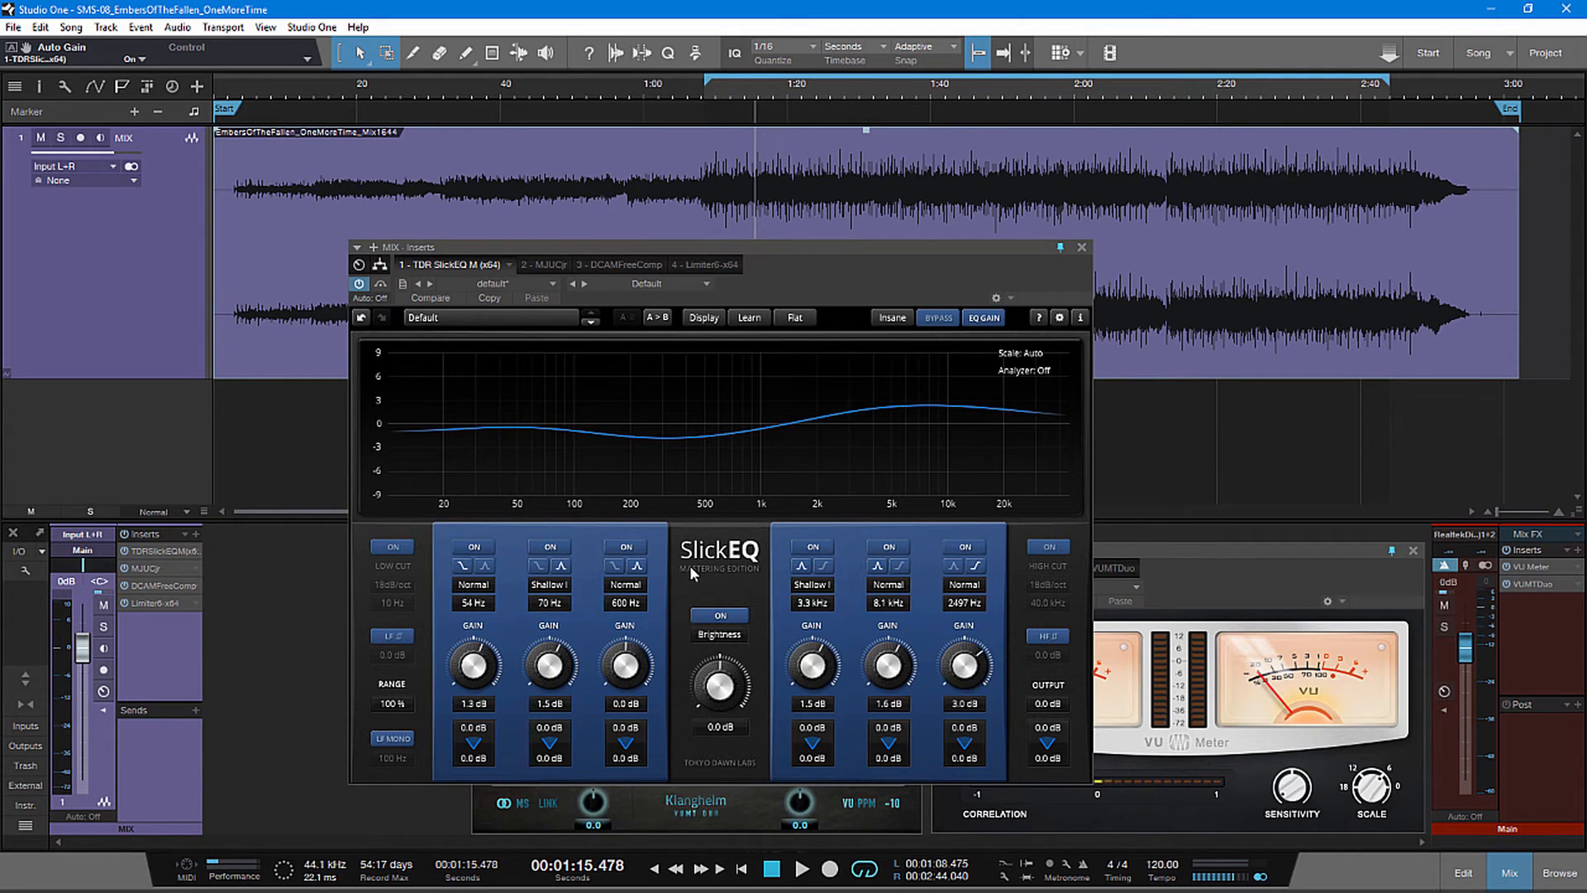
{"action": "mouse_move", "coordinate": [920, 280]}
{"action": "left_mouse_down"}
{"action": "mouse_move", "coordinate": [935, 276]}
{"action": "mouse_move", "coordinate": [901, 264]}
{"action": "left_mouse_up"}
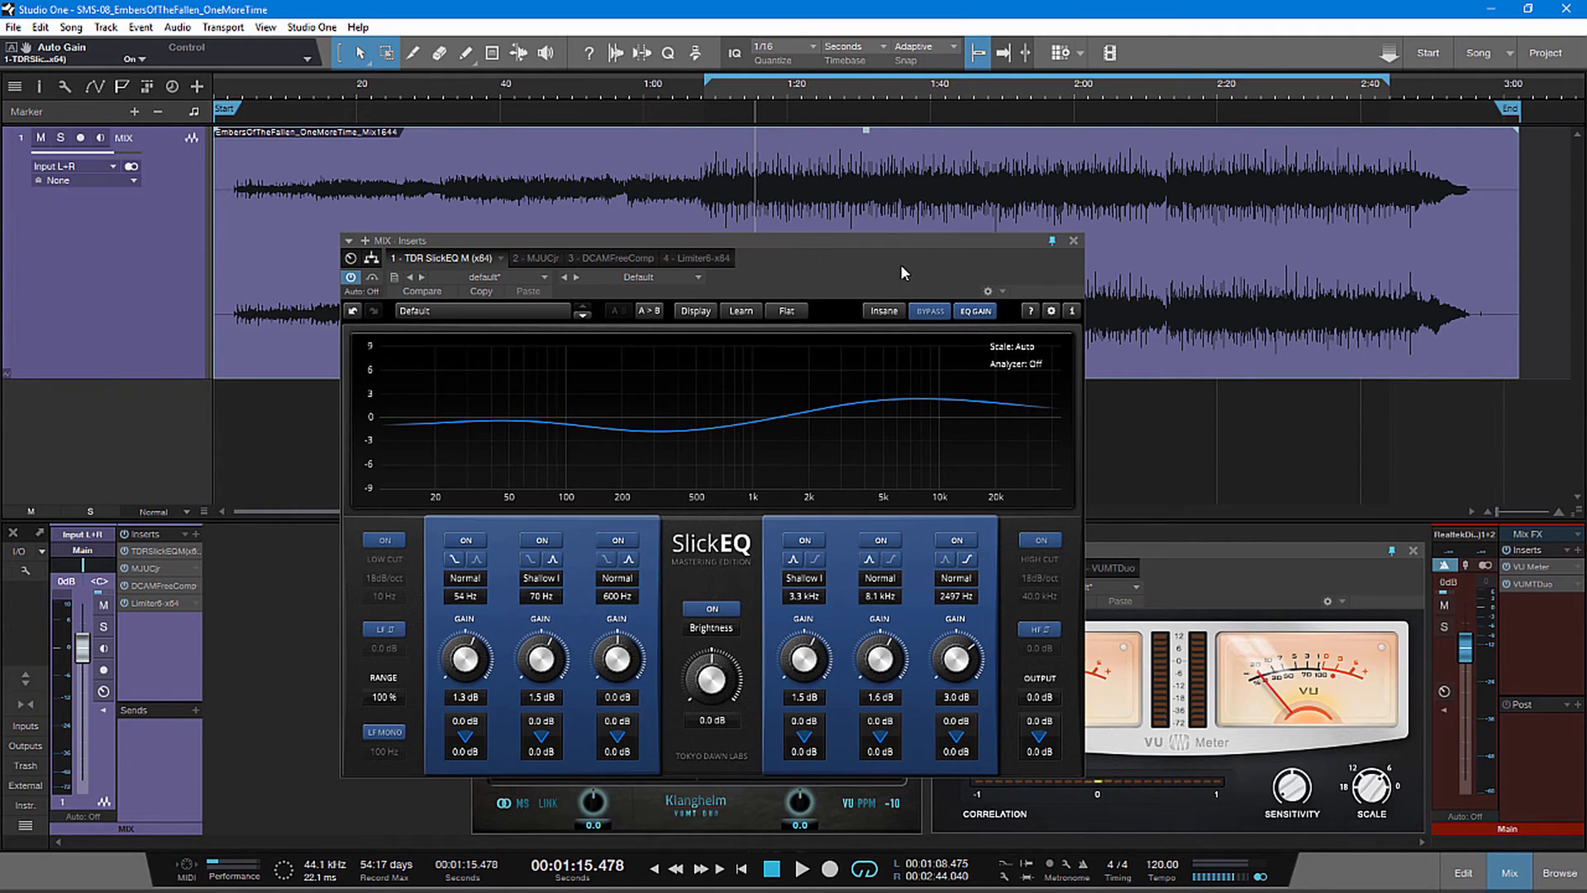
{"action": "left_click", "coordinate": [969, 312]}
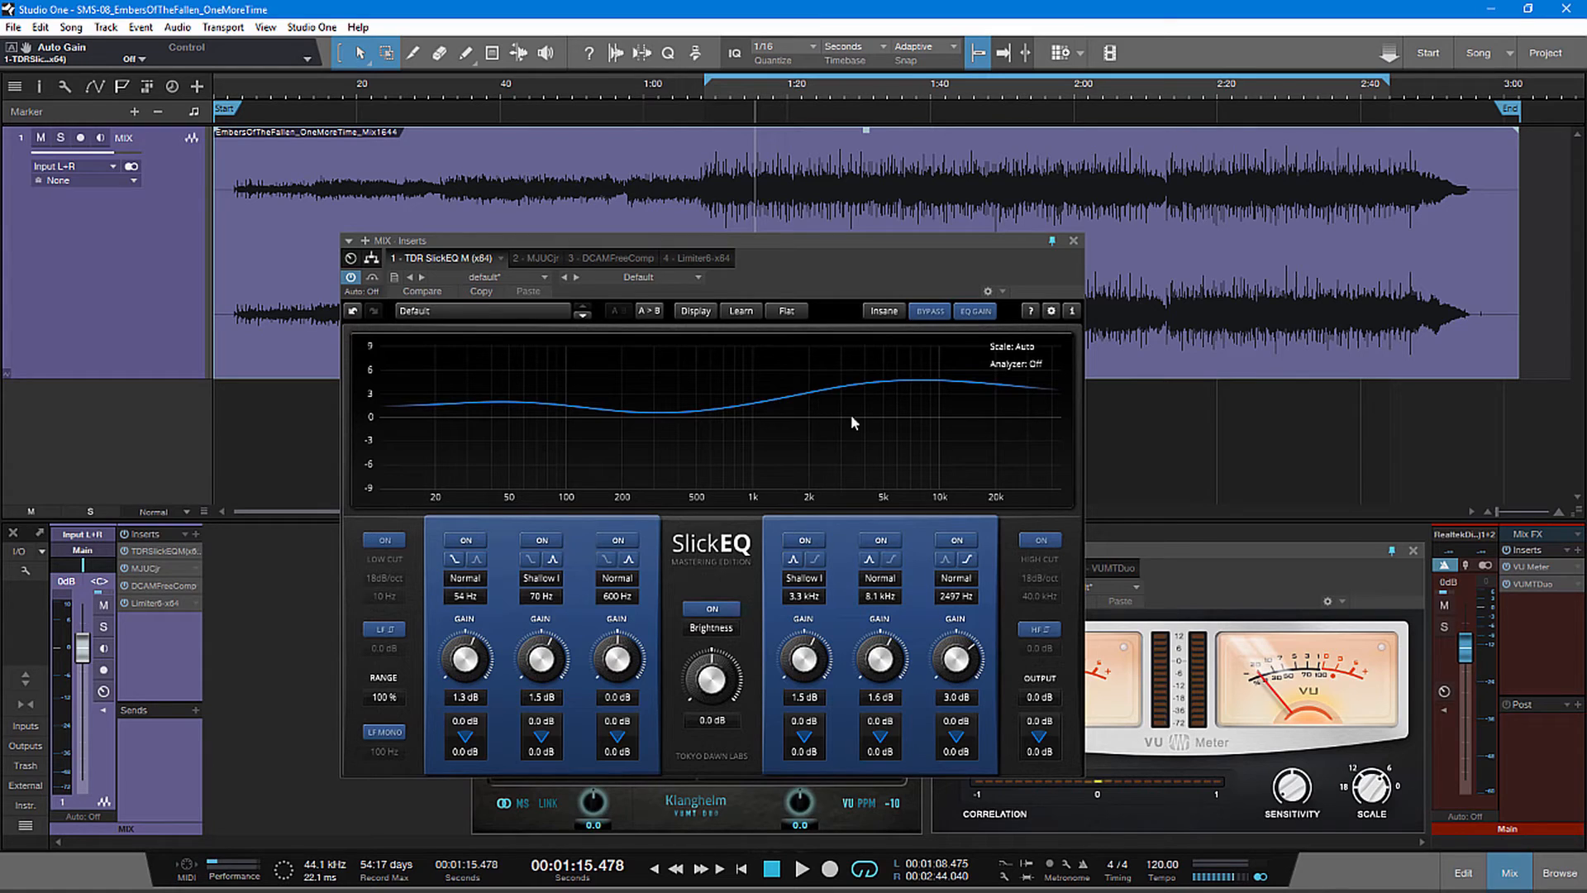
{"action": "left_click_drag", "start_coordinate": [942, 241], "coordinate": [961, 275]}
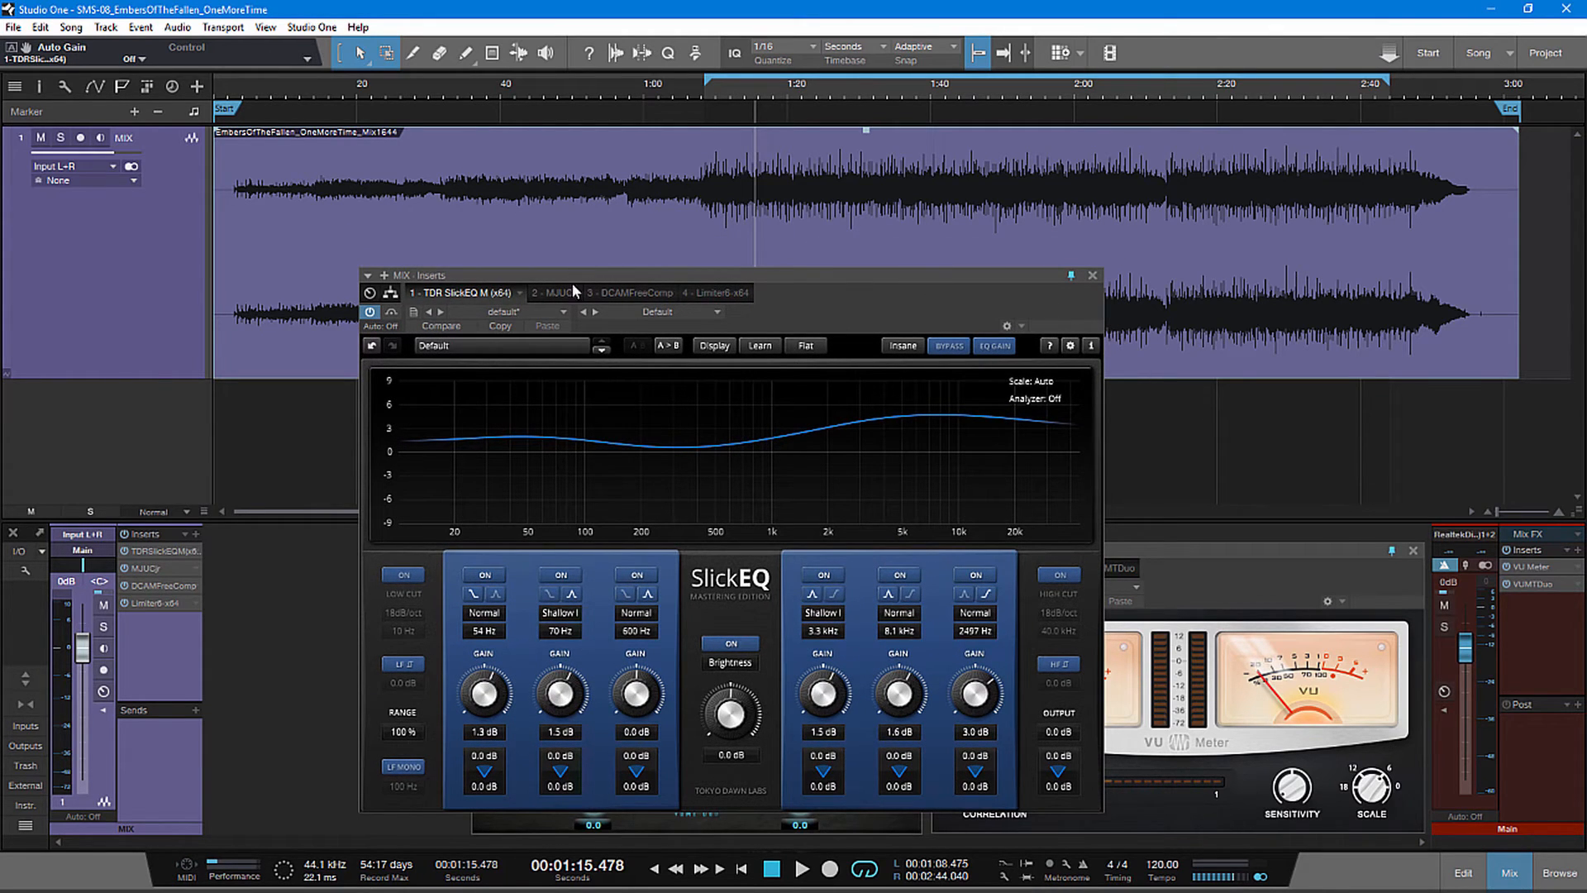
- Open the MJUCjr compressor, play the loop to check its gain reduction, and stop playback
{"action": "left_click", "coordinate": [537, 295]}
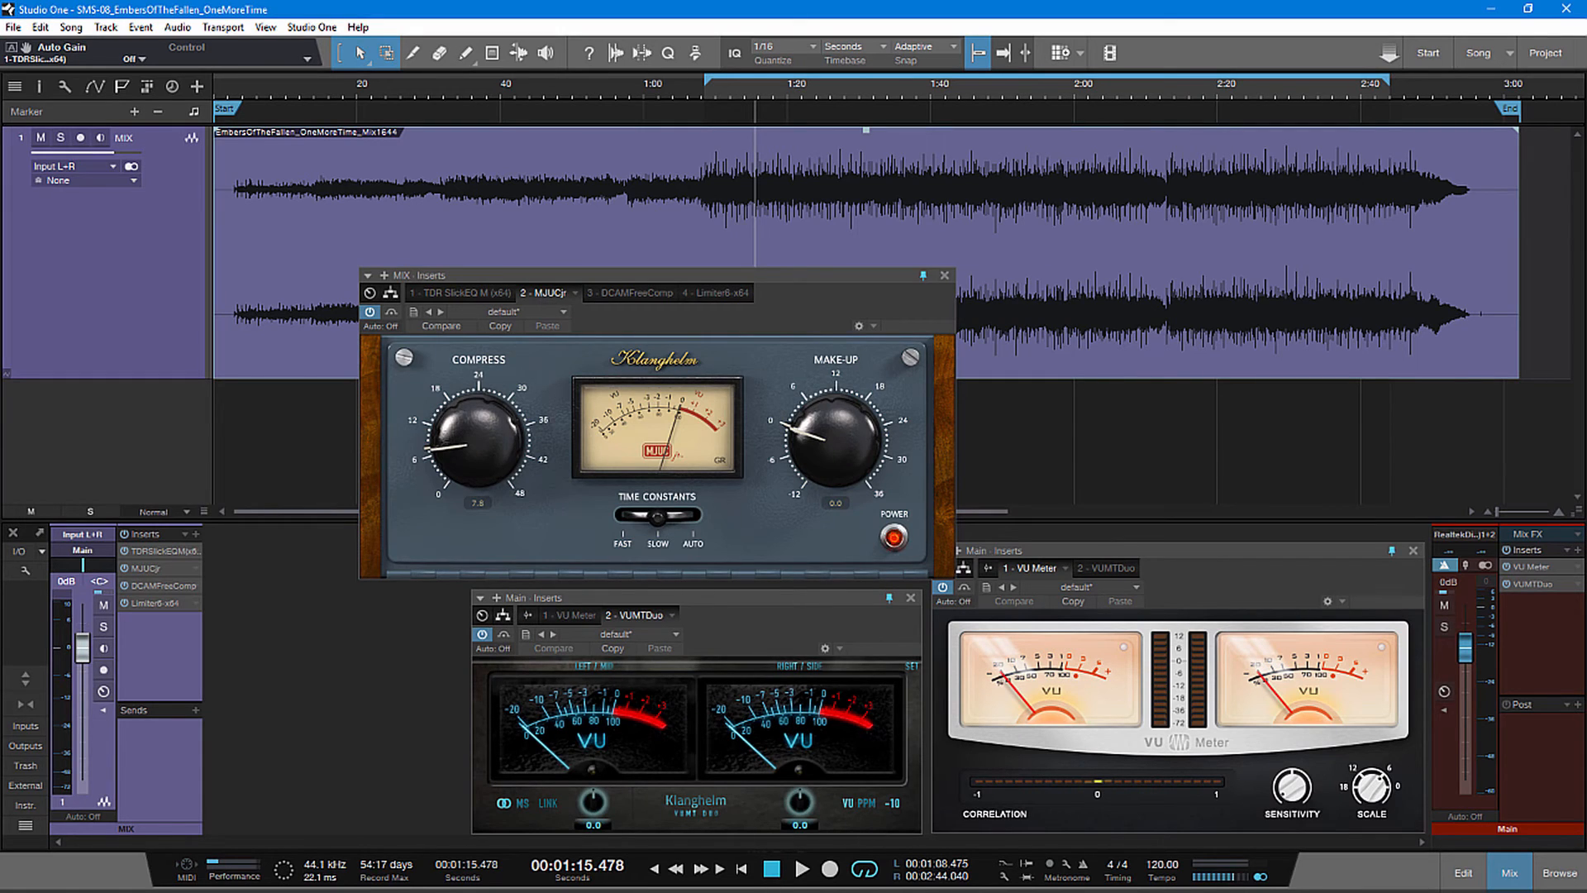
{"action": "left_click", "coordinate": [802, 870]}
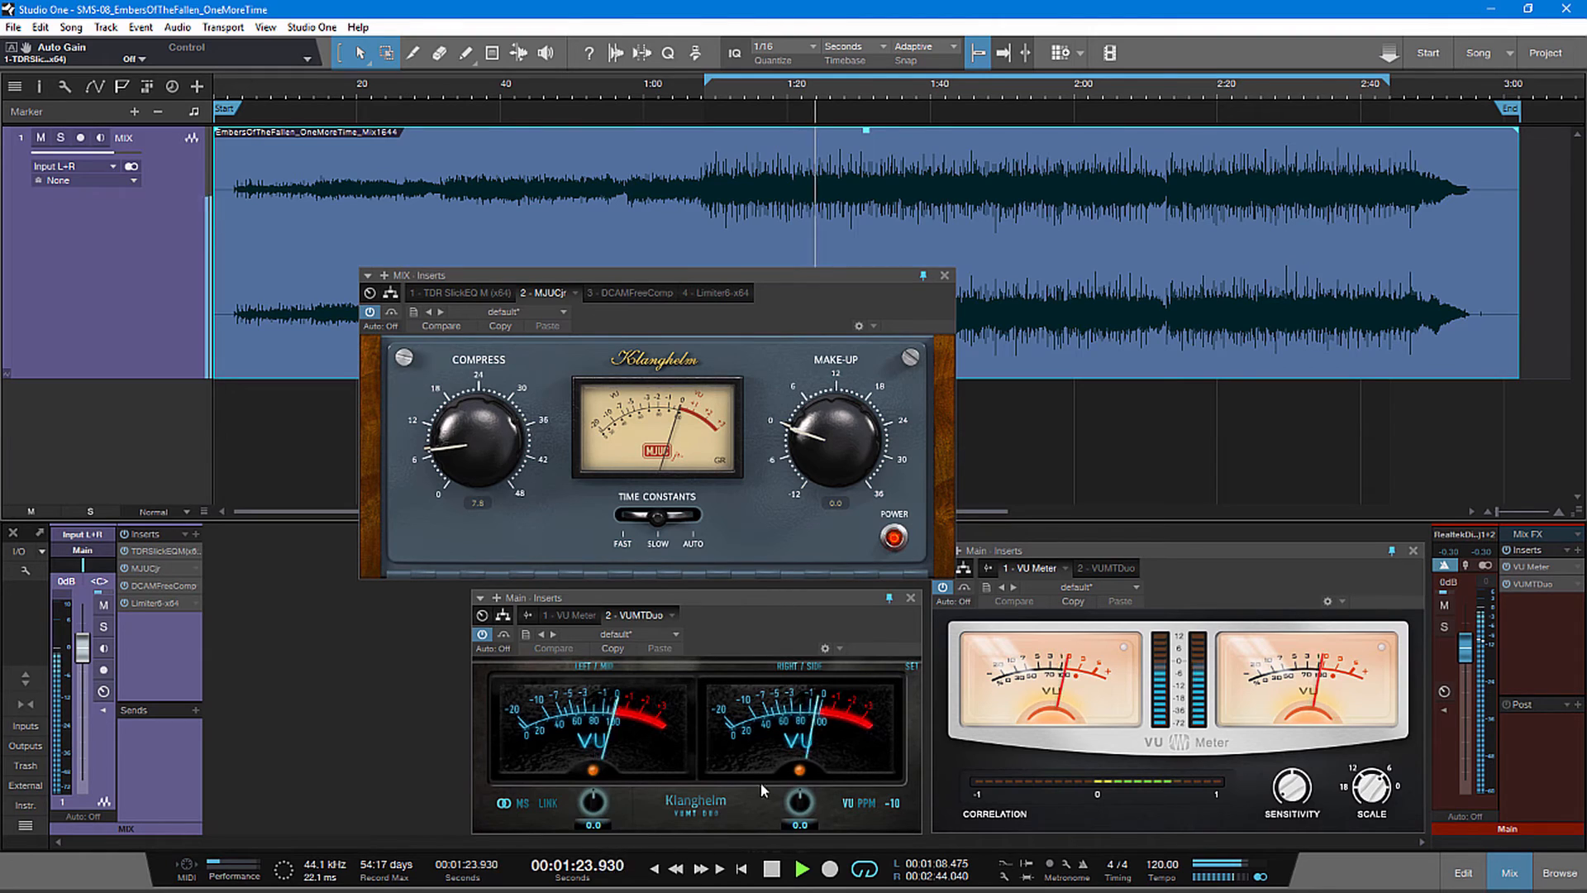
{"action": "key", "text": "space"}
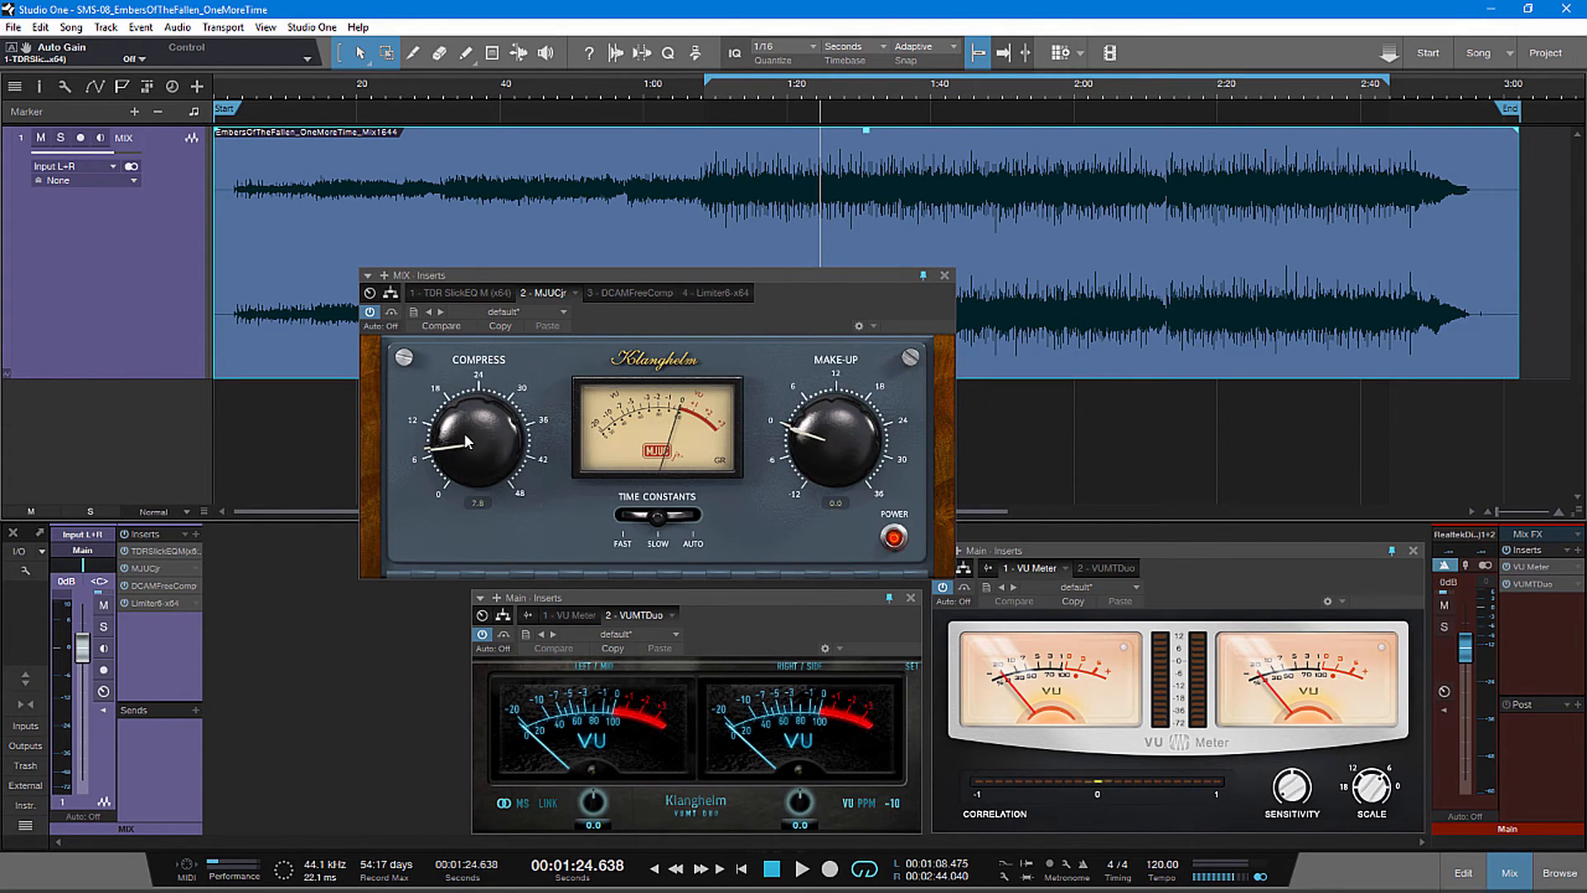
- Open DCAM FreeComp, play the loud section from about 1:10 to check its compression, and stop playback
{"action": "left_click", "coordinate": [633, 293]}
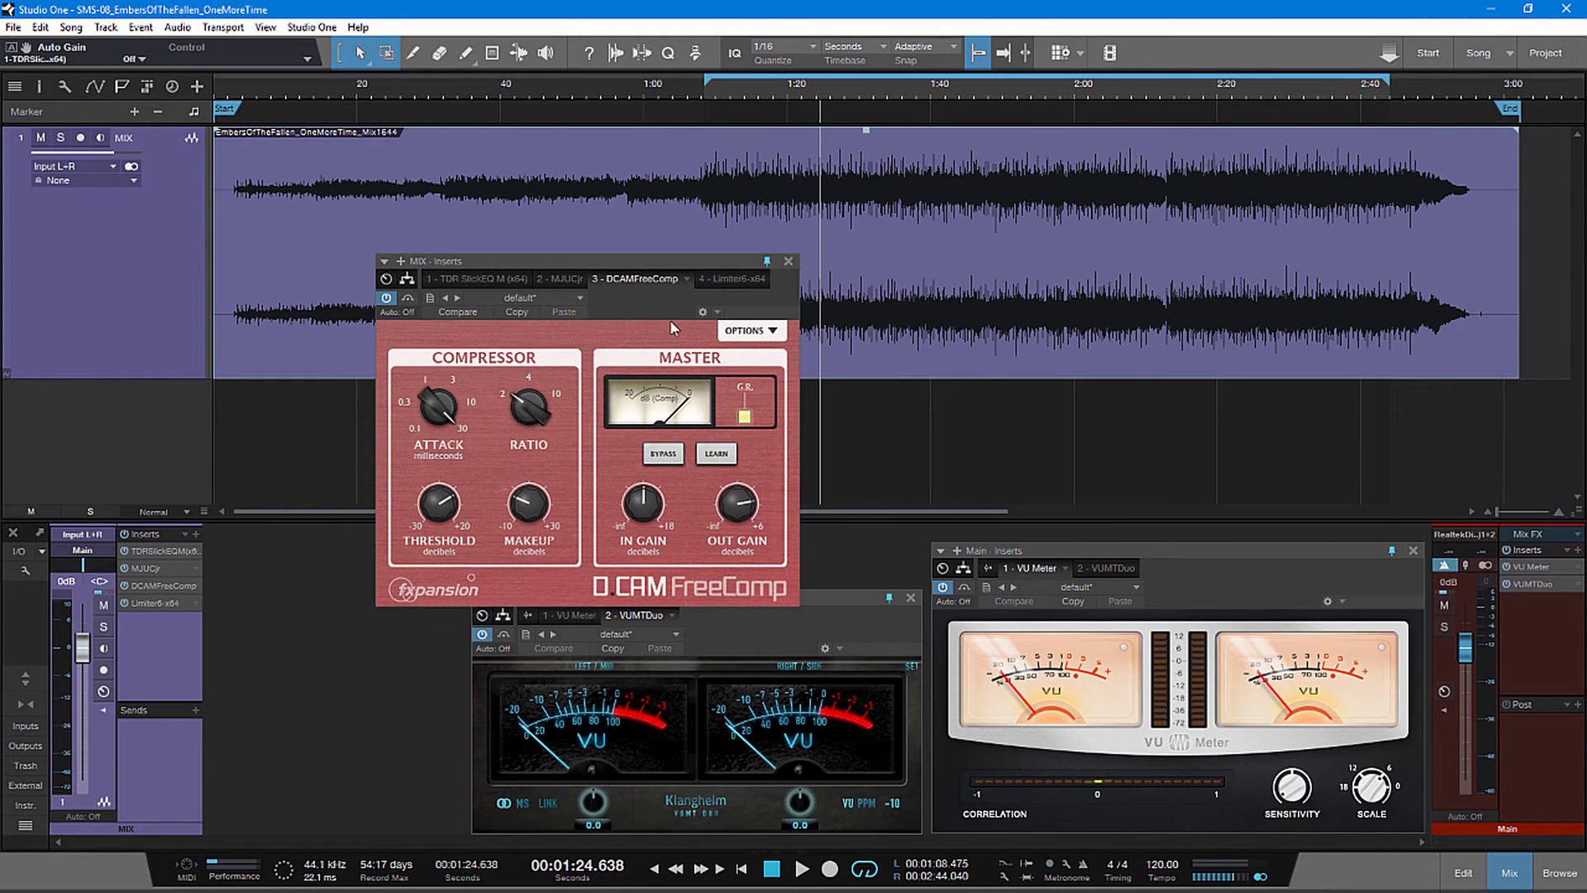
{"action": "left_click", "coordinate": [720, 131]}
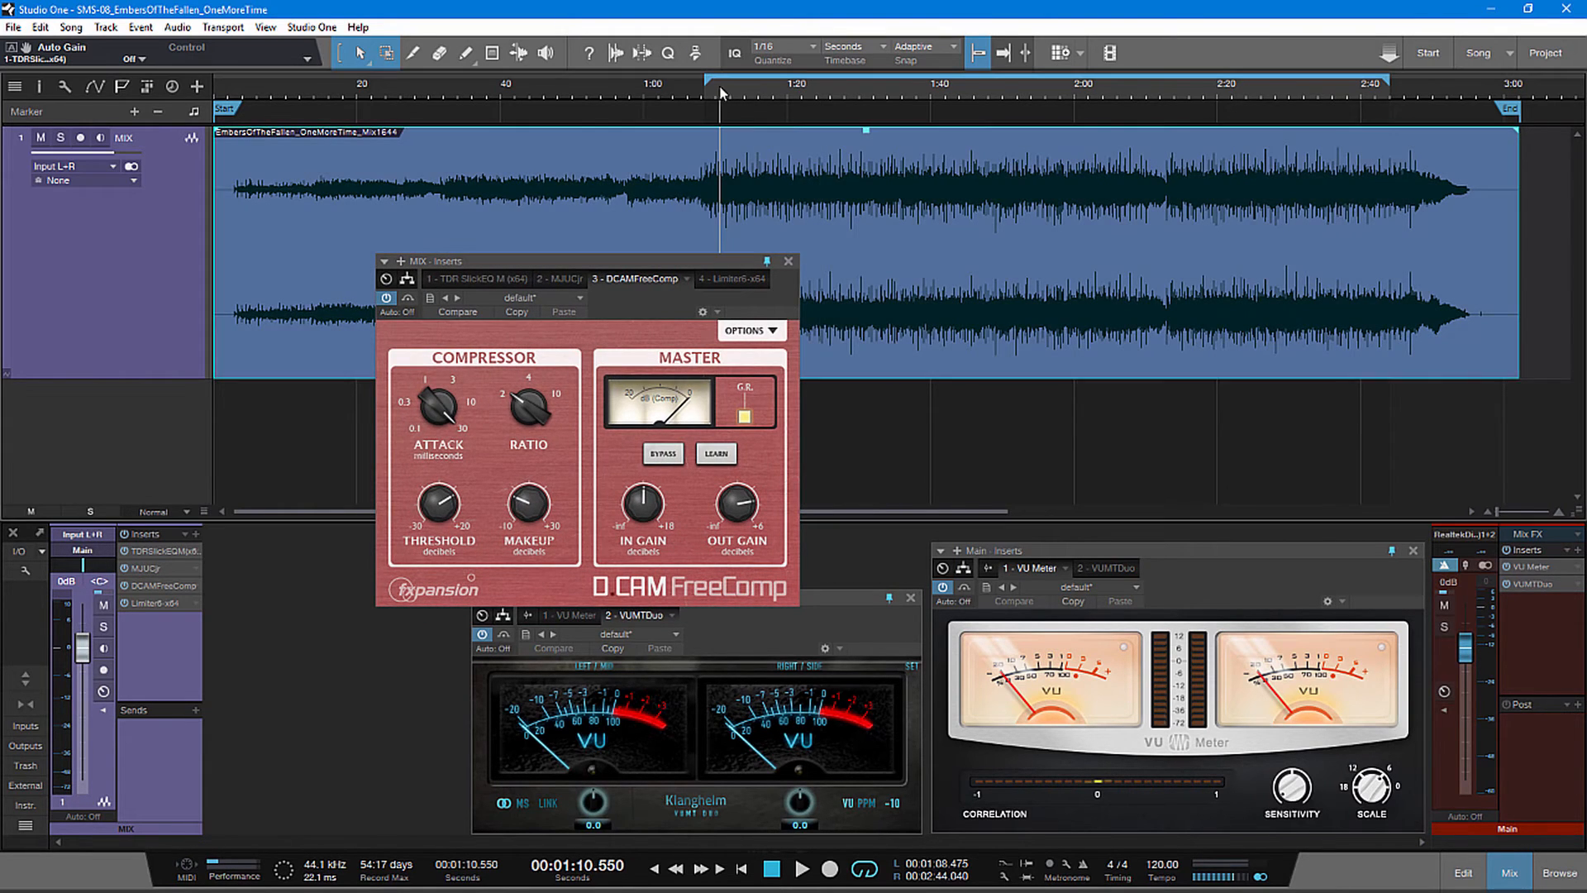
{"action": "left_click", "coordinate": [800, 868]}
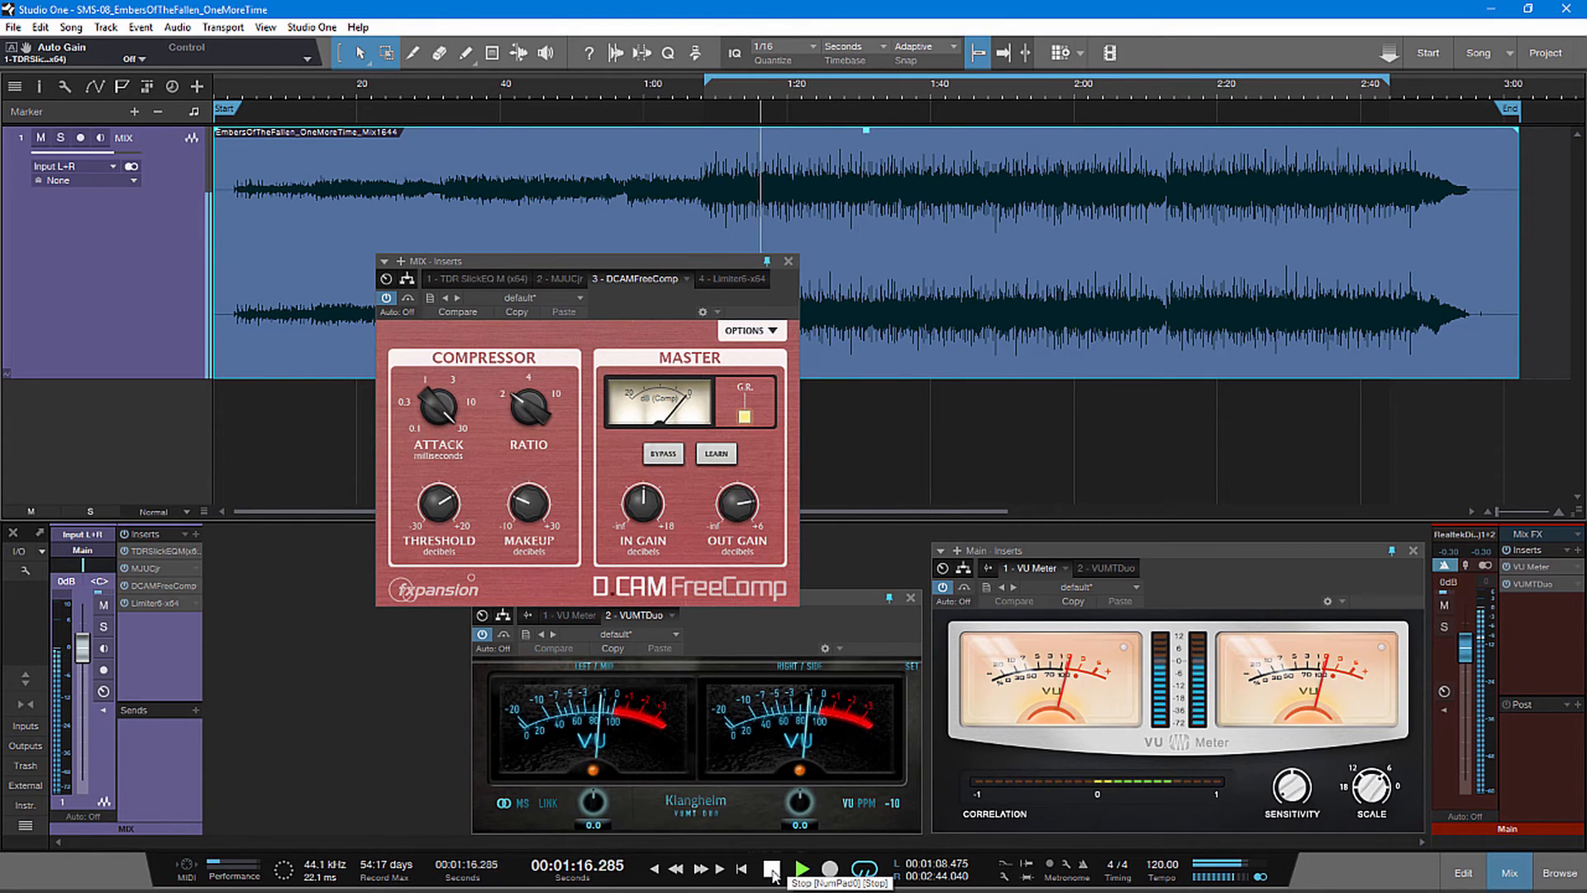
{"action": "left_click", "coordinate": [771, 868]}
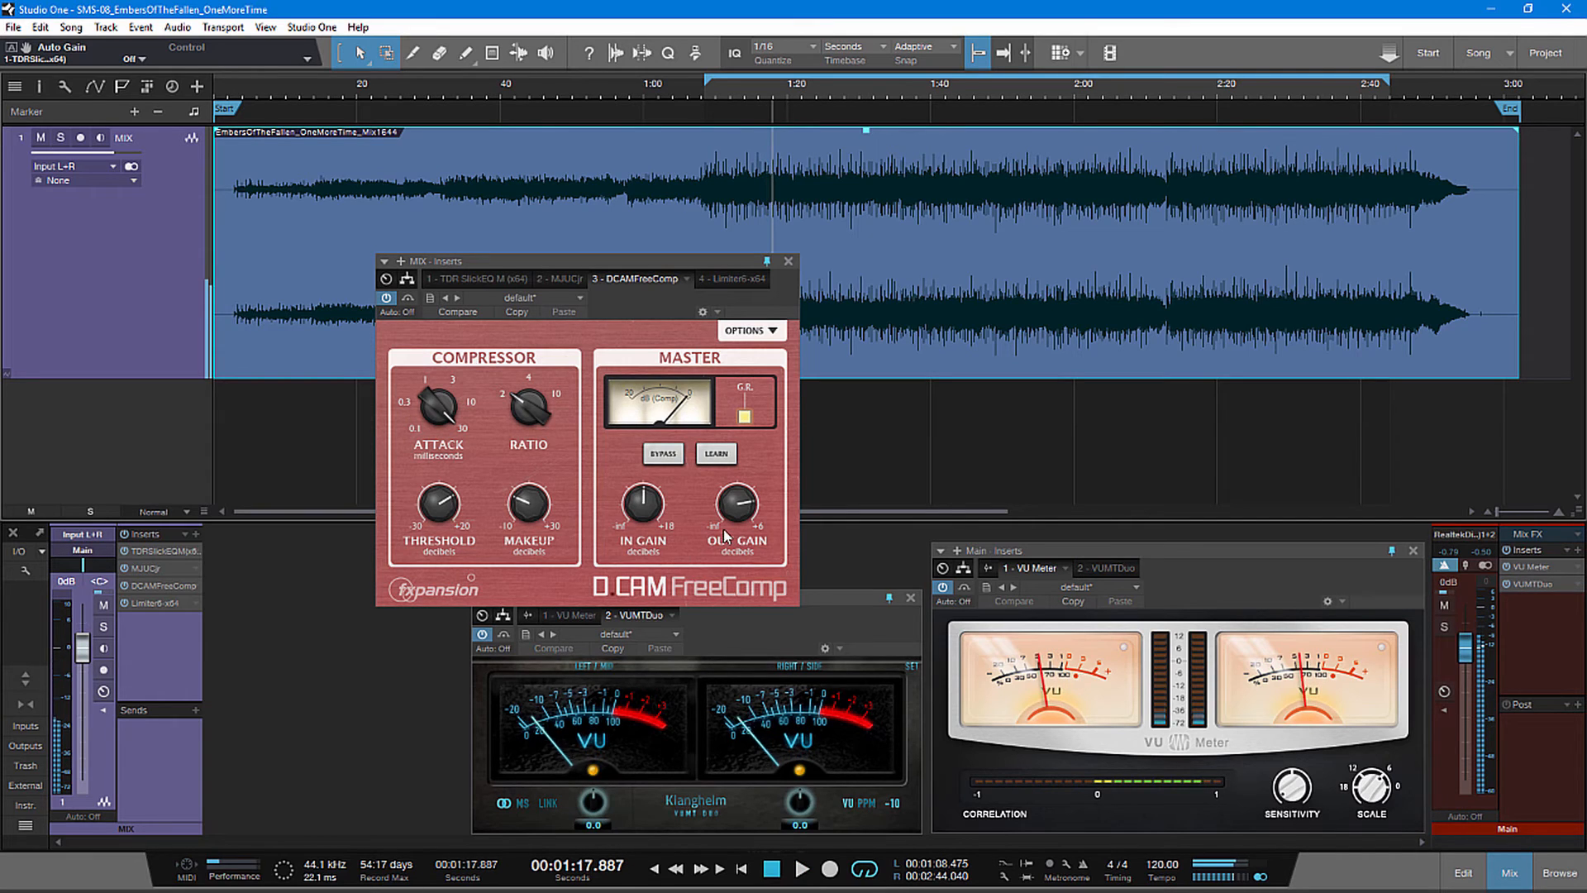
- Open Limiter6 and, while the mix plays, raise the peak limiter's gain to 4.0 dB
{"action": "left_click", "coordinate": [724, 278]}
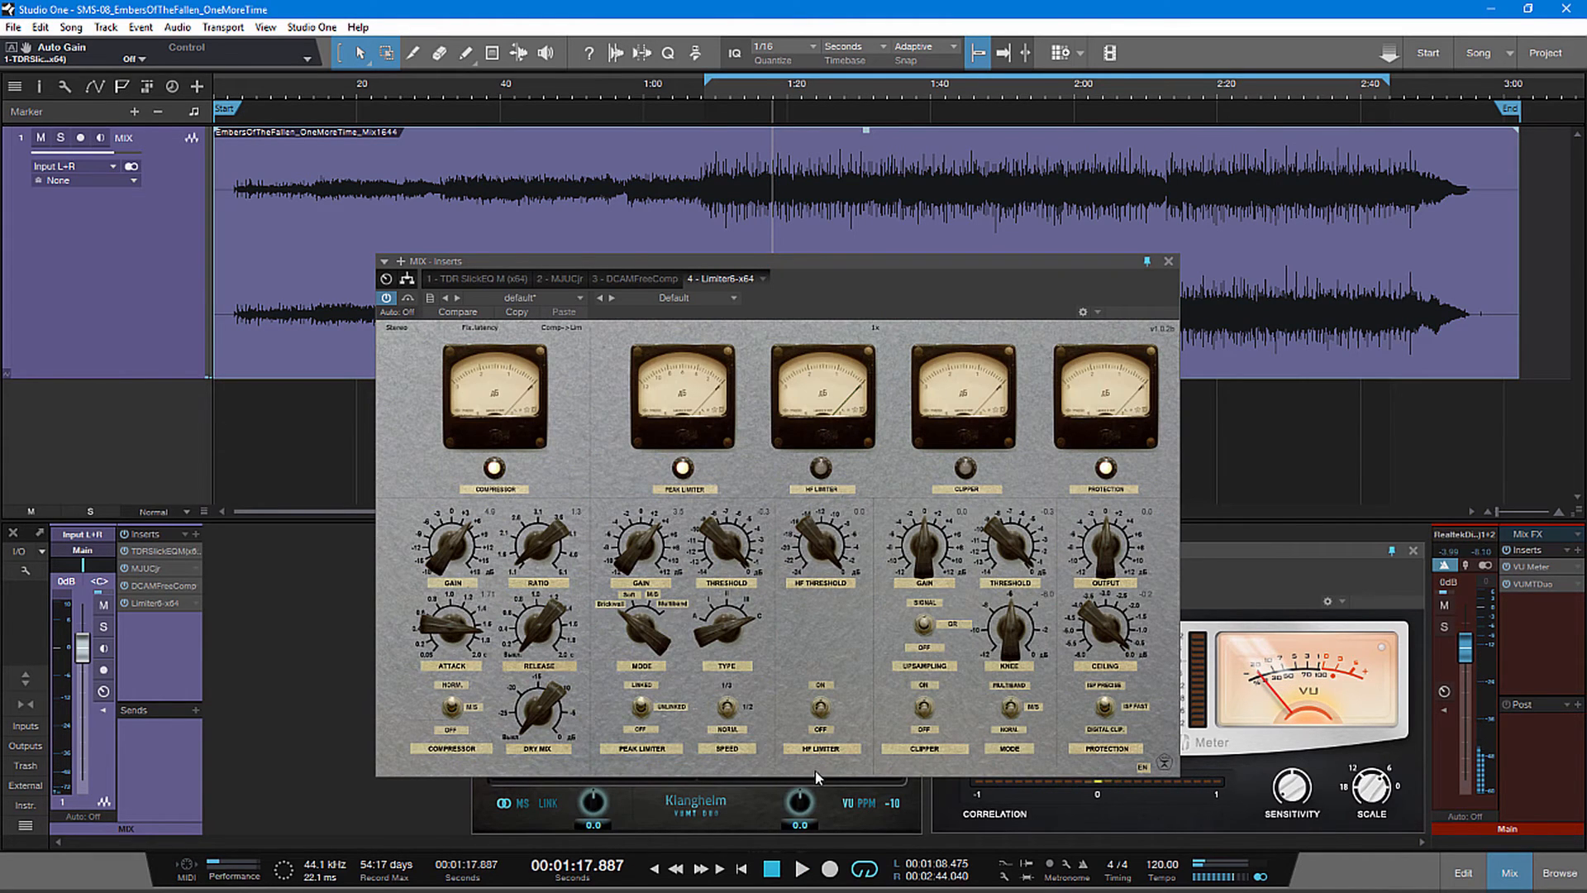
{"action": "left_click", "coordinate": [802, 869]}
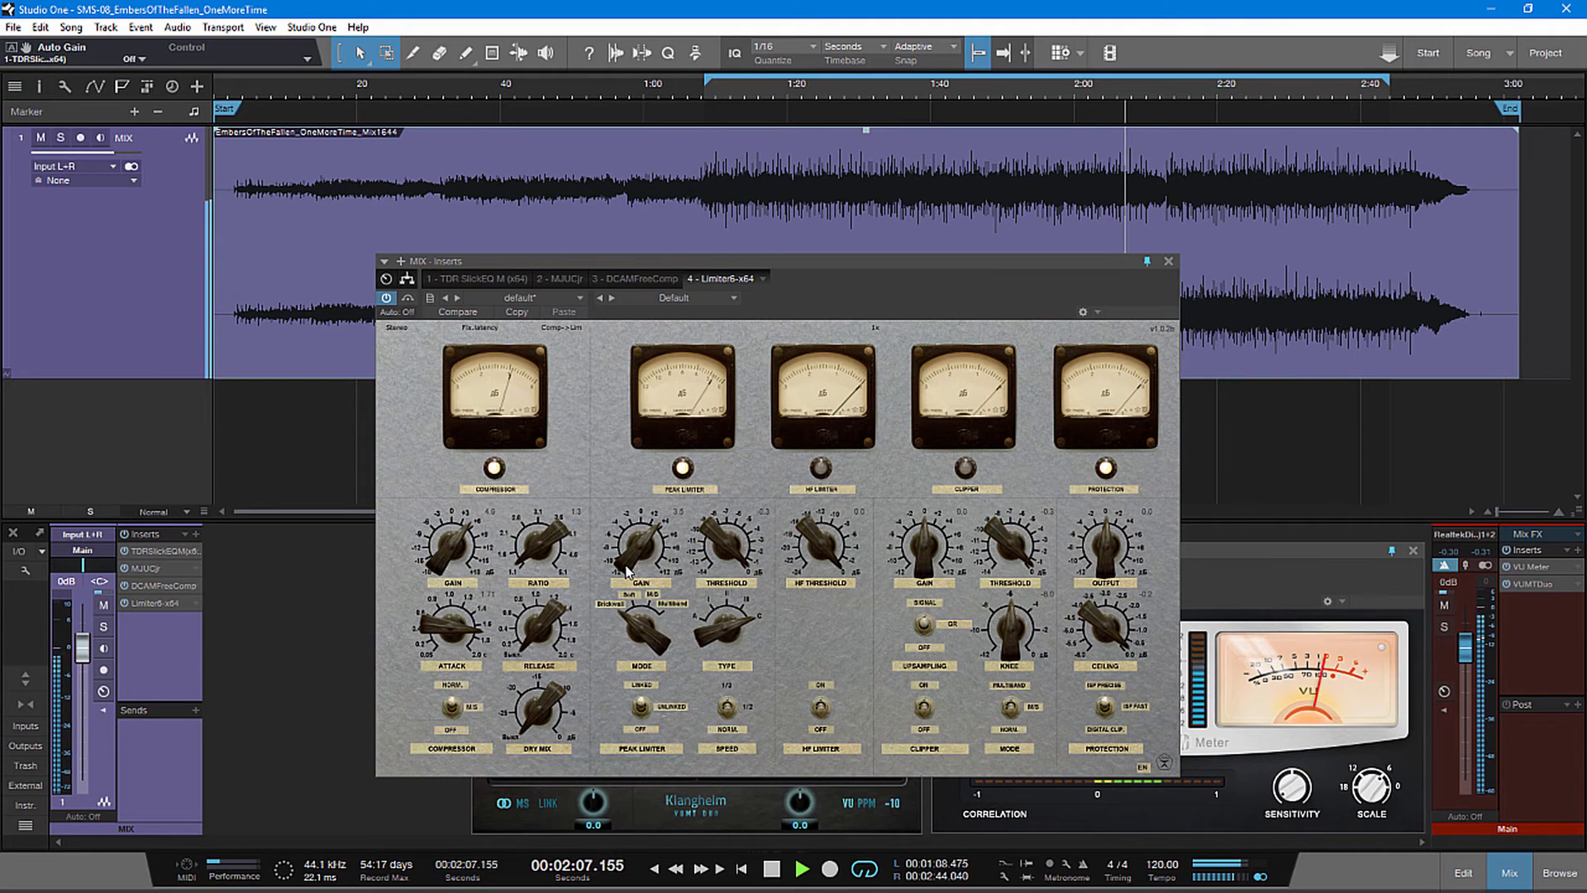
{"action": "left_click", "coordinate": [625, 569]}
{"action": "scroll", "coordinate": [625, 567], "scroll_direction": "up", "scroll_amount": 4}
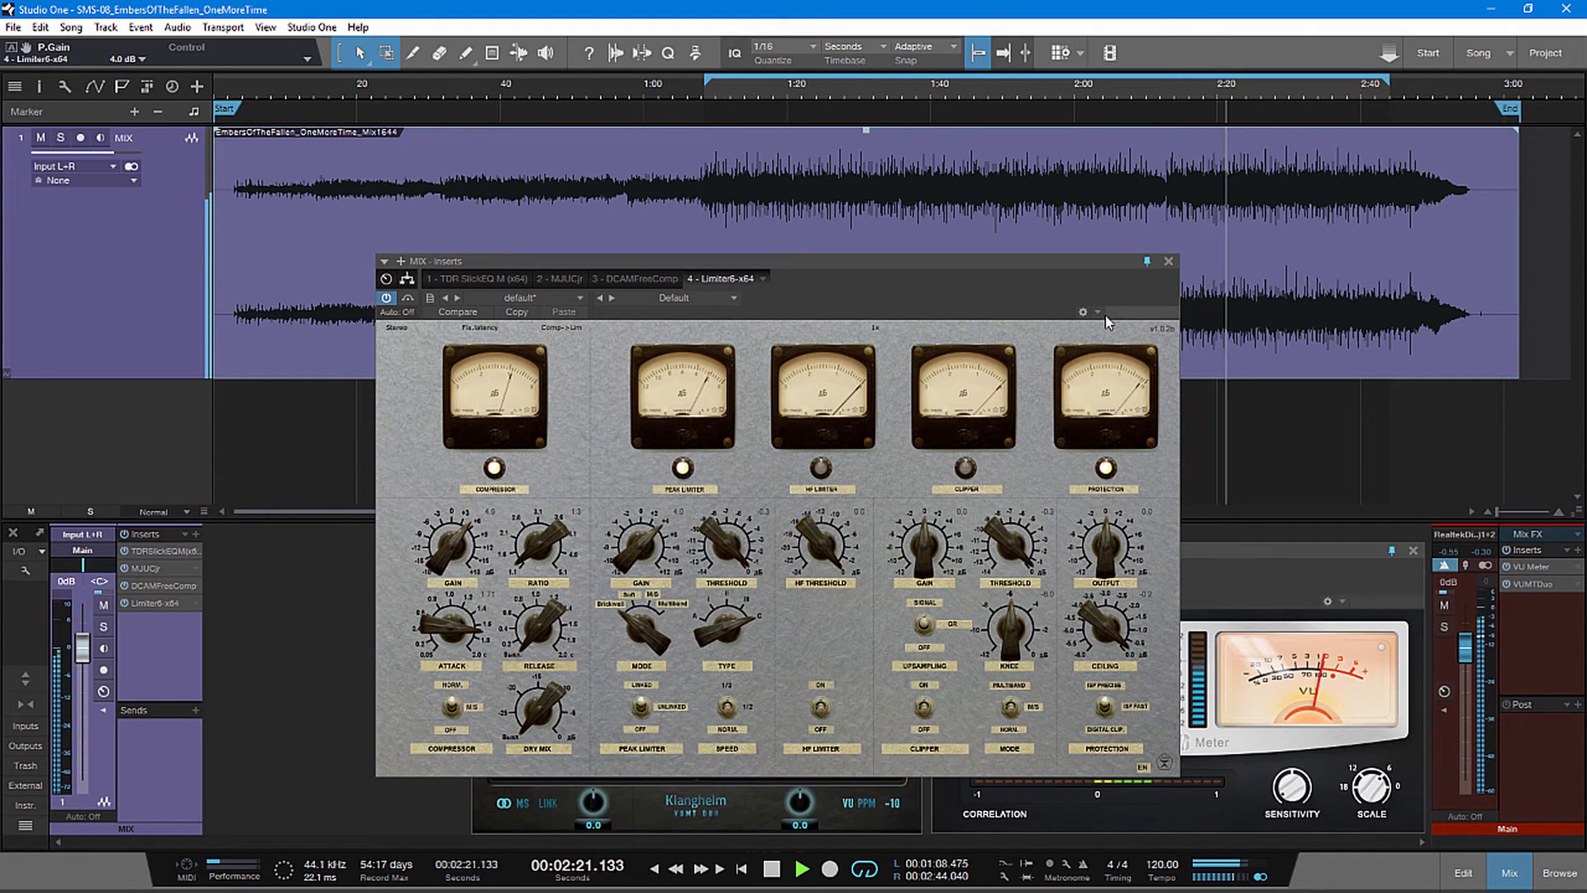
- Move the Limiter6 window clear of the VU meters to watch them during playback, stop the mix, and close the window
{"action": "left_click_drag", "start_coordinate": [1104, 261], "coordinate": [1050, 192]}
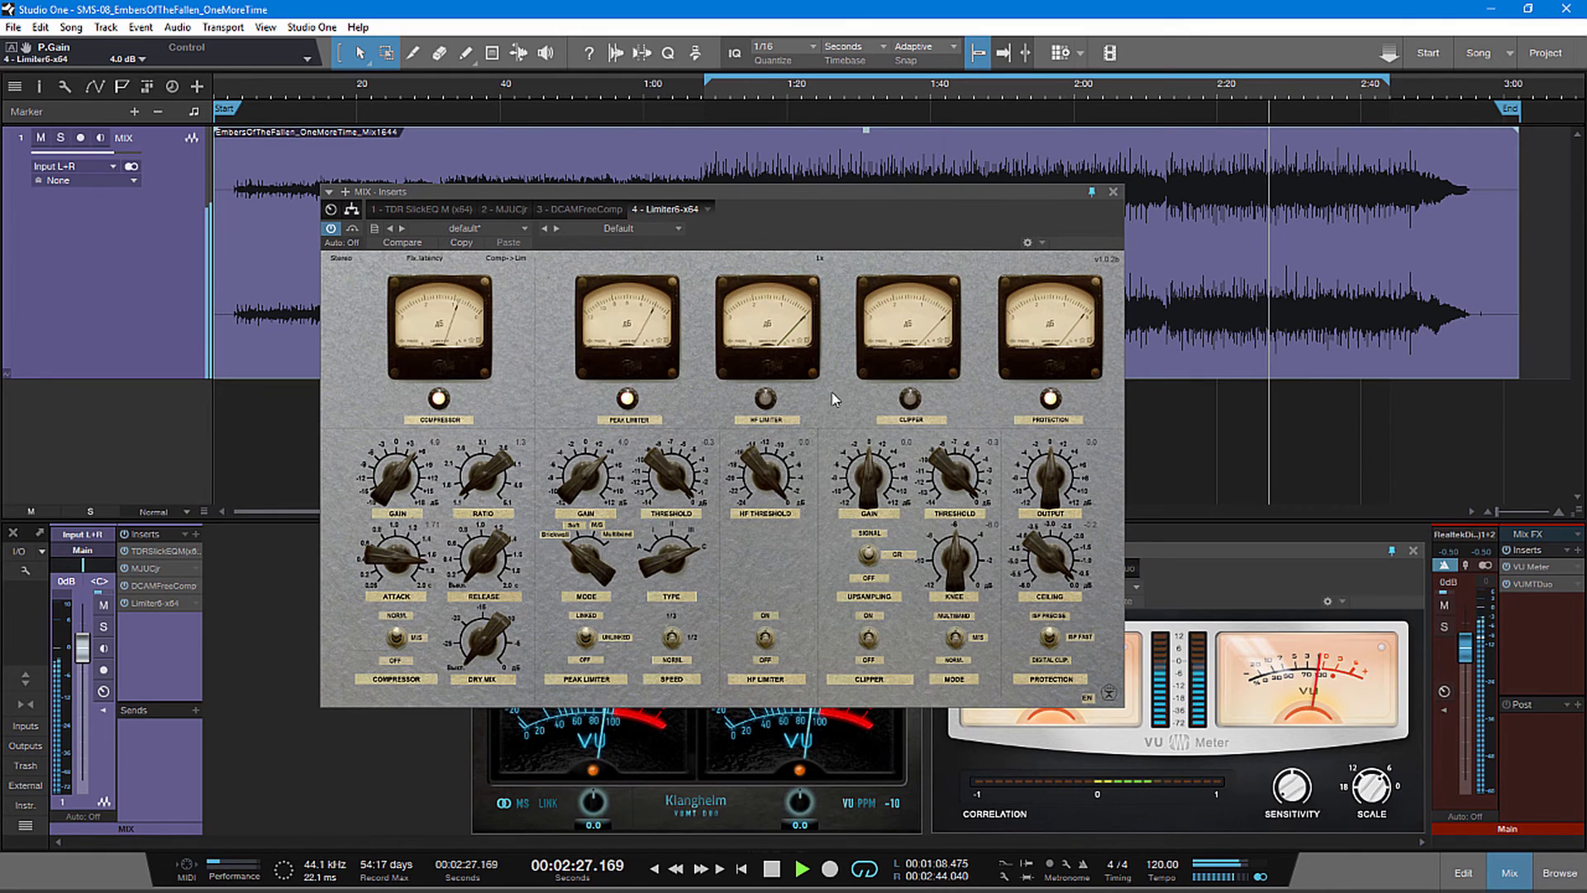
{"action": "left_click_drag", "start_coordinate": [772, 192], "coordinate": [725, 133]}
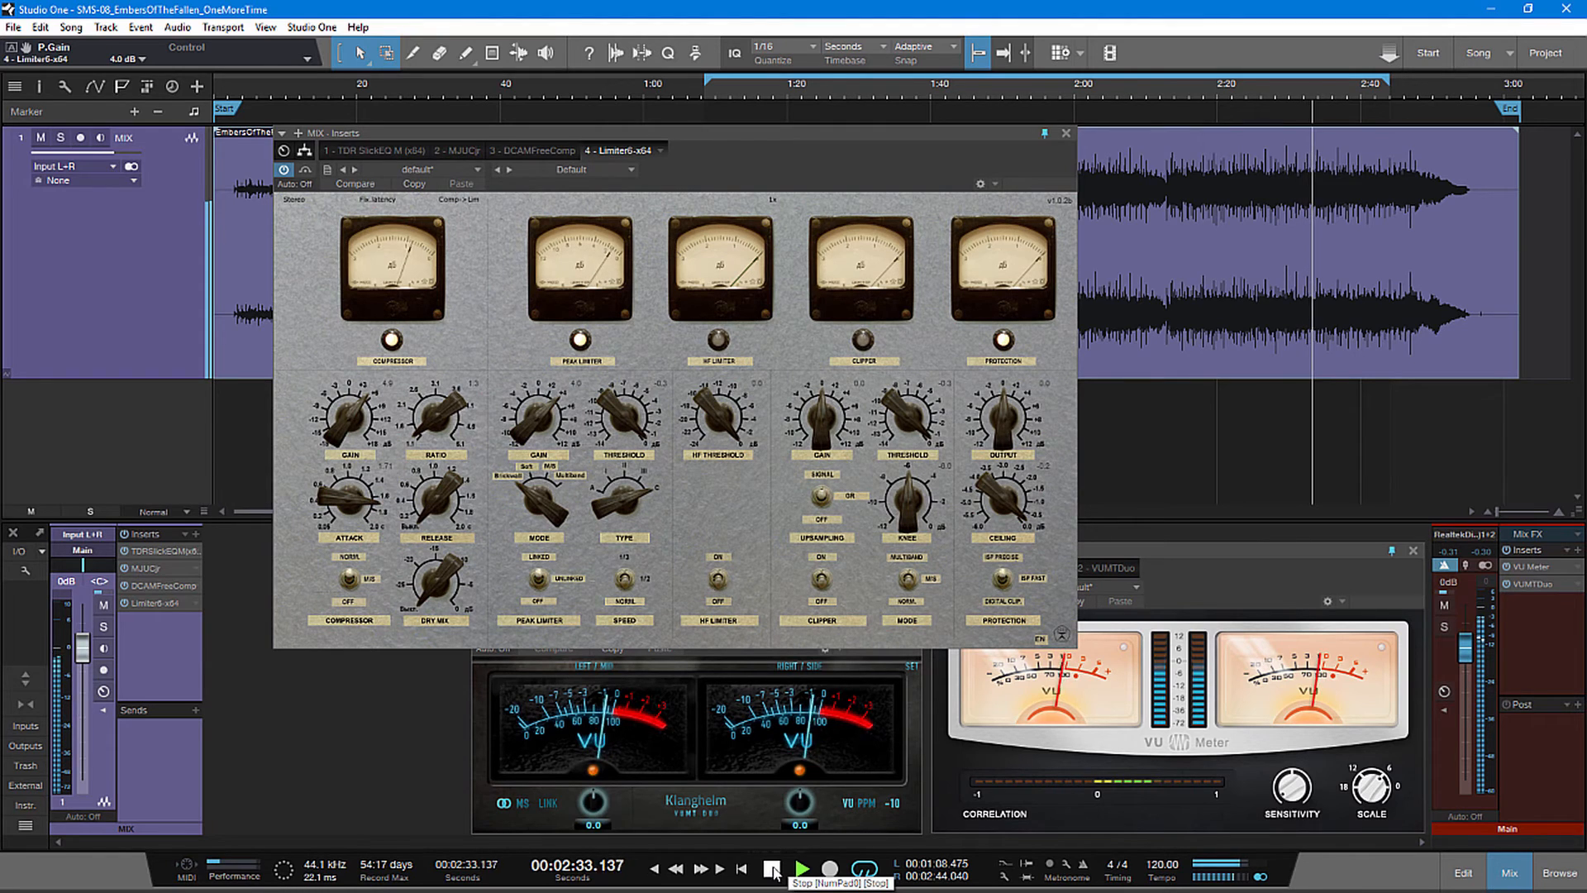
{"action": "left_click", "coordinate": [772, 868]}
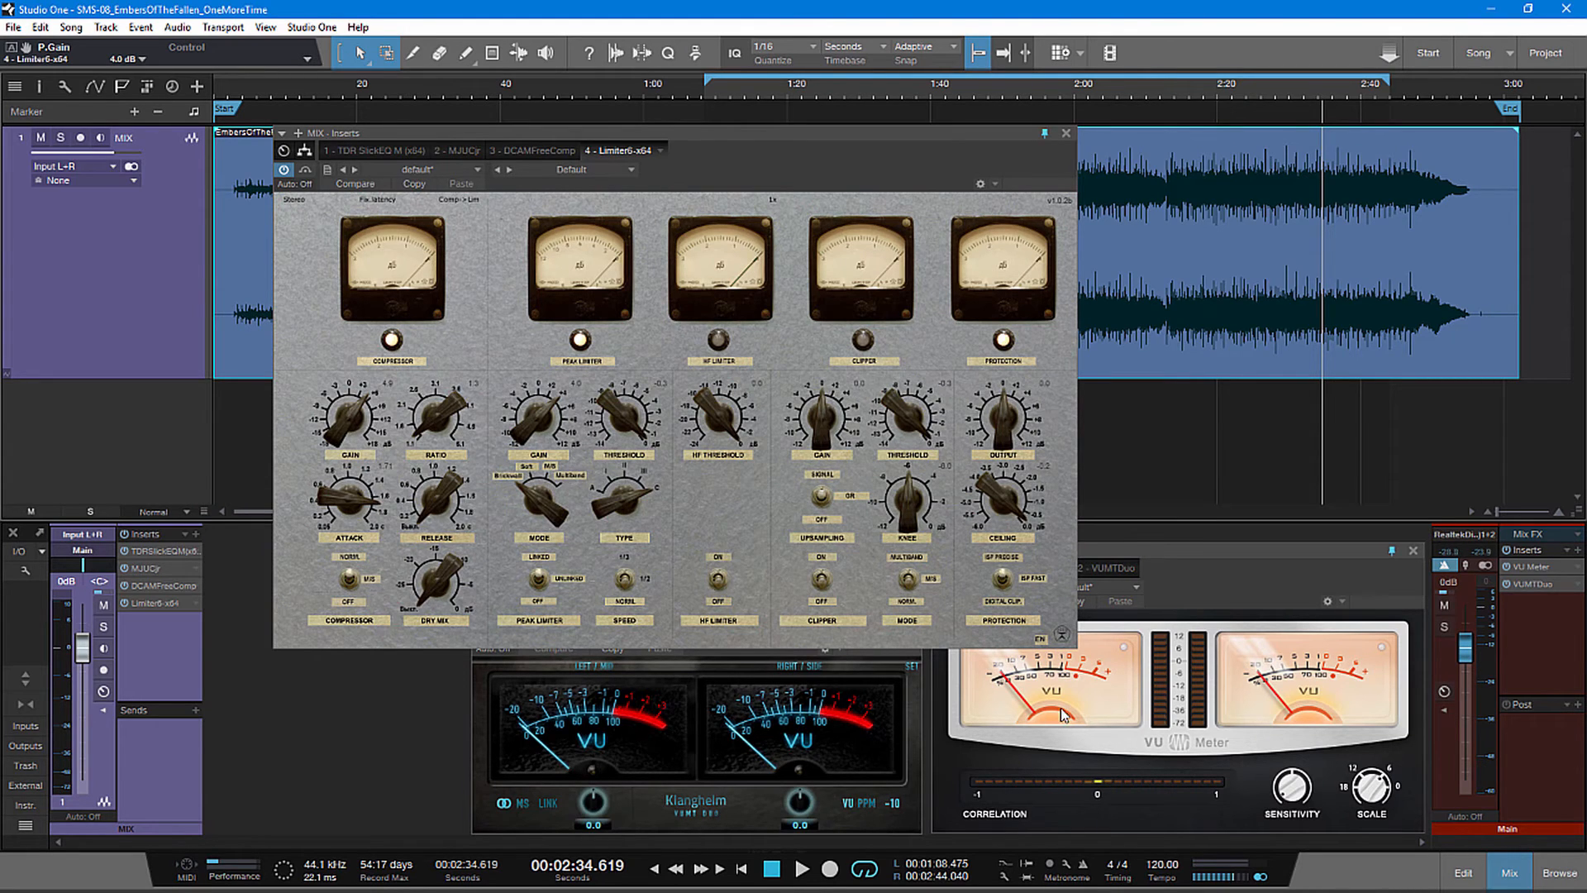
{"action": "left_click", "coordinate": [490, 465]}
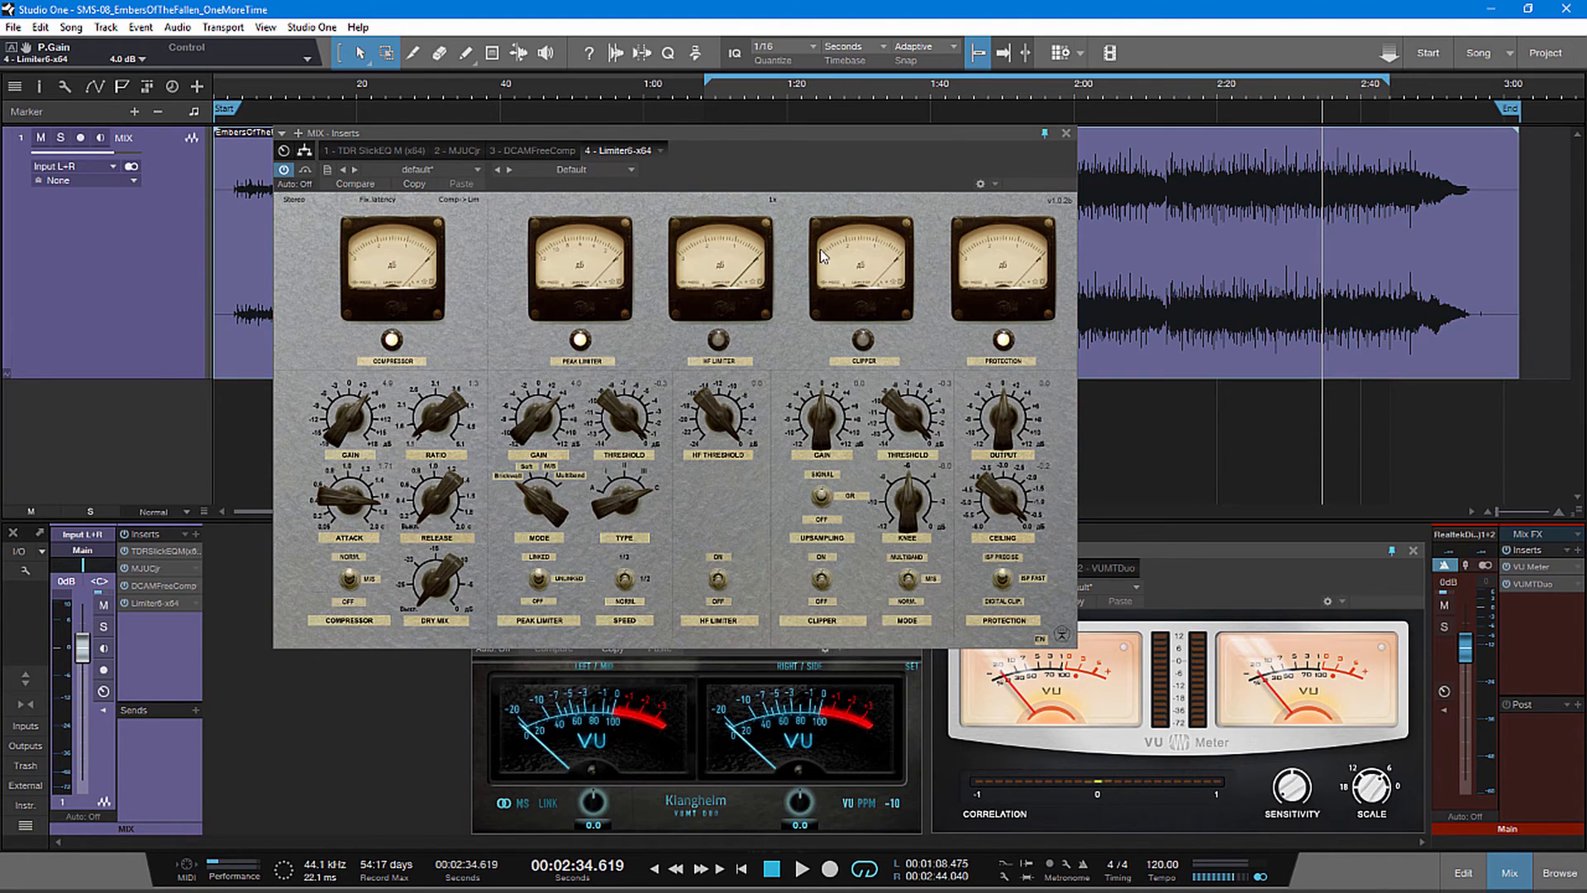
{"action": "left_click_drag", "start_coordinate": [812, 172], "coordinate": [829, 181]}
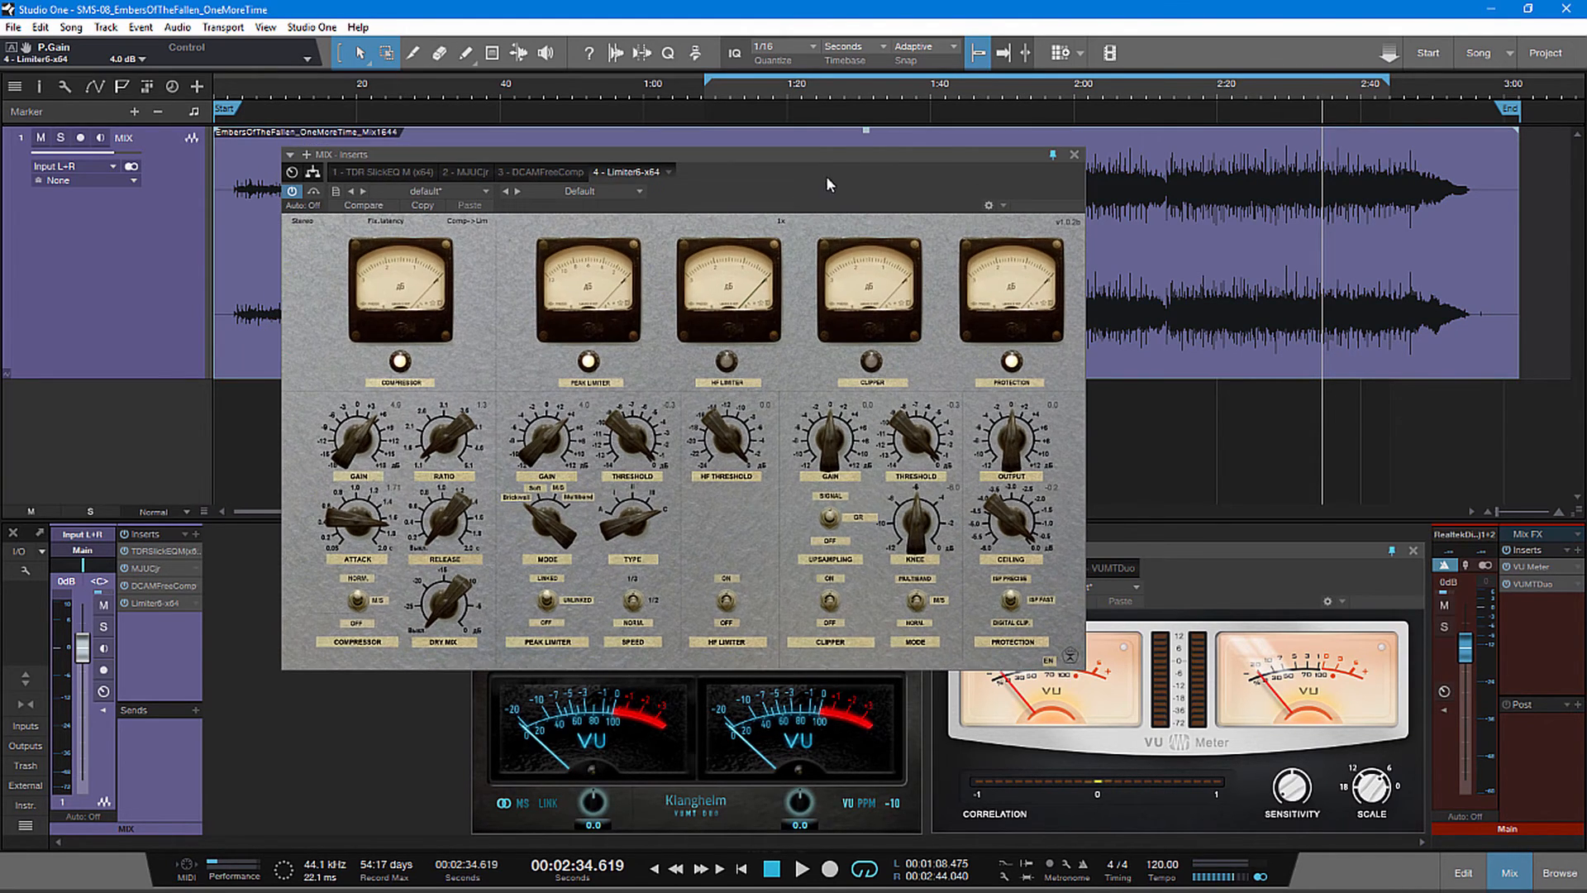
{"action": "left_click", "coordinate": [1072, 157]}
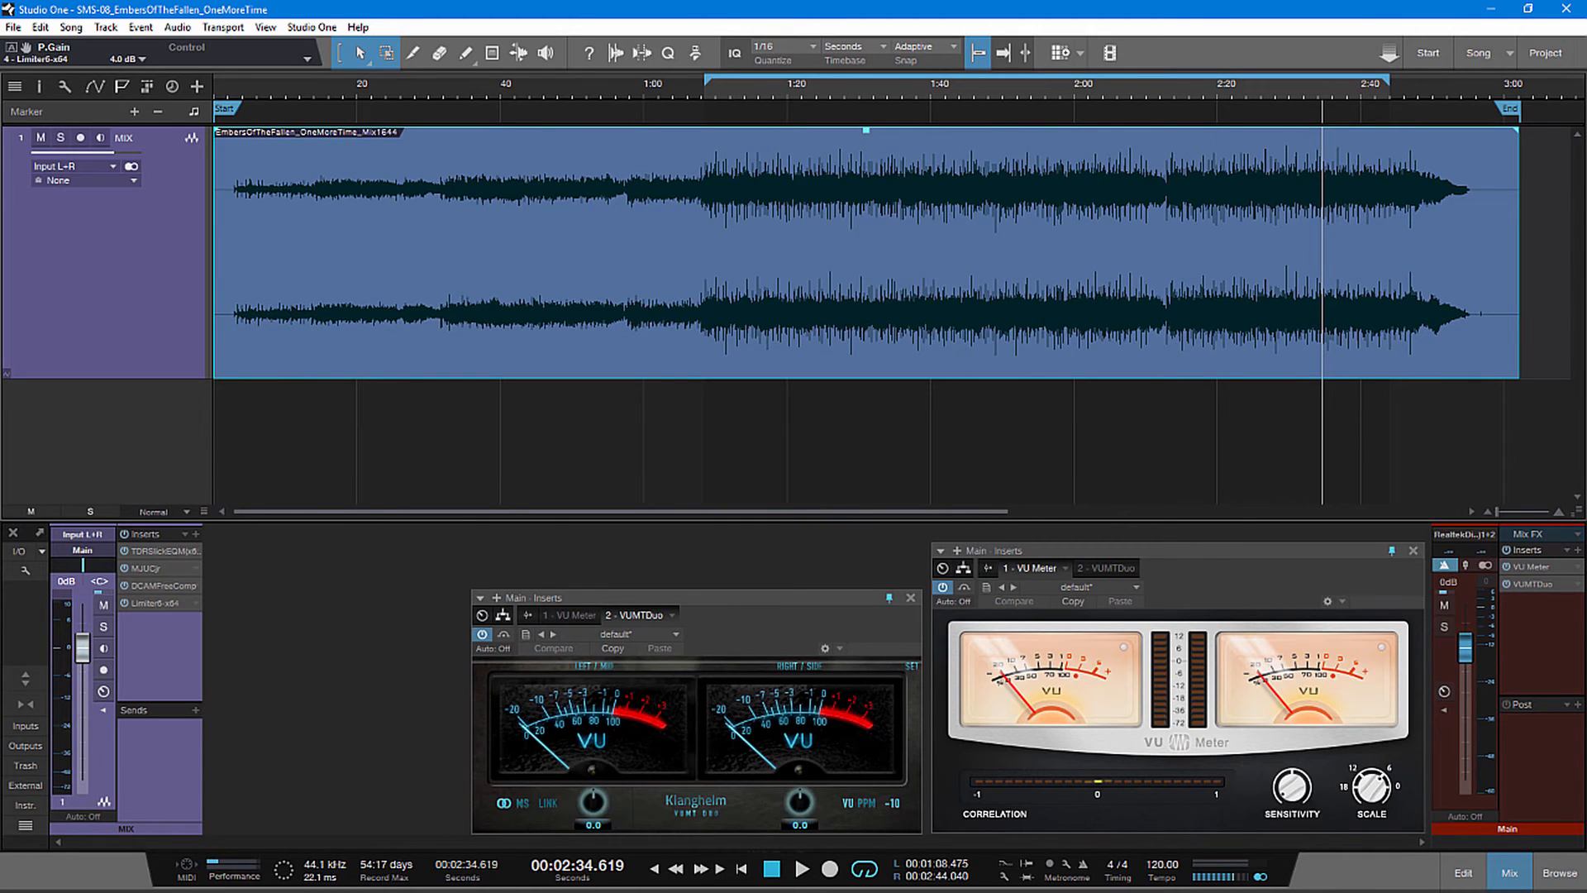
- Reopen SlickEQ on the MIX track and play the mix from about 1:09, at the start of the loud section
{"action": "double_click", "coordinate": [162, 551]}
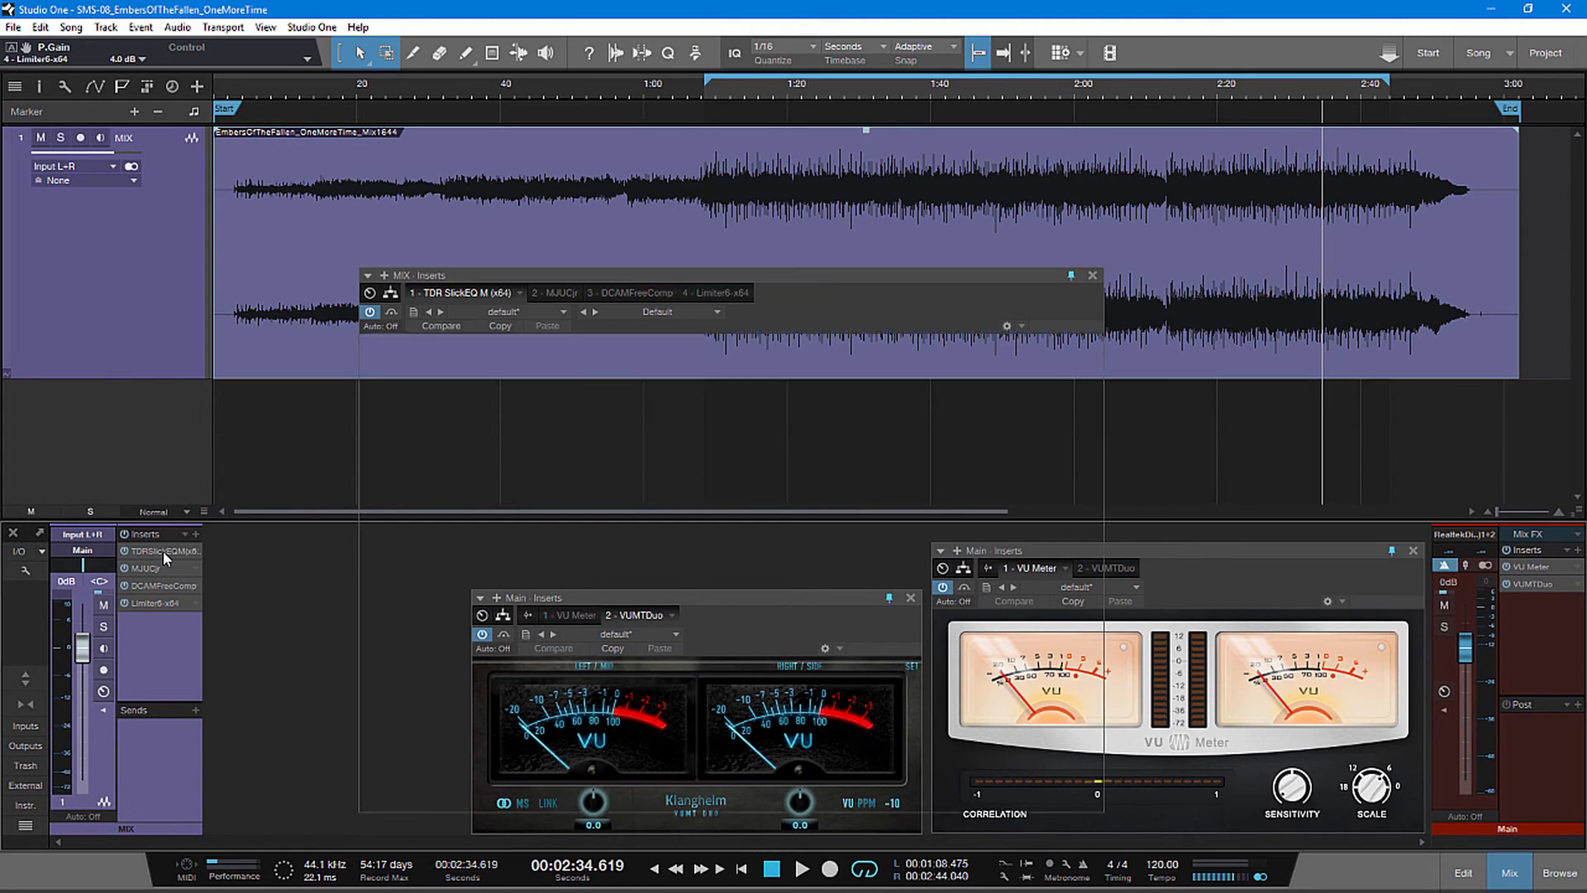
{"action": "left_click_drag", "start_coordinate": [776, 303], "coordinate": [749, 258]}
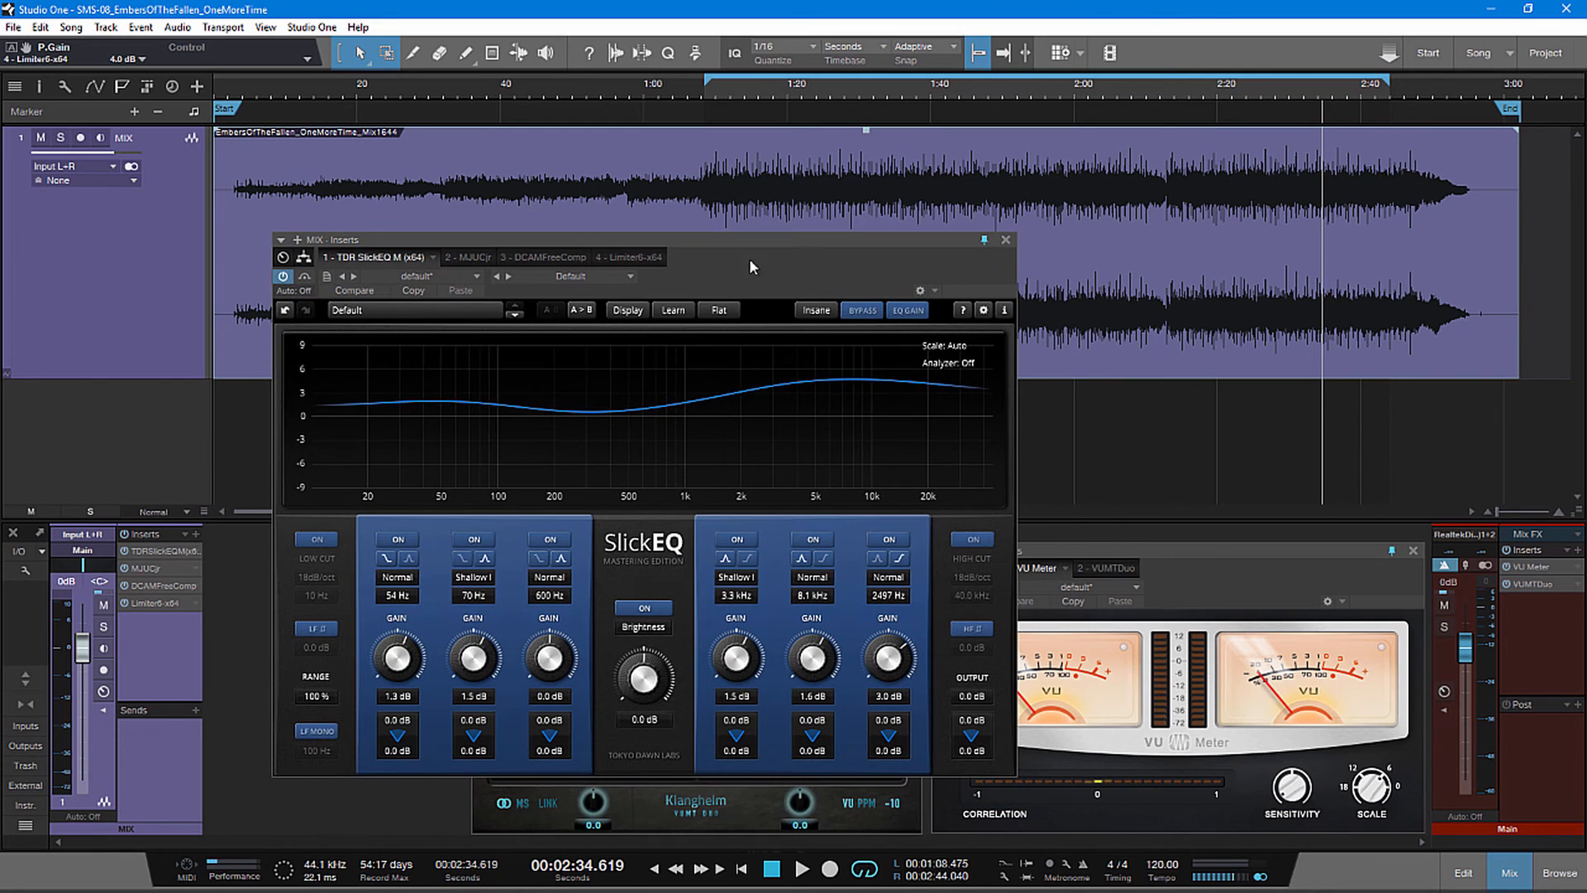
{"action": "left_click", "coordinate": [712, 88]}
{"action": "left_click_drag", "start_coordinate": [740, 275], "coordinate": [754, 280]}
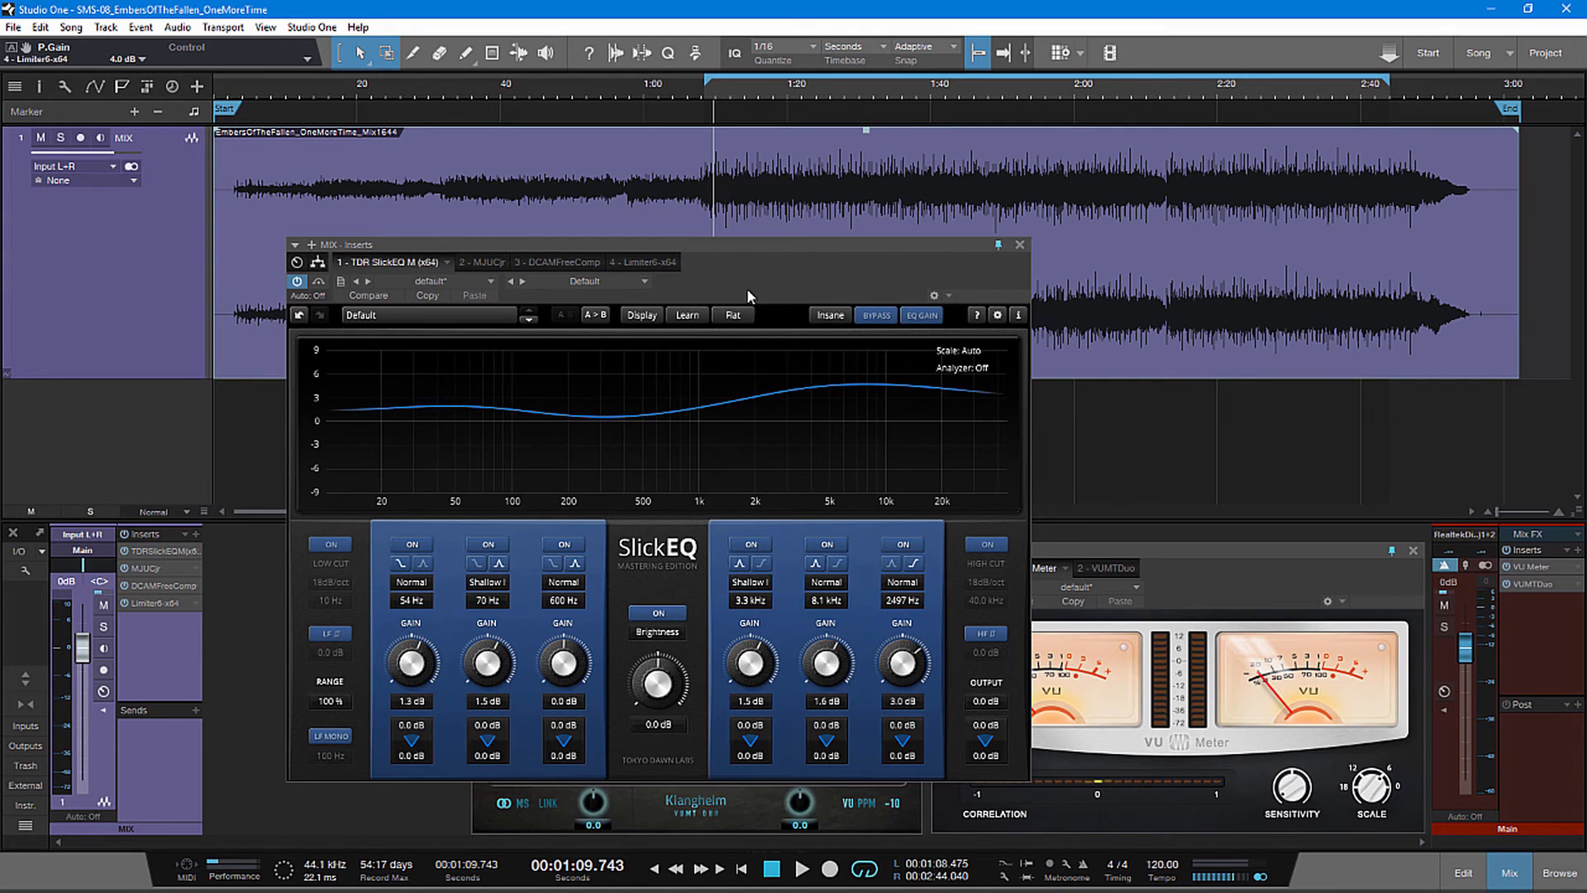
{"action": "left_click_drag", "start_coordinate": [747, 290], "coordinate": [714, 277]}
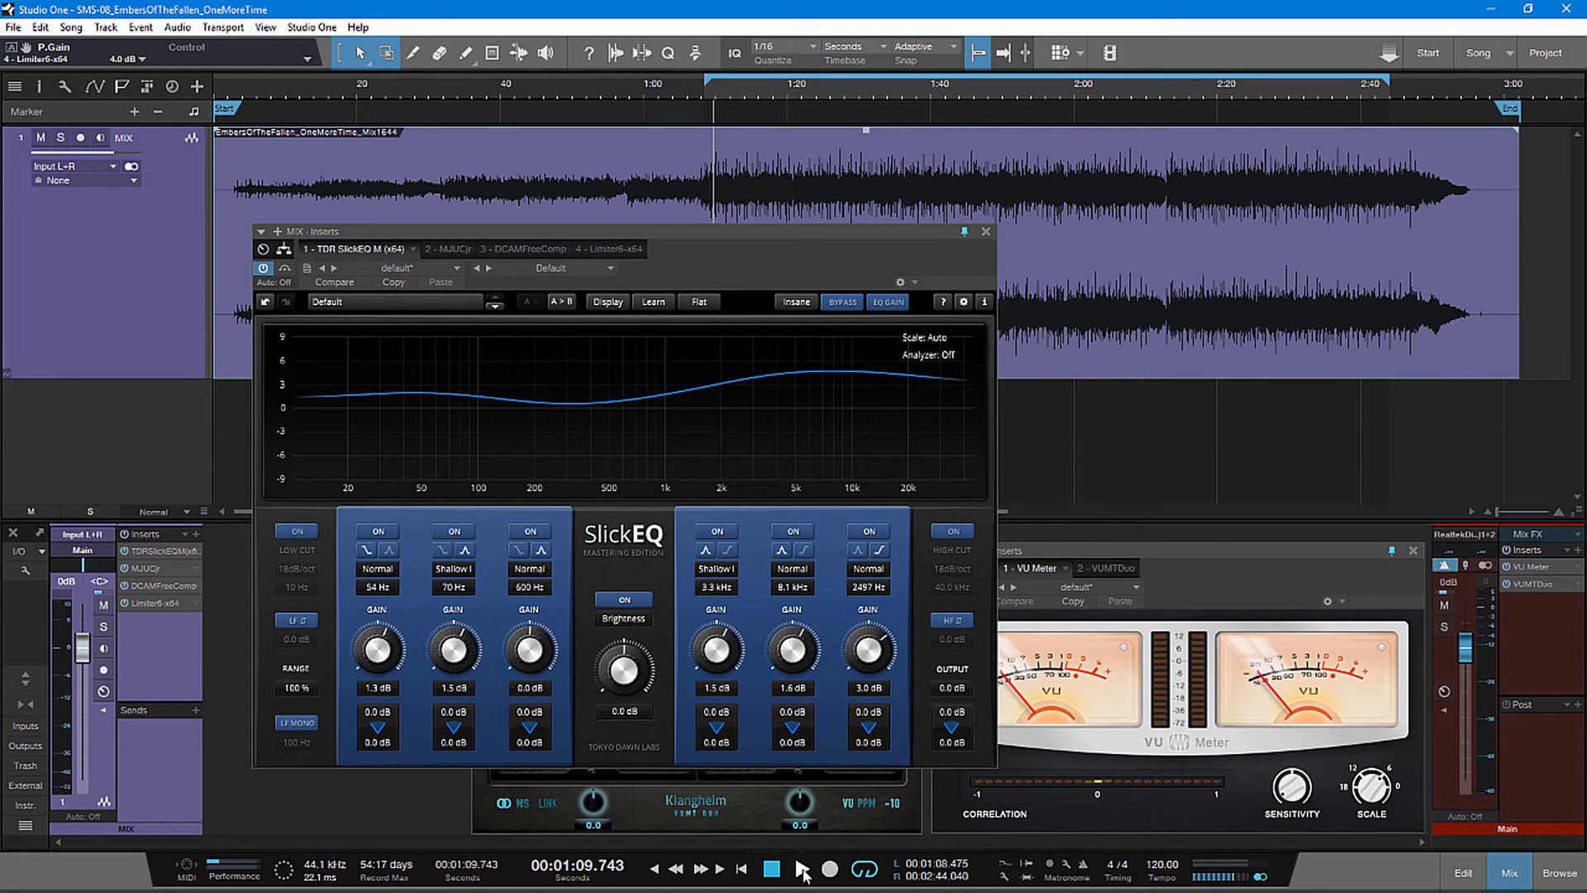
{"action": "left_click", "coordinate": [801, 870]}
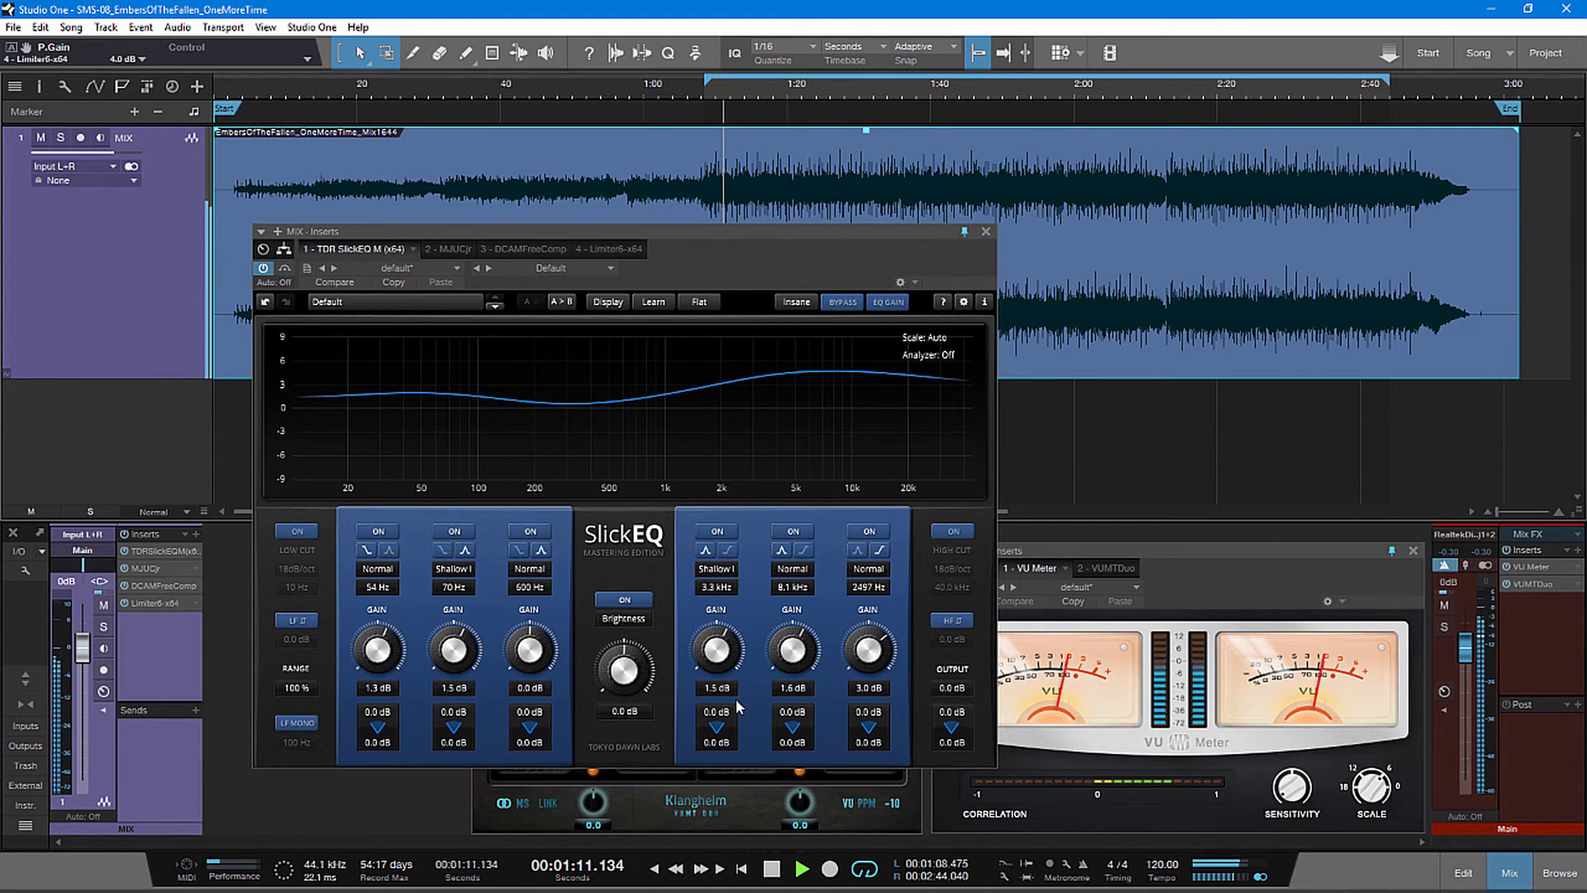
- During playback, set SlickEQ's stereo width to 1.2 dB on the 3.3 kHz band, 0.8 dB on 8.1 kHz and 0.5 dB on 2497 Hz
{"action": "mouse_move", "coordinate": [723, 712]}
{"action": "left_mouse_down"}
{"action": "mouse_move", "coordinate": [722, 690]}
{"action": "mouse_move", "coordinate": [797, 683]}
{"action": "mouse_move", "coordinate": [901, 698]}
{"action": "left_mouse_up"}
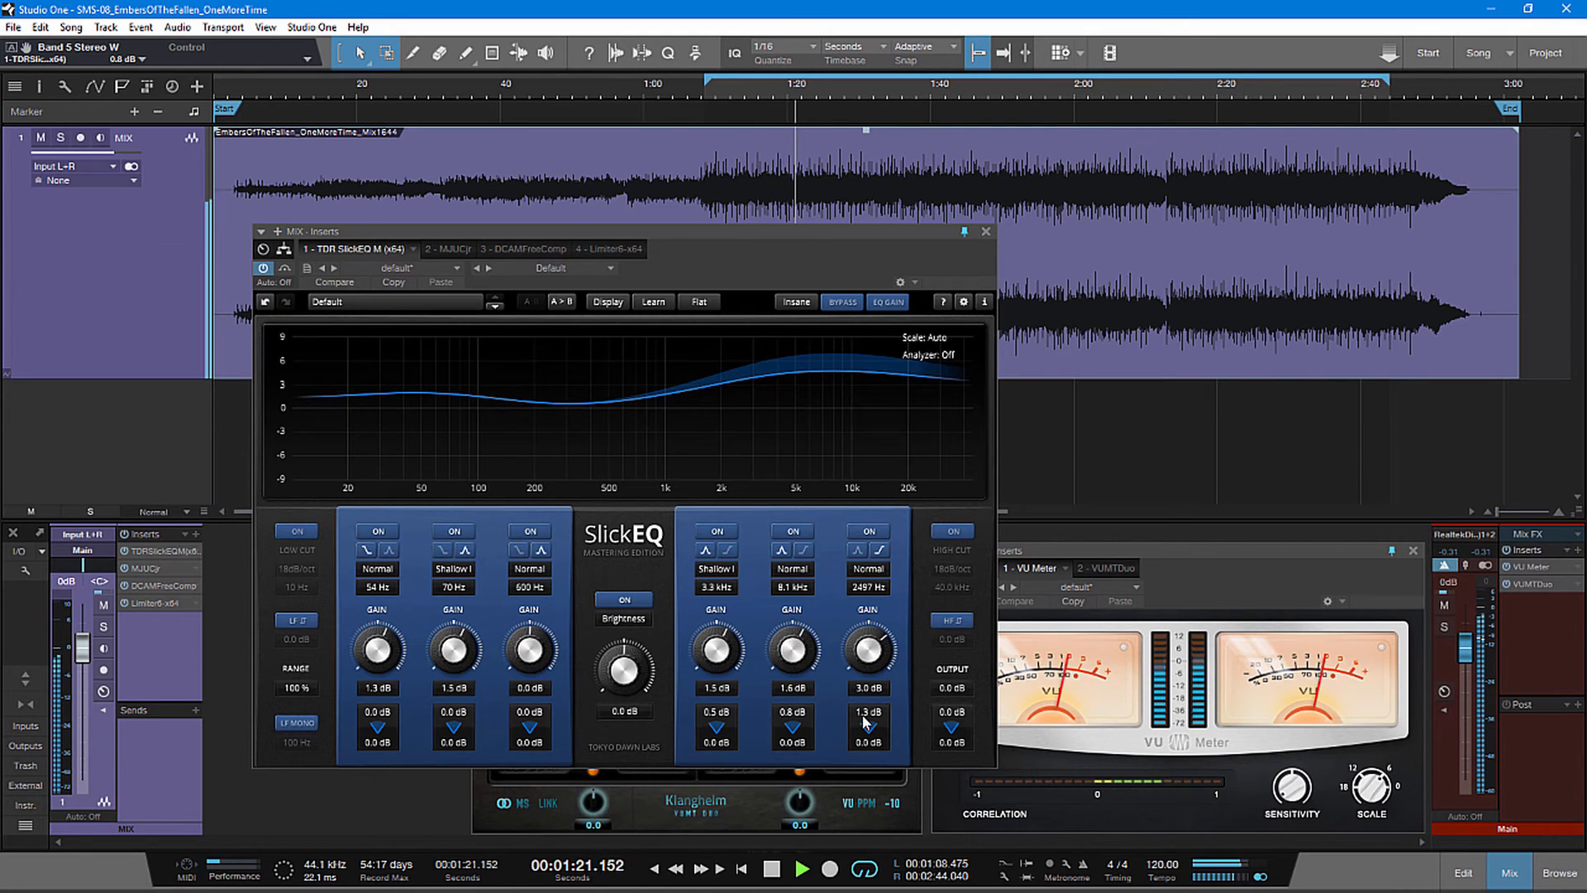
{"action": "left_click_drag", "start_coordinate": [861, 714], "coordinate": [856, 731]}
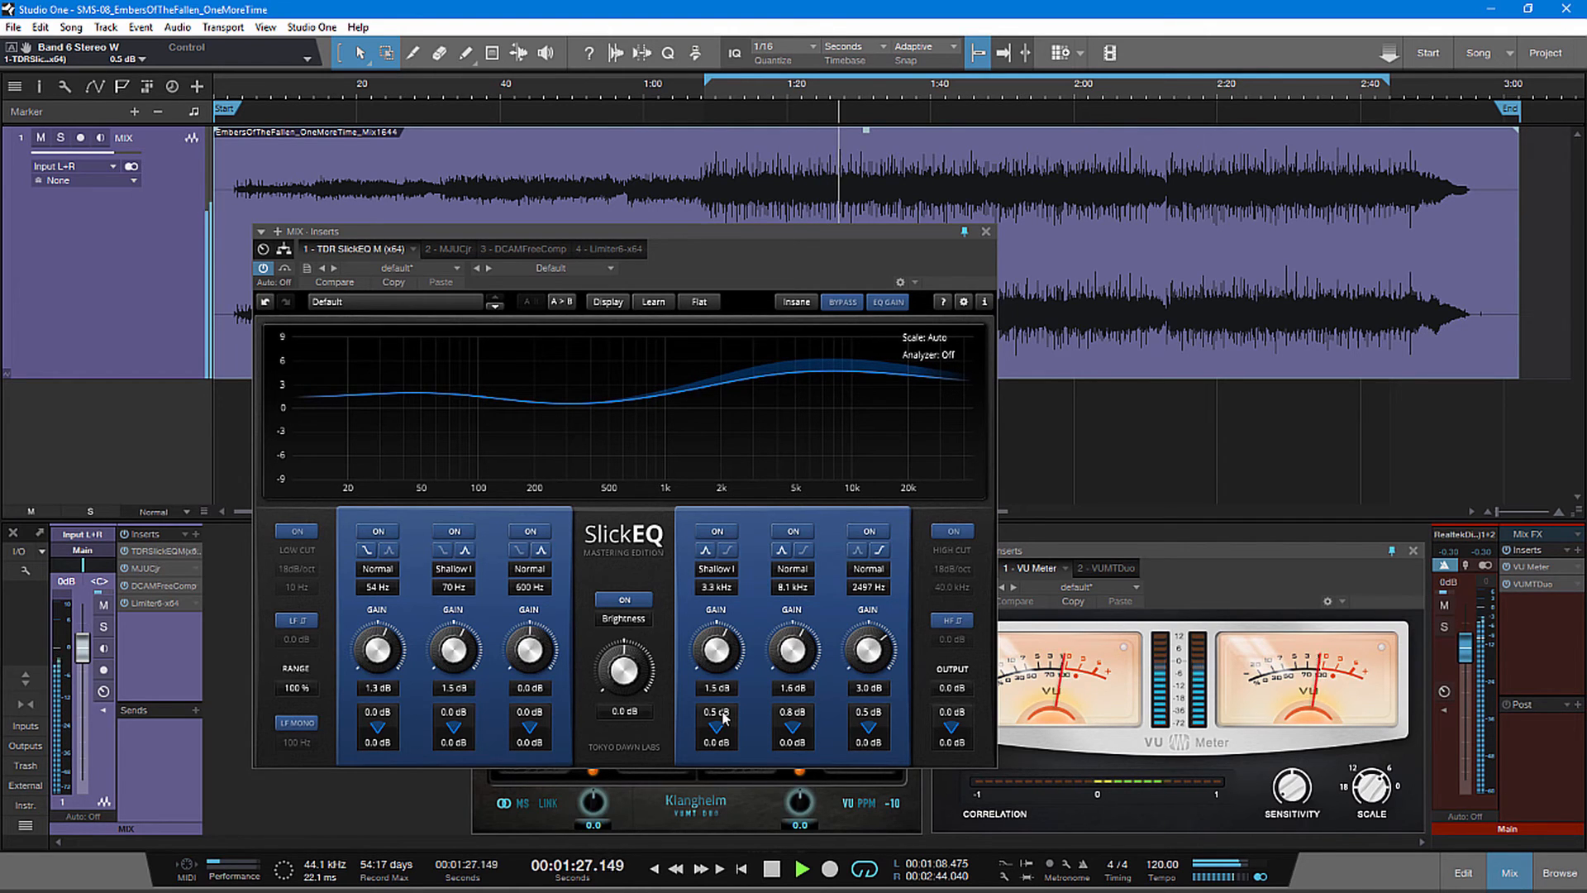
{"action": "left_click_drag", "start_coordinate": [725, 718], "coordinate": [731, 709]}
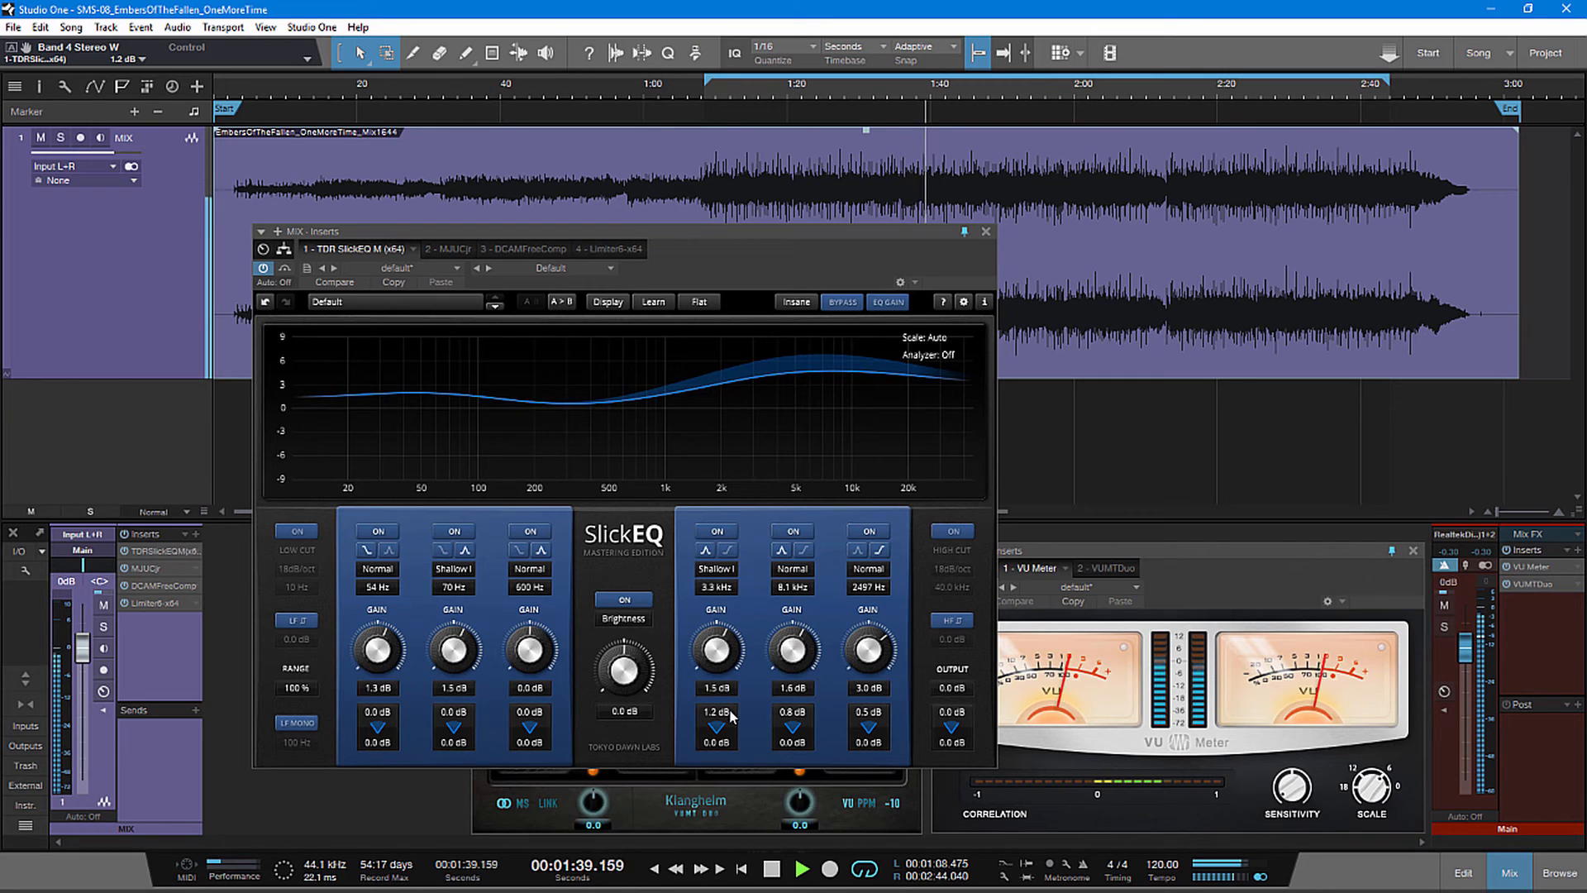
- Listen to the widened mix from about 2:00 through the final loud section, and stop playback
{"action": "left_click", "coordinate": [1089, 100]}
{"action": "left_click", "coordinate": [1127, 190]}
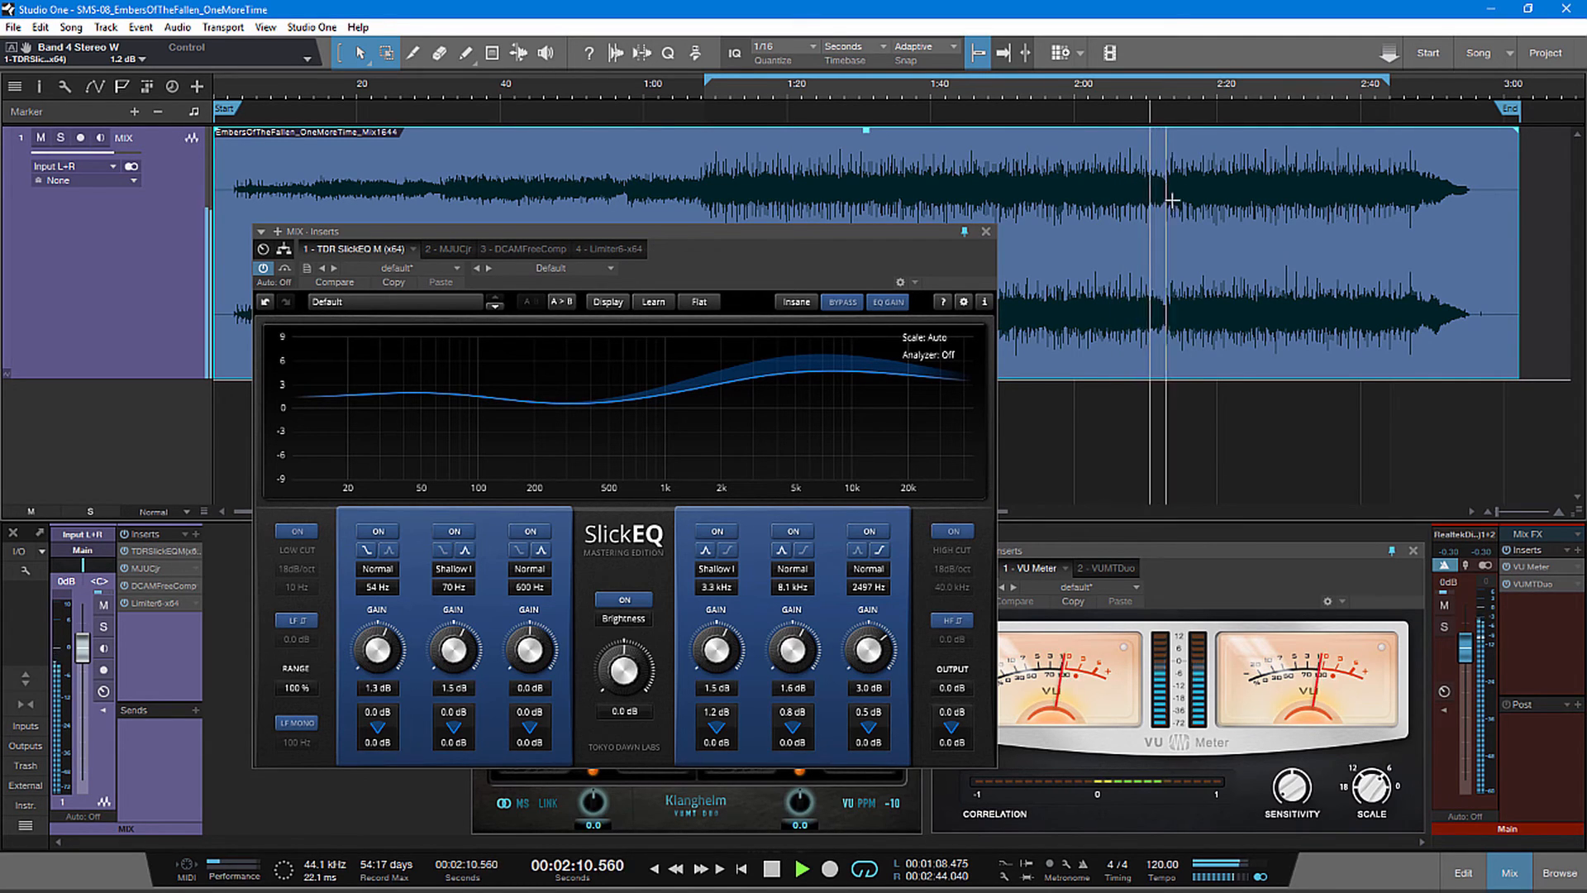
{"action": "left_click", "coordinate": [771, 868]}
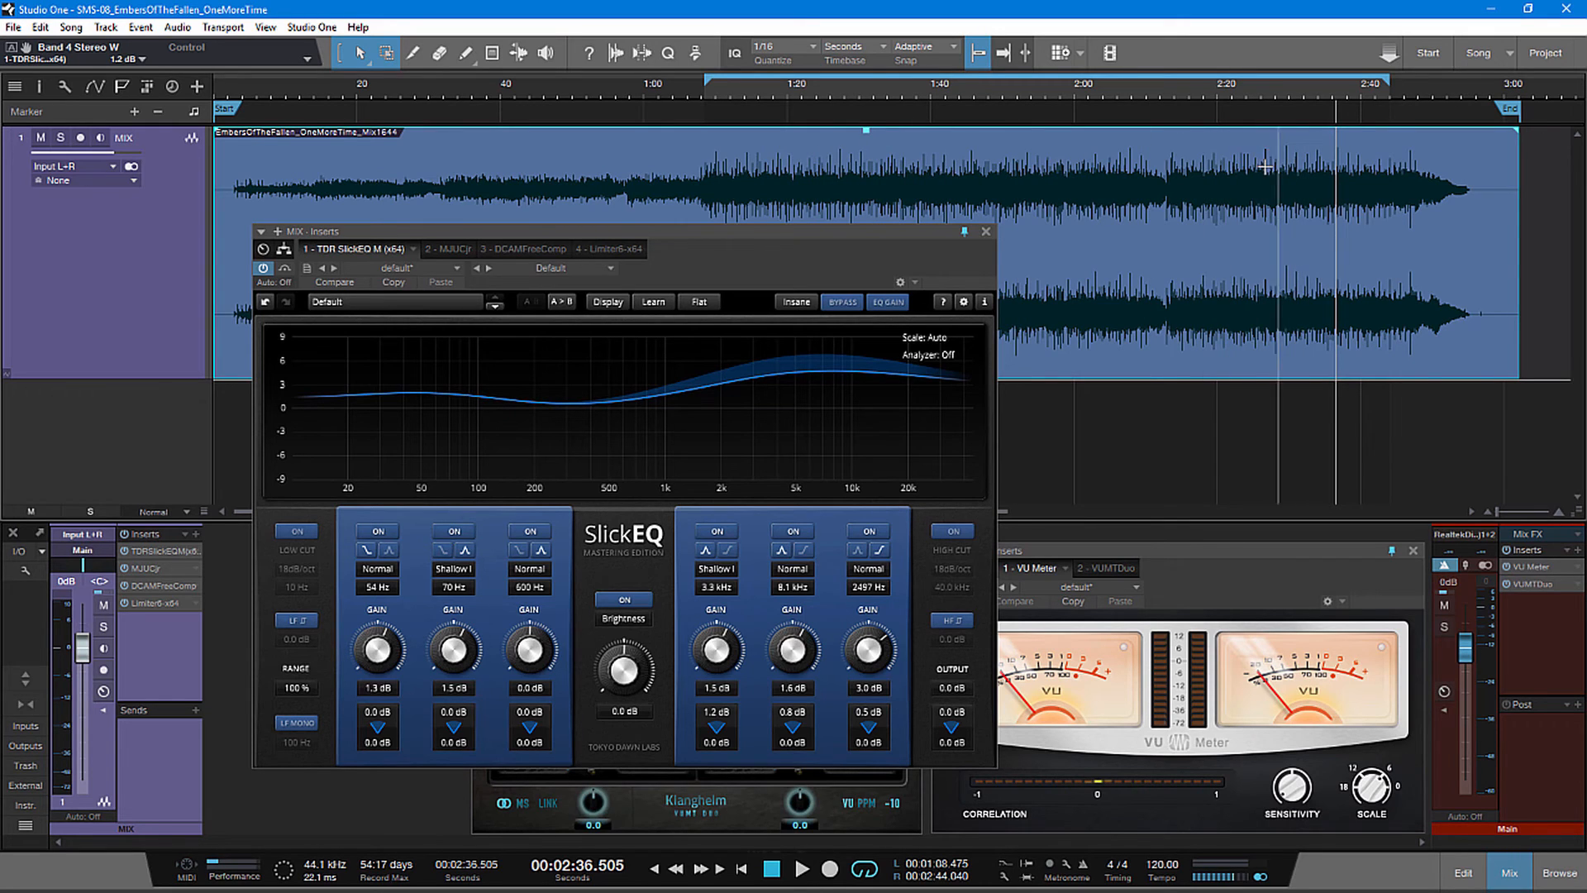
- Review the SlickEQ settings, switch to Limiter6 to look over its limiter controls, and close the plug-in window
{"action": "left_click_drag", "start_coordinate": [696, 235], "coordinate": [737, 268]}
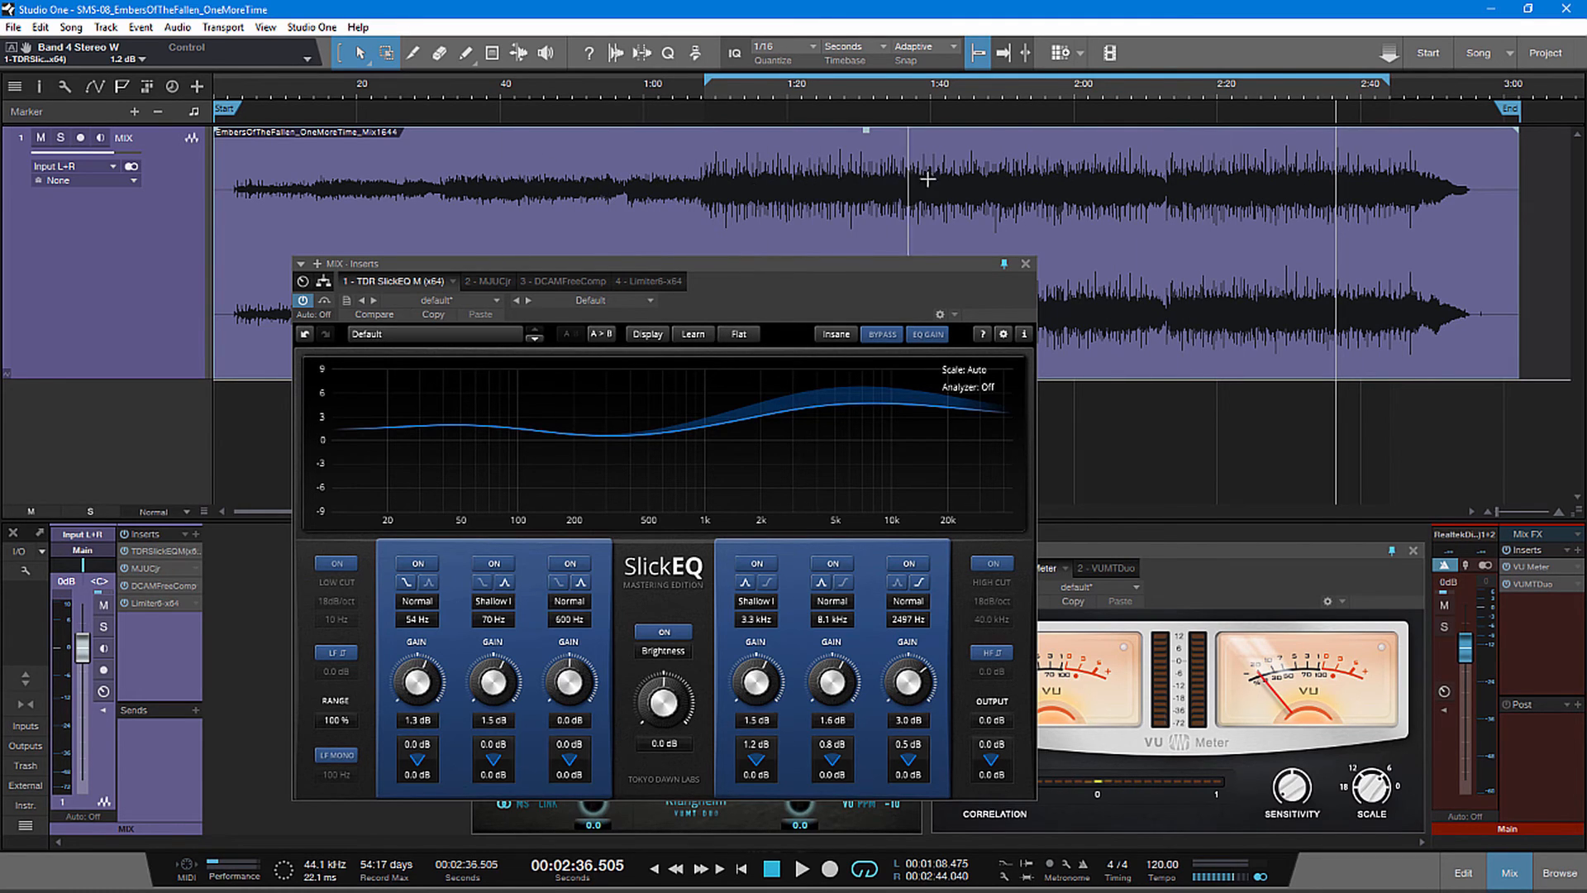
{"action": "left_click_drag", "start_coordinate": [948, 263], "coordinate": [946, 261]}
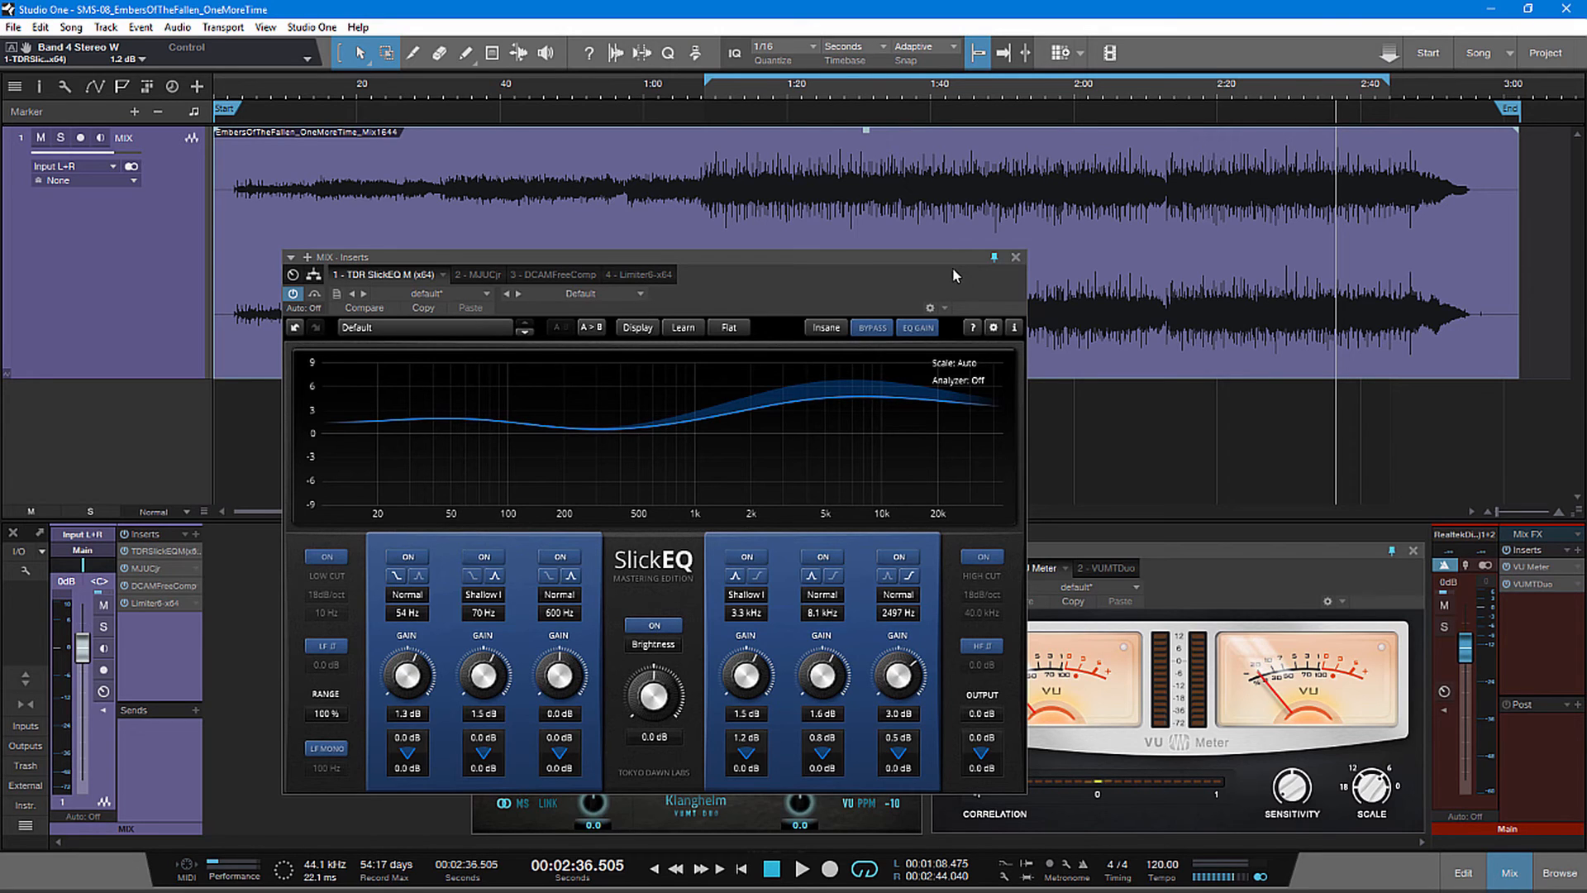
{"action": "left_click_drag", "start_coordinate": [940, 260], "coordinate": [917, 258]}
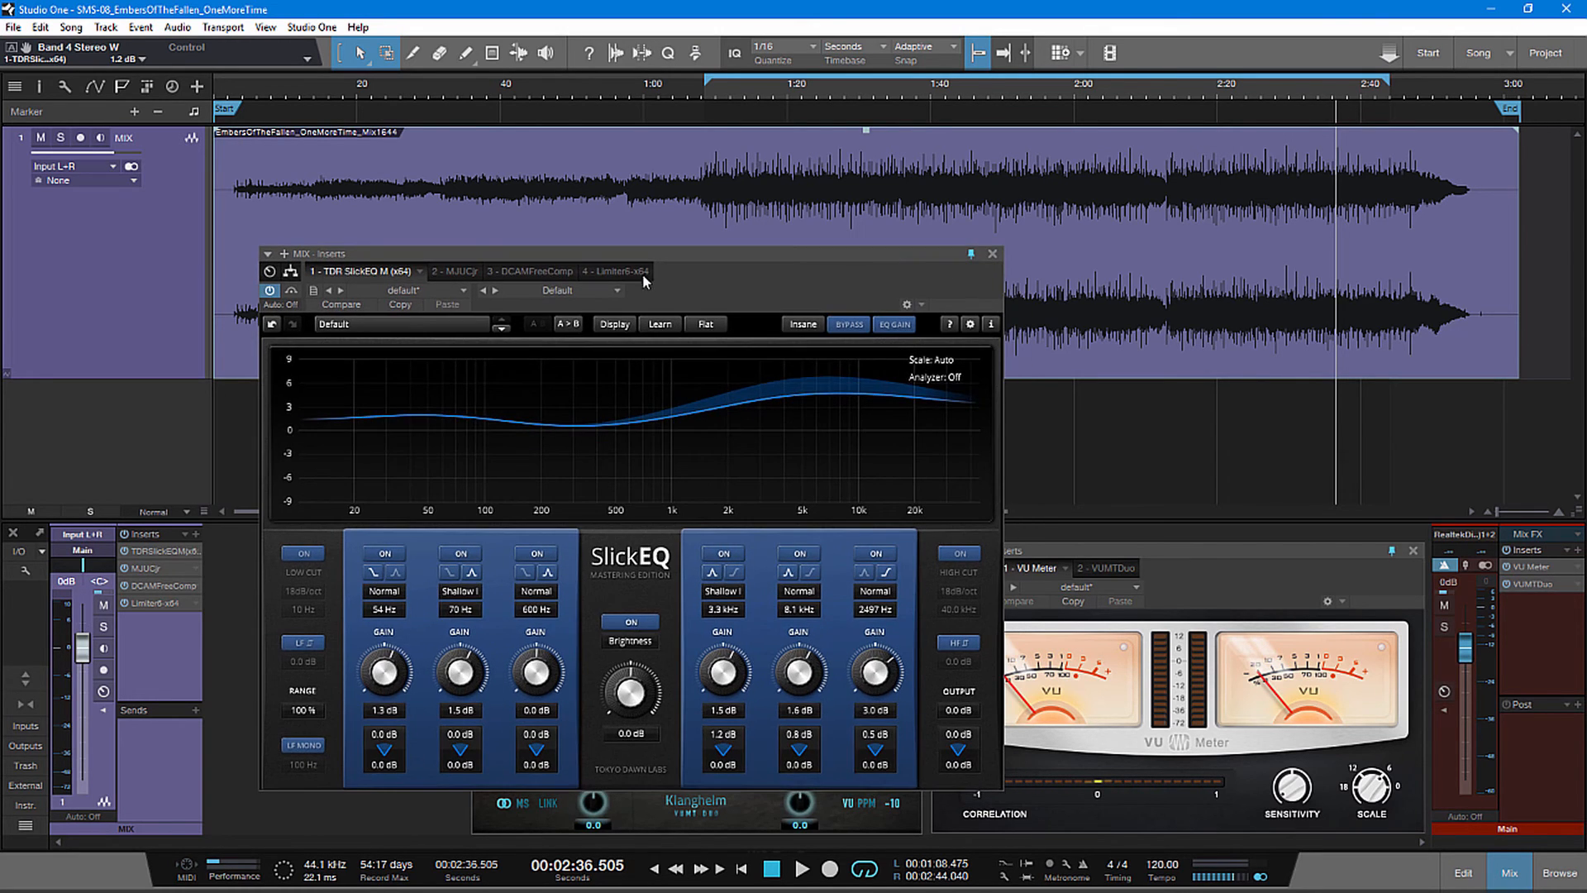
{"action": "left_click", "coordinate": [632, 272]}
{"action": "left_click_drag", "start_coordinate": [723, 269], "coordinate": [776, 234]}
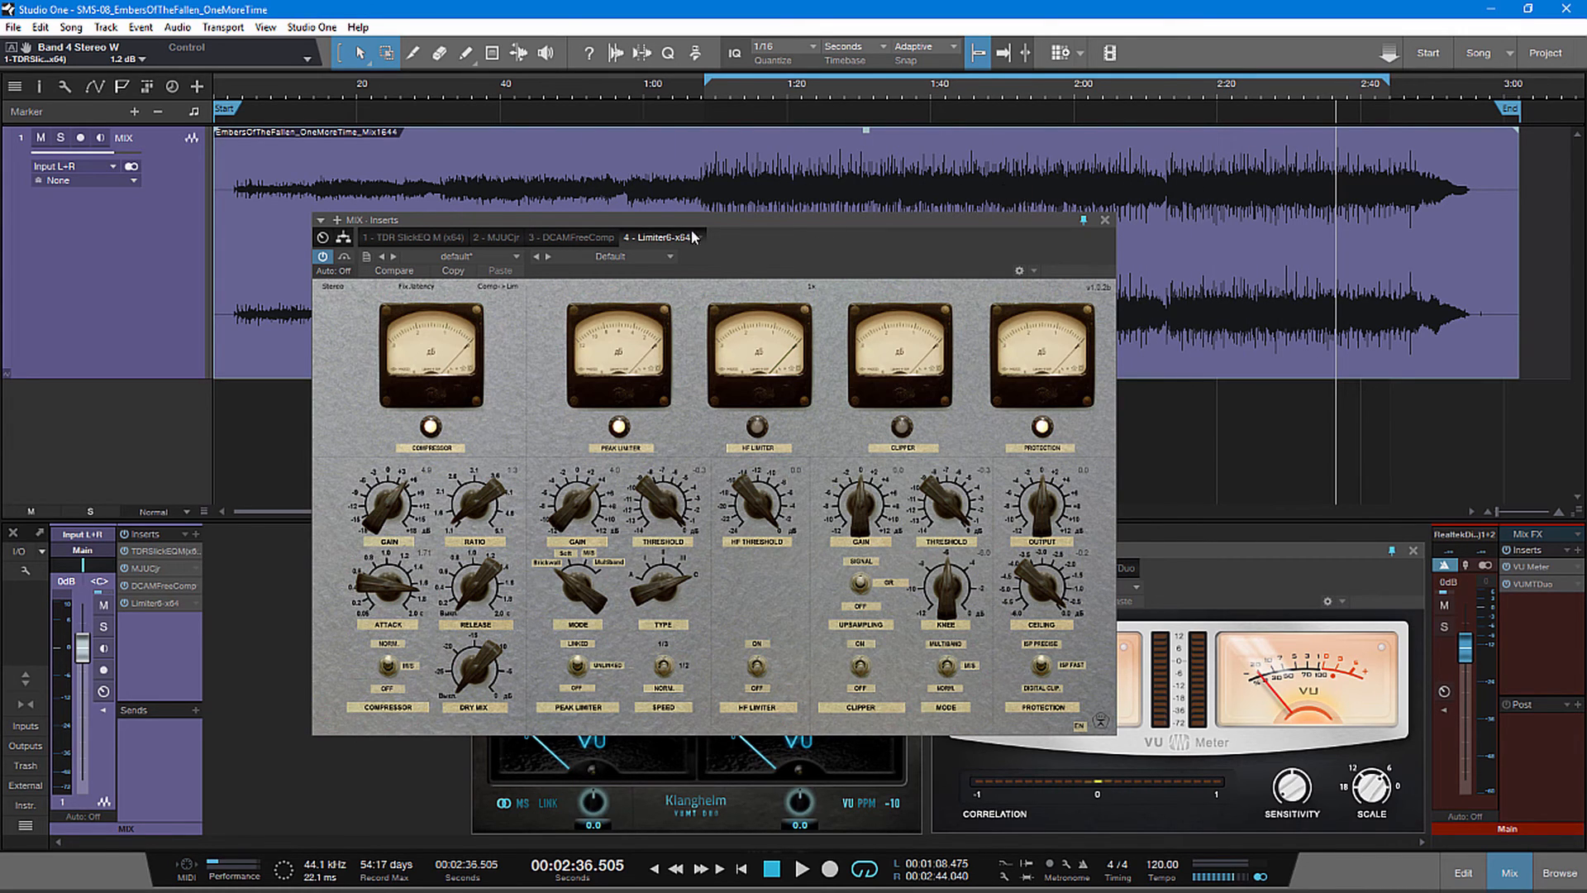
{"action": "left_click_drag", "start_coordinate": [747, 256], "coordinate": [760, 274]}
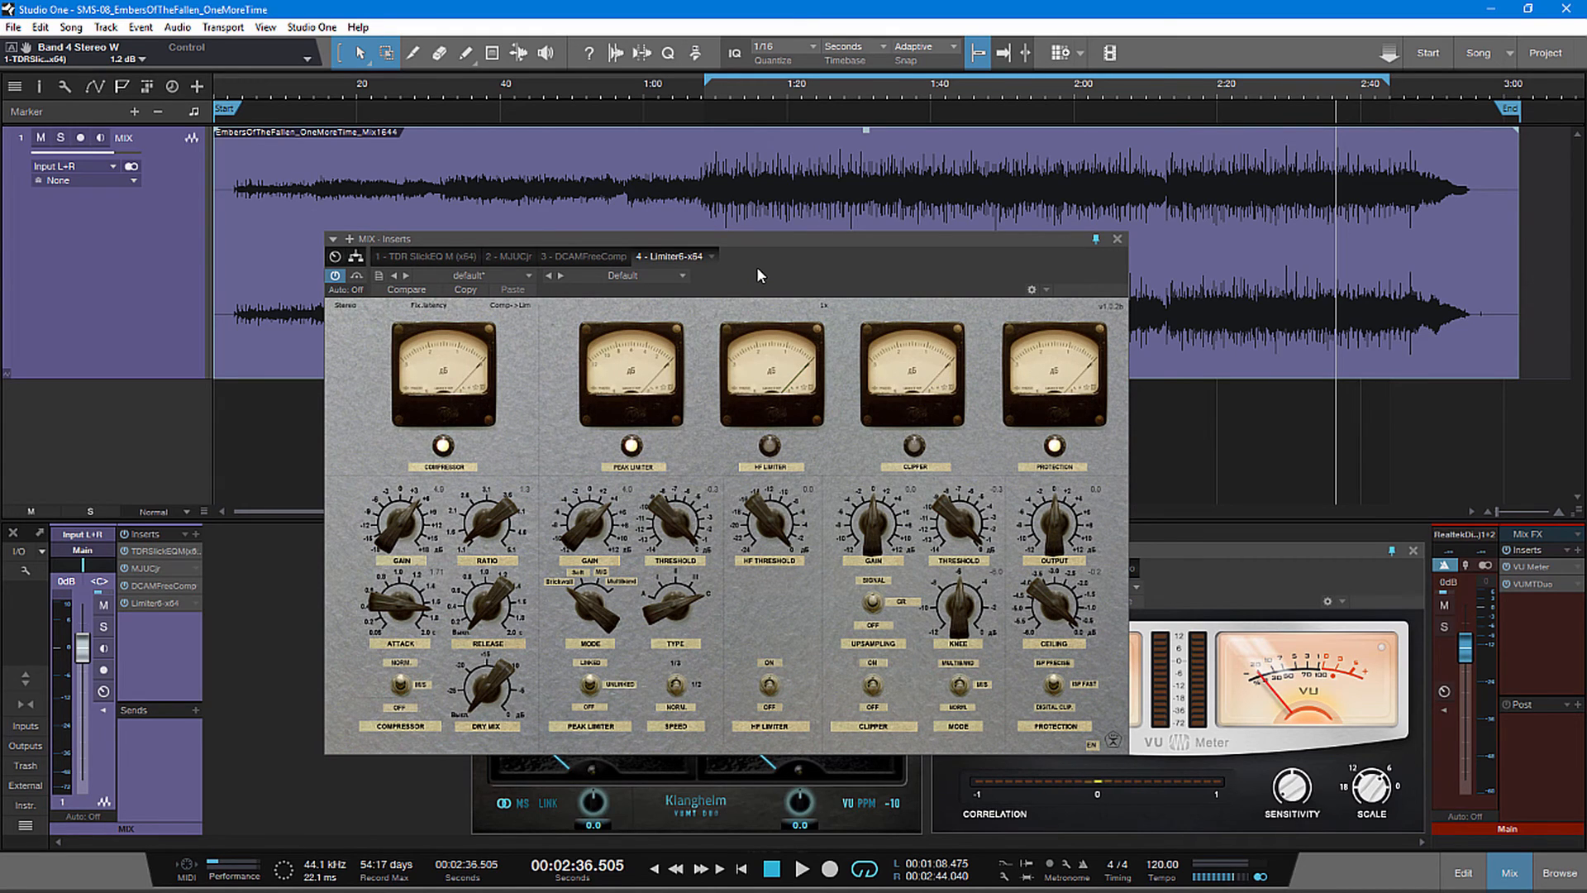
{"action": "left_click_drag", "start_coordinate": [781, 275], "coordinate": [785, 317]}
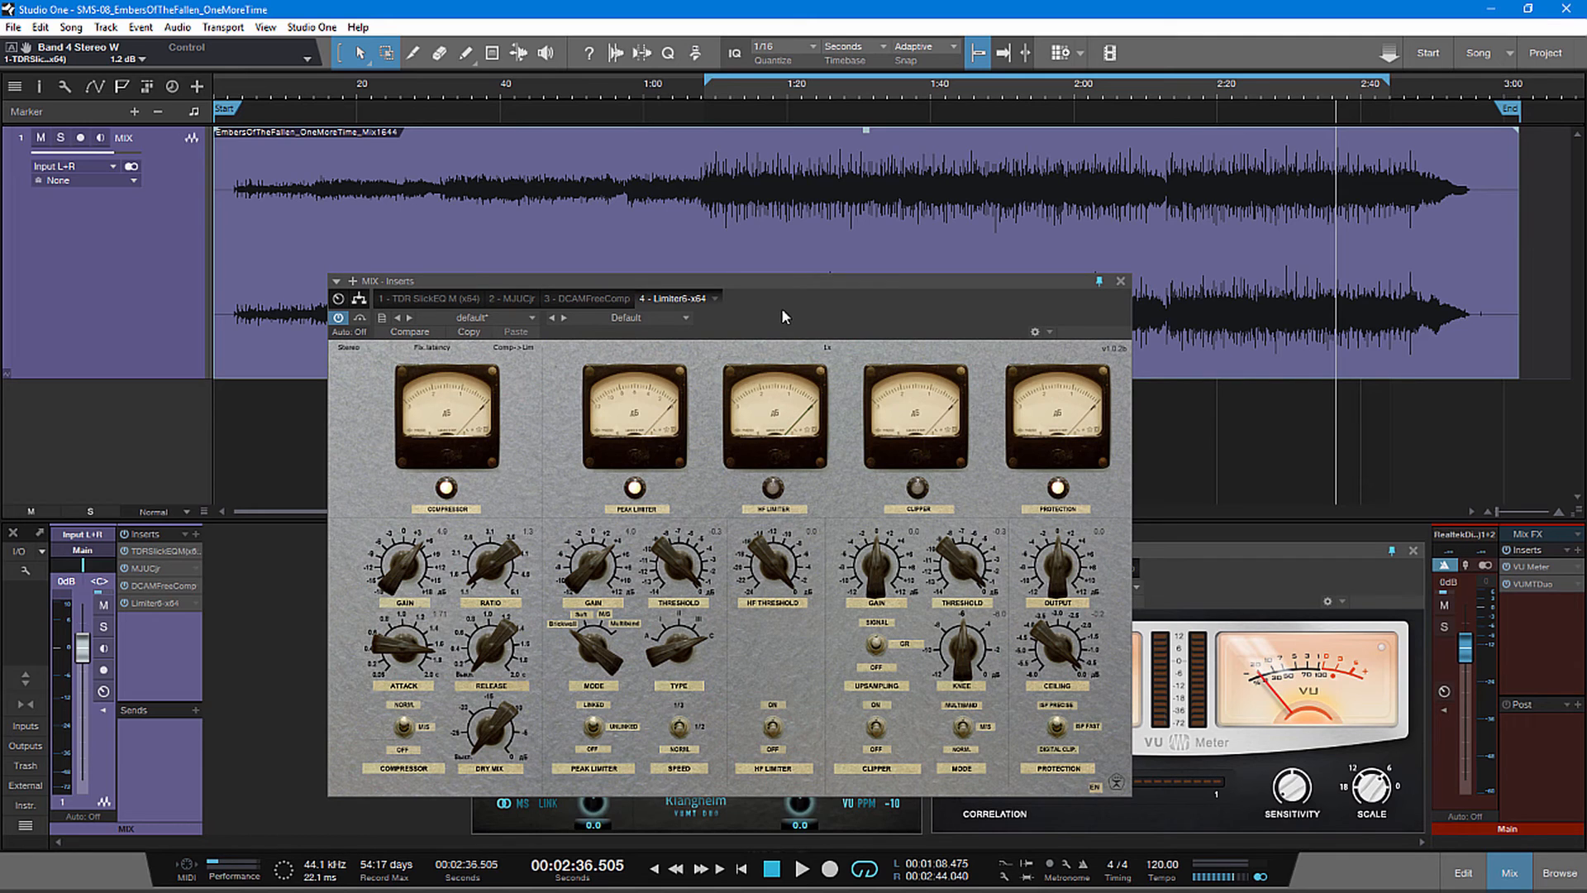
{"action": "left_click", "coordinate": [1120, 282]}
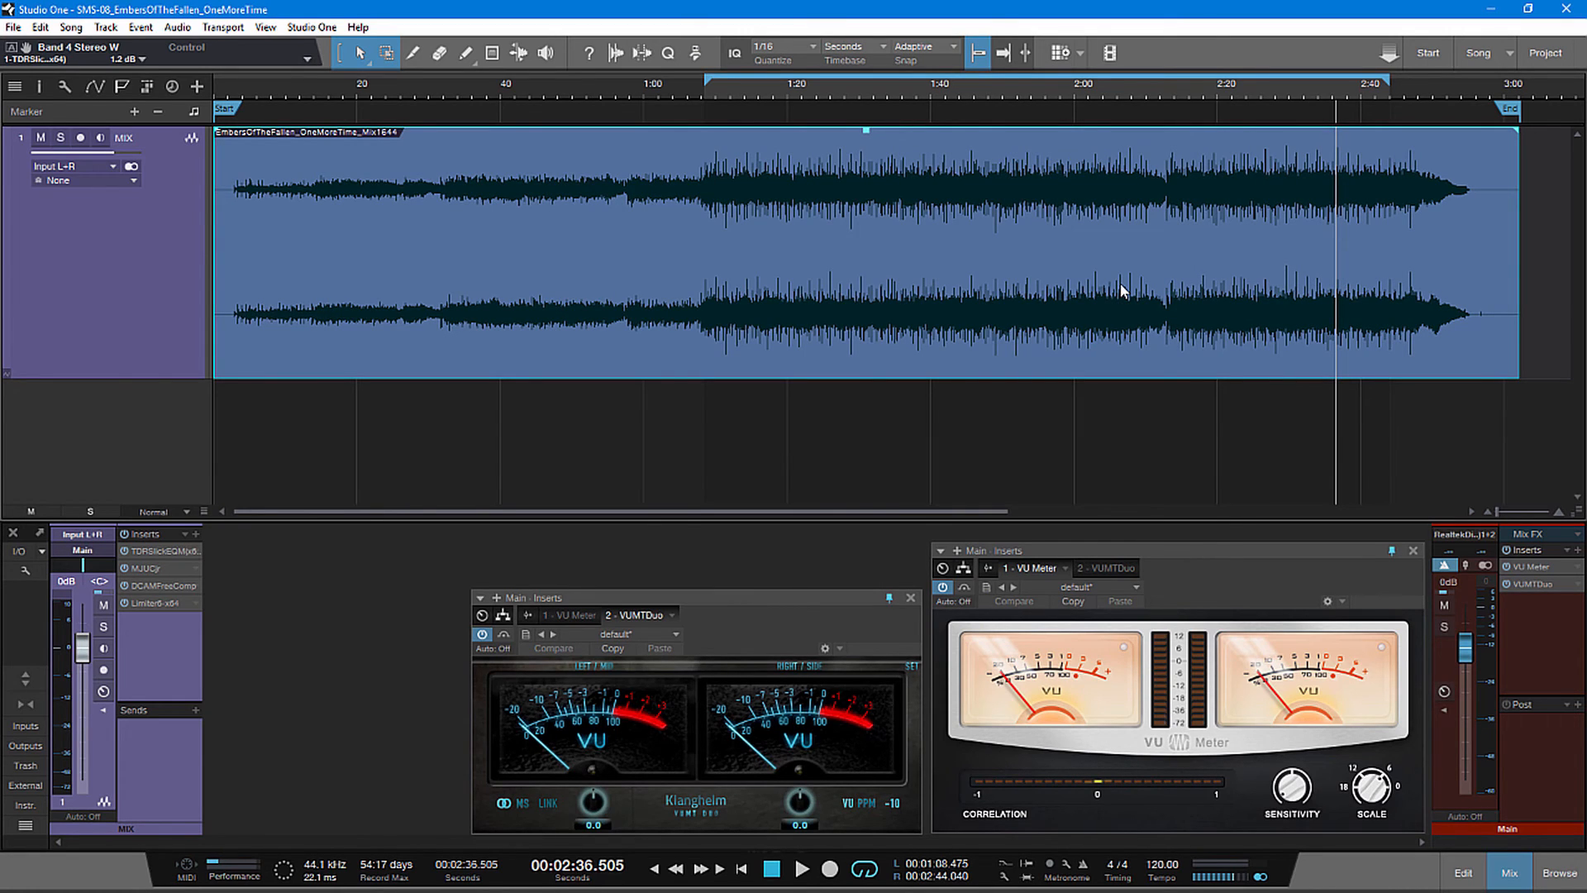
- Extend the loop range to cover the whole song, from 0:00 to 3:02.175
{"action": "left_click_drag", "start_coordinate": [708, 79], "coordinate": [199, 77]}
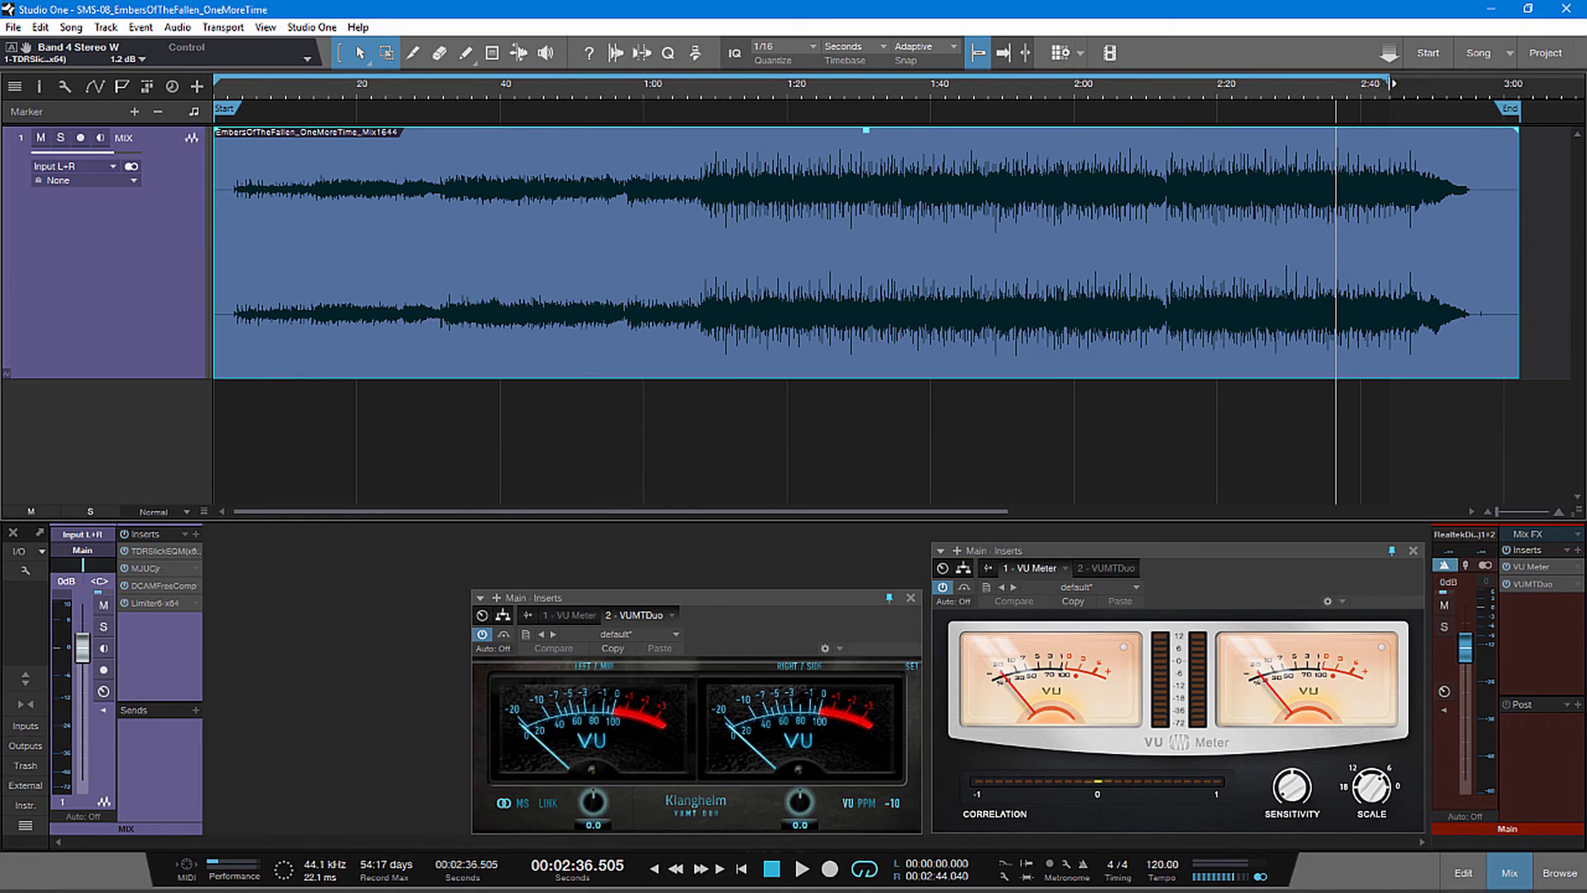
{"action": "left_click_drag", "start_coordinate": [1407, 78], "coordinate": [1512, 81]}
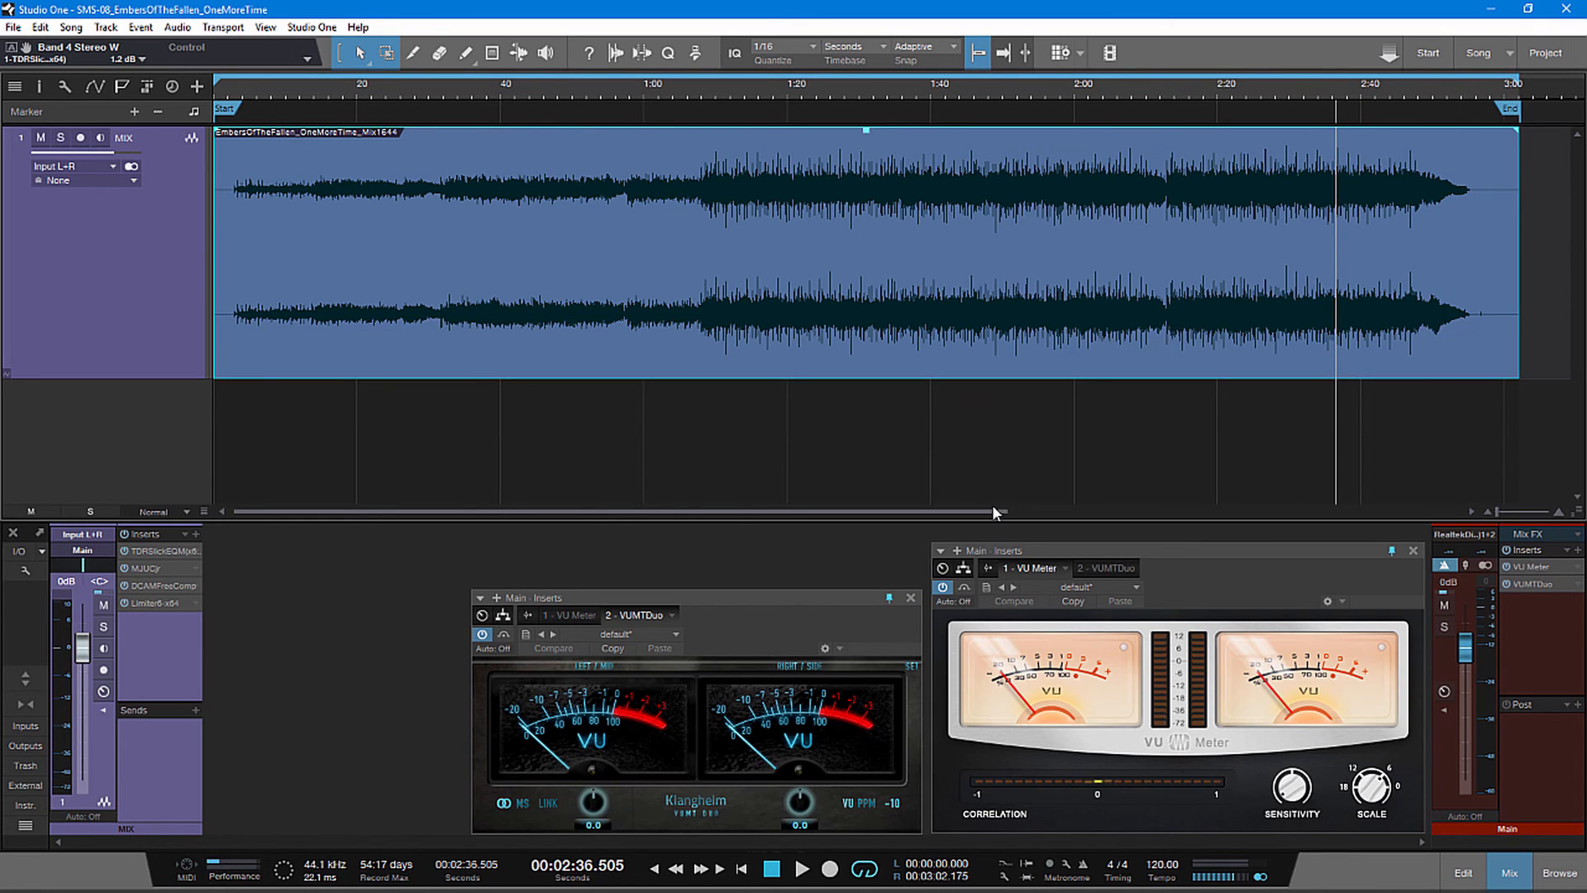